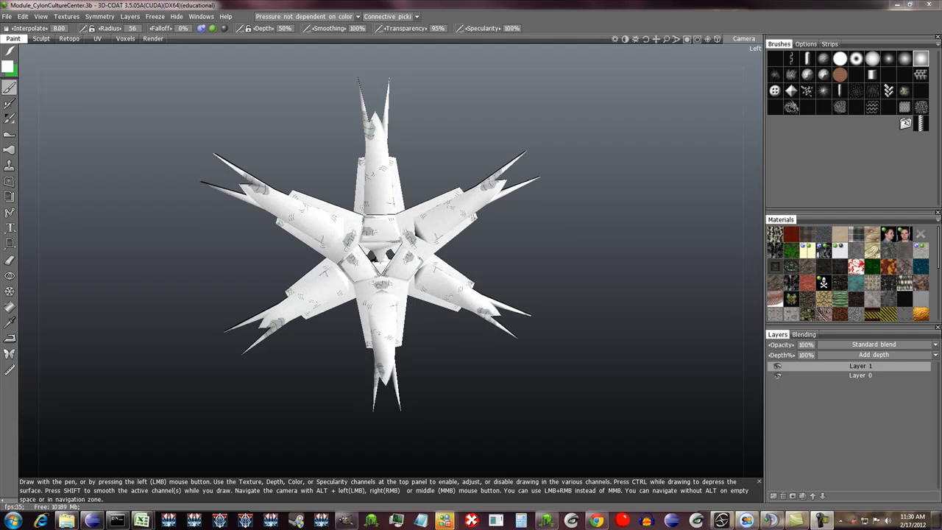
- Export the star-shaped model as the LWO file culture_center in the modules folder, using the mid-poly mesh and TGA textures
{"action": "left_click_drag", "start_coordinate": [368, 257], "coordinate": [427, 263], "text": "alt"}
{"action": "right_click_drag", "start_coordinate": [477, 261], "coordinate": [527, 260], "text": "alt"}
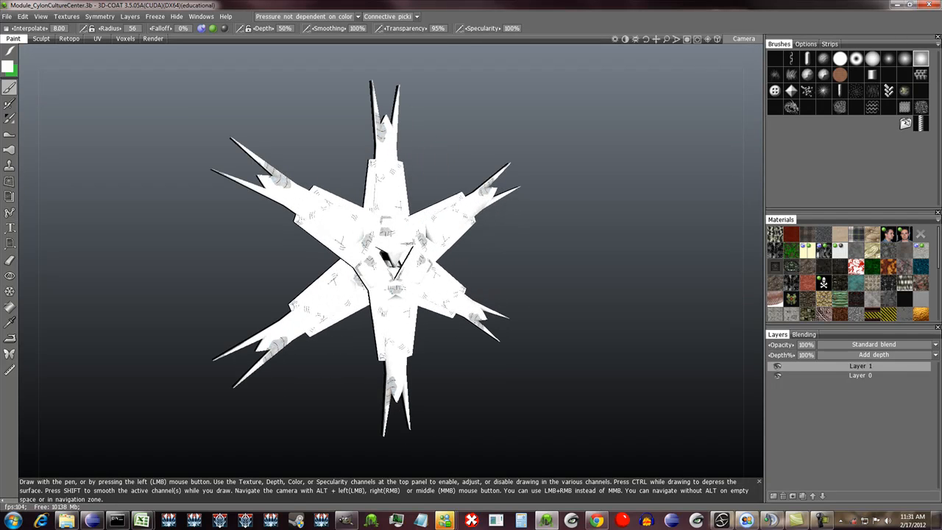
{"action": "left_click", "coordinate": [7, 16]}
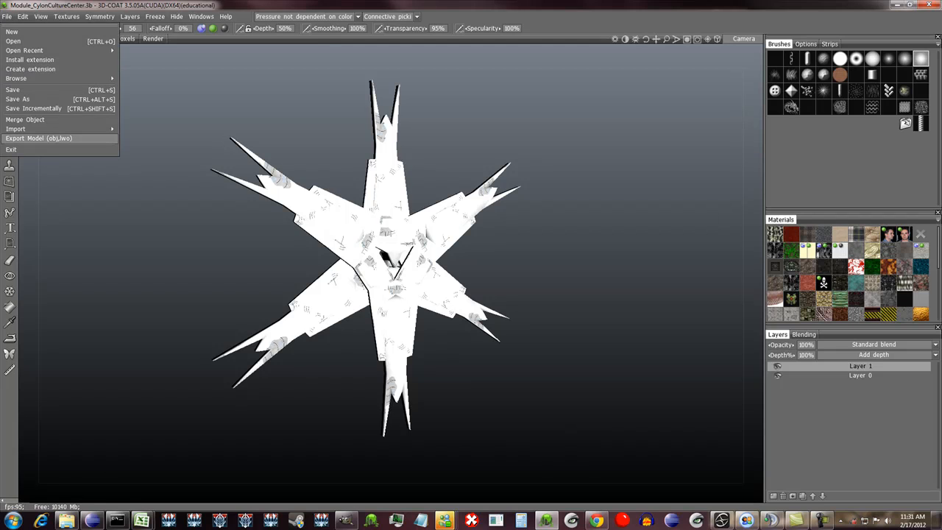
{"action": "left_click", "coordinate": [38, 138]}
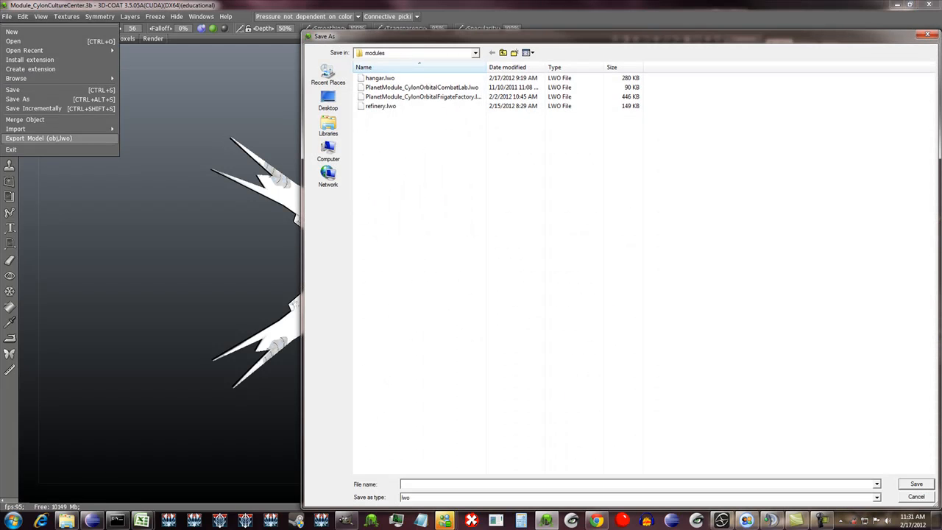
{"action": "type", "text": "culture_center"}
{"action": "key", "text": "Return"}
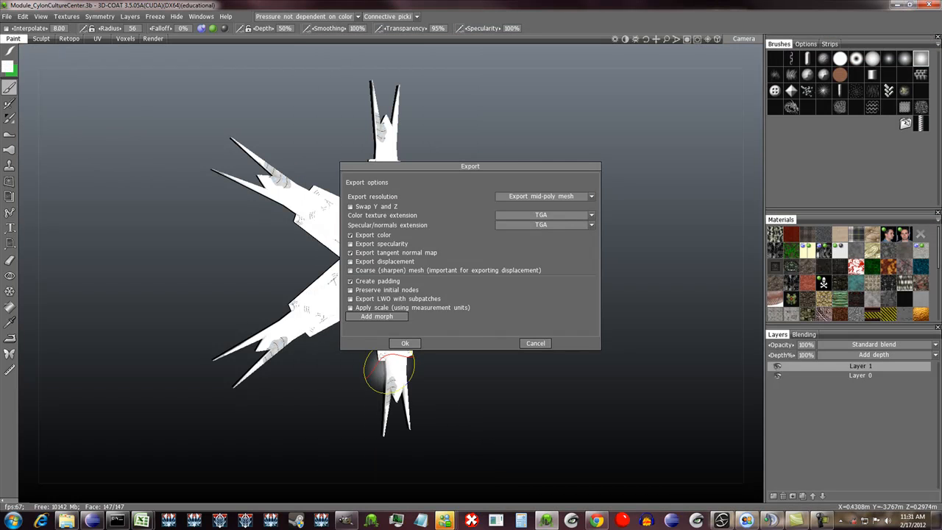
{"action": "left_click", "coordinate": [398, 343]}
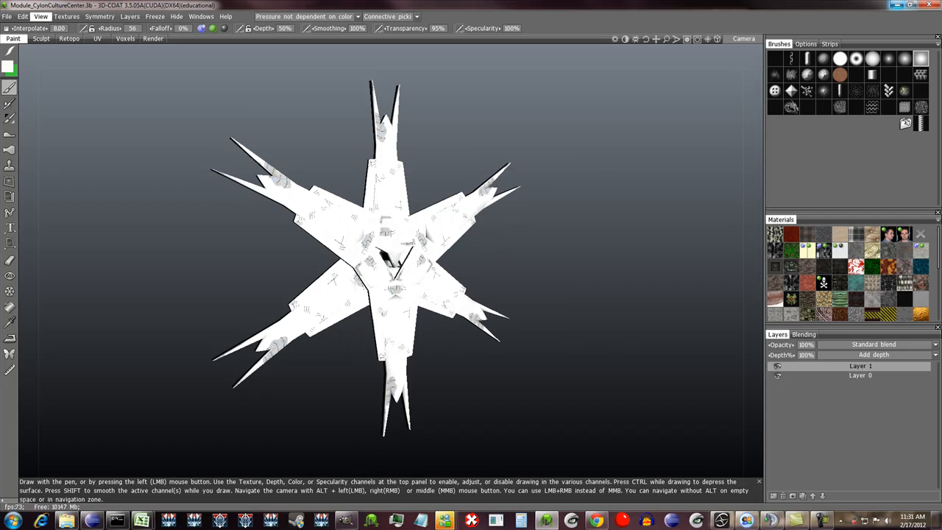
- Switch to Softimage Mod Tool and open the Point Oven LWO Import options
{"action": "left_click", "coordinate": [897, 4]}
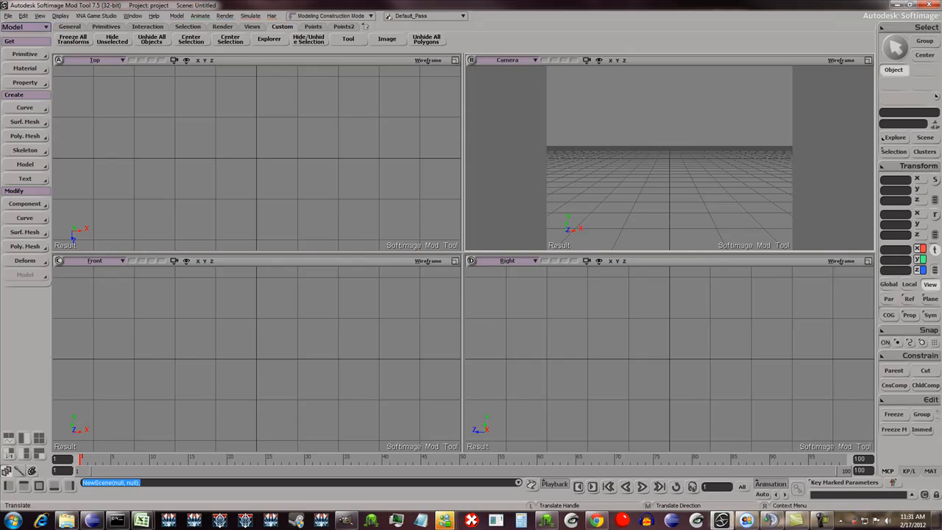
{"action": "left_click", "coordinate": [8, 16]}
{"action": "mouse_move", "coordinate": [22, 111]}
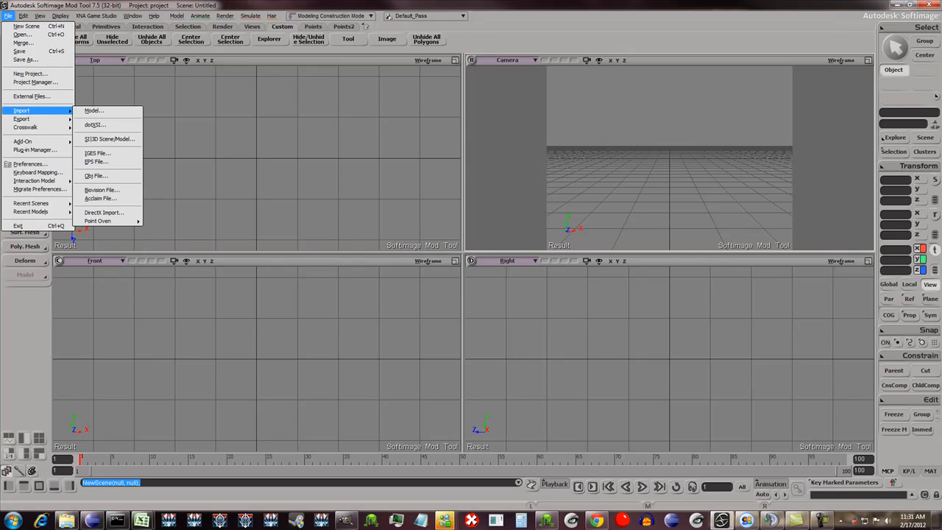
{"action": "mouse_move", "coordinate": [98, 221]}
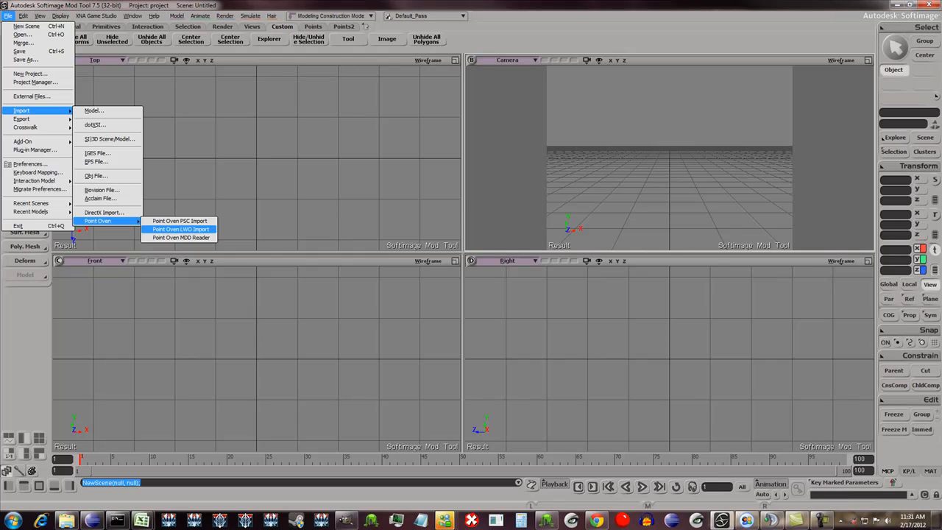
{"action": "left_click", "coordinate": [181, 229]}
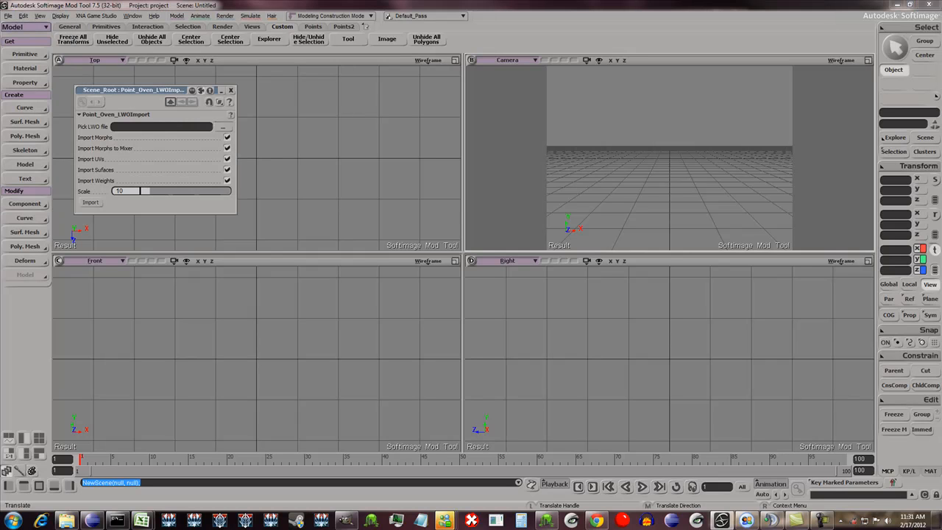
- Choose culture_center.lwo from the project's Scenes\cylon\modules folder as the LWO file to import
{"action": "left_click", "coordinate": [223, 128]}
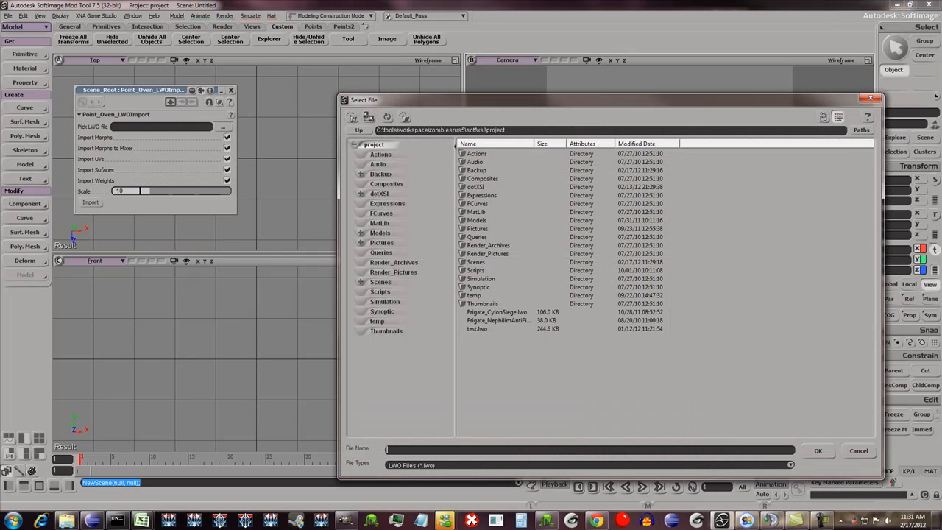
{"action": "left_click", "coordinate": [381, 282]}
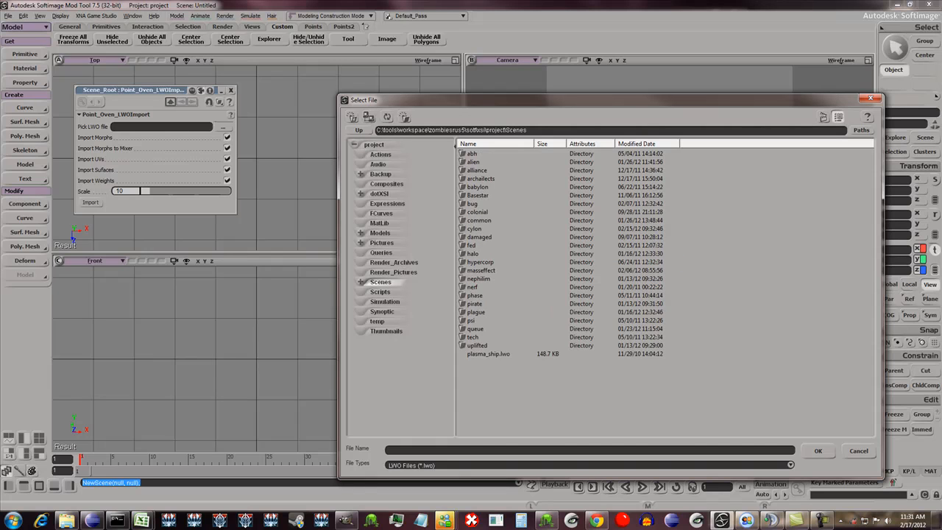
{"action": "double_click", "coordinate": [474, 229]}
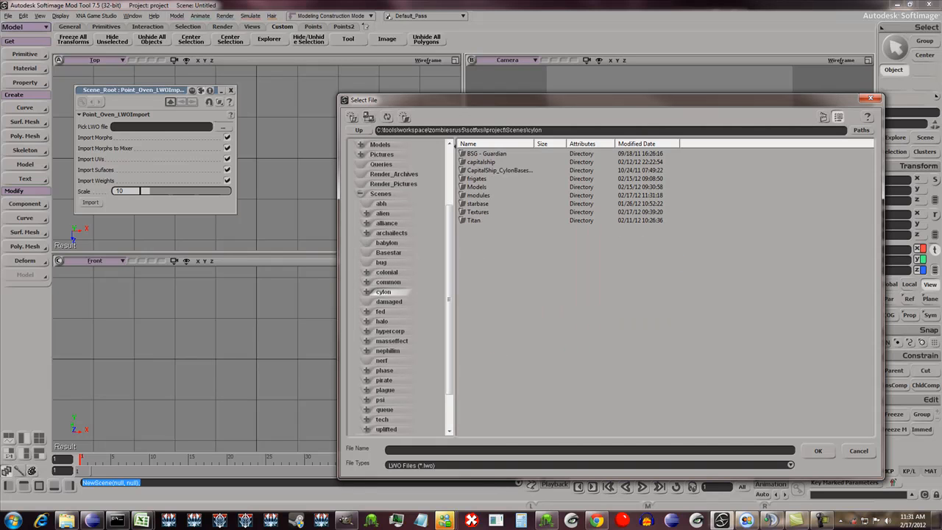
{"action": "double_click", "coordinate": [477, 178]}
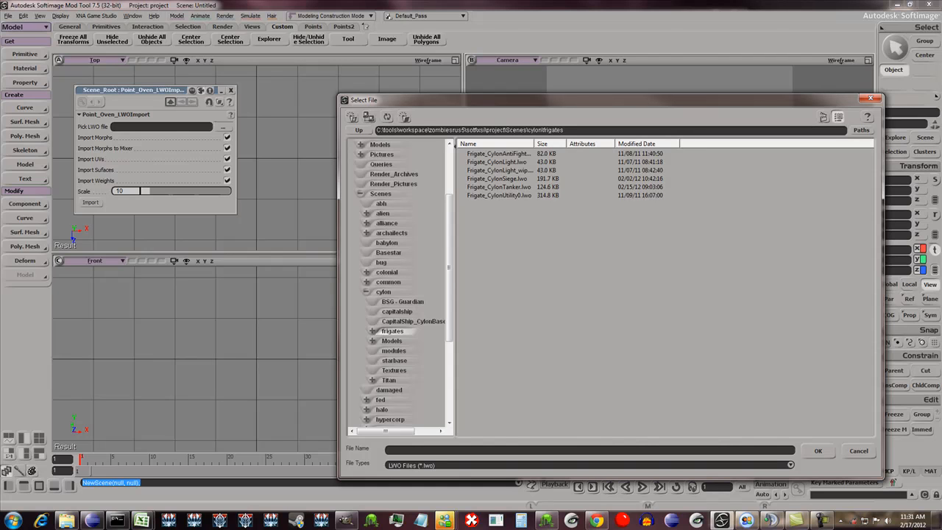
{"action": "left_click", "coordinate": [394, 360]}
{"action": "left_click", "coordinate": [394, 352]}
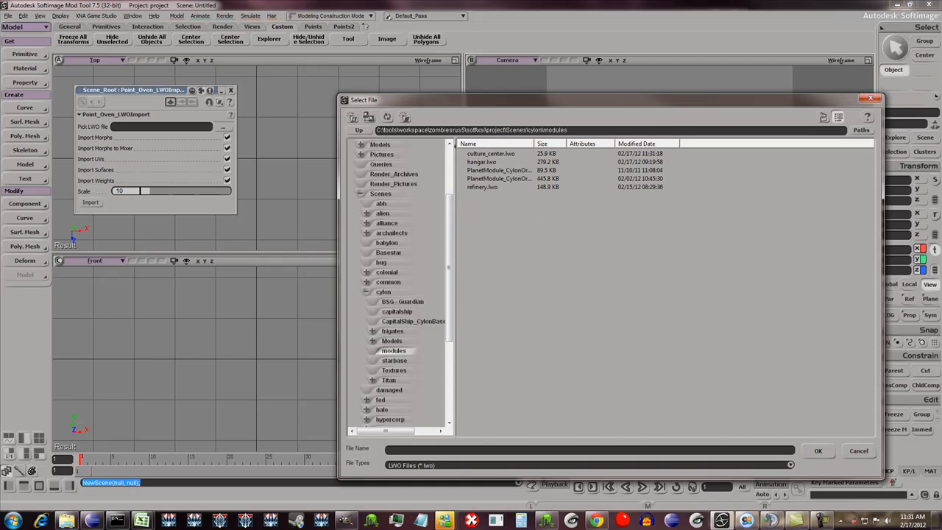
{"action": "double_click", "coordinate": [490, 153]}
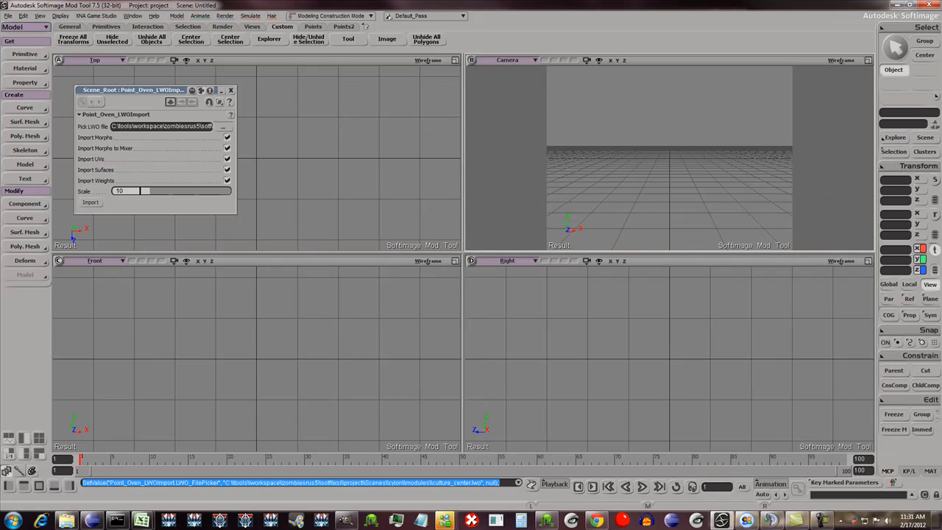
- Set the import scale to 1 and import the LWO model into the scene
{"action": "left_click", "coordinate": [139, 191]}
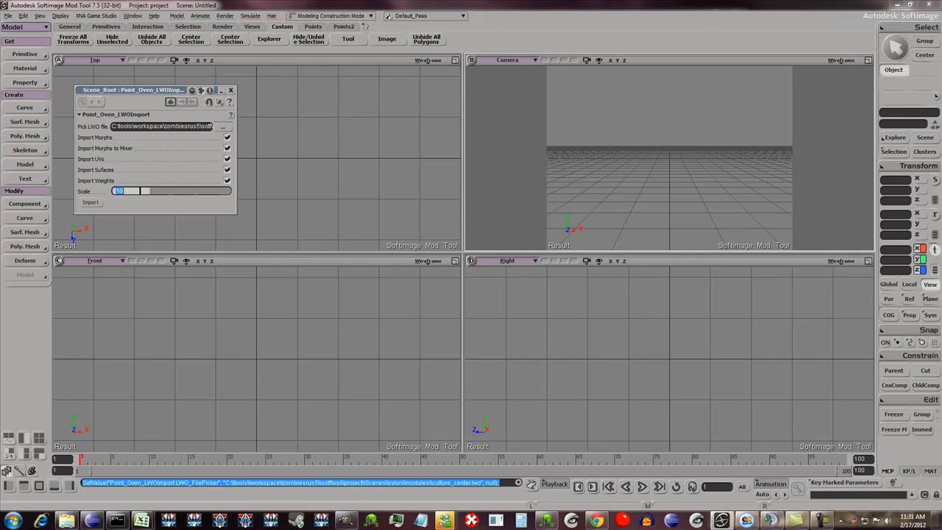
{"action": "type", "text": "1"}
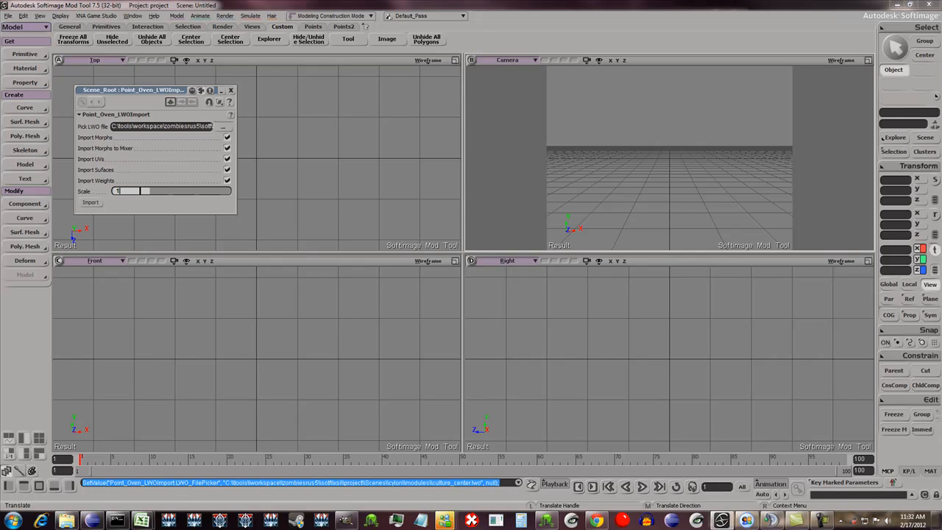
{"action": "left_click", "coordinate": [122, 192]}
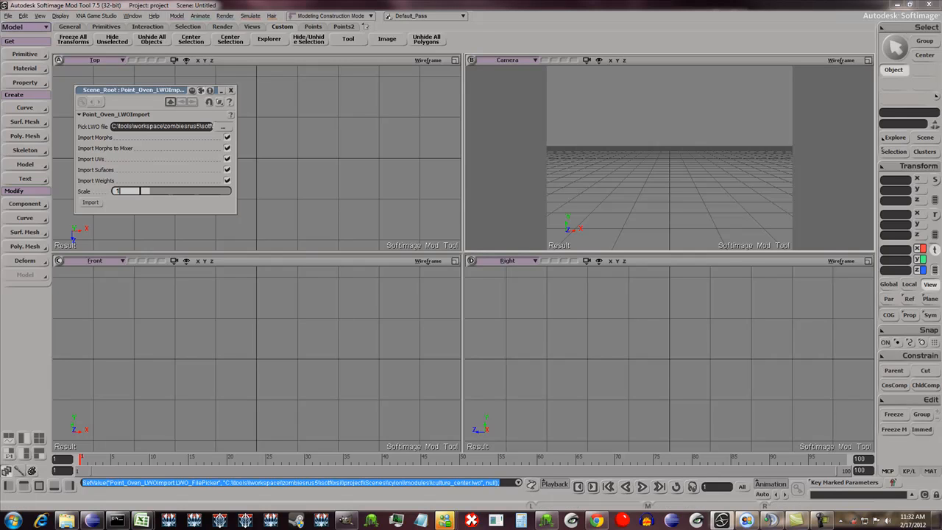
{"action": "left_click", "coordinate": [90, 202]}
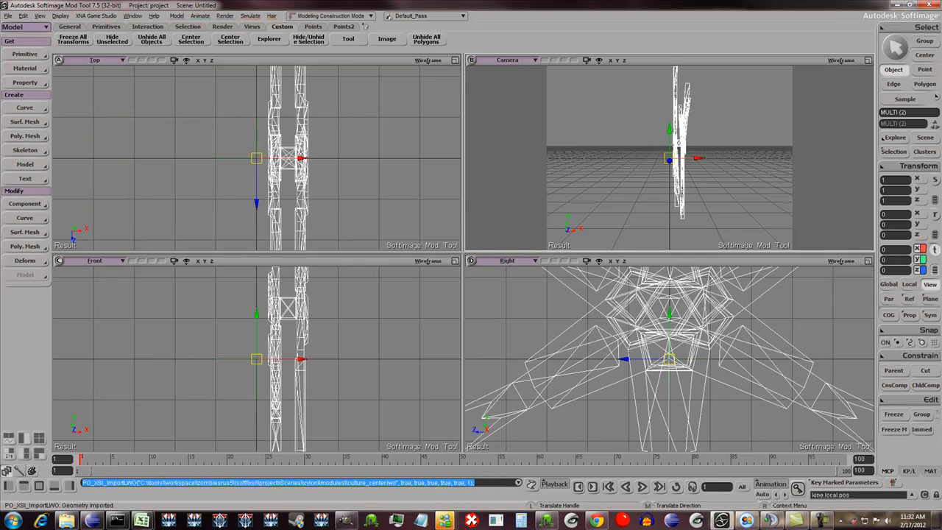
- Examine the imported model's overall shape and its placement relative to the origin in all four views
{"action": "scroll", "coordinate": [679, 143], "scroll_direction": "down", "scroll_amount": 6}
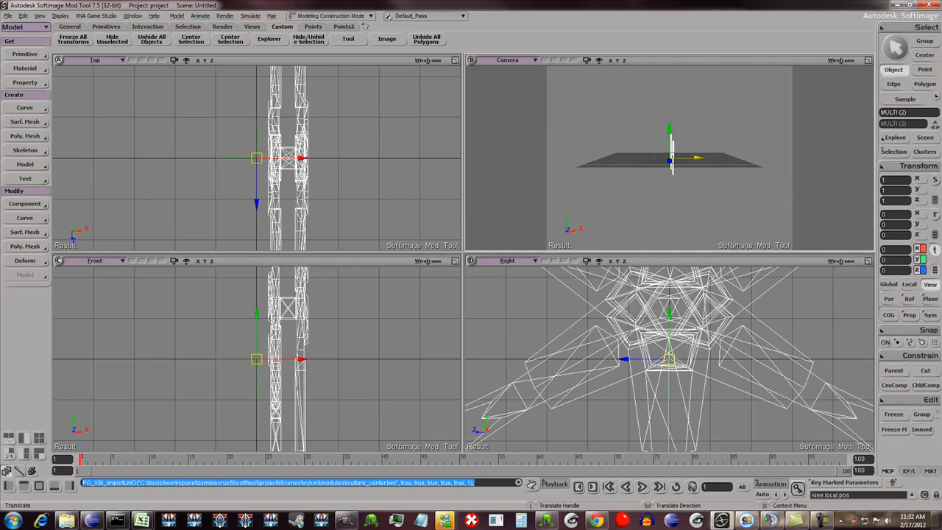
{"action": "scroll", "coordinate": [265, 157], "scroll_direction": "down", "scroll_amount": 6}
{"action": "scroll", "coordinate": [265, 158], "scroll_direction": "down", "scroll_amount": 3}
{"action": "scroll", "coordinate": [670, 359], "scroll_direction": "down", "scroll_amount": 6}
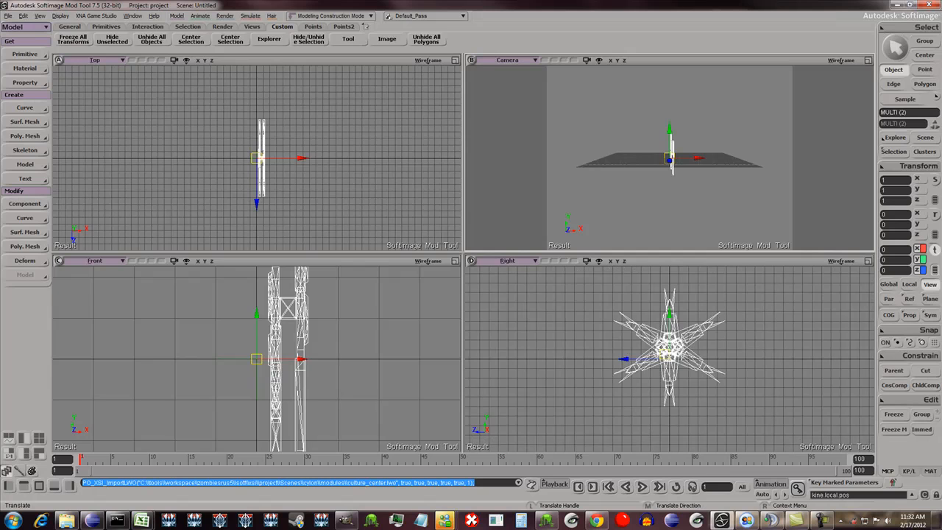
{"action": "scroll", "coordinate": [257, 359], "scroll_direction": "down", "scroll_amount": 5}
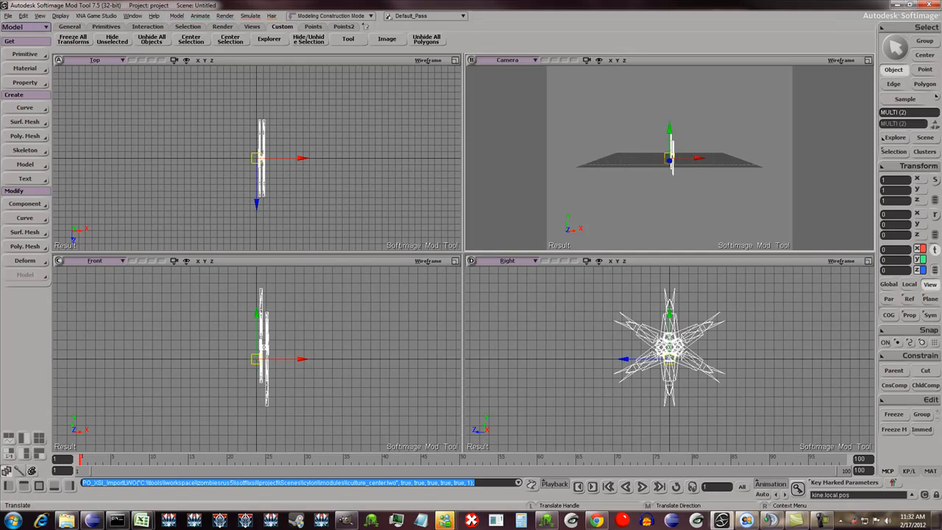
{"action": "key", "text": "o"}
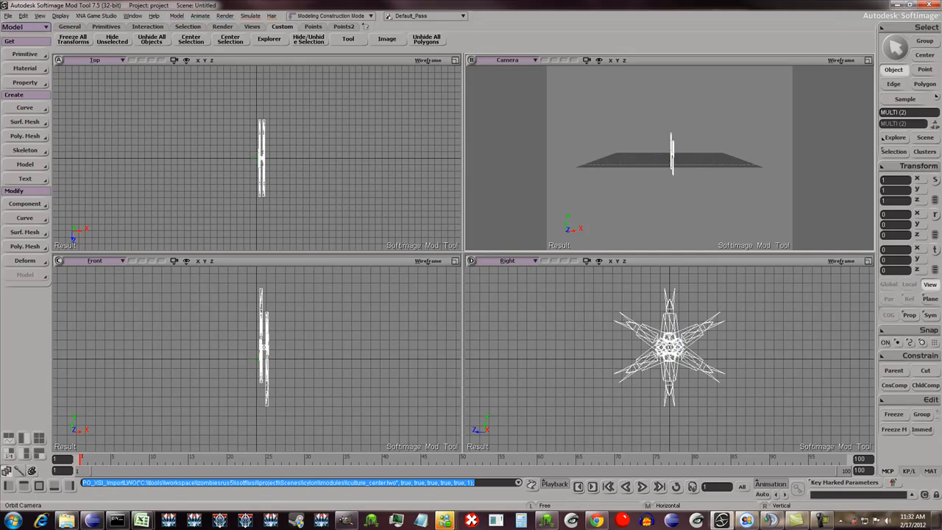
{"action": "left_click_drag", "start_coordinate": [706, 159], "coordinate": [611, 158]}
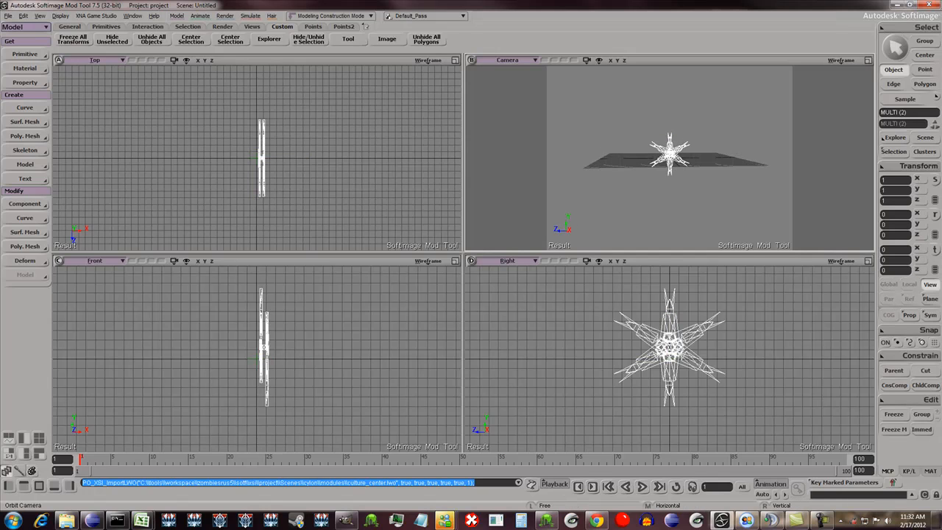
{"action": "scroll", "coordinate": [670, 350], "scroll_direction": "down", "scroll_amount": 2}
{"action": "scroll", "coordinate": [670, 350], "scroll_direction": "up", "scroll_amount": 6}
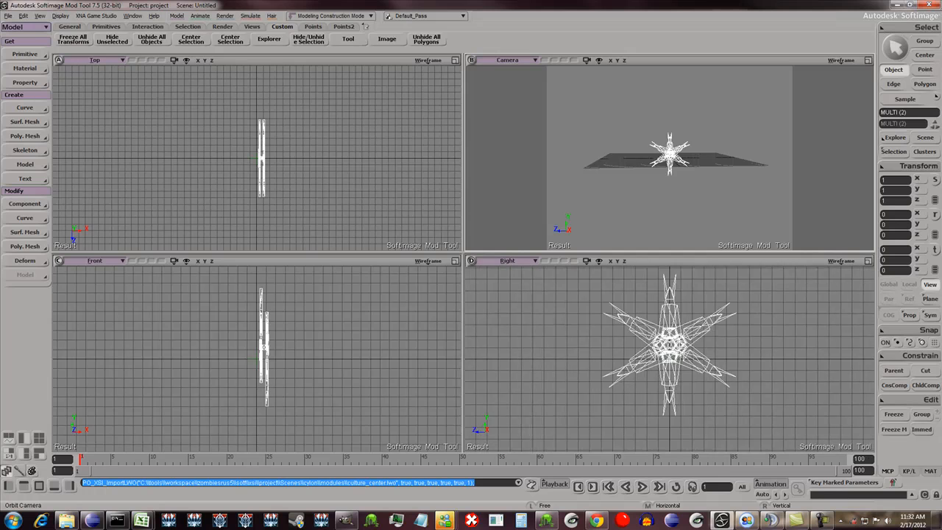
{"action": "scroll", "coordinate": [669, 358], "scroll_direction": "down", "scroll_amount": 2}
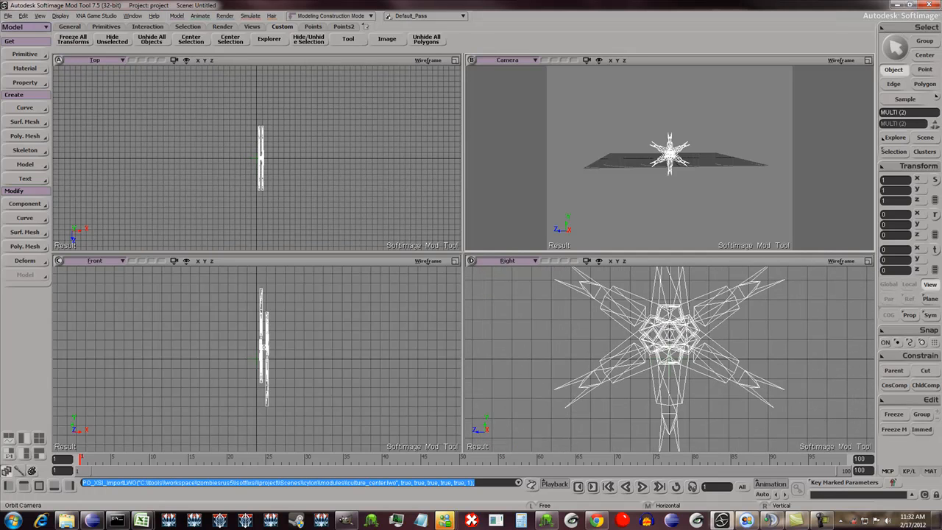
{"action": "scroll", "coordinate": [257, 359], "scroll_direction": "up", "scroll_amount": 2}
{"action": "scroll", "coordinate": [670, 159], "scroll_direction": "up", "scroll_amount": 1}
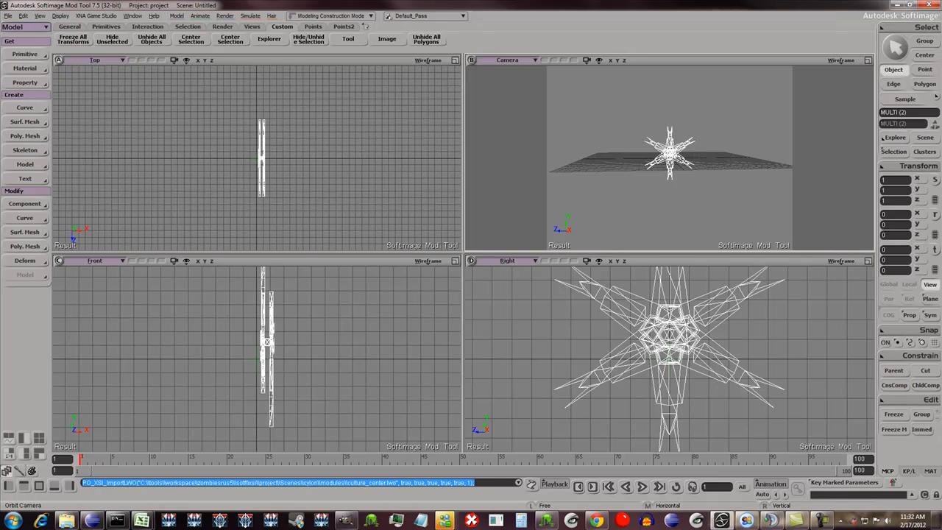
- Select the imported culture center mesh and move its center to its vertices
{"action": "key", "text": "space"}
{"action": "left_click", "coordinate": [670, 152]}
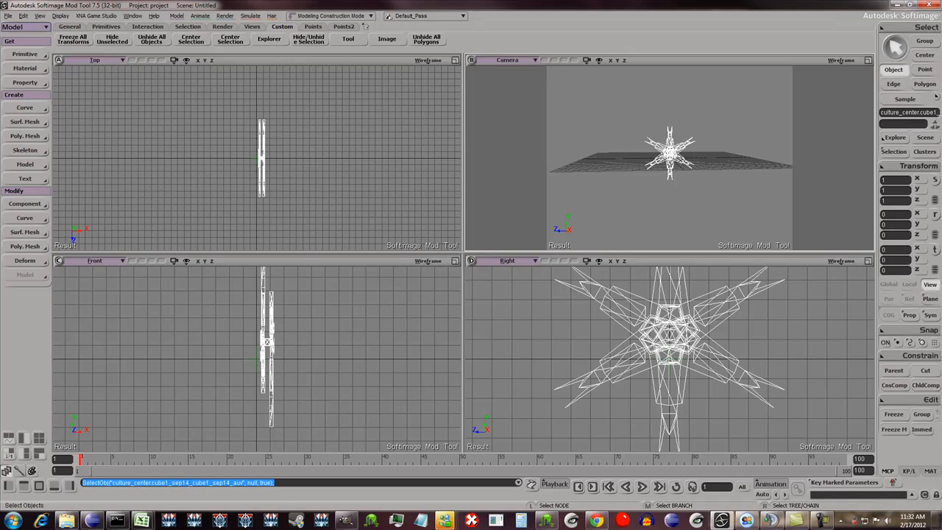
{"action": "left_click", "coordinate": [919, 166]}
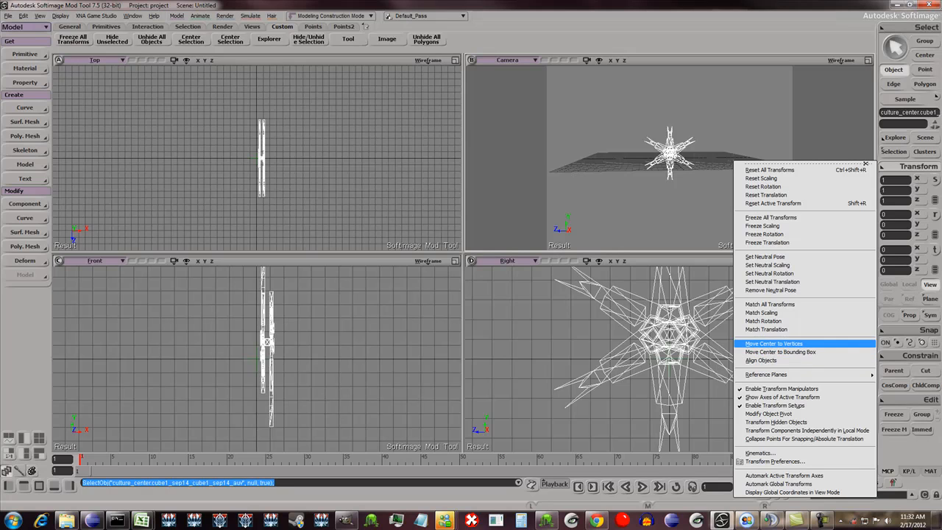
{"action": "left_click", "coordinate": [774, 344]}
- Set the mesh's X and Y translation to 0 and freeze all its transforms
{"action": "left_click", "coordinate": [893, 250]}
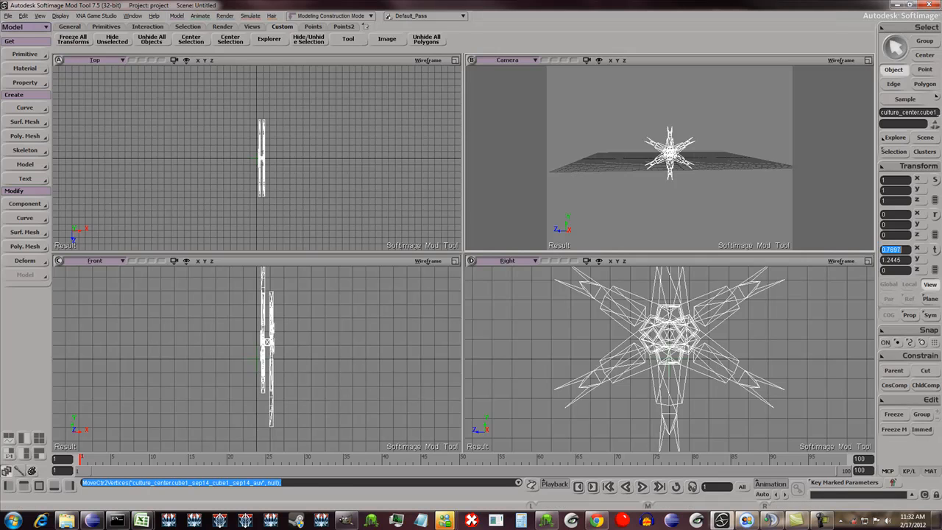
{"action": "type", "text": "0"}
{"action": "key", "text": "Tab"}
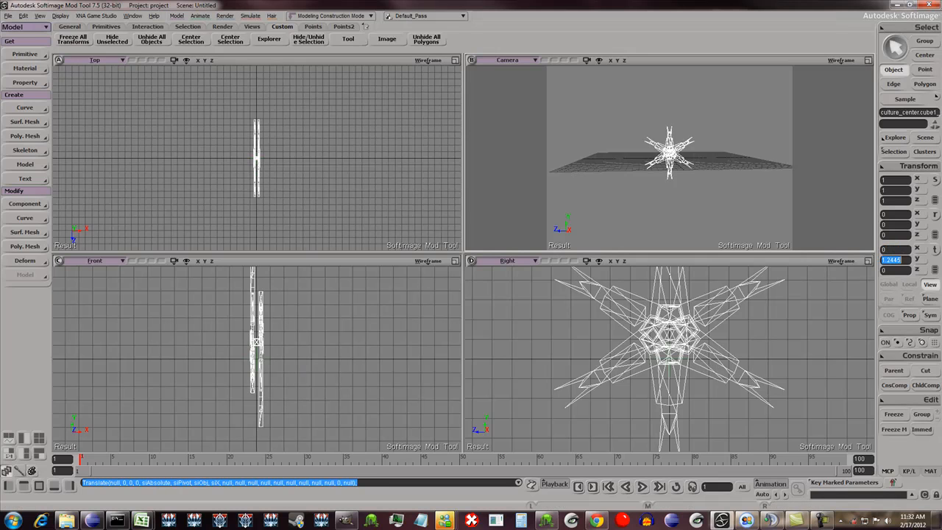
{"action": "type", "text": "0"}
{"action": "key", "text": "Tab"}
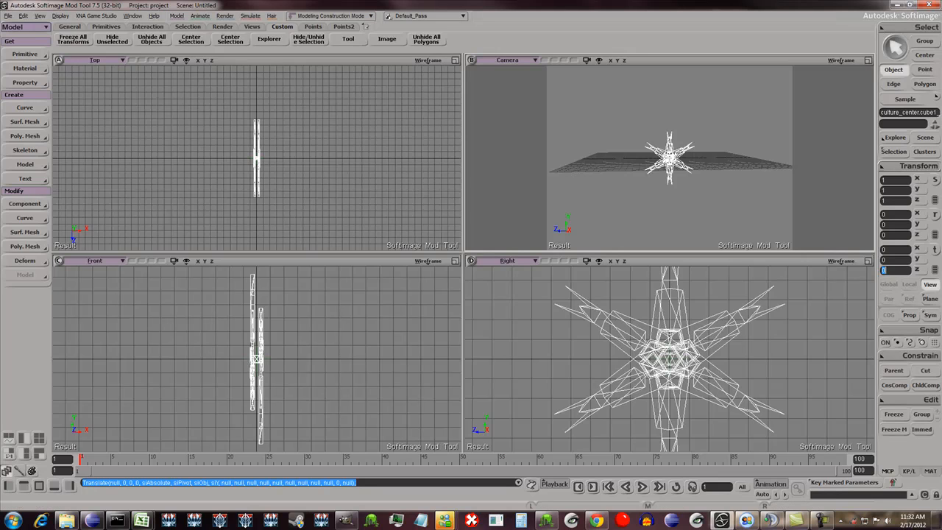
{"action": "left_click", "coordinate": [919, 165]}
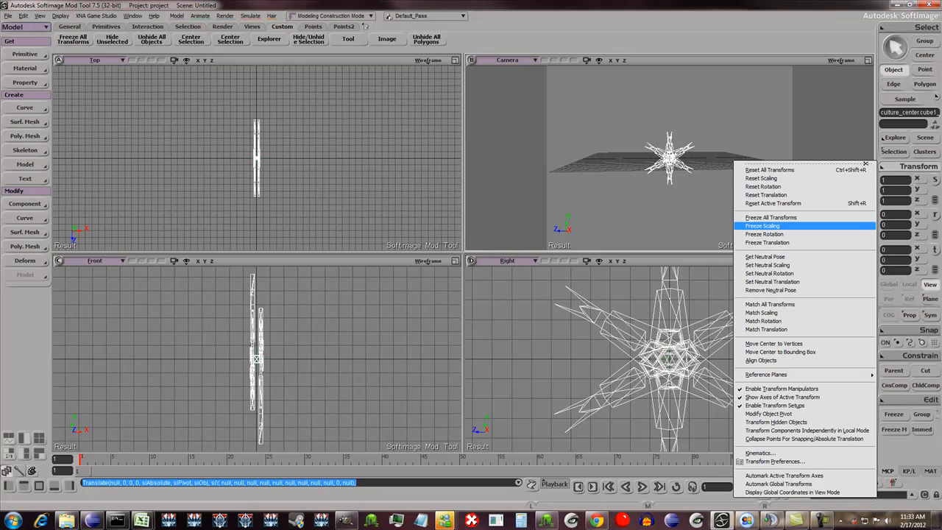
{"action": "left_click", "coordinate": [771, 217]}
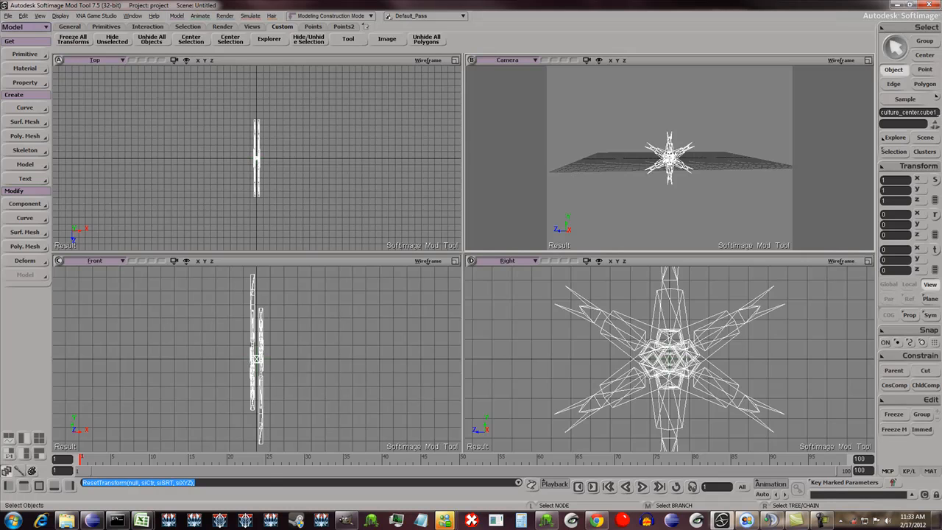
{"action": "scroll", "coordinate": [669, 157], "scroll_direction": "up", "scroll_amount": 4}
{"action": "scroll", "coordinate": [669, 158], "scroll_direction": "down", "scroll_amount": 1}
{"action": "scroll", "coordinate": [669, 158], "scroll_direction": "up", "scroll_amount": 1}
{"action": "key", "text": "o"}
{"action": "mouse_move", "coordinate": [669, 157]}
{"action": "left_mouse_down"}
{"action": "mouse_move", "coordinate": [729, 173]}
{"action": "mouse_move", "coordinate": [664, 172]}
{"action": "left_mouse_up"}
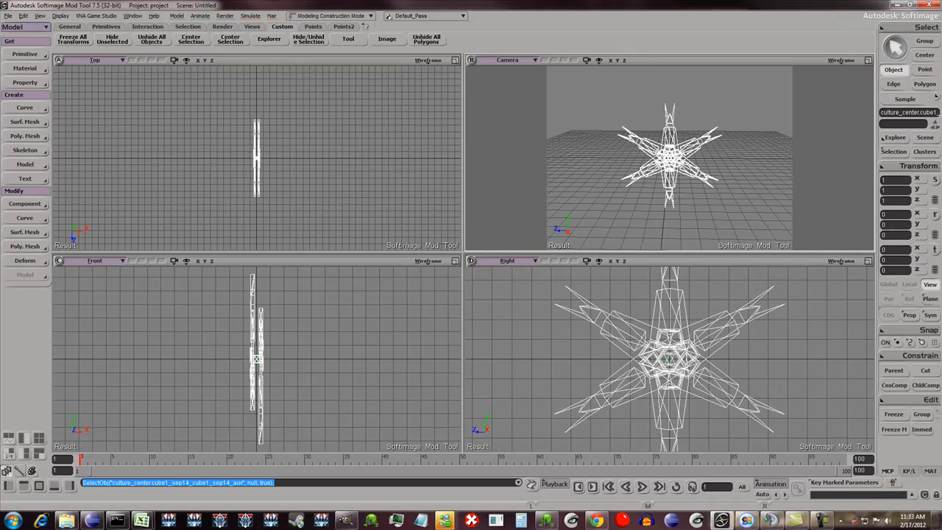
- Delete the cube1_sep14 object from the culture_center model's hierarchy in the Explorer
{"action": "left_click_drag", "start_coordinate": [941, 130], "coordinate": [464, 131]}
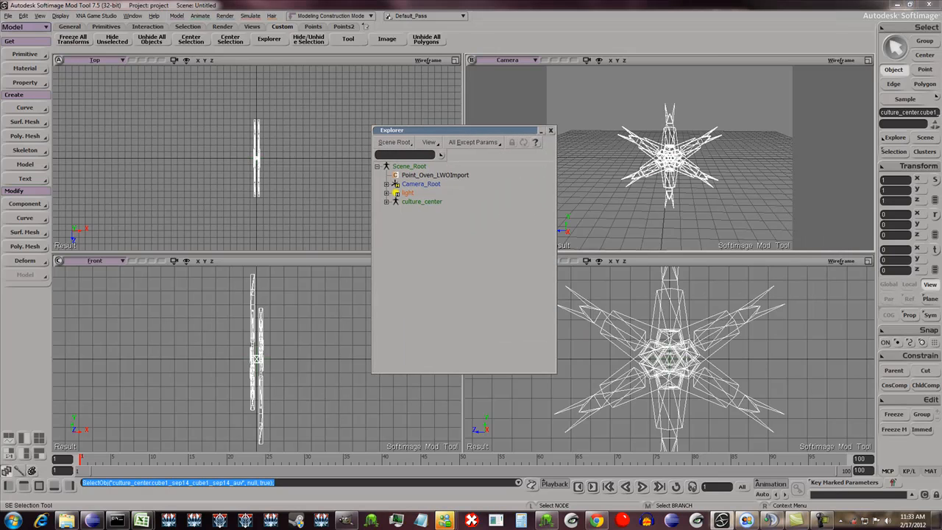
{"action": "left_click", "coordinate": [386, 202]}
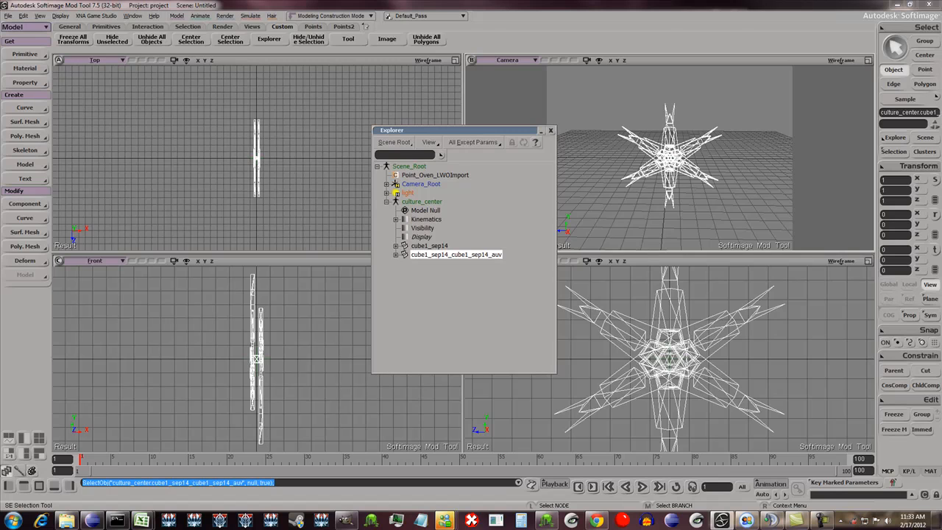
{"action": "left_click", "coordinate": [396, 255]}
{"action": "left_click", "coordinate": [396, 246]}
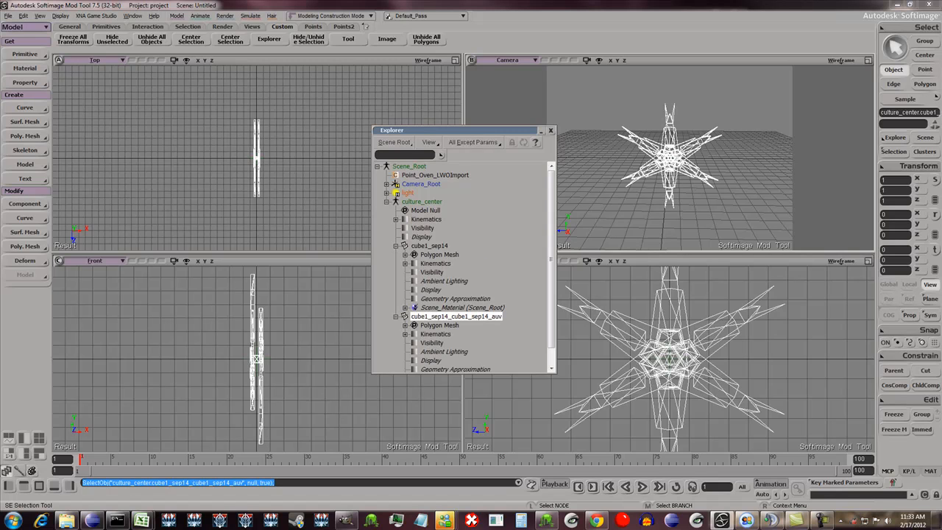
{"action": "scroll", "coordinate": [464, 266], "scroll_direction": "down", "scroll_amount": 1}
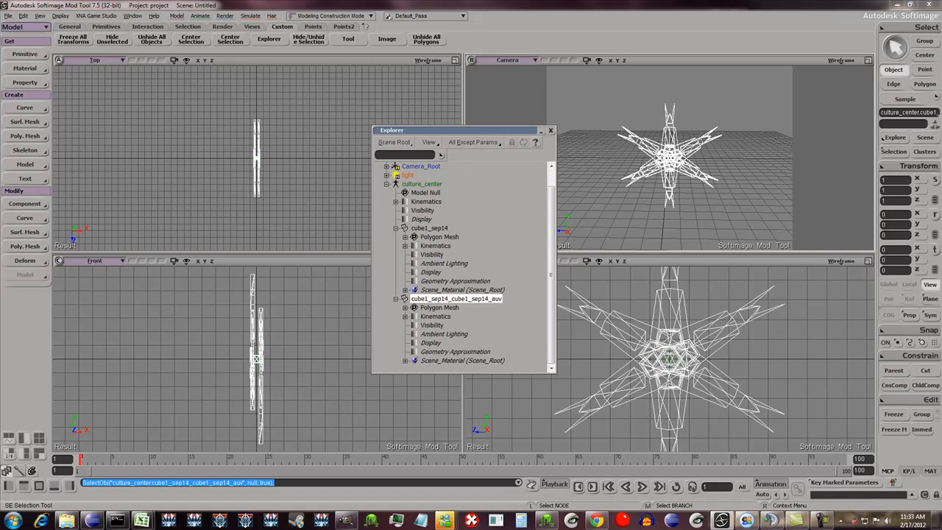
{"action": "left_click", "coordinate": [429, 229]}
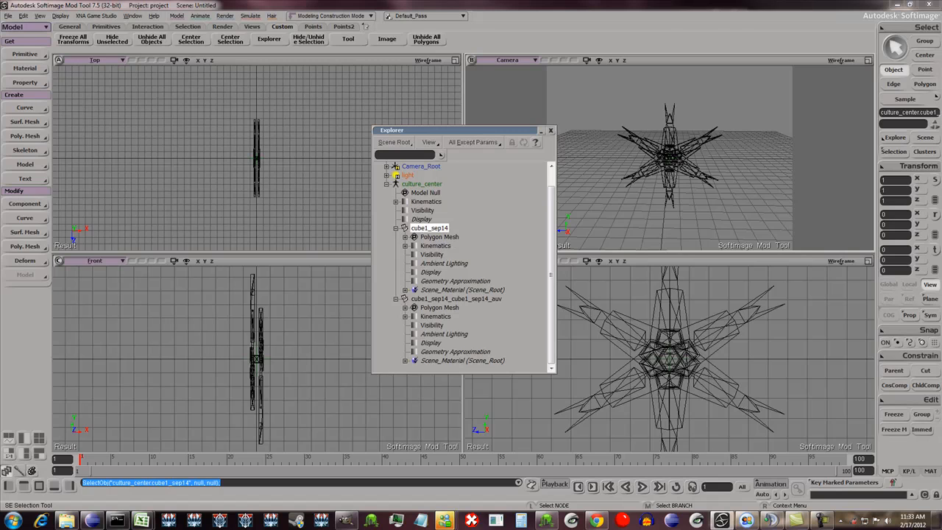
{"action": "left_click", "coordinate": [405, 237]}
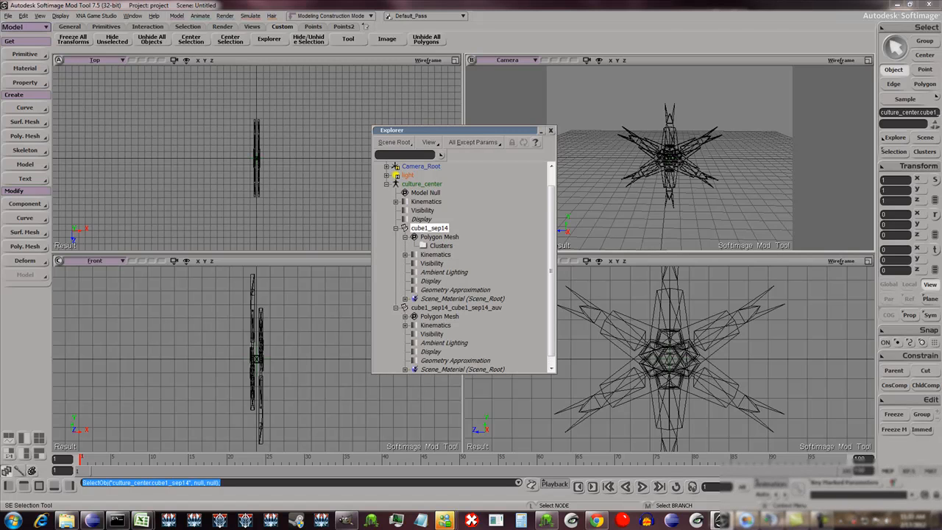
{"action": "key", "text": "Delete"}
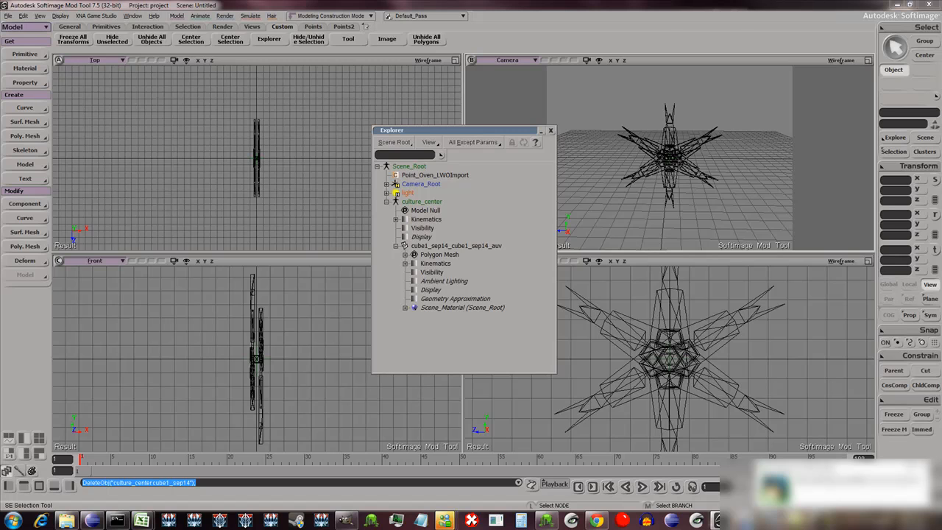
- Delete the cube1_sep14_auv_Phong shader from the material on the remaining mesh's cube1_sep14_auv cluster
{"action": "left_click", "coordinate": [405, 255]}
{"action": "left_click", "coordinate": [415, 308]}
{"action": "scroll", "coordinate": [415, 308], "scroll_direction": "down", "scroll_amount": 1}
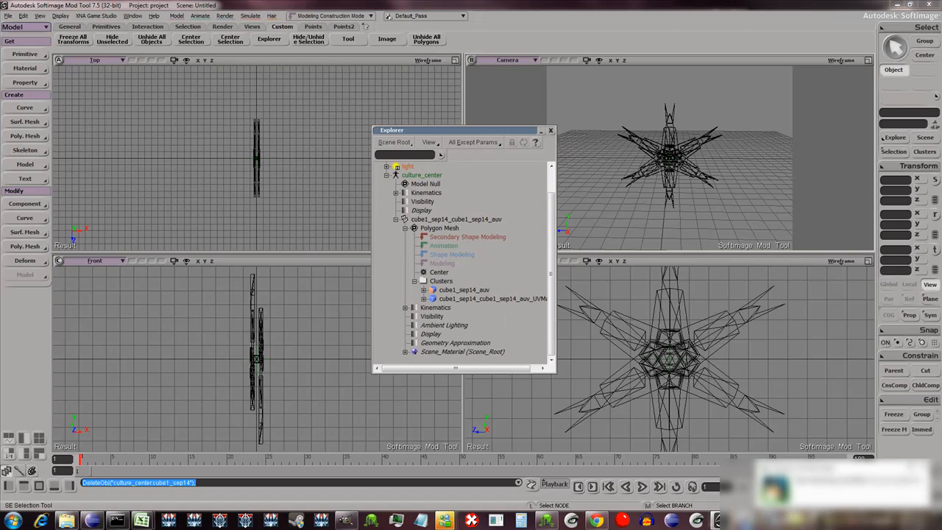
{"action": "left_click", "coordinate": [425, 290]}
{"action": "scroll", "coordinate": [424, 290], "scroll_direction": "down", "scroll_amount": 1}
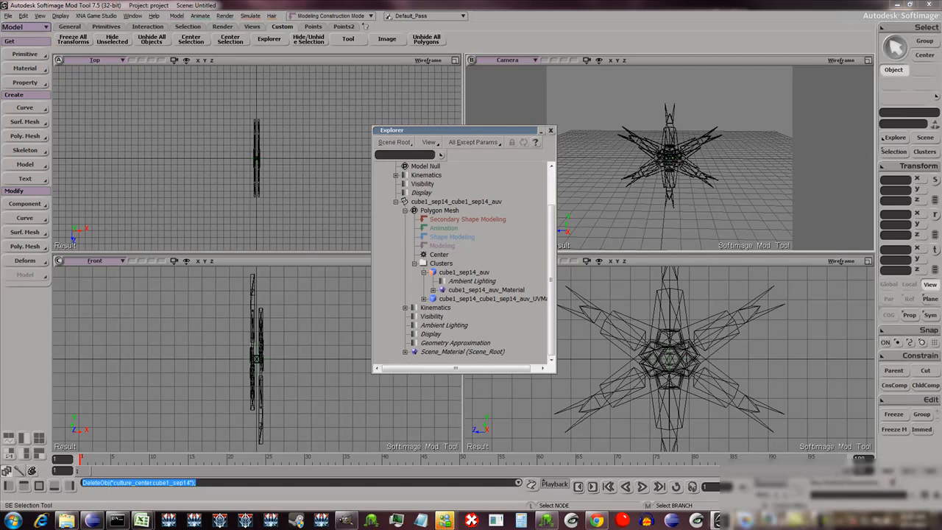
{"action": "left_click", "coordinate": [433, 290]}
{"action": "scroll", "coordinate": [433, 290], "scroll_direction": "down", "scroll_amount": 2}
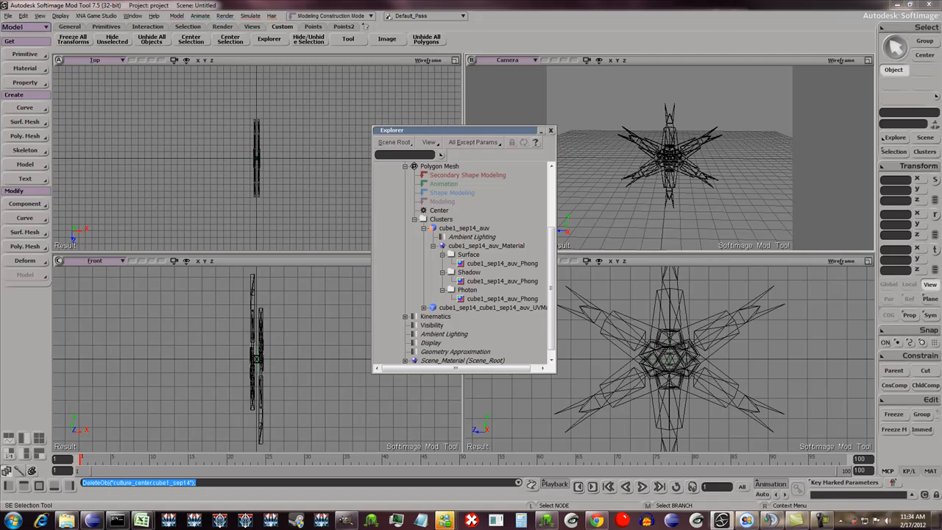
{"action": "scroll", "coordinate": [256, 157], "scroll_direction": "up", "scroll_amount": 1}
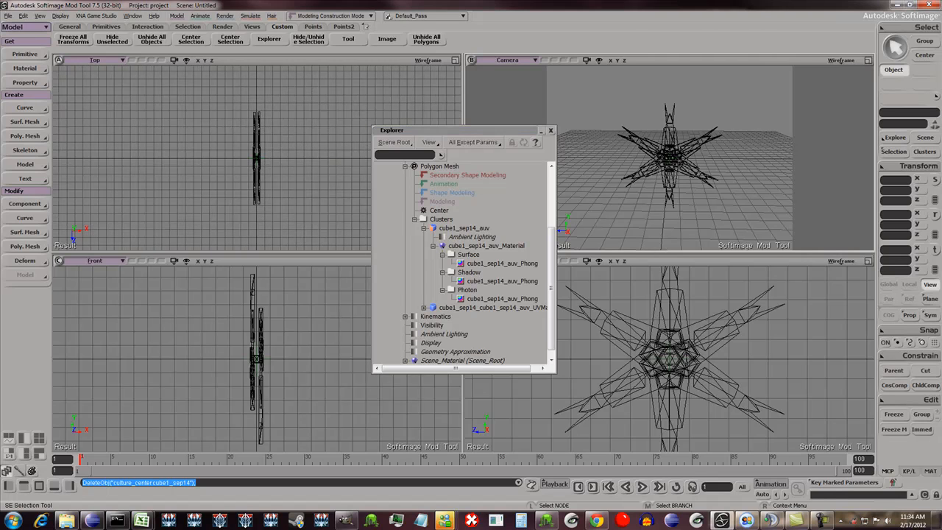
{"action": "scroll", "coordinate": [462, 264], "scroll_direction": "down", "scroll_amount": 1}
{"action": "scroll", "coordinate": [462, 263], "scroll_direction": "up", "scroll_amount": 3}
{"action": "scroll", "coordinate": [462, 263], "scroll_direction": "down", "scroll_amount": 3}
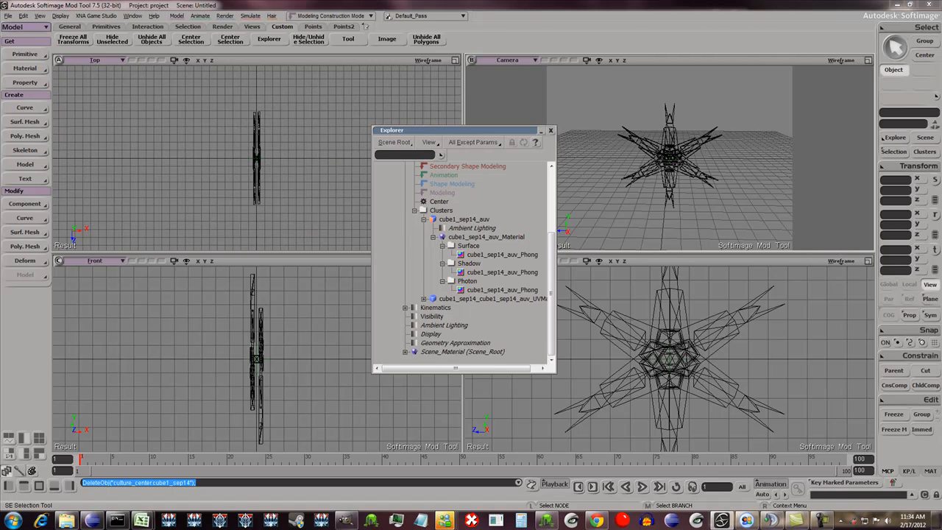
{"action": "left_click", "coordinate": [503, 255]}
{"action": "key", "text": "Delete"}
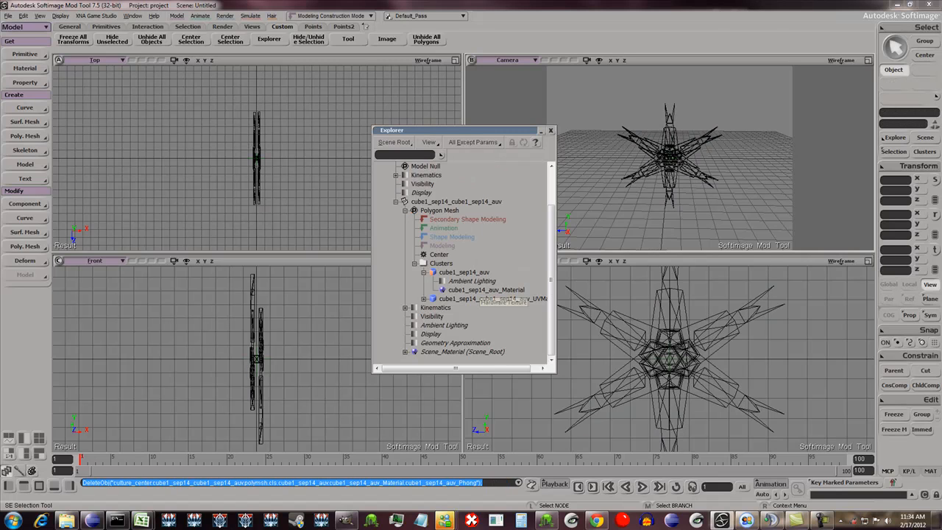
- Remove cube1_sep14_auv_Material from the cluster, check the material assigned in its place, and close the Explorer
{"action": "left_click", "coordinate": [487, 290]}
{"action": "key", "text": "Delete"}
{"action": "scroll", "coordinate": [471, 262], "scroll_direction": "down", "scroll_amount": 1}
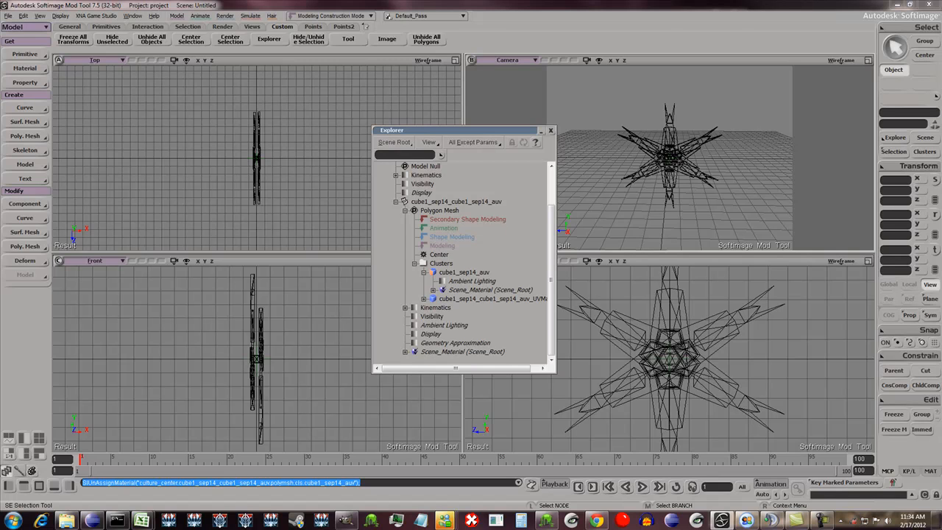
{"action": "left_click", "coordinate": [433, 290]}
{"action": "scroll", "coordinate": [463, 263], "scroll_direction": "down", "scroll_amount": 5}
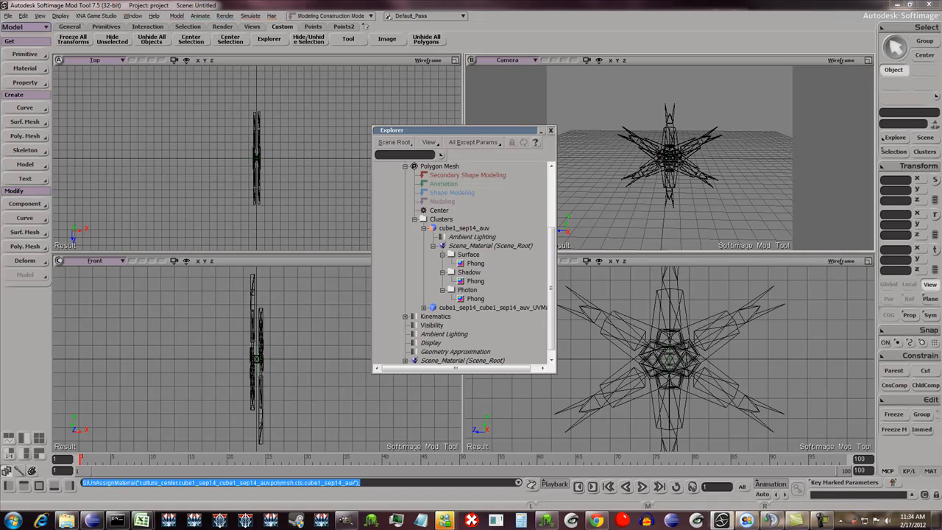
{"action": "left_click", "coordinate": [551, 130]}
- Select the culture center mesh and examine its UV layout and list of UV sets in the Texture Editor
{"action": "key", "text": "space"}
{"action": "left_click", "coordinate": [667, 157]}
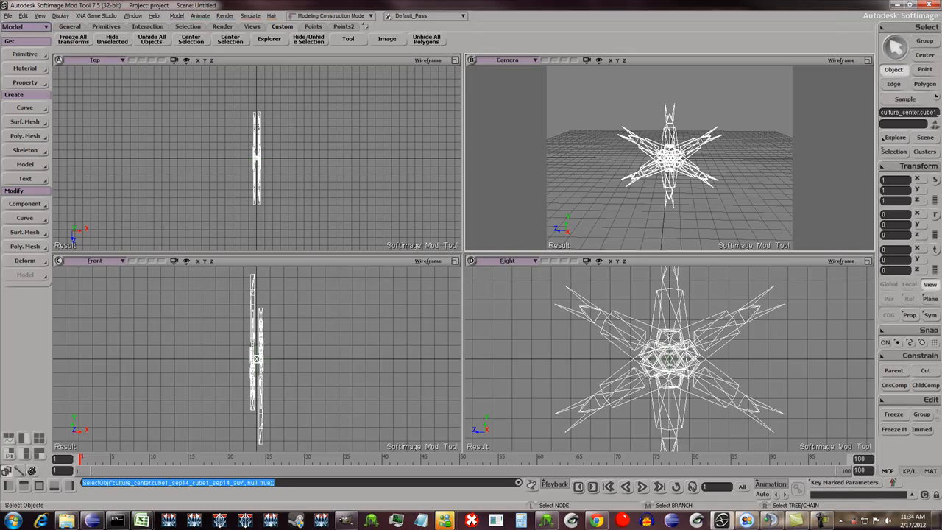
{"action": "scroll", "coordinate": [670, 158], "scroll_direction": "up", "scroll_amount": 4}
{"action": "scroll", "coordinate": [669, 158], "scroll_direction": "down", "scroll_amount": 2}
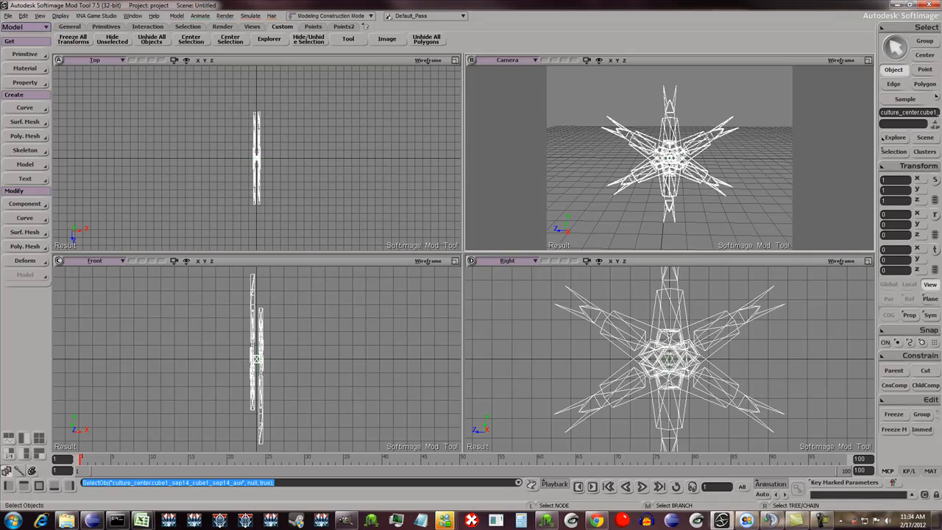
{"action": "key", "text": "alt+7"}
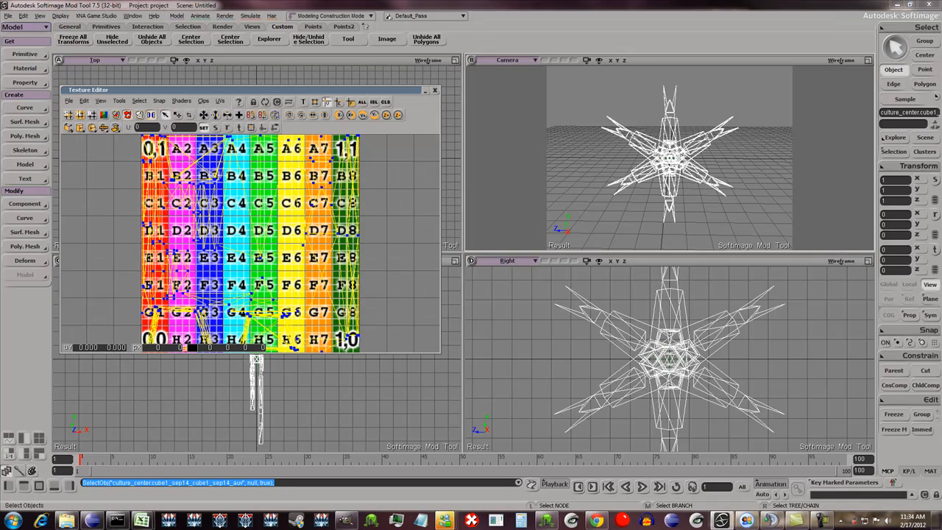
{"action": "left_click_drag", "start_coordinate": [439, 351], "coordinate": [586, 419]}
{"action": "scroll", "coordinate": [390, 215], "scroll_direction": "up", "scroll_amount": 5}
{"action": "scroll", "coordinate": [390, 215], "scroll_direction": "down", "scroll_amount": 6}
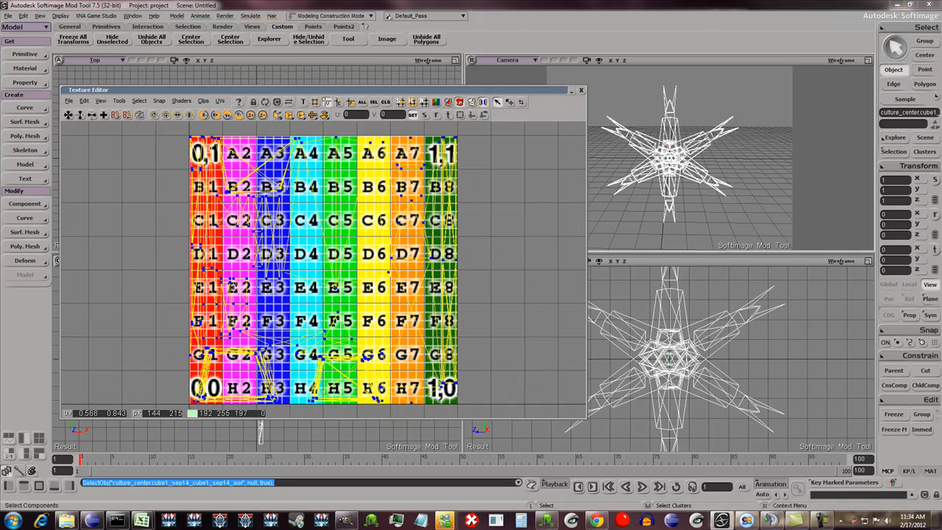
{"action": "left_click", "coordinate": [220, 101]}
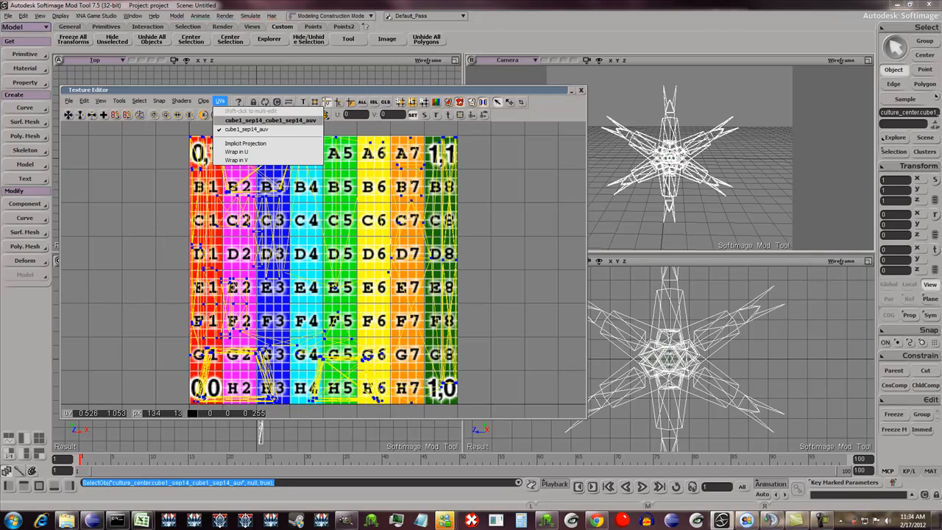
{"action": "left_click", "coordinate": [581, 90]}
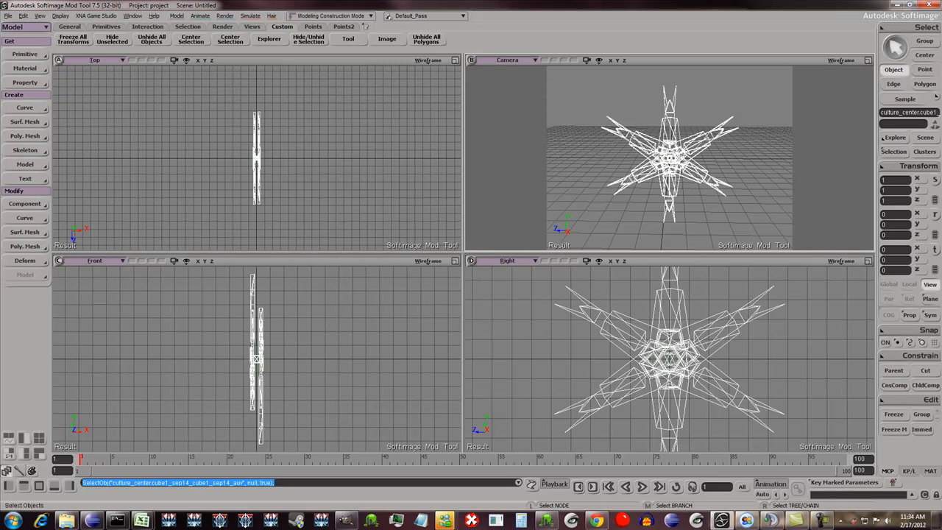
- Add a Unique UVs (polymesh) projection to the mesh with target U and V resolutions of 1024
{"action": "left_click", "coordinate": [25, 82]}
{"action": "mouse_move", "coordinate": [84, 78]}
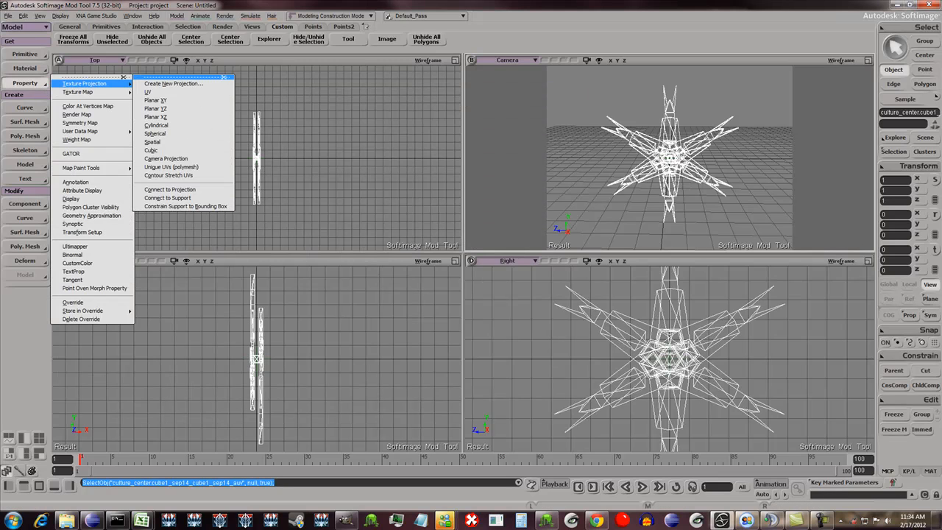
{"action": "left_click", "coordinate": [184, 167]}
{"action": "double_click", "coordinate": [123, 326]}
{"action": "type", "text": "1024"}
{"action": "key", "text": "Tab"}
{"action": "type", "text": "1024"}
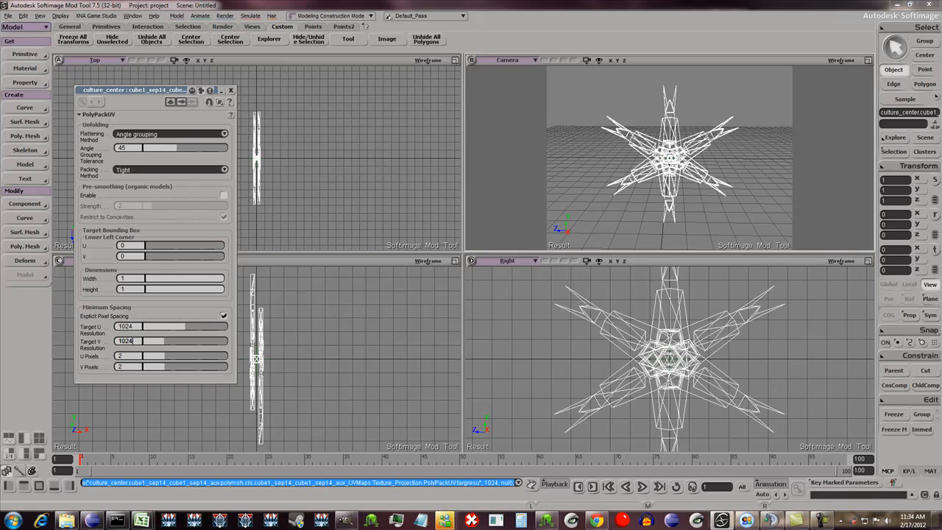
{"action": "key", "text": "Tab"}
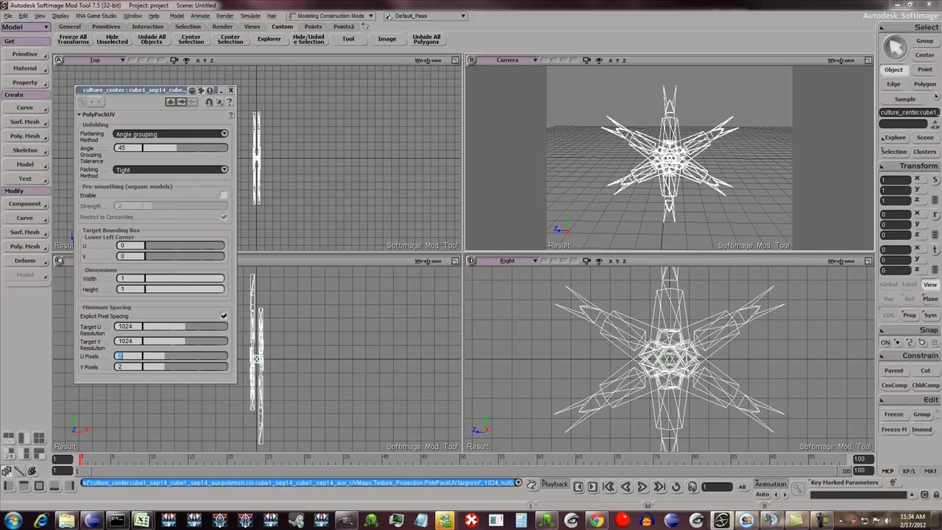
{"action": "left_click", "coordinate": [230, 90]}
- Display the mesh's Texture_Projection UV set in the Texture Editor, examine its layout, and close the editor
{"action": "left_click", "coordinate": [25, 84]}
{"action": "mouse_move", "coordinate": [85, 84]}
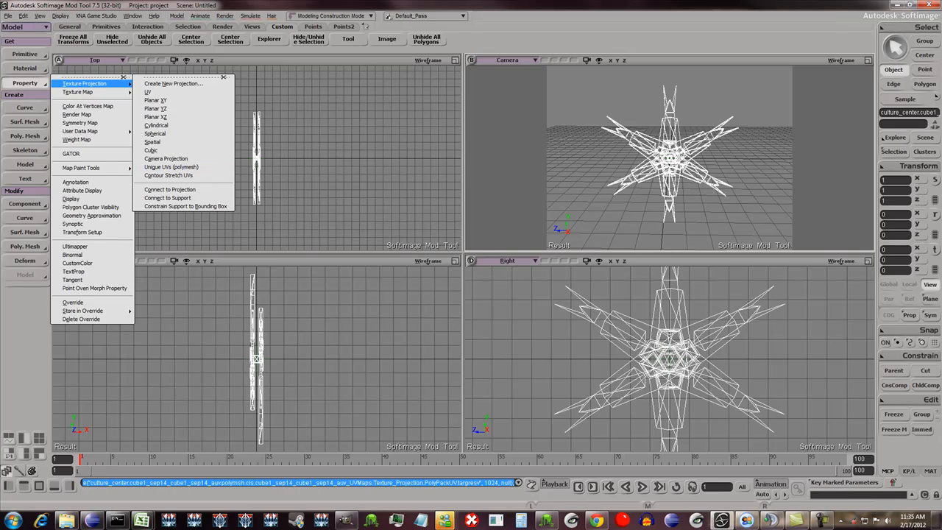
{"action": "key", "text": "Escape"}
{"action": "key", "text": "alt+7"}
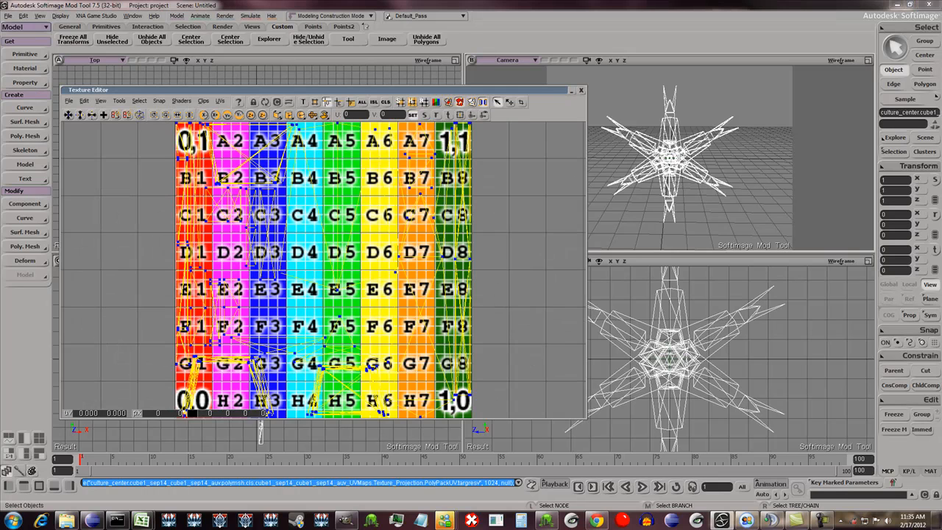
{"action": "left_click", "coordinate": [220, 101]}
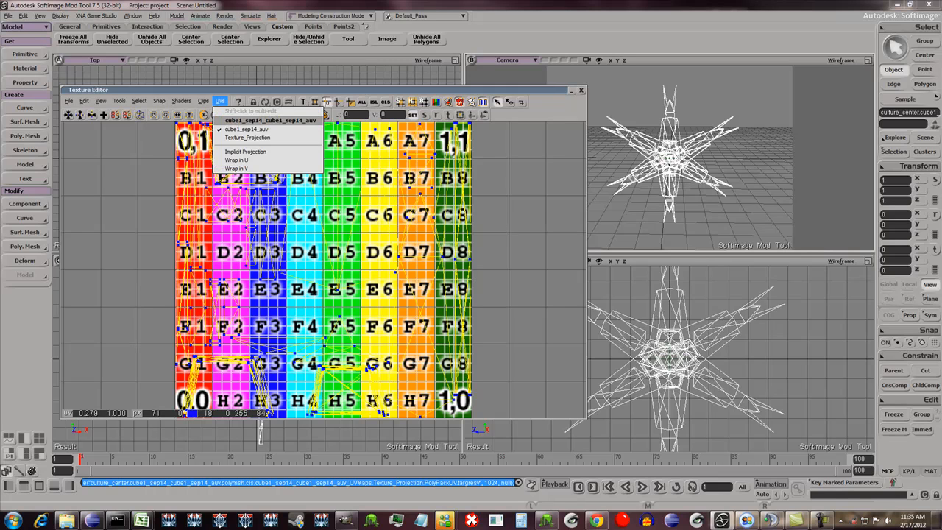
{"action": "left_click", "coordinate": [235, 131]}
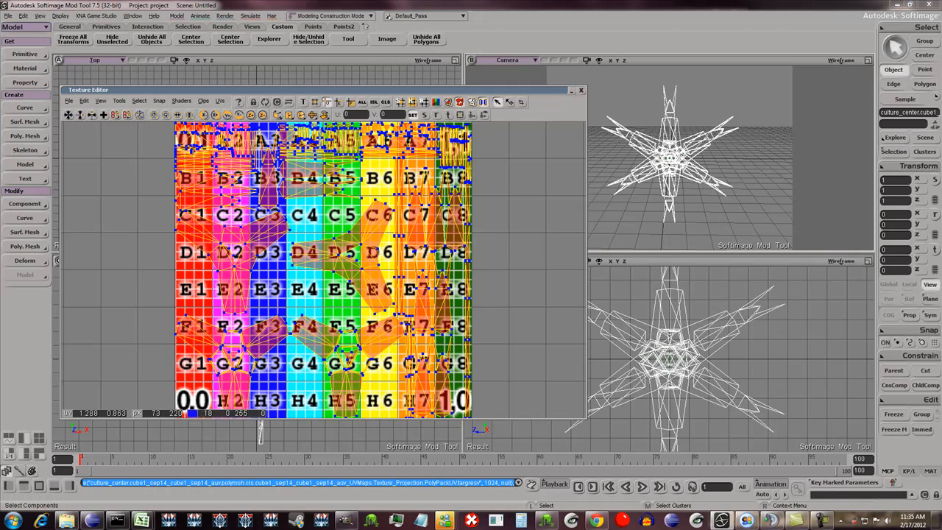
{"action": "left_click", "coordinate": [581, 90]}
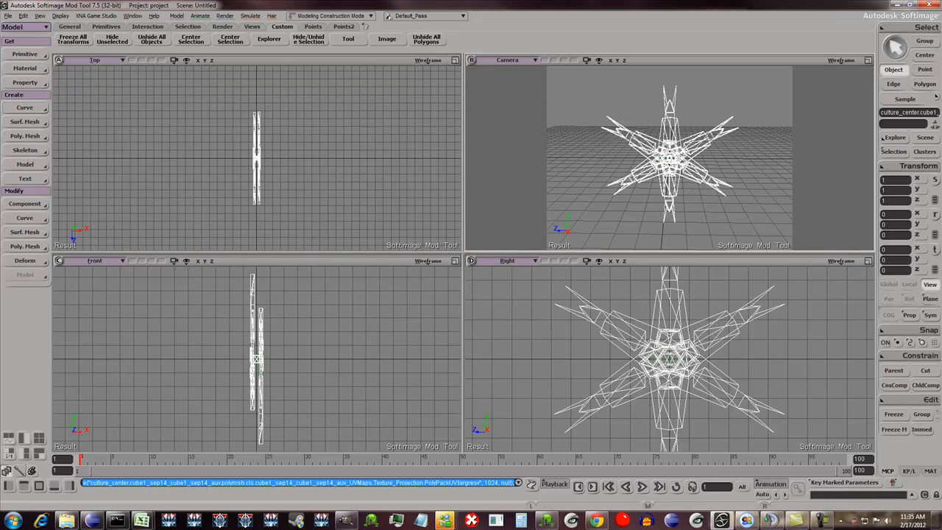
- Add a Tangent property to the culture center mesh, set its UVs to Texture_Projection from the mesh's UV cluster, and close its settings
{"action": "left_click", "coordinate": [25, 83]}
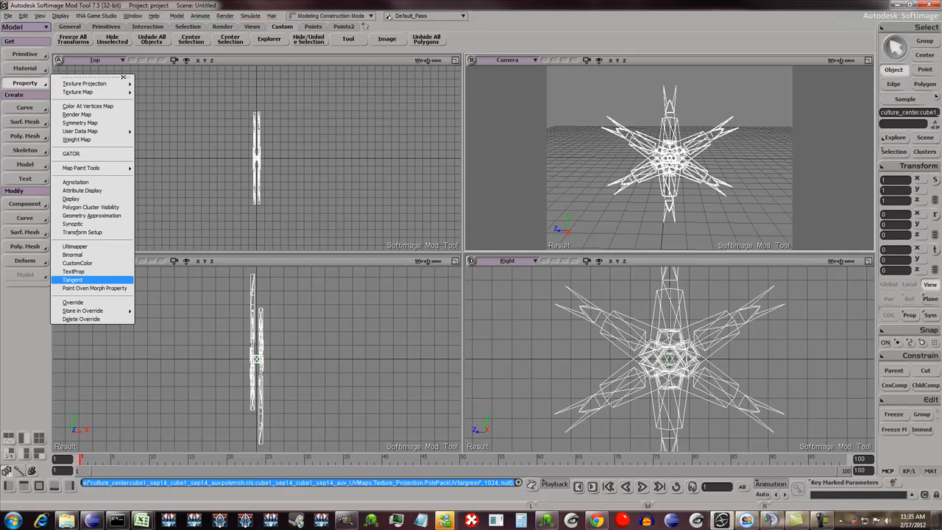
{"action": "left_click", "coordinate": [72, 280]}
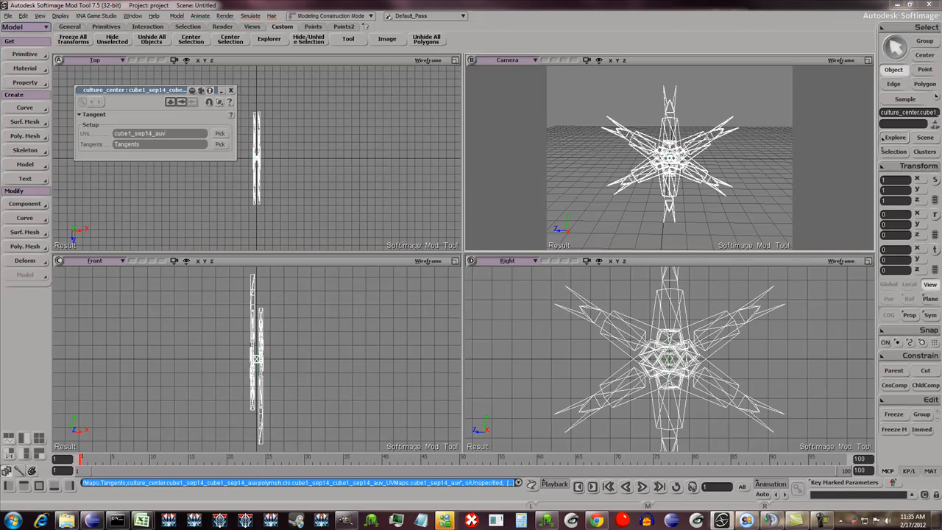
{"action": "left_click", "coordinate": [895, 137]}
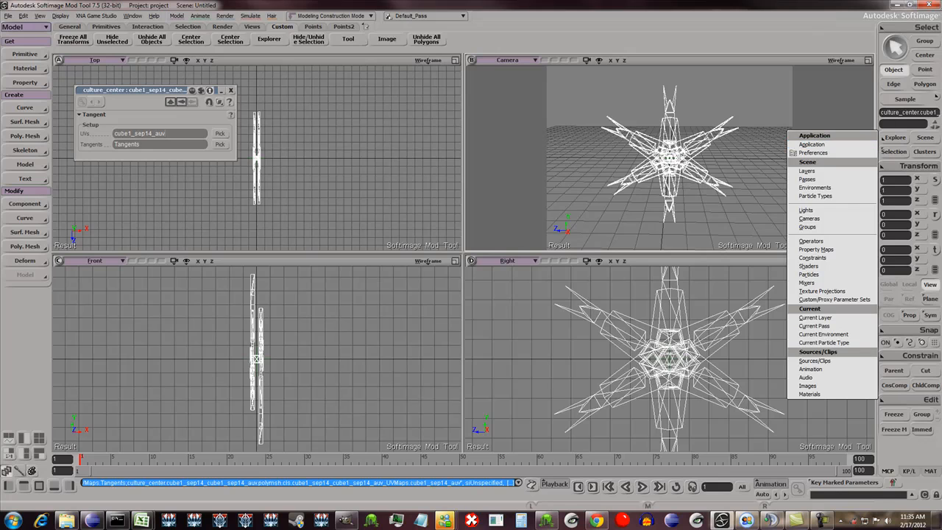
{"action": "left_click", "coordinate": [895, 152]}
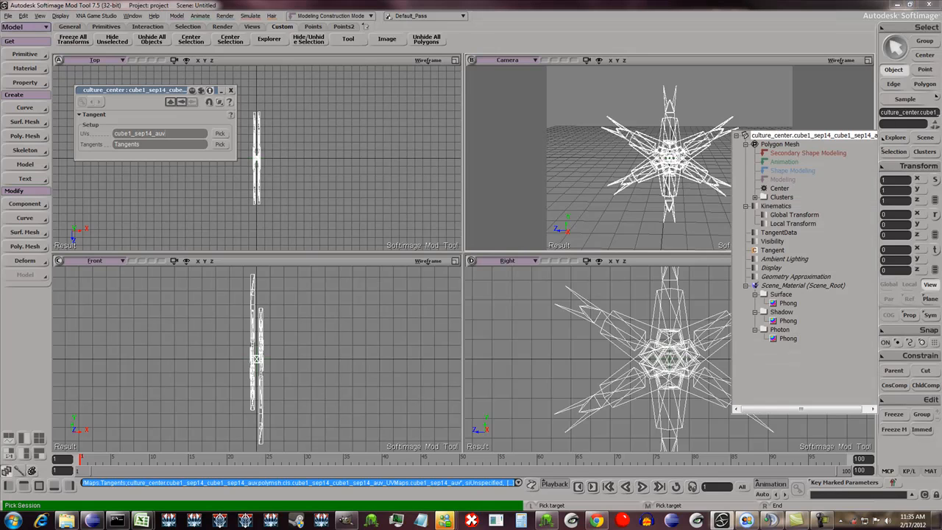
{"action": "left_click", "coordinate": [755, 197]}
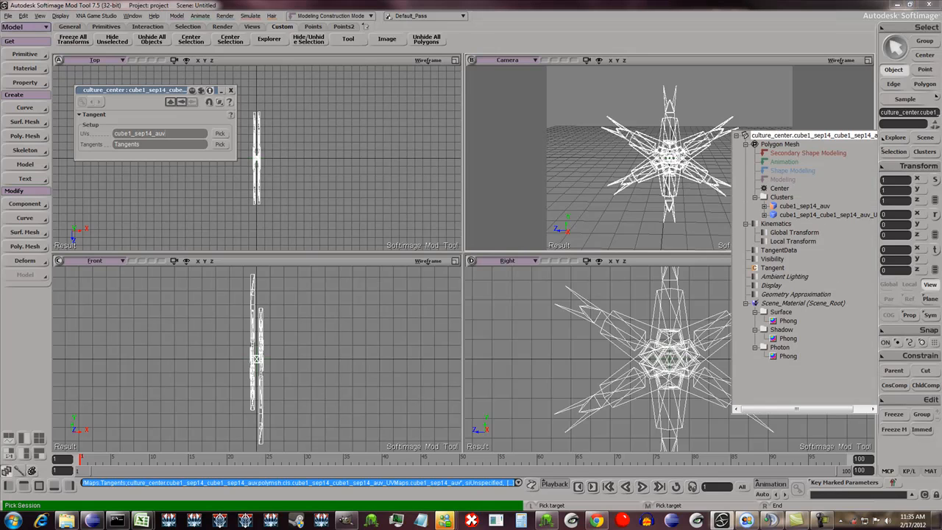
{"action": "left_click", "coordinate": [764, 215]}
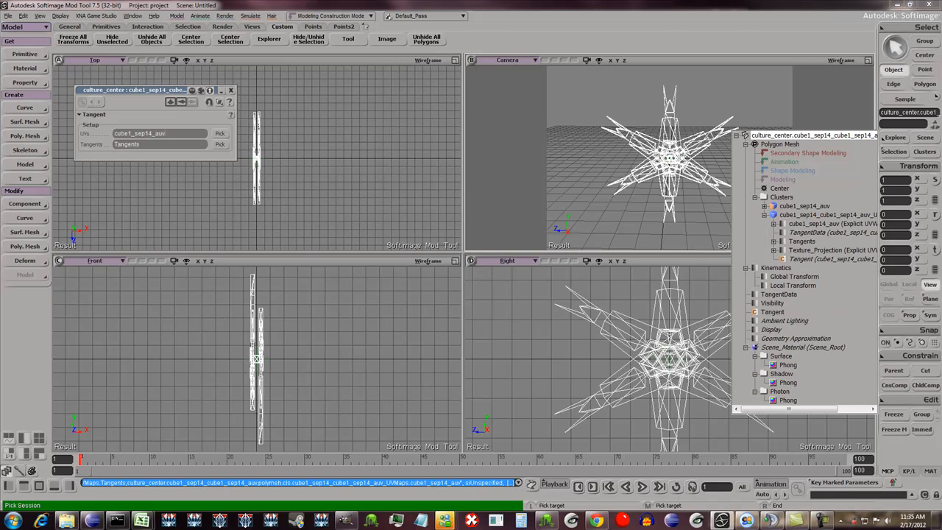
{"action": "left_click", "coordinate": [825, 250]}
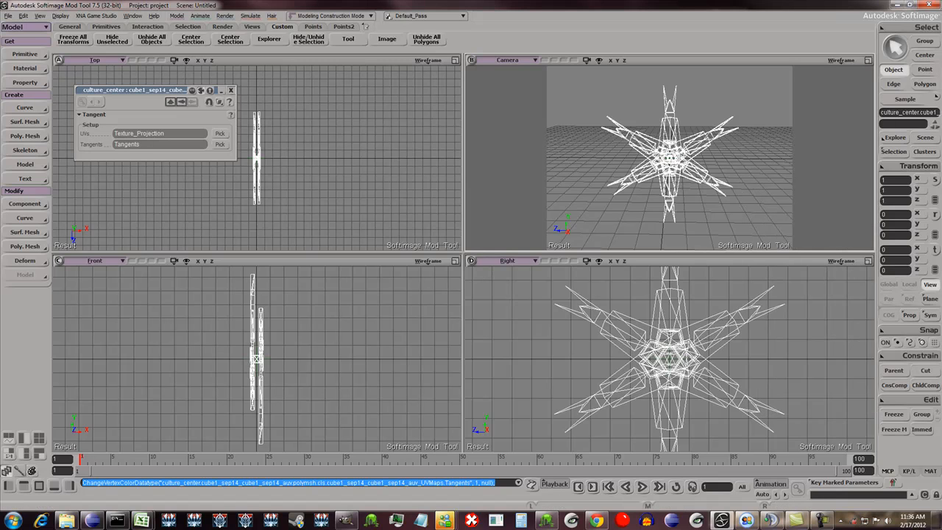
{"action": "left_click", "coordinate": [231, 90]}
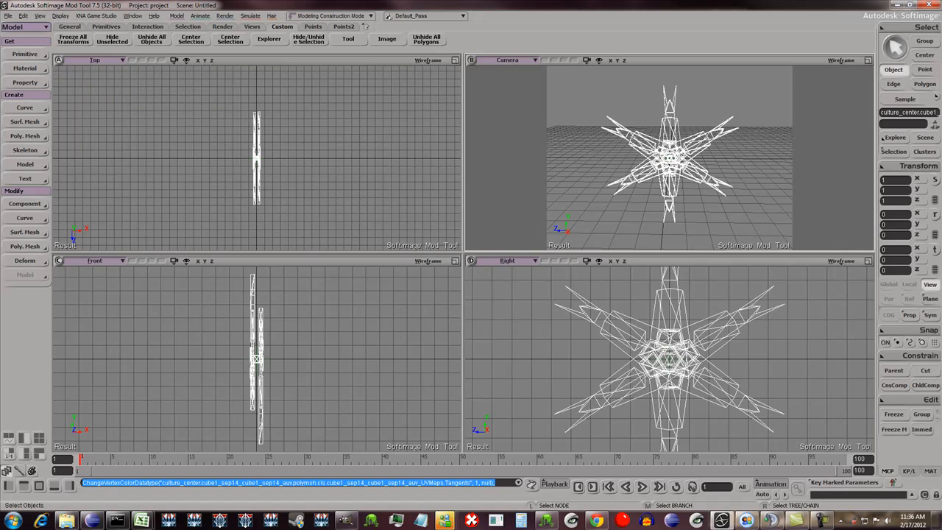
- Set the Camera view to Textured Decal display and inspect the culture center's tangent colors from several angles
{"action": "left_click", "coordinate": [841, 59]}
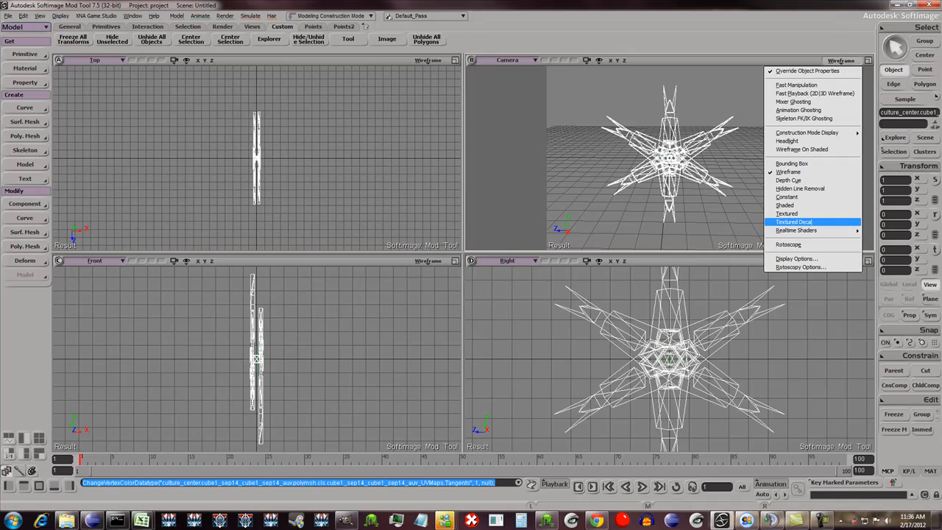
{"action": "left_click", "coordinate": [802, 223]}
{"action": "scroll", "coordinate": [670, 158], "scroll_direction": "up", "scroll_amount": 4}
{"action": "key", "text": "o"}
{"action": "middle_click_drag", "start_coordinate": [574, 158], "coordinate": [773, 158]}
{"action": "left_click_drag", "start_coordinate": [773, 157], "coordinate": [567, 158]}
{"action": "scroll", "coordinate": [670, 158], "scroll_direction": "down", "scroll_amount": 3}
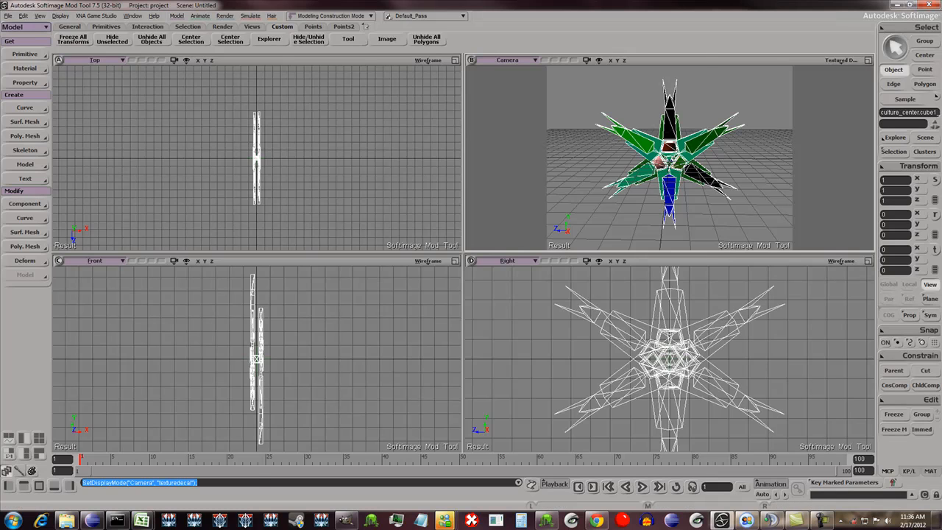
- Switch to Windows Explorer and open culture_center_cube1_sep14_auv_color.tga from the project's Scenes/cylon/modules folder in GIMP
{"action": "left_click", "coordinate": [66, 520]}
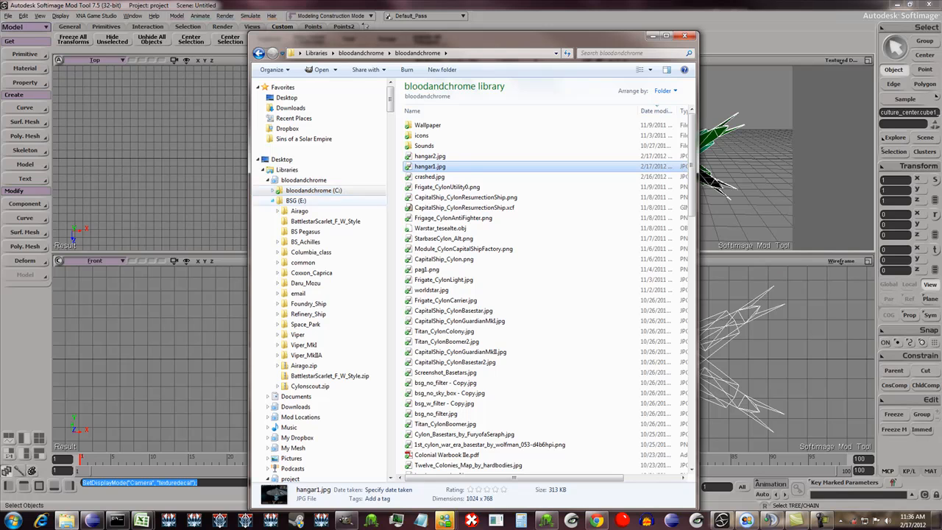
{"action": "left_click", "coordinate": [268, 181]}
{"action": "scroll", "coordinate": [294, 319], "scroll_direction": "down", "scroll_amount": 7}
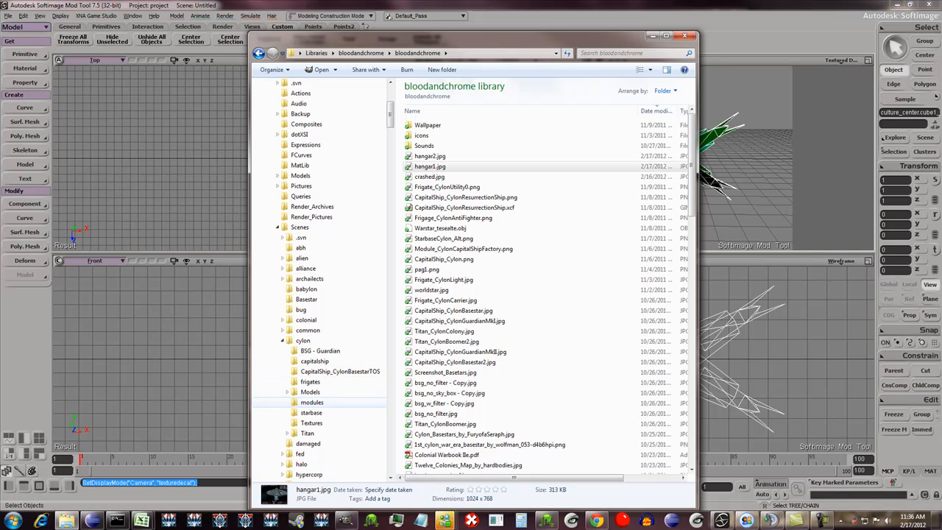
{"action": "left_click", "coordinate": [313, 402]}
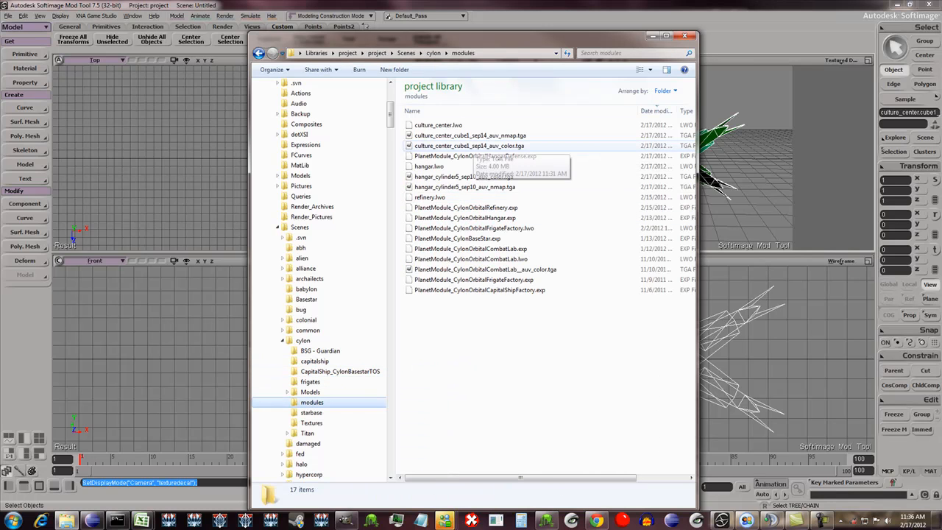
{"action": "left_click", "coordinate": [468, 146]}
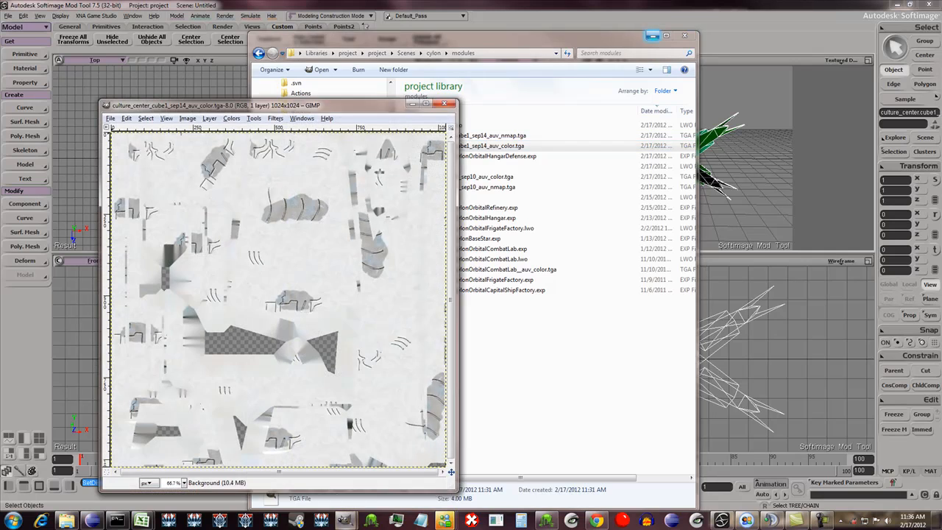
{"action": "left_click", "coordinate": [653, 36]}
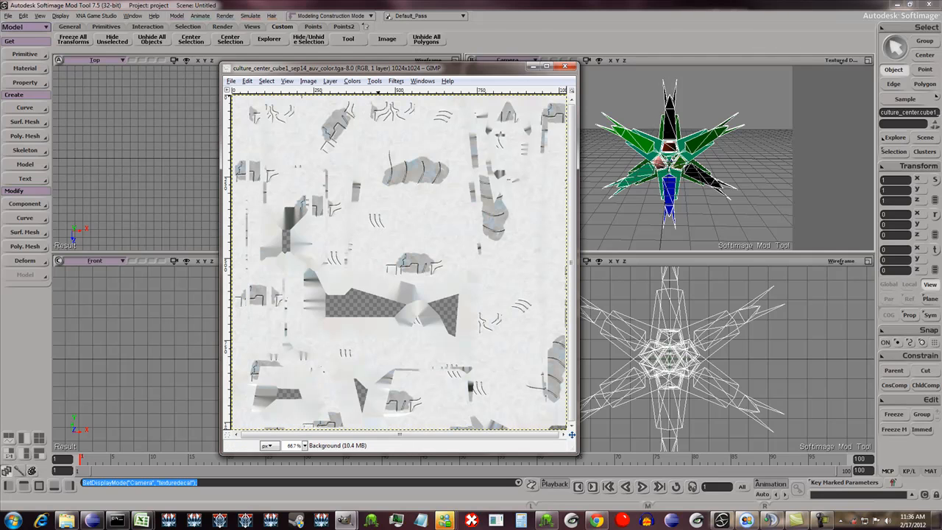
- Decompose the color texture into separate layers using the RGBA color model
{"action": "left_click", "coordinate": [352, 81]}
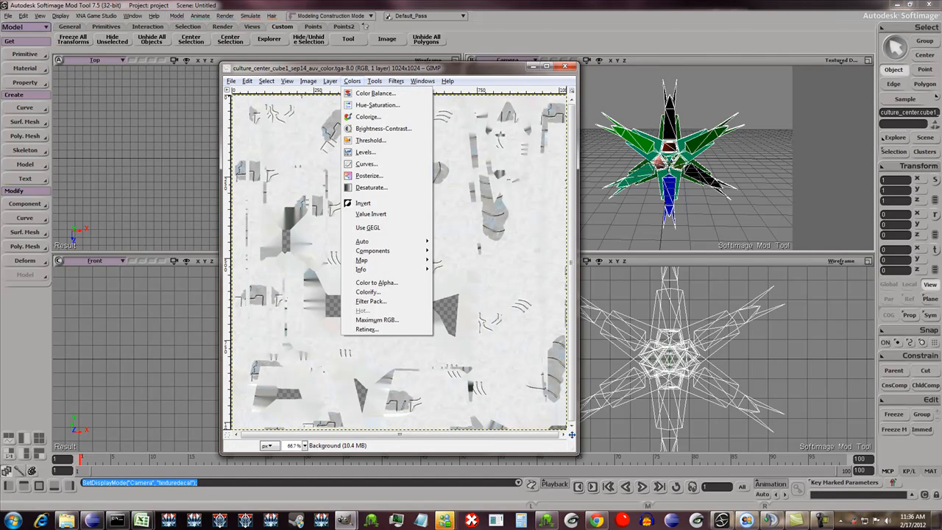
{"action": "mouse_move", "coordinate": [374, 81]}
{"action": "mouse_move", "coordinate": [372, 251]}
{"action": "left_click", "coordinate": [462, 269]}
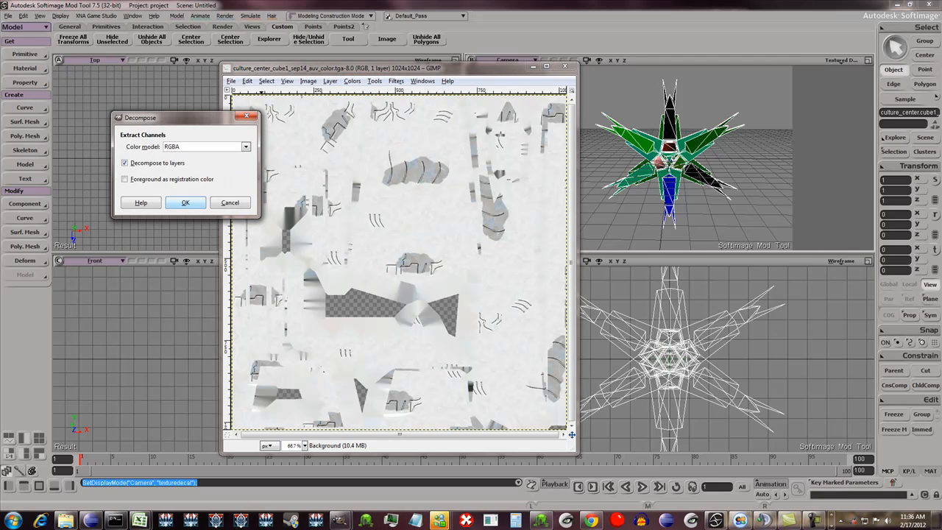
{"action": "left_click", "coordinate": [185, 203]}
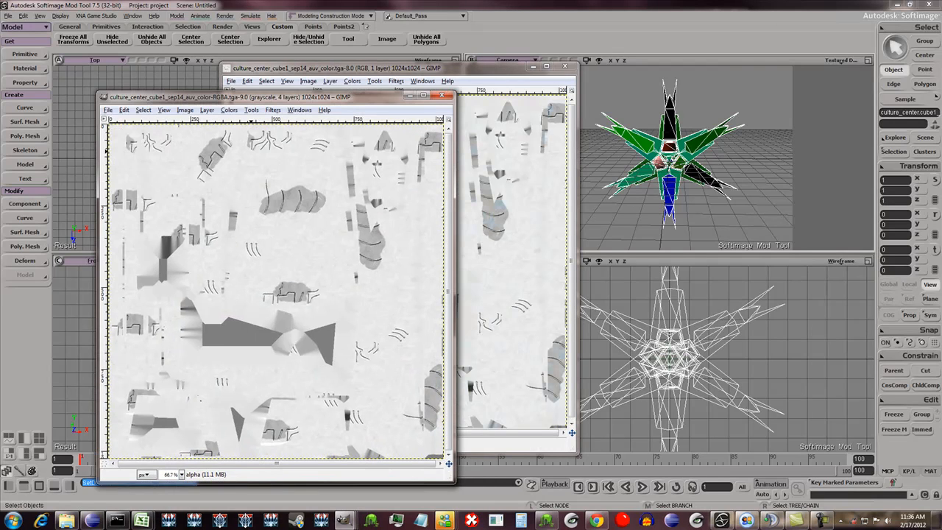
- Isolate the alpha layer of the decomposed image, clear its entire contents, and fill it with black
{"action": "left_click_drag", "start_coordinate": [941, 20], "coordinate": [677, 13]}
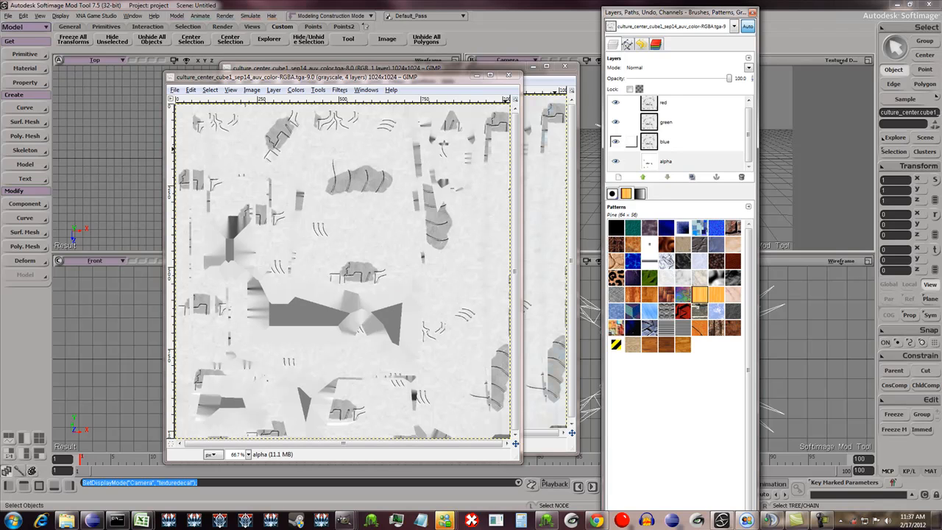
{"action": "scroll", "coordinate": [632, 143], "scroll_direction": "up", "scroll_amount": 1}
{"action": "scroll", "coordinate": [632, 132], "scroll_direction": "down", "scroll_amount": 1}
{"action": "left_click", "coordinate": [640, 161]}
{"action": "key", "text": "ctrl+a"}
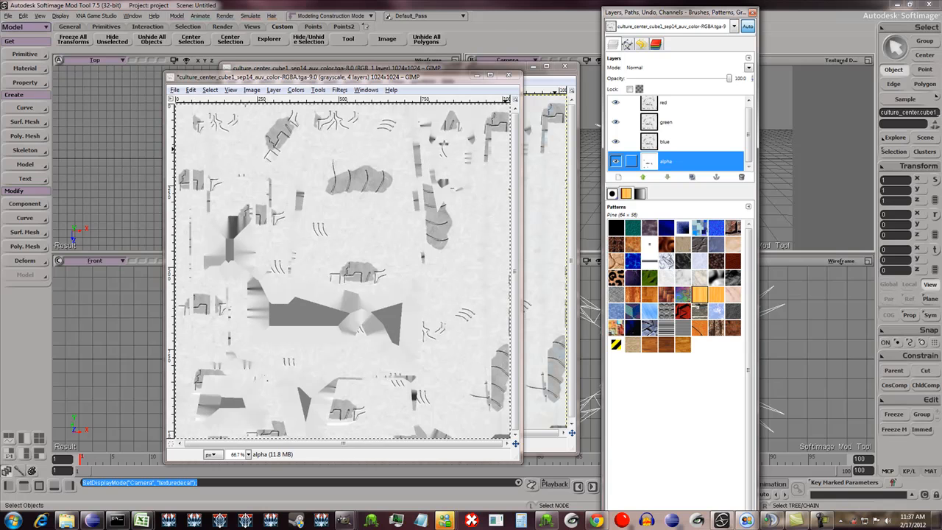
{"action": "left_click", "coordinate": [616, 122]}
{"action": "left_click", "coordinate": [617, 102]}
{"action": "left_click", "coordinate": [616, 141]}
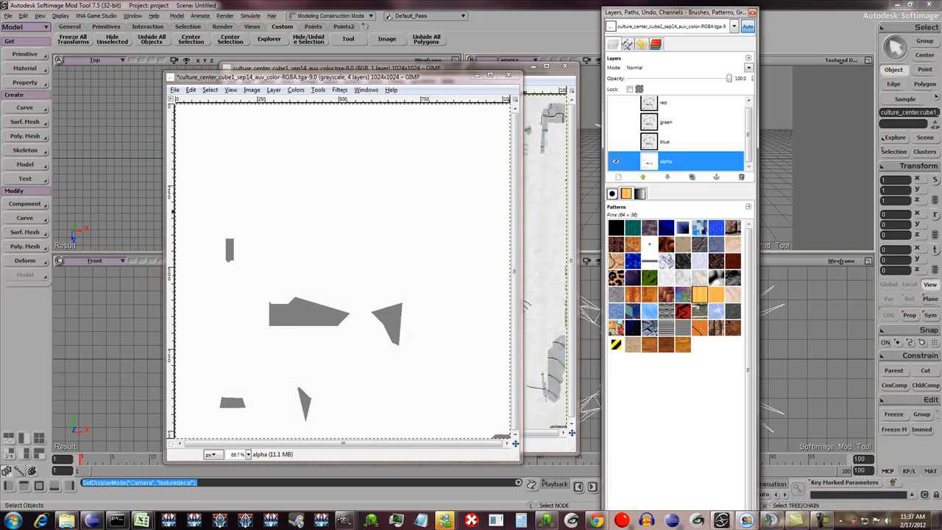
{"action": "key", "text": "Delete"}
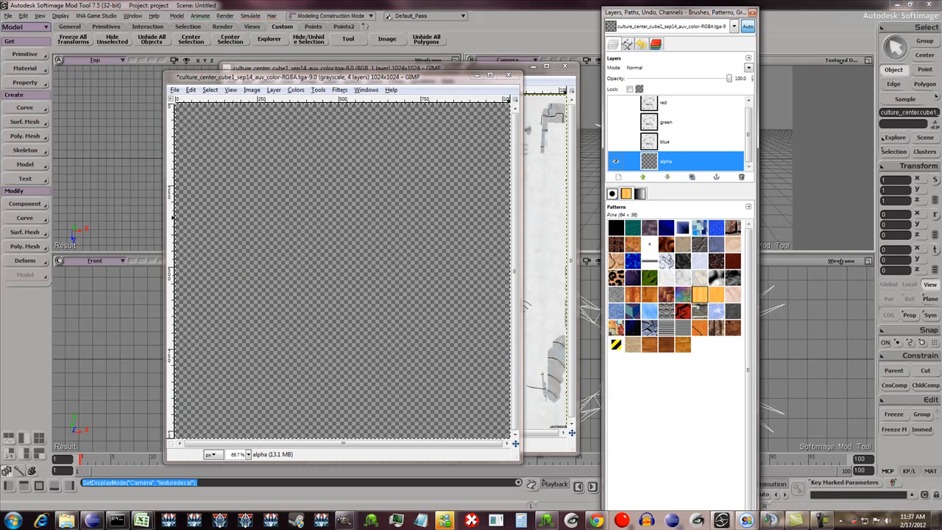
{"action": "left_click", "coordinate": [402, 207]}
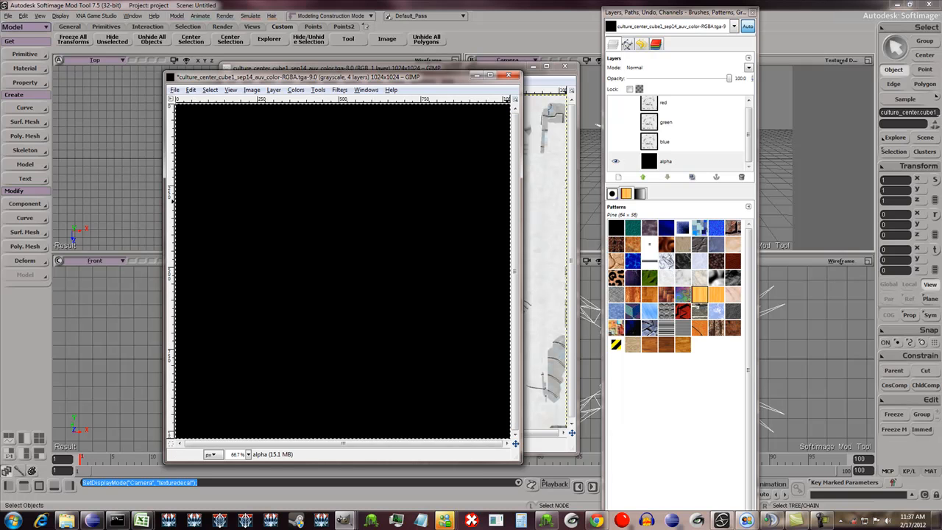
- Make the blue, green and red layers of the decomposed image visible again
{"action": "left_click", "coordinate": [616, 141]}
{"action": "left_click", "coordinate": [616, 121]}
{"action": "left_click", "coordinate": [615, 102]}
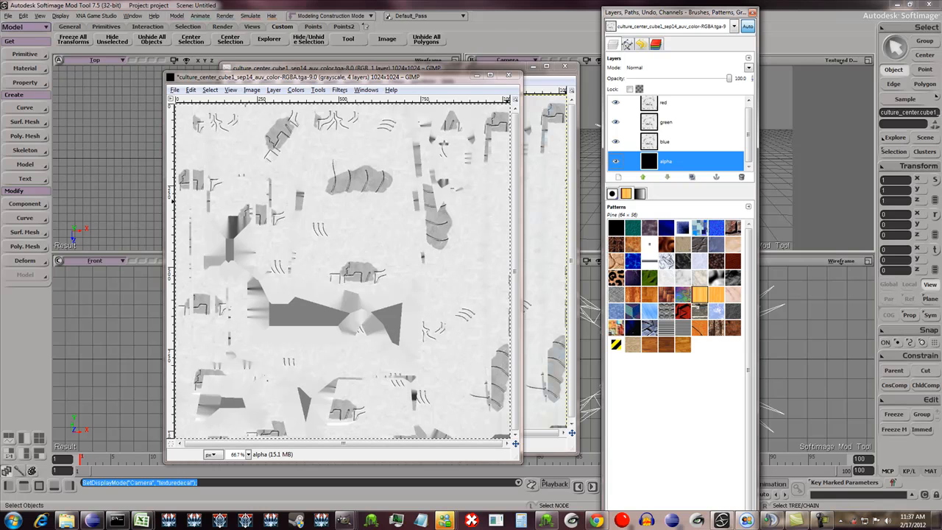
{"action": "scroll", "coordinate": [631, 129], "scroll_direction": "up", "scroll_amount": 1}
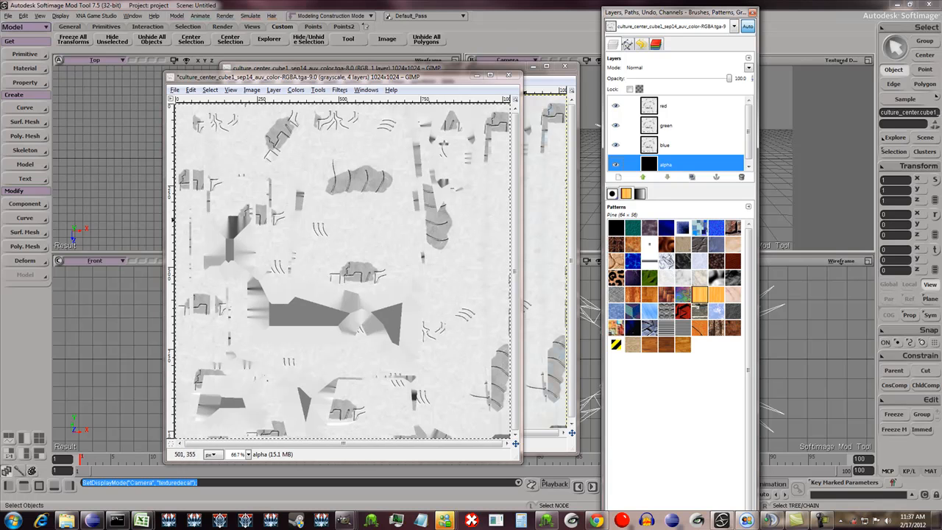
{"action": "scroll", "coordinate": [631, 141], "scroll_direction": "down", "scroll_amount": 1}
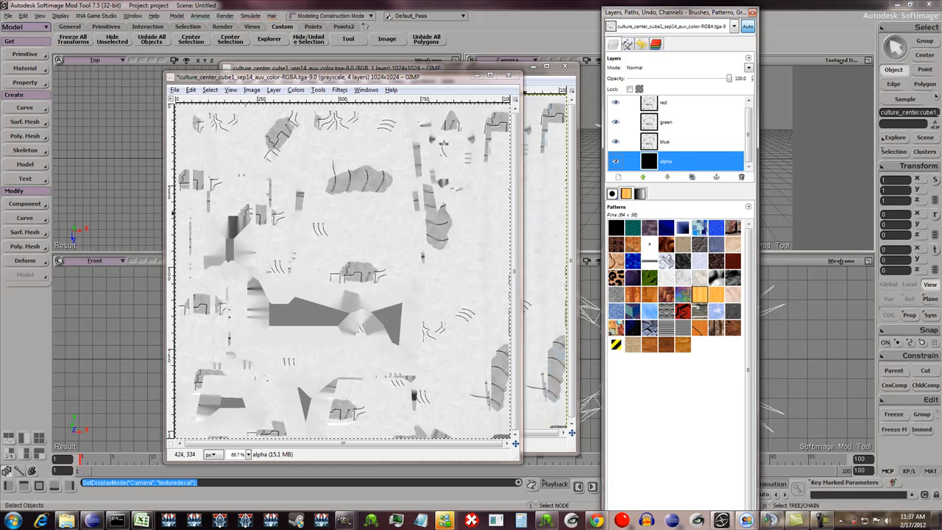
- Compose the red, green, blue and alpha layers into a new RGBA image
{"action": "left_click", "coordinate": [295, 89]}
{"action": "mouse_move", "coordinate": [316, 259]}
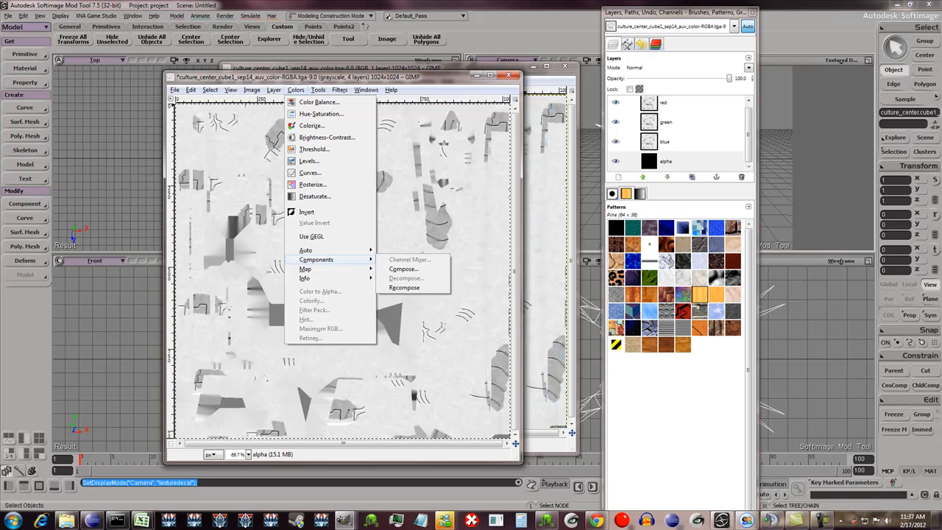
{"action": "left_click", "coordinate": [403, 269]}
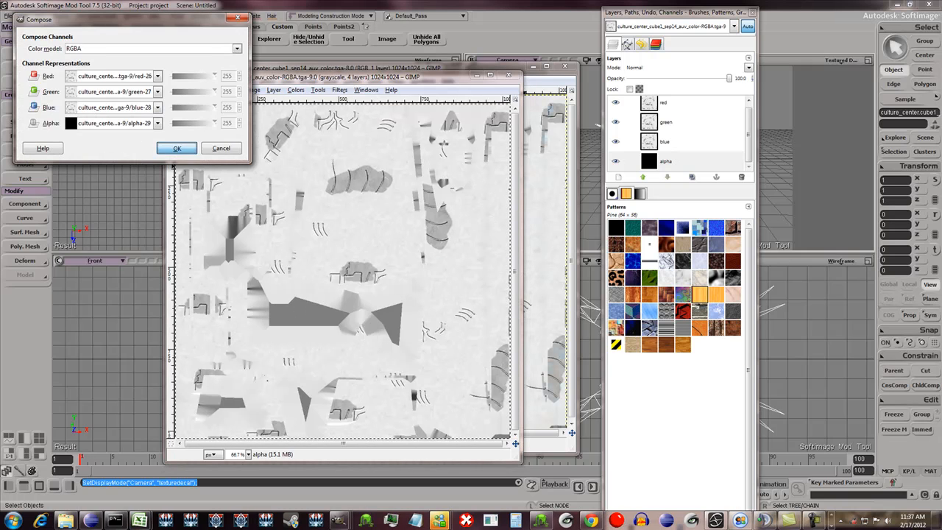
{"action": "left_click", "coordinate": [177, 148]}
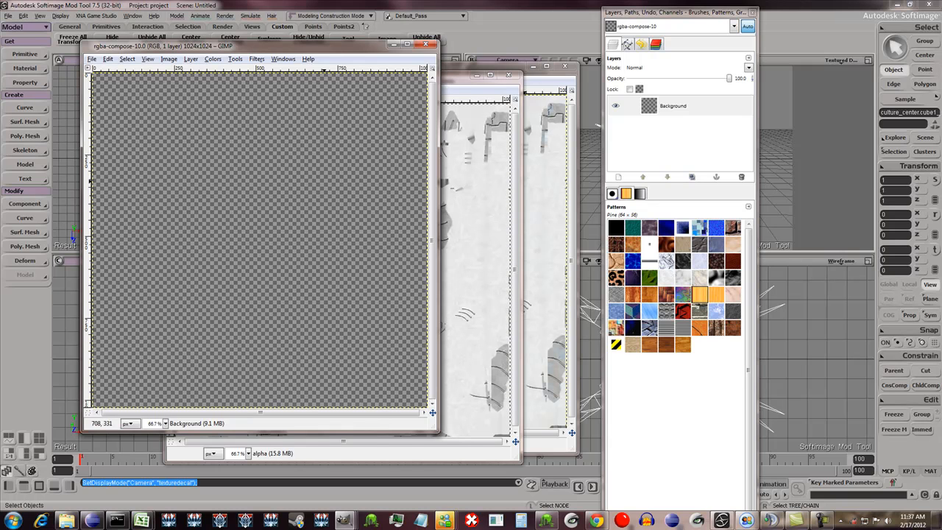
{"action": "left_click", "coordinate": [458, 76]}
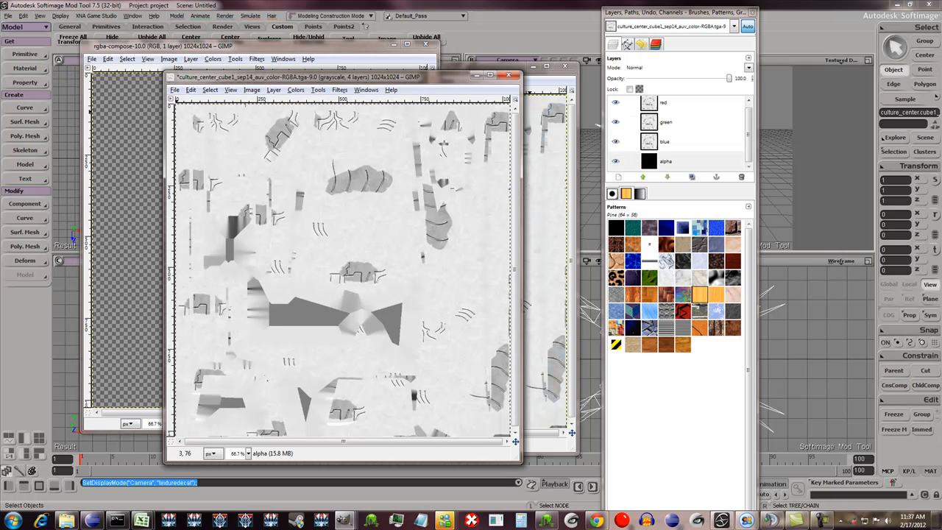
- Save the composed image as PlanetModule_CylonOrbitalCultureCenter-cl.tga in the cylon Textures folder
{"action": "left_click", "coordinate": [131, 118]}
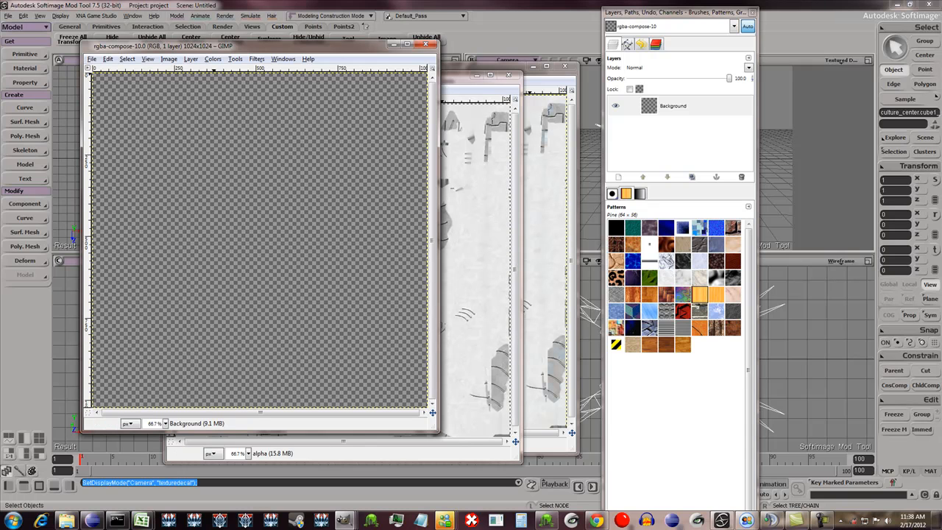
{"action": "key", "text": "alt+c"}
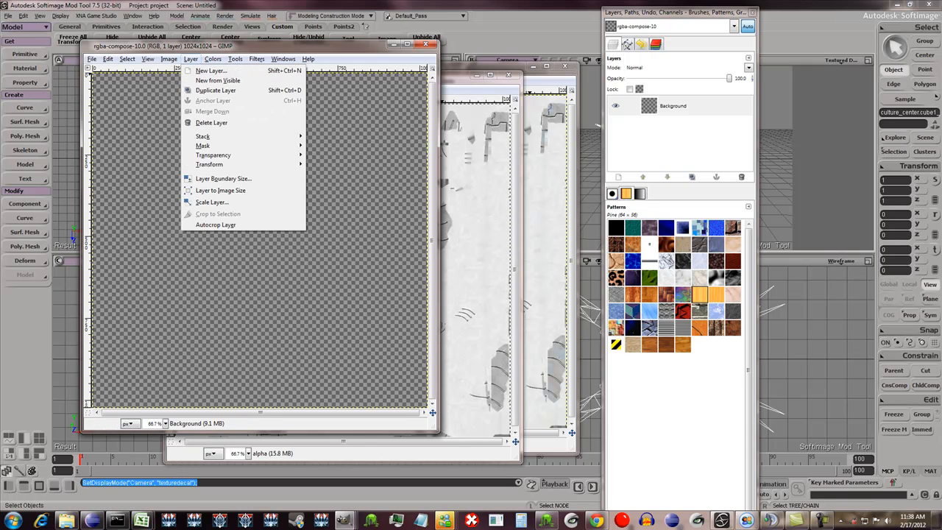
{"action": "mouse_move", "coordinate": [92, 59]}
{"action": "left_click", "coordinate": [112, 148]}
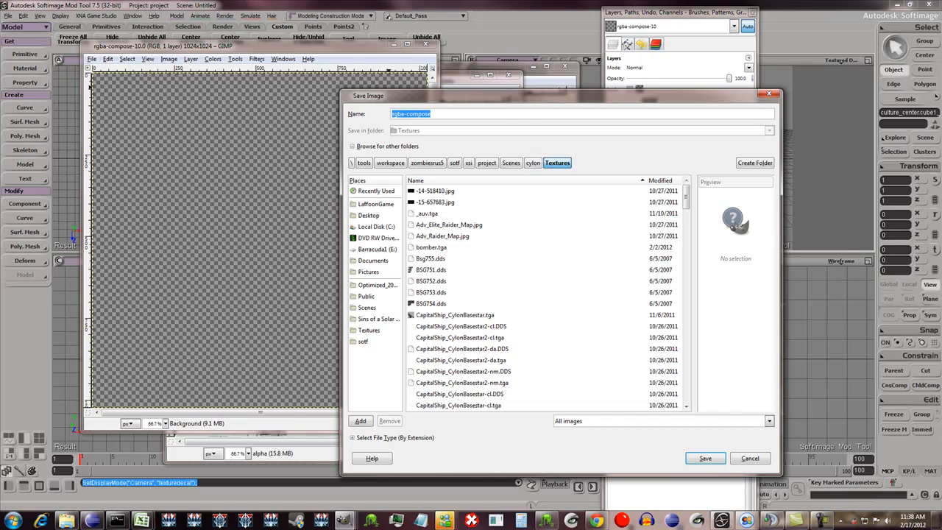
{"action": "type", "text": "PlanetModule_CylonOrbitalCultureCenter-cl.tga"}
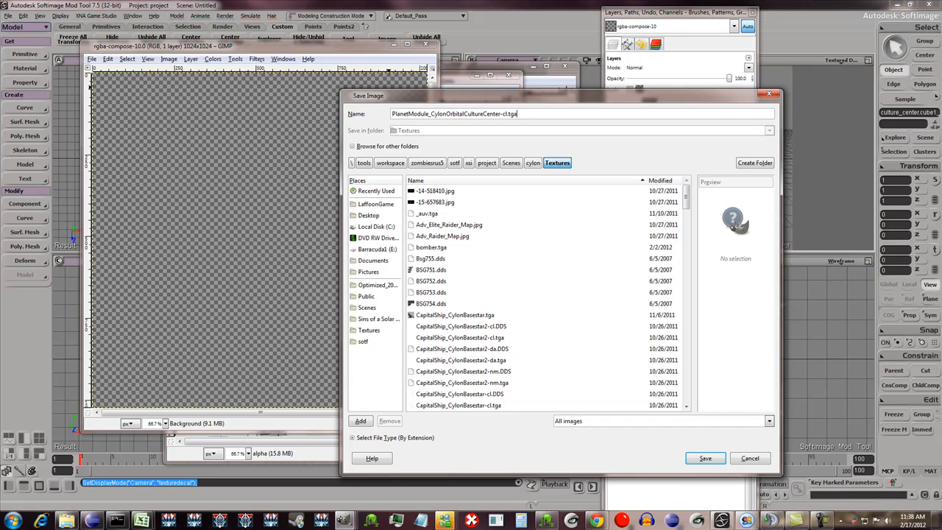
{"action": "key", "text": "Return"}
{"action": "key", "text": "Return"}
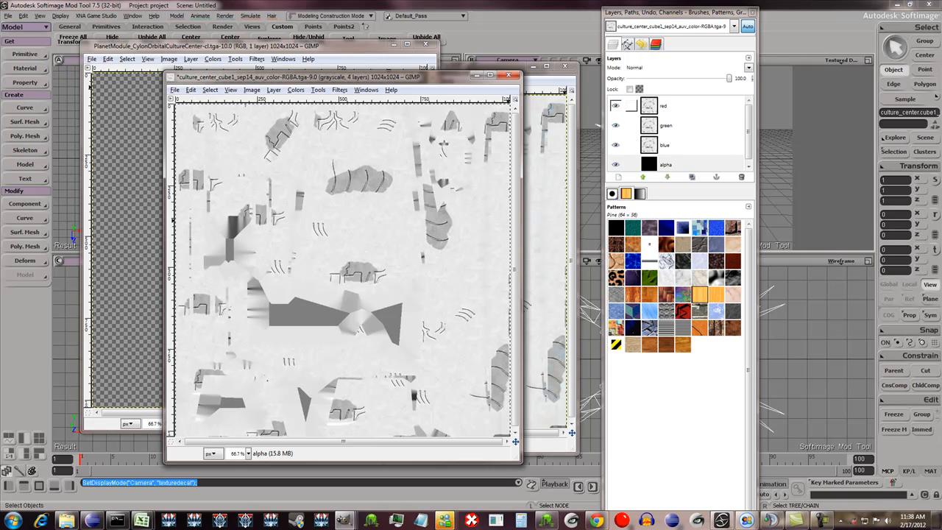
- Hide the red layer, then copy the black alpha layer's content onto the green layer and anchor it
{"action": "left_click", "coordinate": [664, 106]}
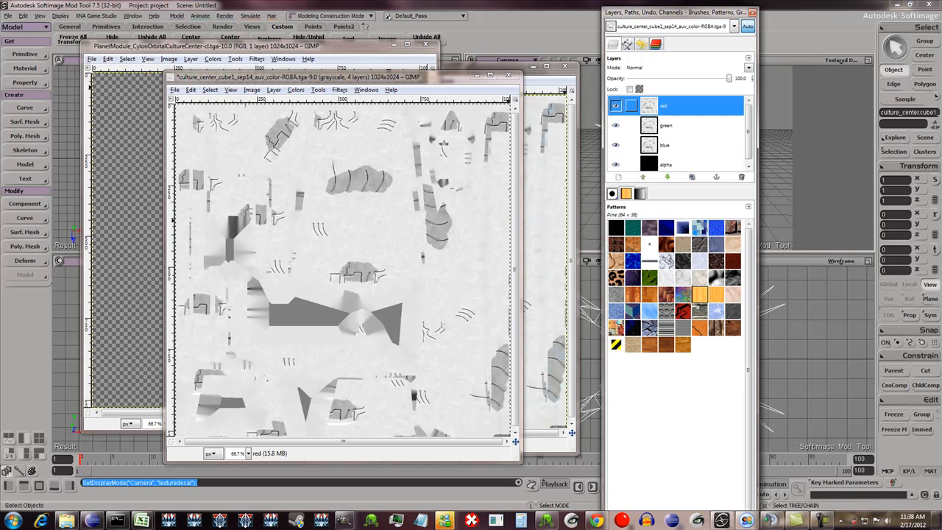
{"action": "left_click", "coordinate": [666, 125]}
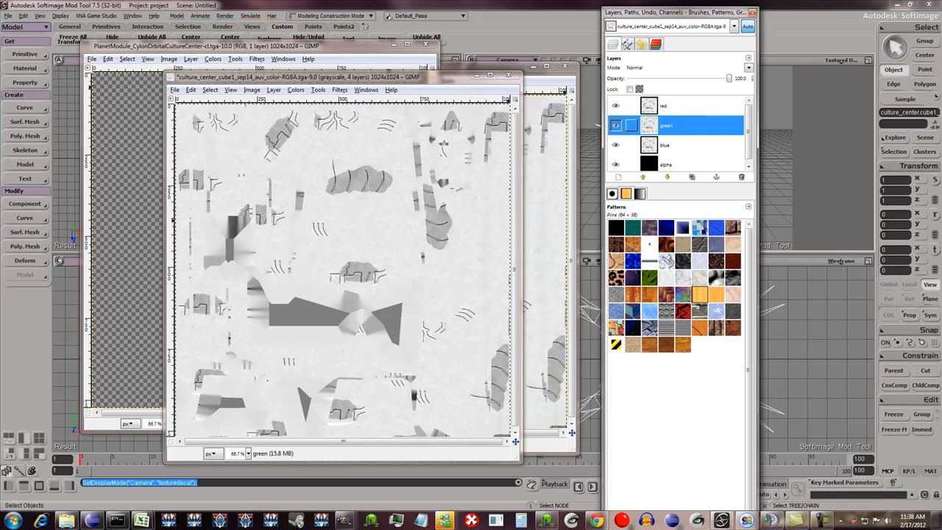
{"action": "left_click", "coordinate": [616, 106]}
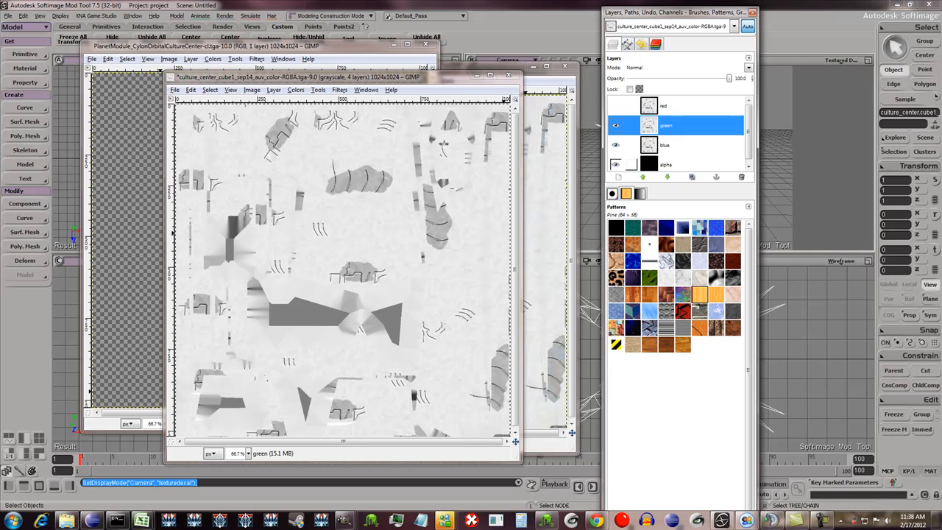
{"action": "left_click", "coordinate": [667, 164]}
{"action": "key", "text": "ctrl+c"}
{"action": "left_click", "coordinate": [666, 122]}
{"action": "key", "text": "ctrl+v"}
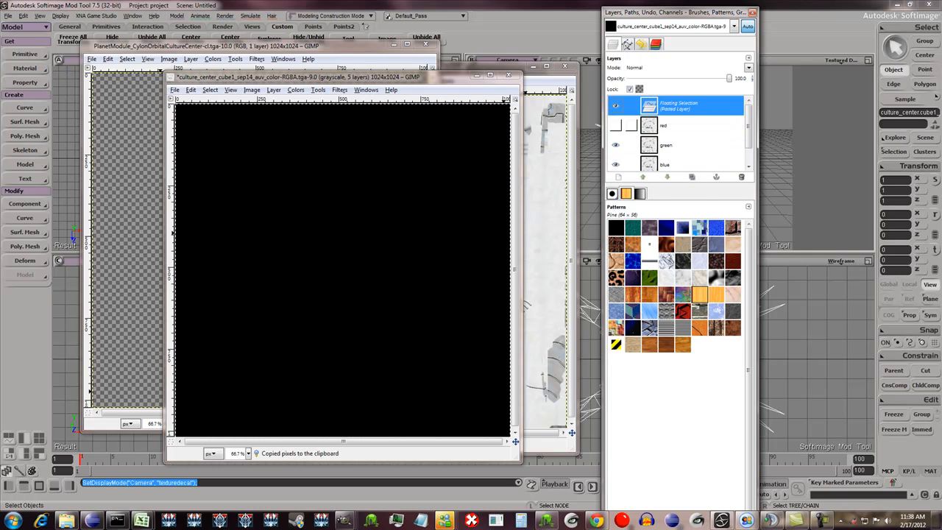
{"action": "right_click", "coordinate": [613, 109]}
{"action": "left_click", "coordinate": [647, 147]}
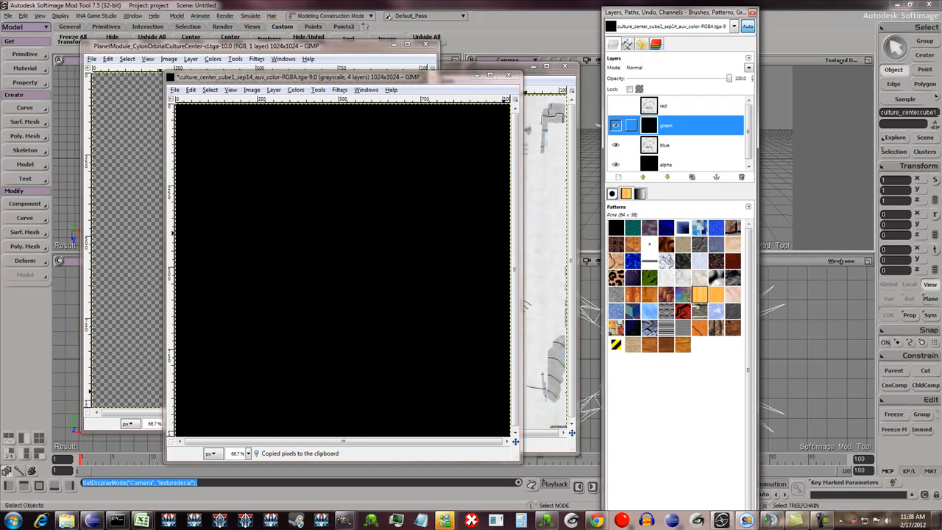
- Hide the green layer, show the red layer again, and strongly darken red by lowering its brightness
{"action": "left_click", "coordinate": [616, 125]}
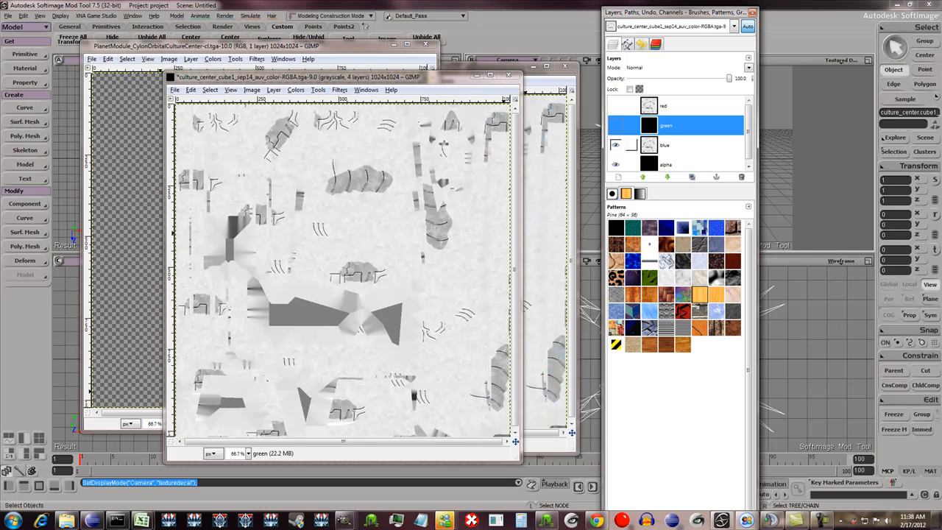
{"action": "left_click", "coordinate": [616, 105]}
{"action": "left_click", "coordinate": [662, 106]}
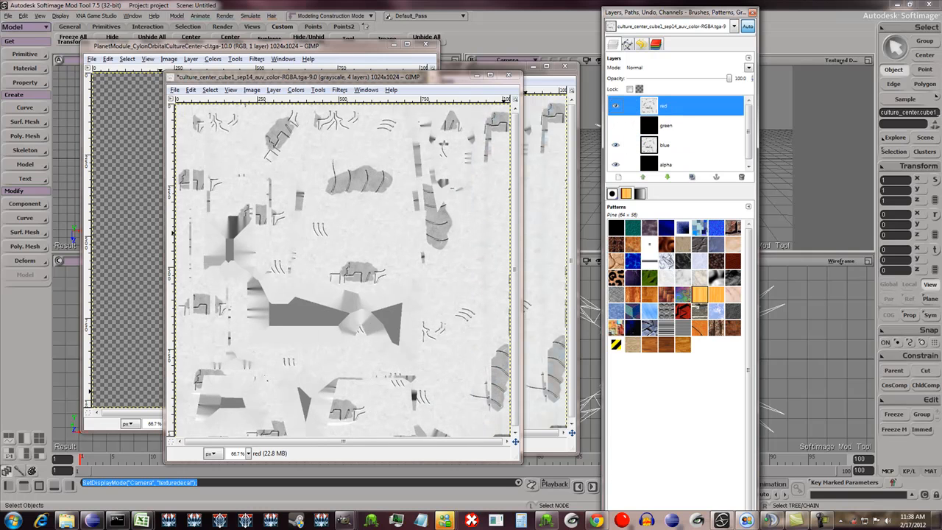
{"action": "left_click", "coordinate": [295, 90]}
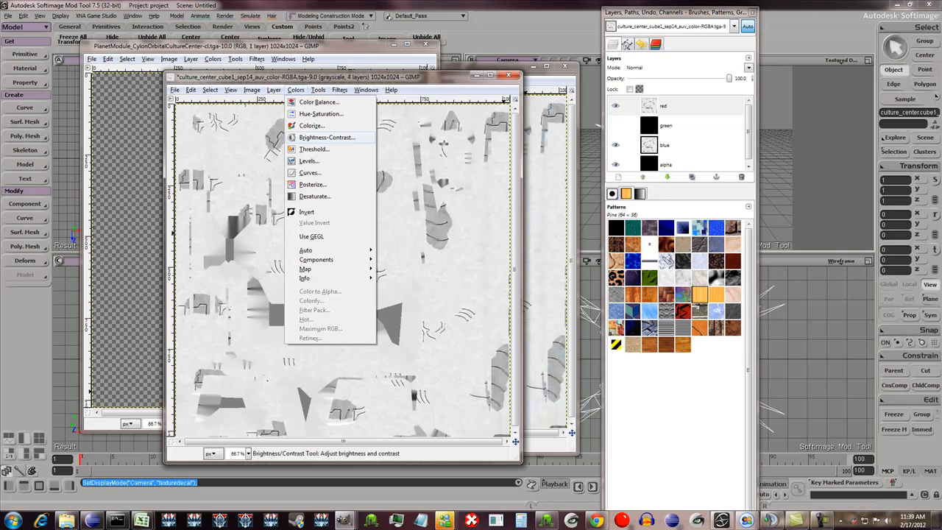
{"action": "left_click", "coordinate": [323, 137]}
{"action": "left_click_drag", "start_coordinate": [730, 240], "coordinate": [673, 240]}
{"action": "key", "text": "Return"}
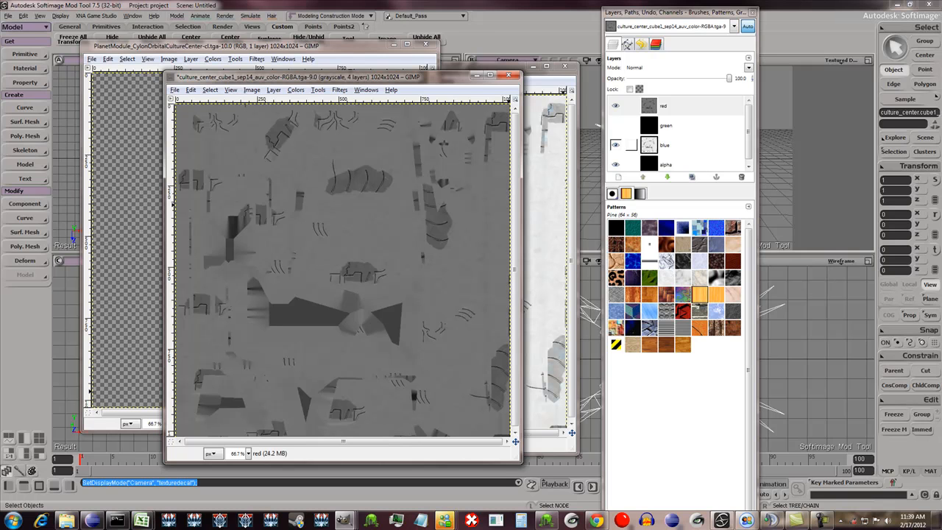
- Hide the red layer and darken the blue layer with a brightness of -101
{"action": "left_click", "coordinate": [665, 145]}
{"action": "left_click", "coordinate": [616, 106]}
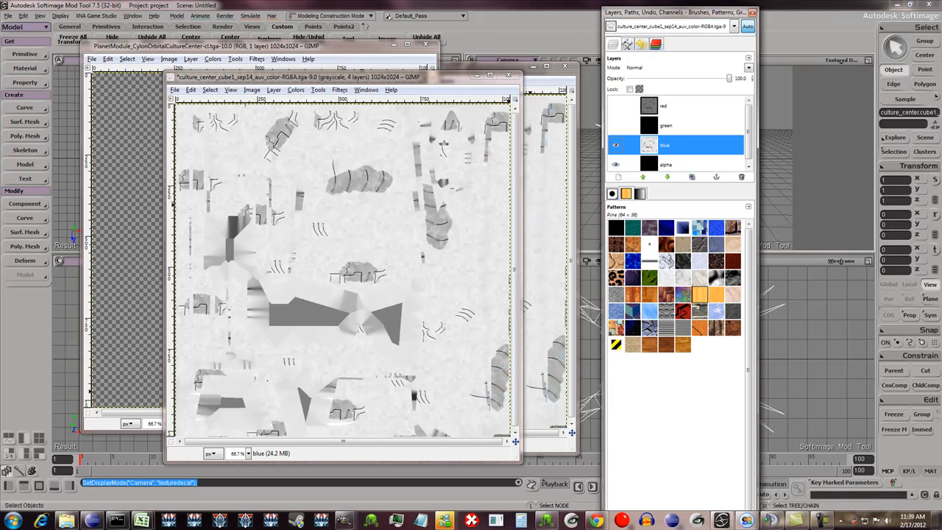
{"action": "left_click", "coordinate": [295, 89]}
{"action": "left_click", "coordinate": [327, 137]}
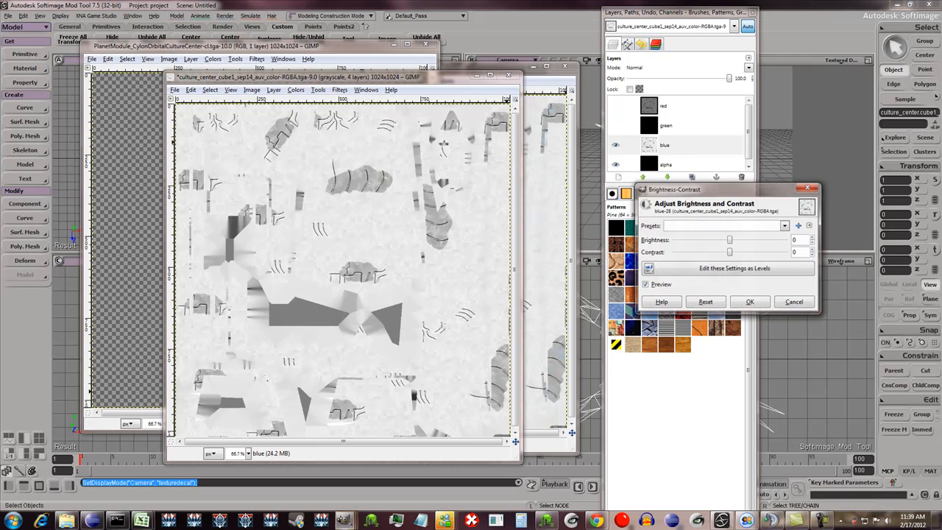
{"action": "left_click", "coordinate": [616, 164]}
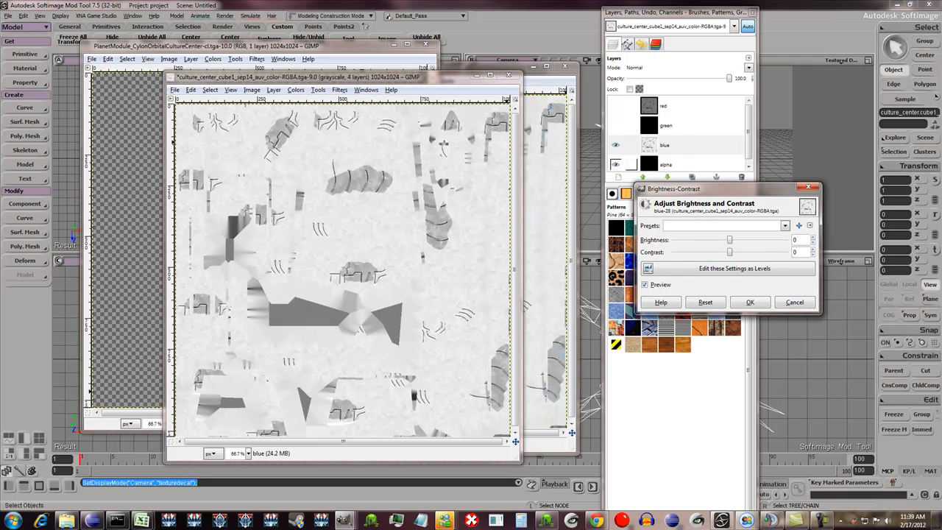
{"action": "left_click_drag", "start_coordinate": [729, 240], "coordinate": [685, 240]}
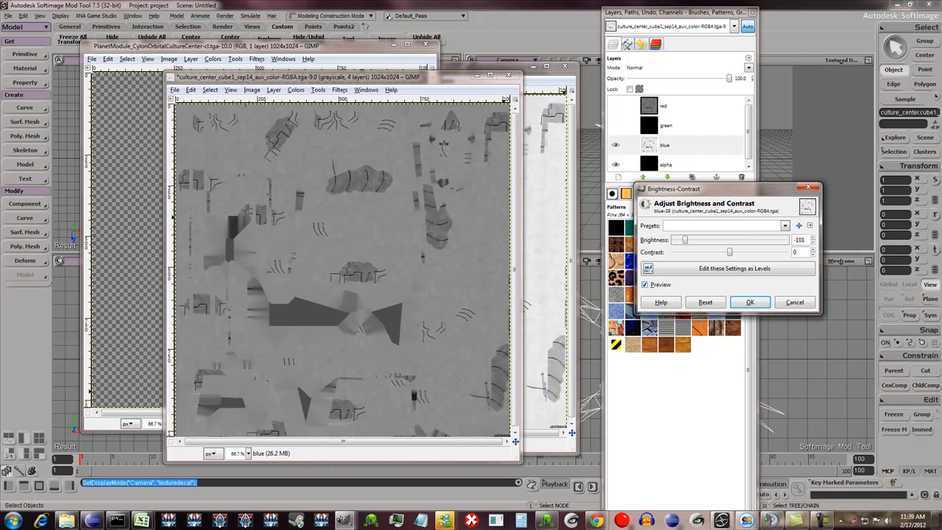
{"action": "left_click", "coordinate": [750, 302]}
- Compose the edited red, green, blue and alpha layers into a new RGBA image
{"action": "left_click", "coordinate": [295, 90]}
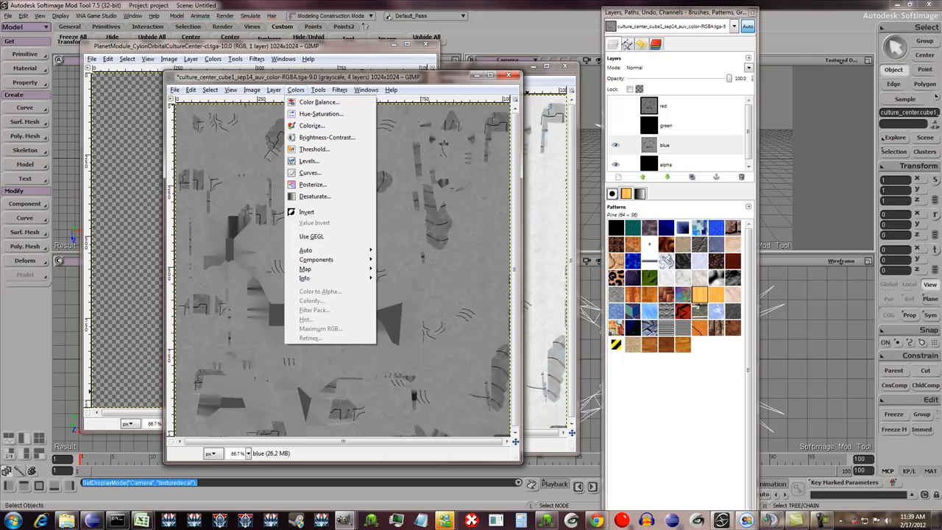
{"action": "mouse_move", "coordinate": [324, 259]}
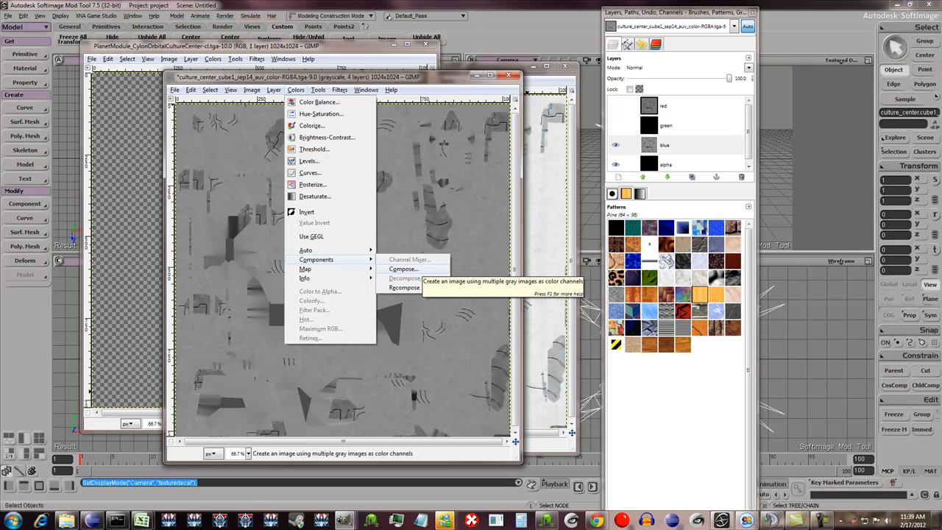
{"action": "left_click", "coordinate": [403, 268]}
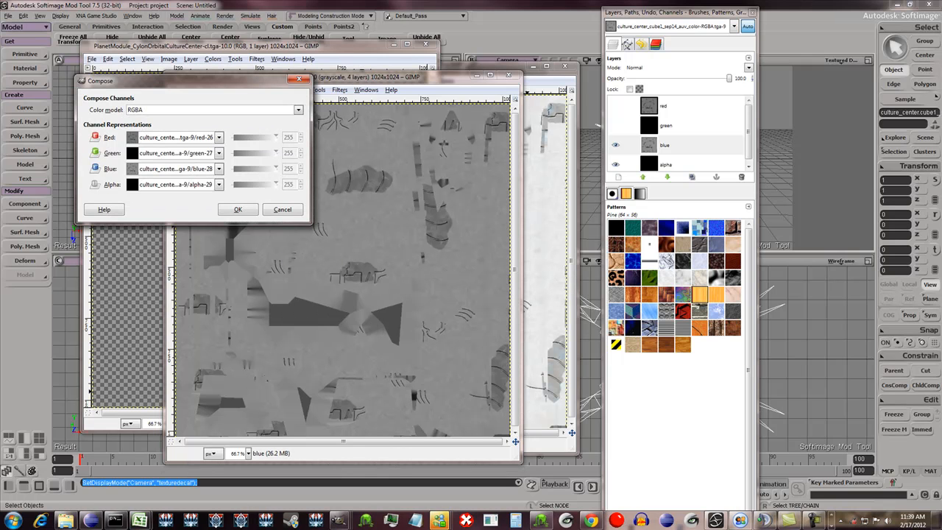
{"action": "left_click", "coordinate": [238, 210]}
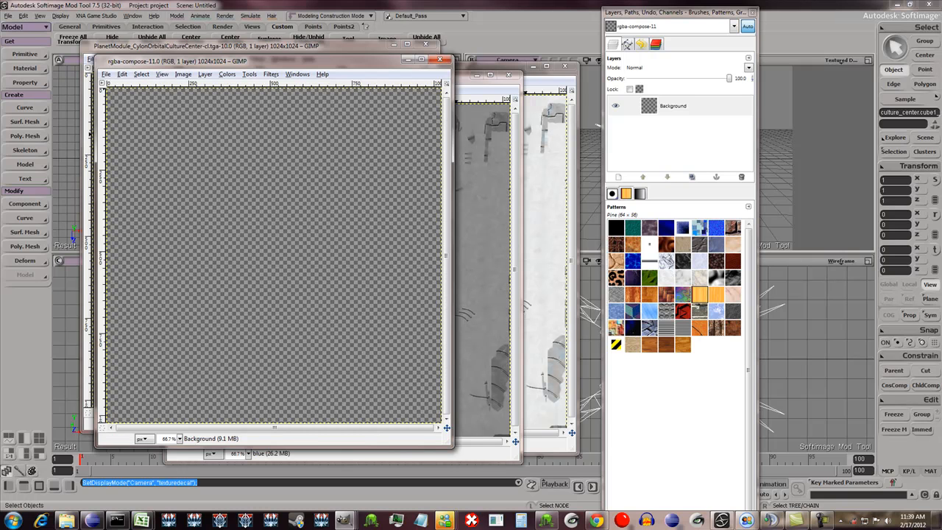
- Save the composed image as PlanetModule_CylonOrbitalCultureCenter-da.tga in the cylon Textures folder, with RLE compression and bottom-left origin
{"action": "left_click", "coordinate": [106, 75]}
{"action": "left_click", "coordinate": [120, 152]}
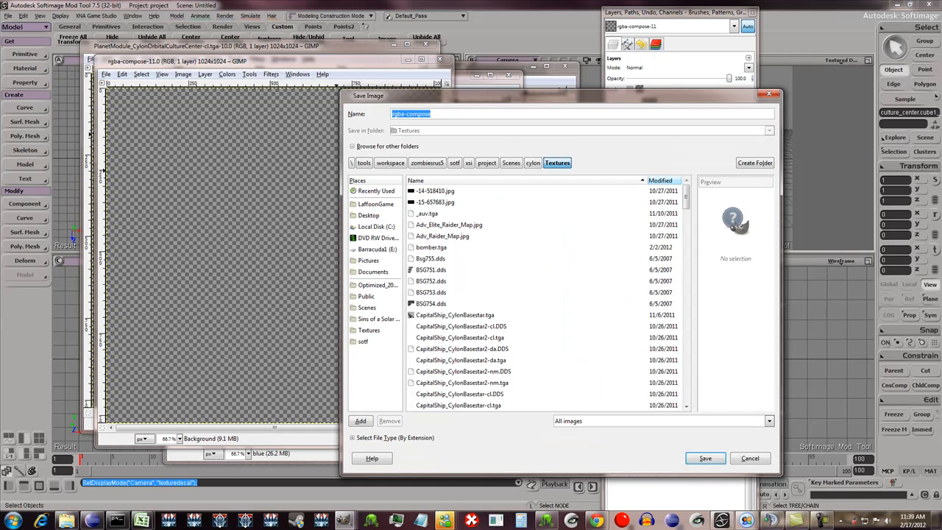
{"action": "left_click", "coordinate": [661, 181]}
{"action": "left_click", "coordinate": [478, 191]}
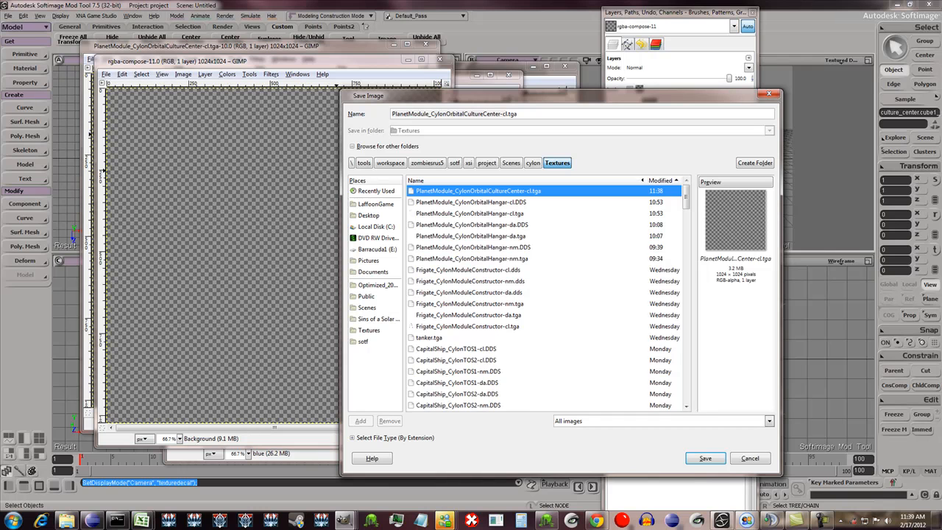
{"action": "left_click", "coordinate": [505, 114]}
{"action": "key", "text": "BackSpace"}
{"action": "key", "text": "BackSpace"}
{"action": "type", "text": "da"}
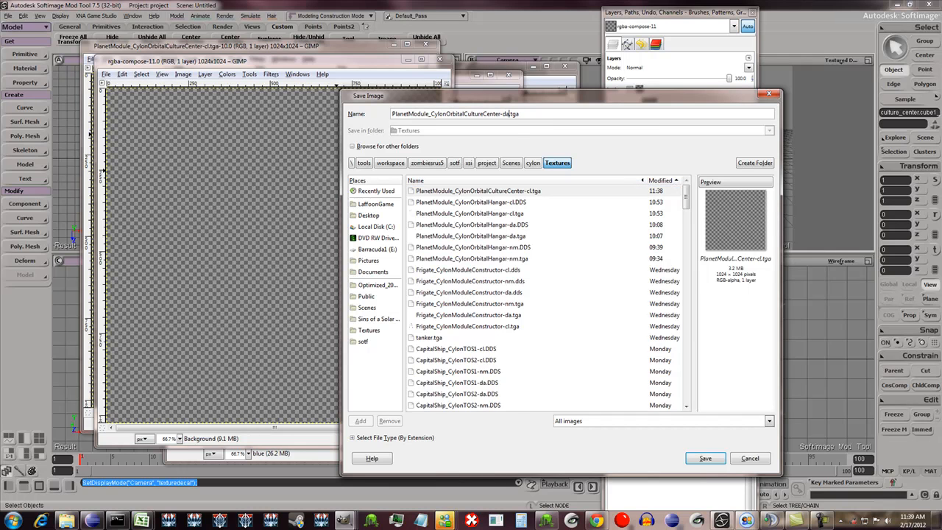
{"action": "key", "text": "Return"}
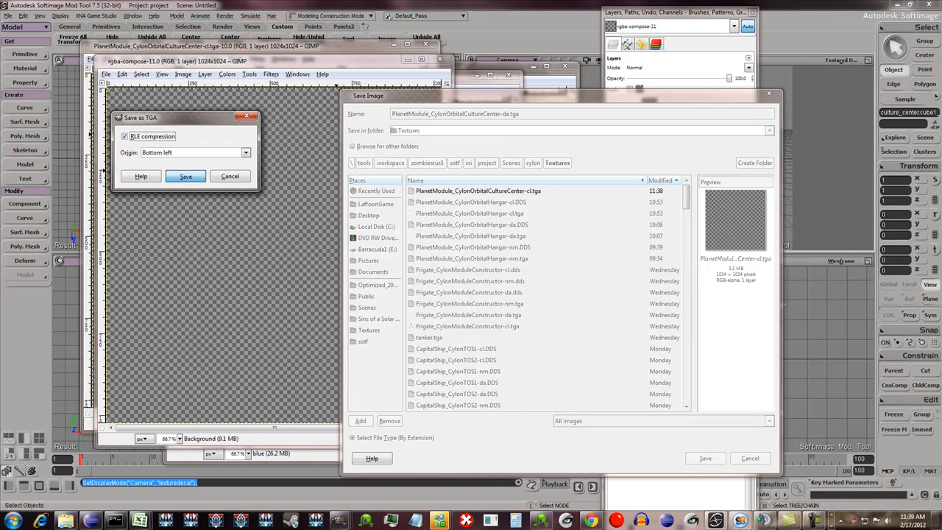
{"action": "key", "text": "Return"}
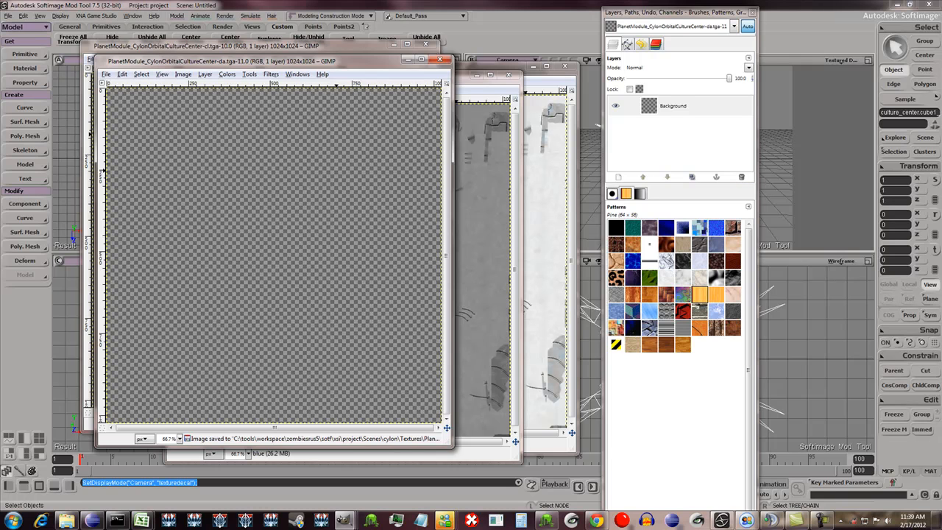
- Convert the culture_center_cube1_sep14_auv_color.tga image into a normal map with the Normalmap filter, using 4 sample and a scale of 1
{"action": "left_click", "coordinate": [526, 160]}
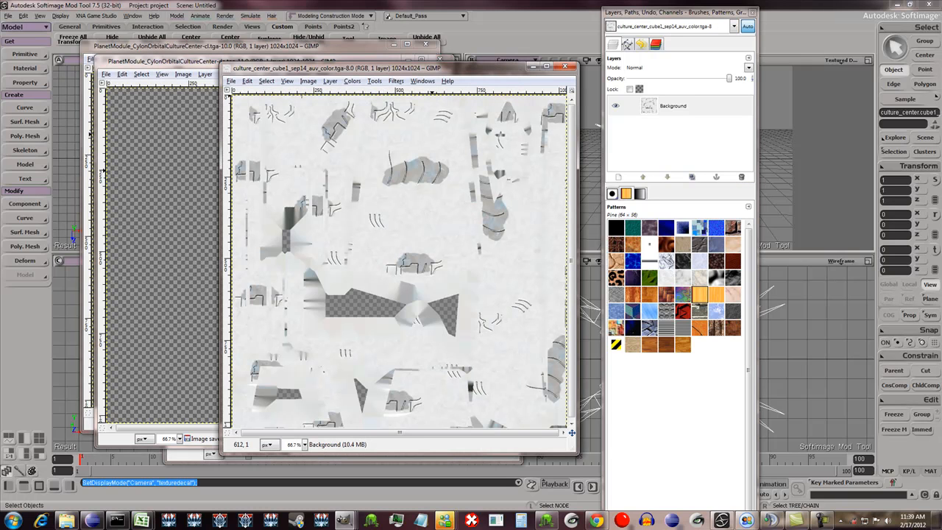
{"action": "left_click_drag", "start_coordinate": [422, 68], "coordinate": [414, 61]}
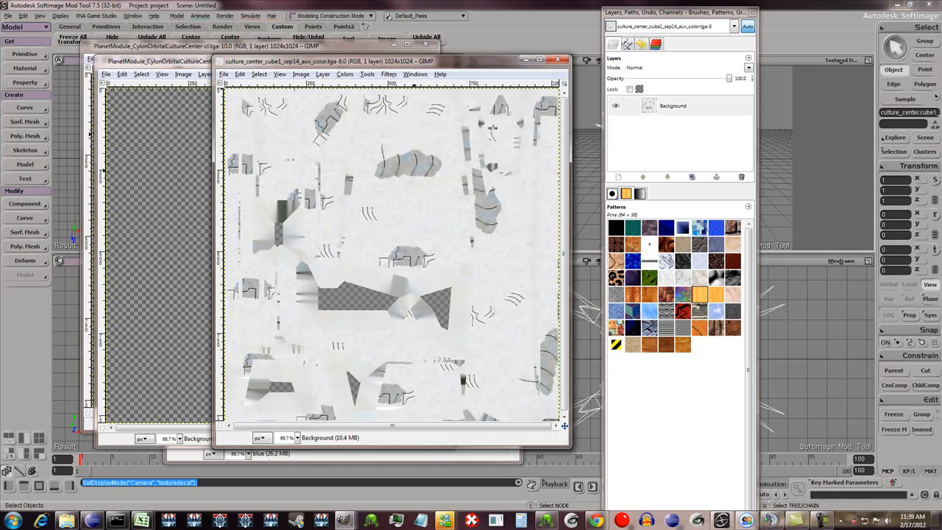
{"action": "left_click", "coordinate": [388, 73]}
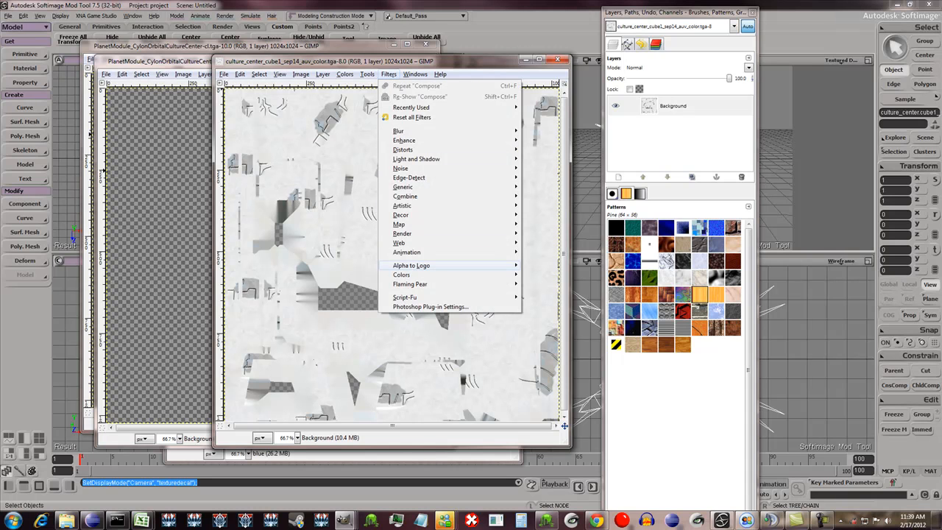
{"action": "mouse_move", "coordinate": [412, 265]}
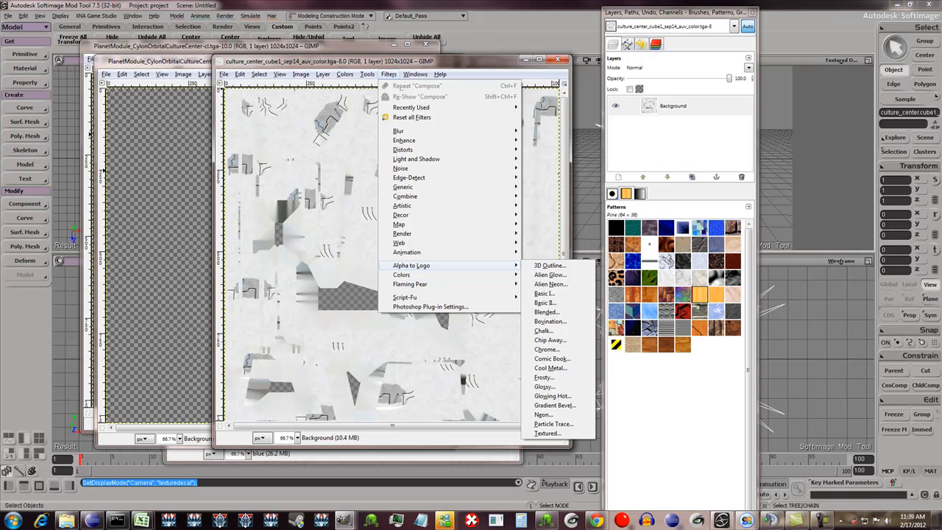
{"action": "mouse_move", "coordinate": [398, 224]}
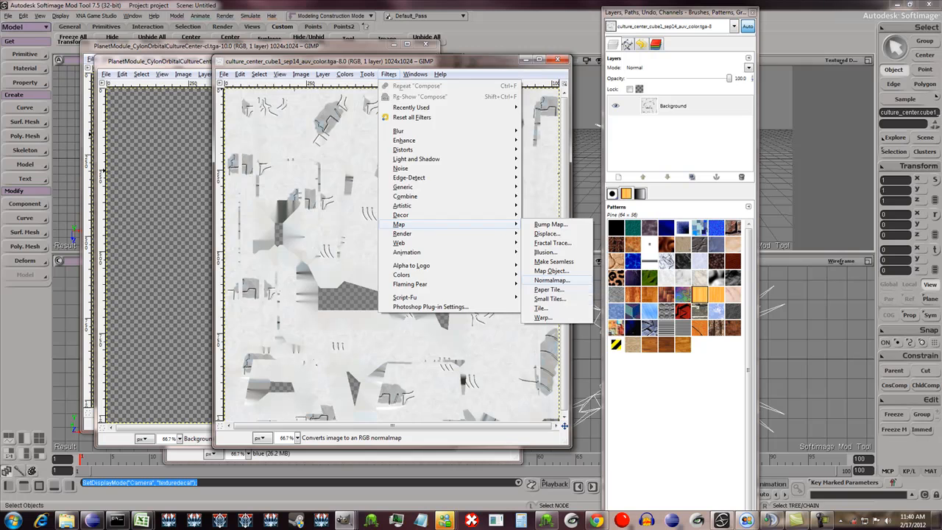
{"action": "left_click", "coordinate": [554, 280]}
{"action": "left_click", "coordinate": [388, 181]}
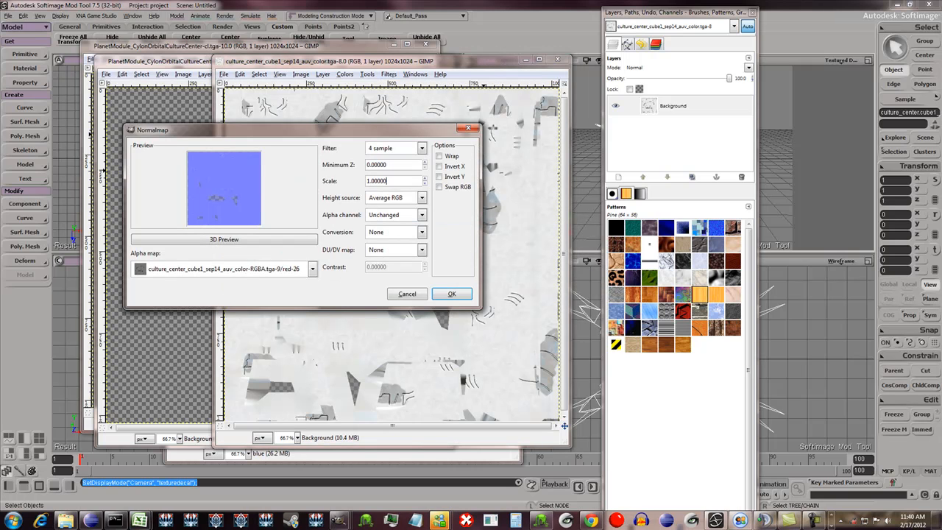
{"action": "left_click", "coordinate": [452, 294]}
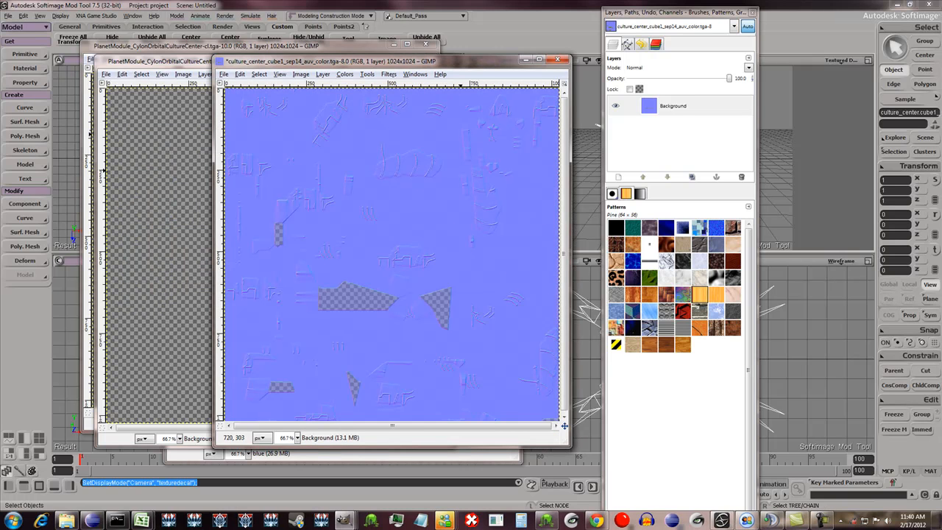
- Decompose the normal map into separate RGBA layers and move the resulting image window into clear view
{"action": "left_click", "coordinate": [345, 74]}
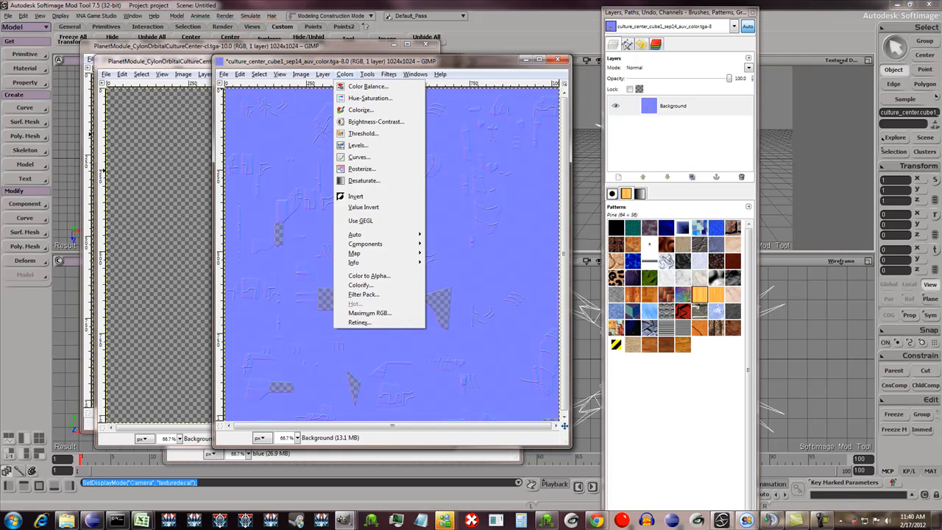
{"action": "mouse_move", "coordinate": [383, 243]}
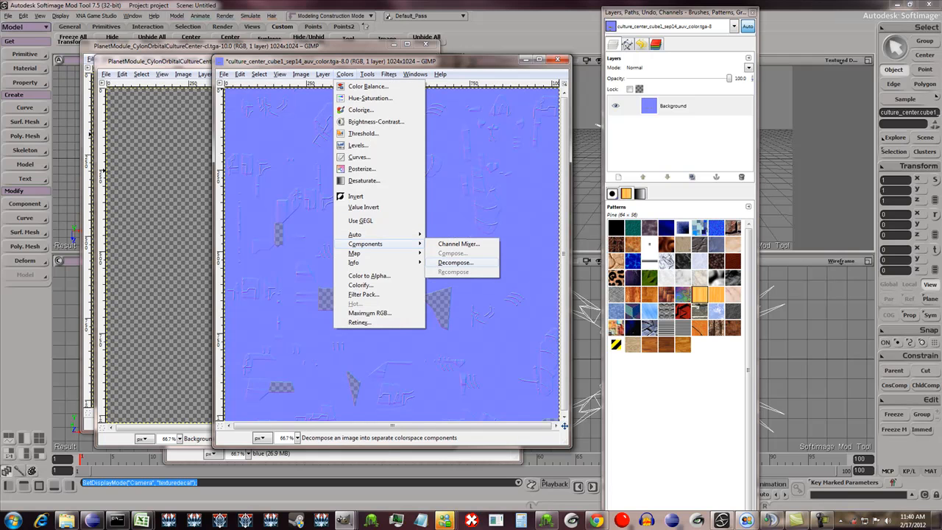
{"action": "left_click", "coordinate": [456, 263]}
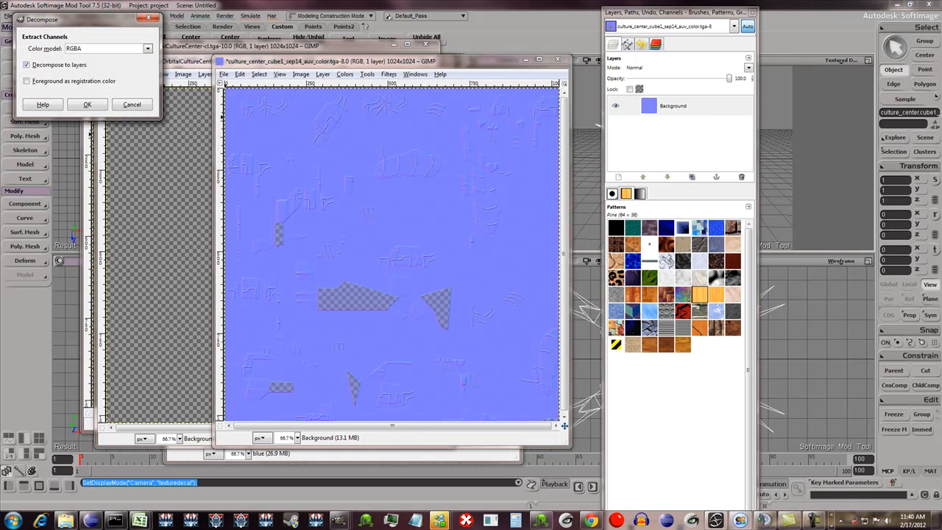
{"action": "left_click", "coordinate": [87, 104]}
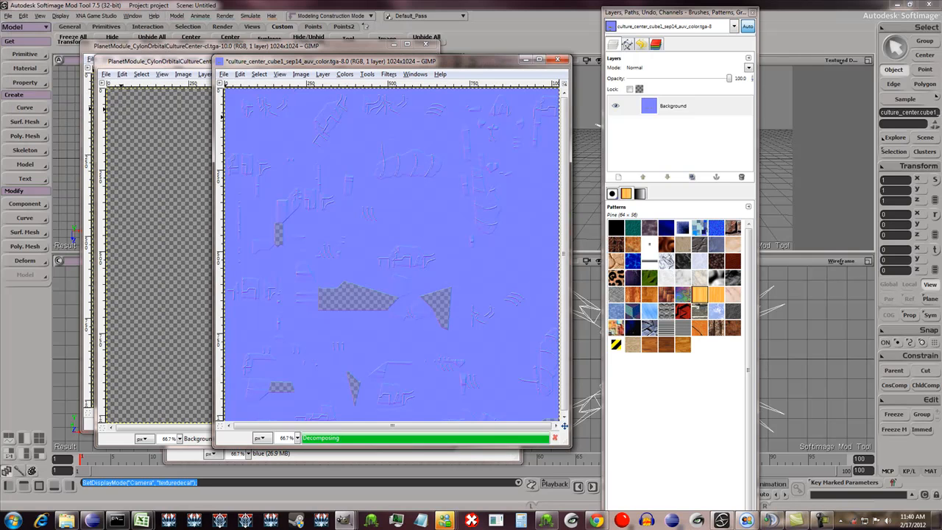
{"action": "left_click_drag", "start_coordinate": [231, 20], "coordinate": [416, 73]}
- Copy the red layer's pixels, paste them onto the alpha layer and anchor the floating selection there
{"action": "left_click", "coordinate": [665, 104]}
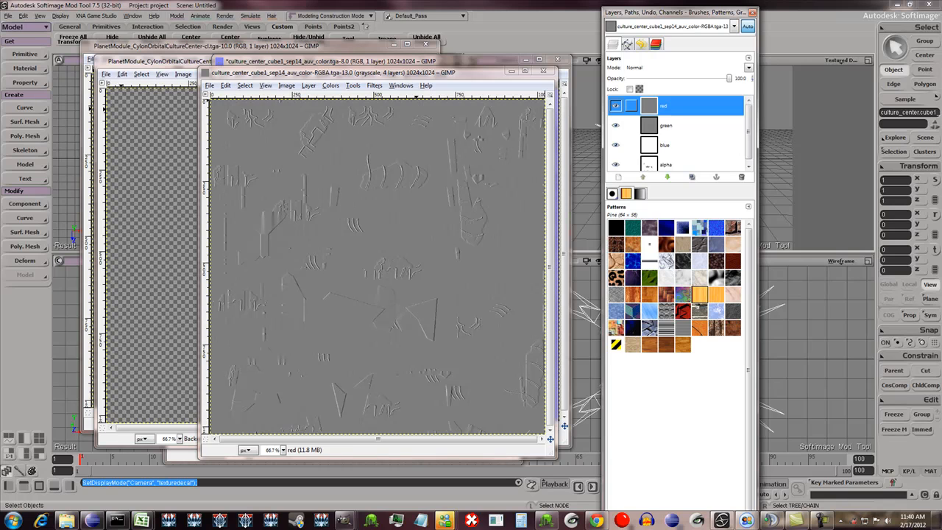
{"action": "key", "text": "ctrl+c"}
{"action": "key", "text": "ctrl+v"}
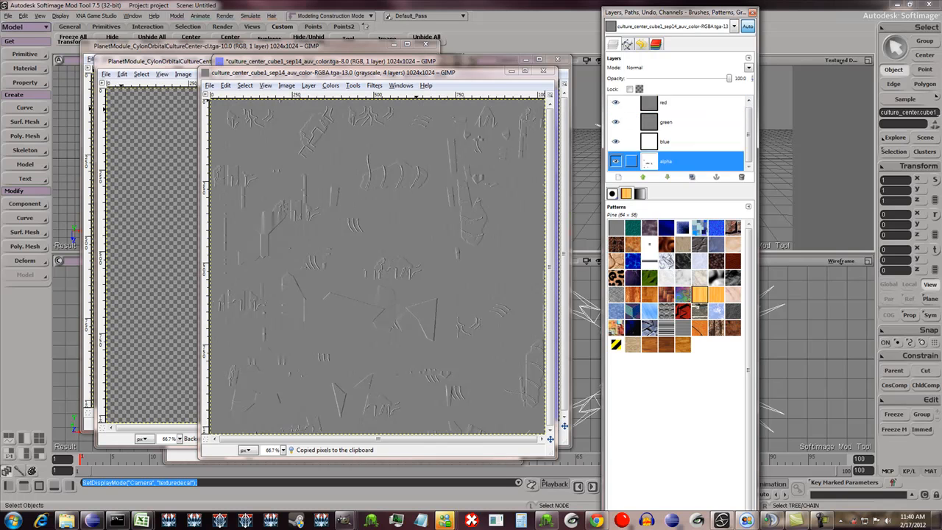
{"action": "right_click", "coordinate": [684, 106]}
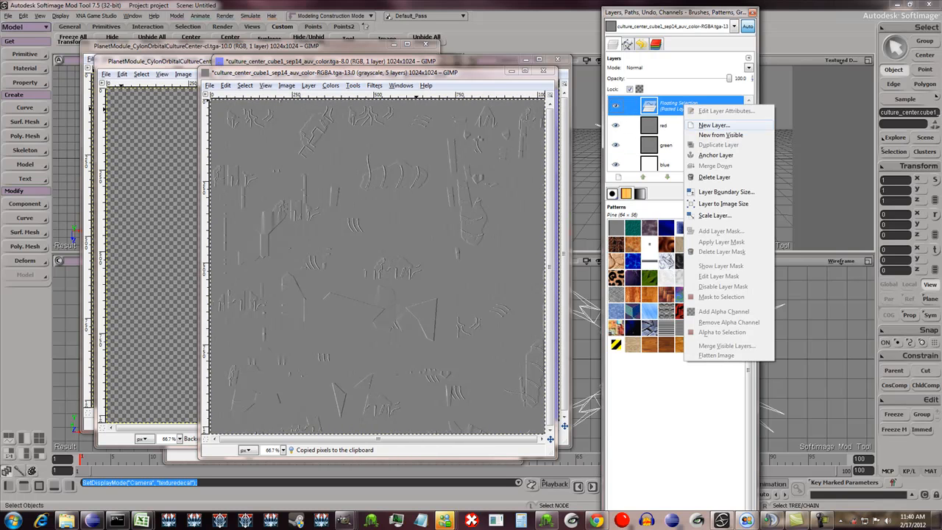
{"action": "left_click", "coordinate": [715, 156]}
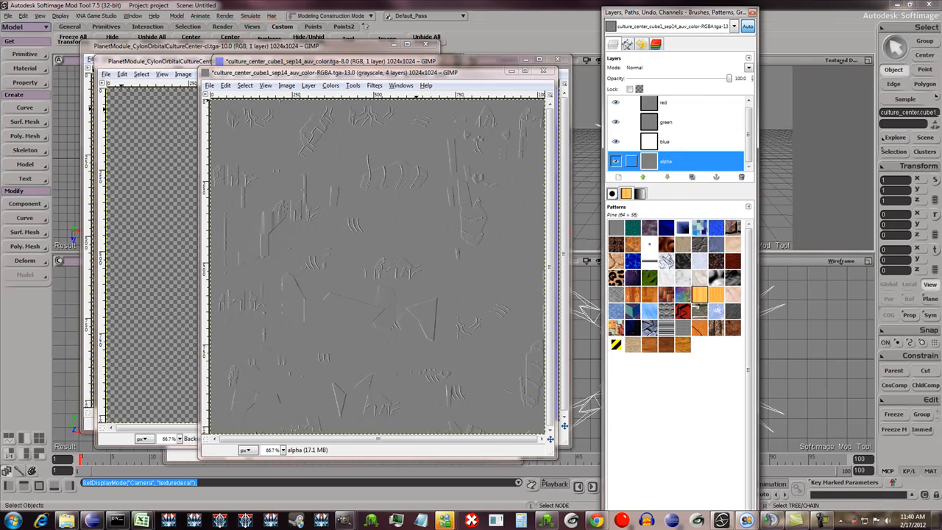
{"action": "left_click", "coordinate": [616, 121]}
{"action": "left_click", "coordinate": [616, 142]}
{"action": "left_click", "coordinate": [616, 121]}
{"action": "left_click", "coordinate": [616, 142]}
- Compose the red, green, blue and alpha layers into a new image using the RGBA color model
{"action": "left_click", "coordinate": [331, 86]}
{"action": "mouse_move", "coordinate": [351, 255]}
{"action": "left_click", "coordinate": [435, 264]}
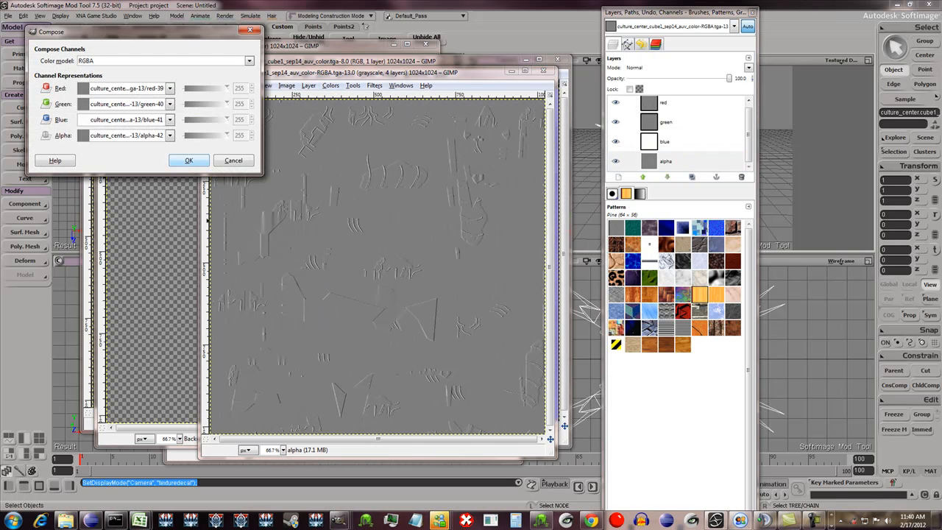
{"action": "left_click", "coordinate": [189, 161]}
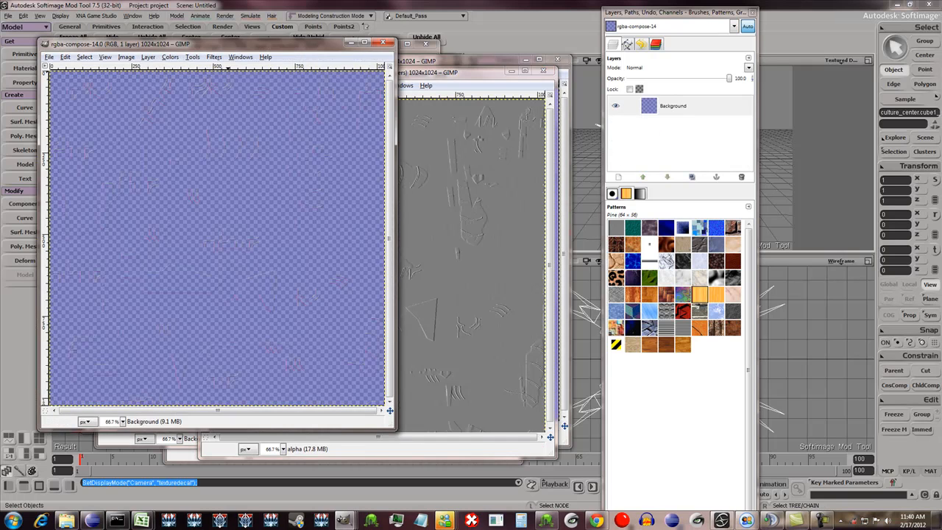
- Save the composed normal map as PlanetModule_CylonOrbitalCultureCenter-nm.tga in the cylon Textures folder, with RLE compression and bottom-left origin
{"action": "left_click", "coordinate": [228, 75]}
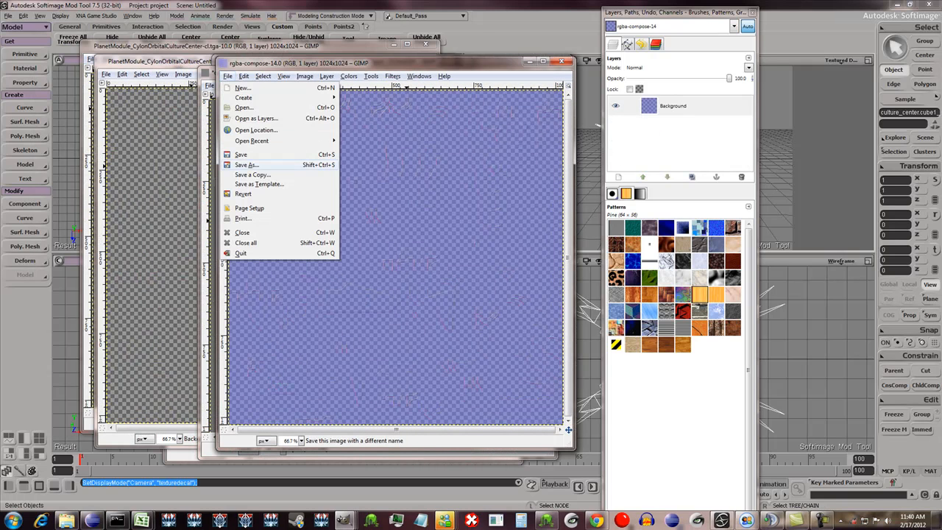
{"action": "left_click", "coordinate": [246, 165]}
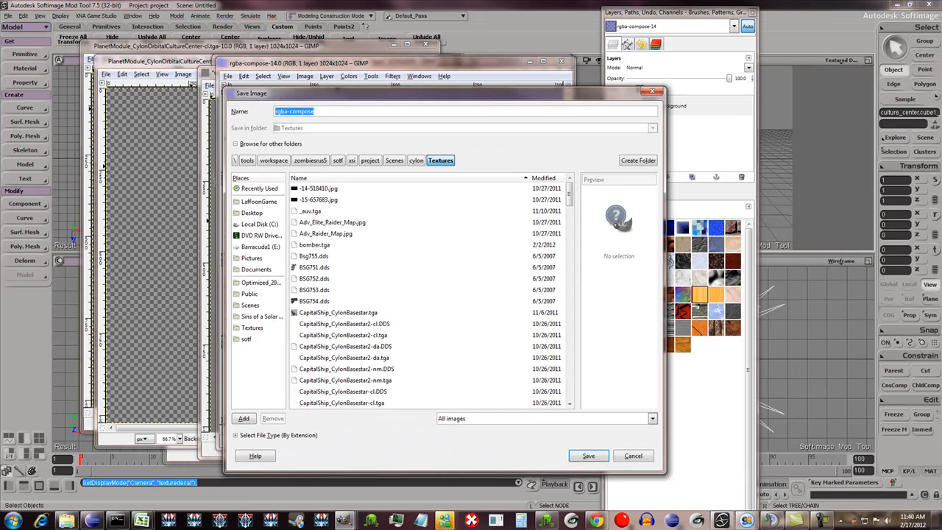
{"action": "left_click", "coordinate": [521, 175]}
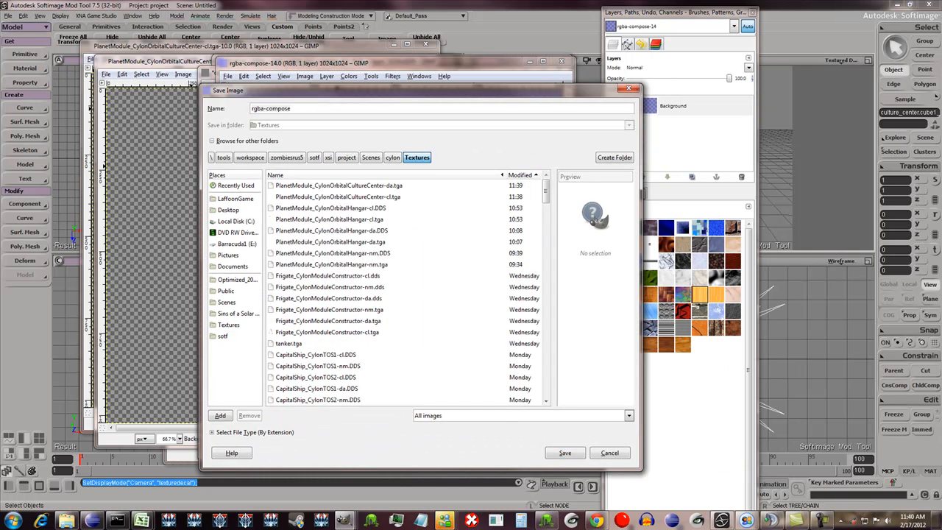
{"action": "left_click", "coordinate": [338, 196]}
{"action": "left_click", "coordinate": [368, 108]}
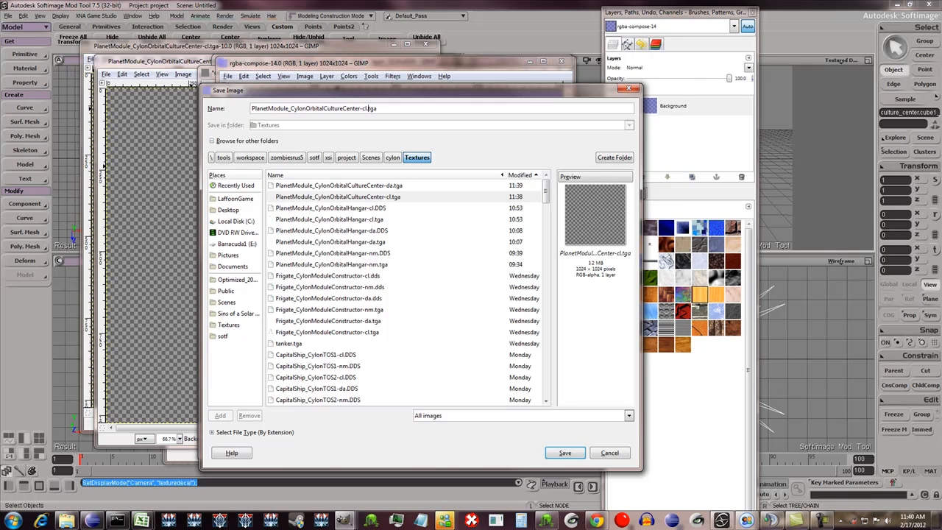
{"action": "key", "text": "BackSpace"}
{"action": "key", "text": "BackSpace"}
{"action": "type", "text": "nm"}
{"action": "key", "text": "Return"}
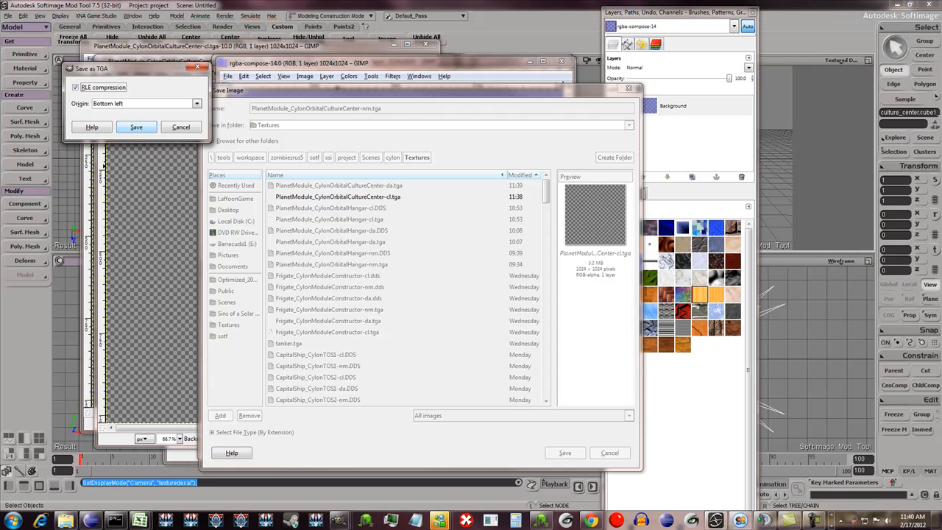
{"action": "key", "text": "Return"}
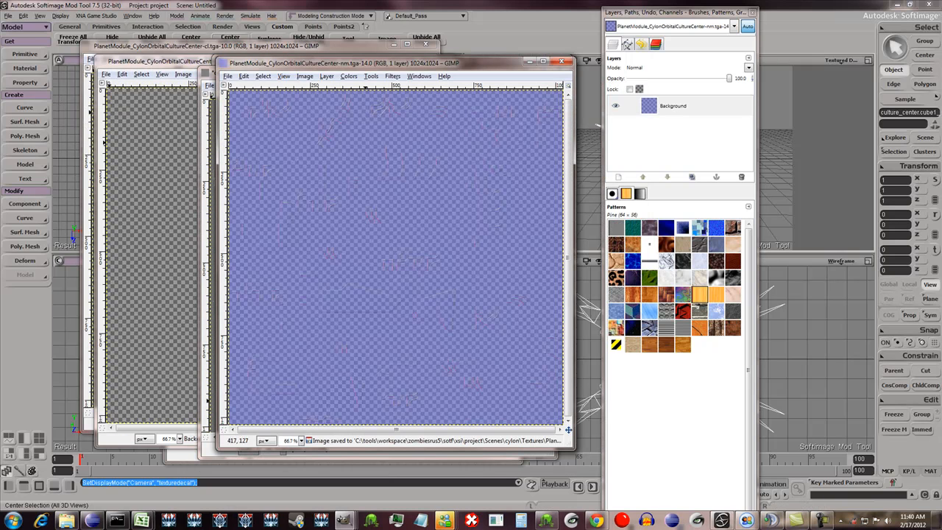
- Switch to TheCompressonator and batch compress the PlanetModule_CylonOrbitalCultureCenter -nm, -da and -cl TGA textures to DDS with ATI 3Dc compression
{"action": "left_click", "coordinate": [722, 521]}
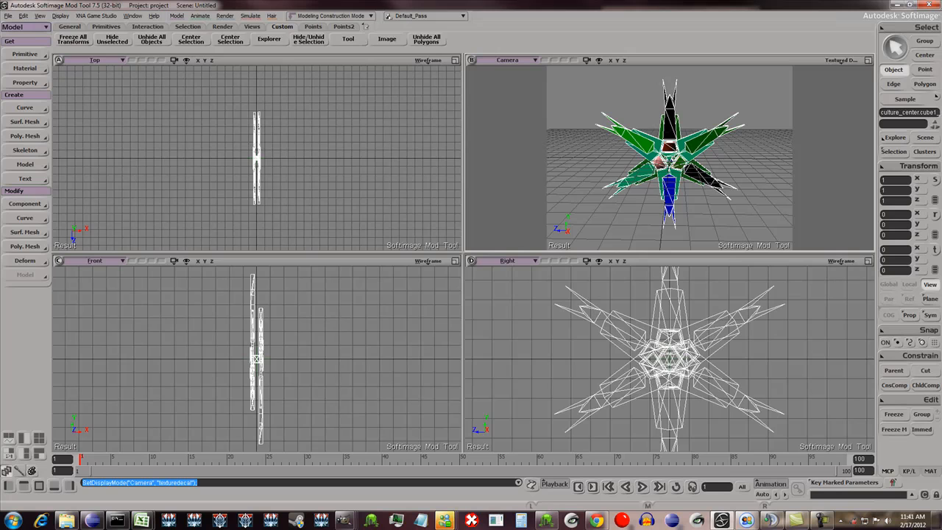
{"action": "left_click", "coordinate": [472, 521]}
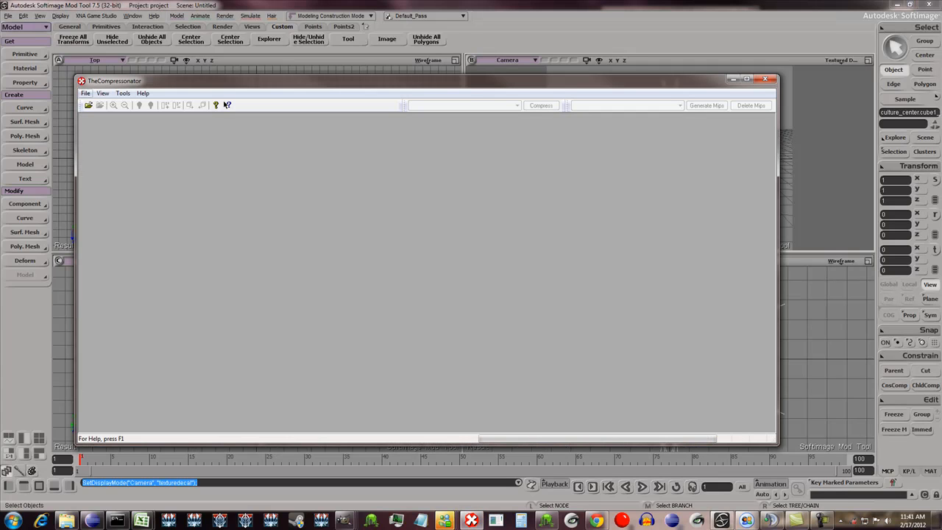
{"action": "left_click", "coordinate": [85, 93]}
{"action": "left_click", "coordinate": [77, 144]}
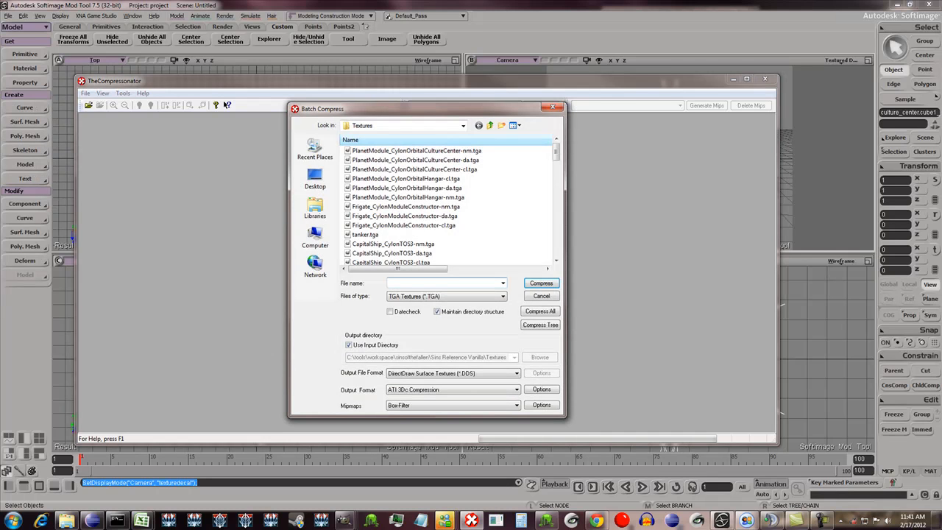
{"action": "left_click", "coordinate": [429, 151]}
{"action": "left_click", "coordinate": [434, 169], "text": "shift"}
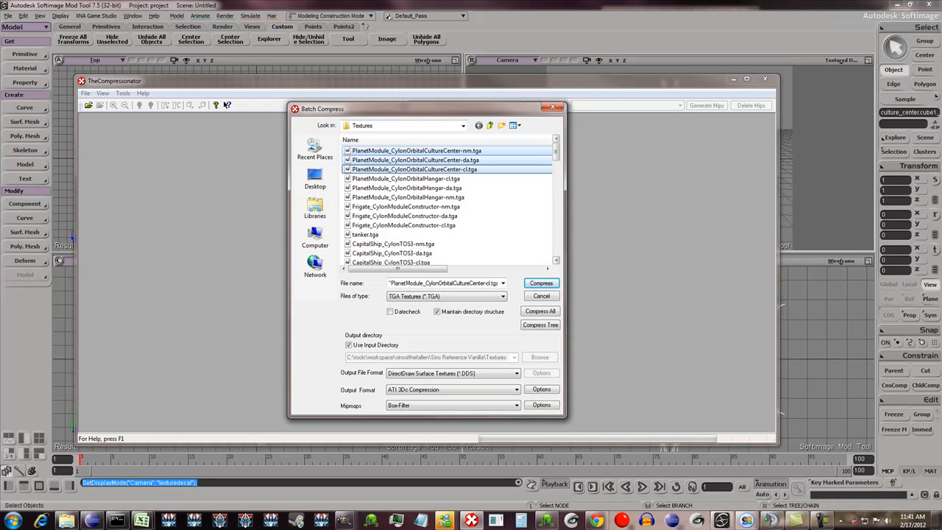
{"action": "key", "text": "Return"}
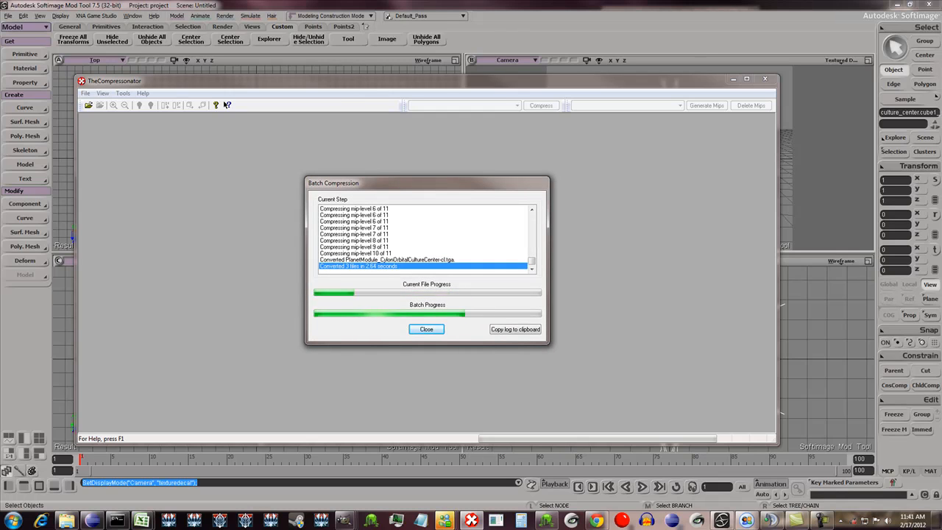
{"action": "key", "text": "Return"}
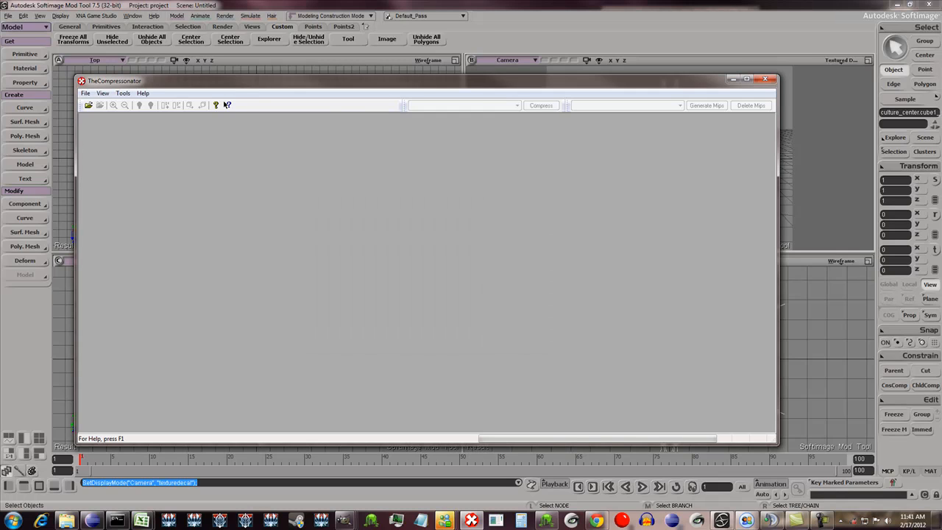
- Switch to Windows Explorer, open the cylon Textures folder, shrink its window beside the Front view area, and minimize it
{"action": "left_click", "coordinate": [733, 79]}
{"action": "left_click", "coordinate": [67, 520]}
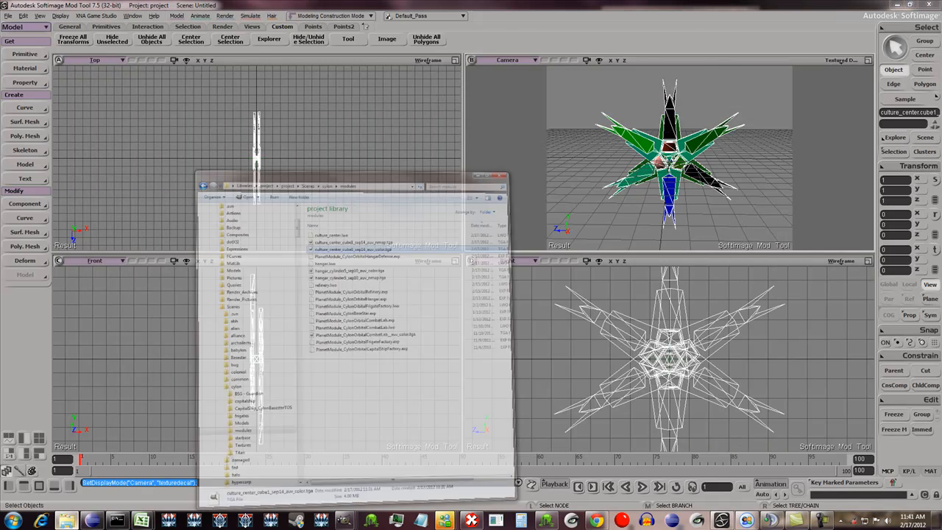
{"action": "left_click_drag", "start_coordinate": [419, 37], "coordinate": [463, 32]}
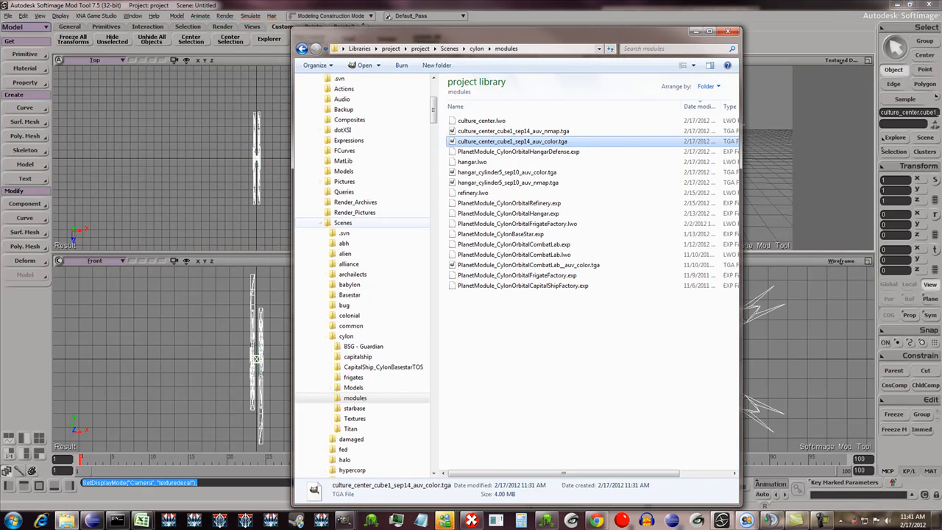
{"action": "left_click", "coordinate": [355, 418]}
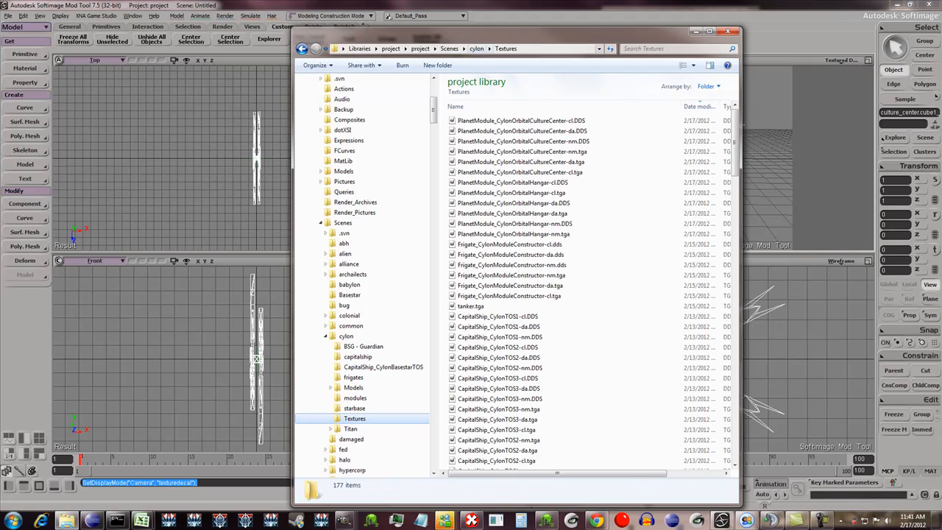
{"action": "left_click_drag", "start_coordinate": [293, 29], "coordinate": [395, 93]}
{"action": "left_click_drag", "start_coordinate": [517, 100], "coordinate": [687, 59]}
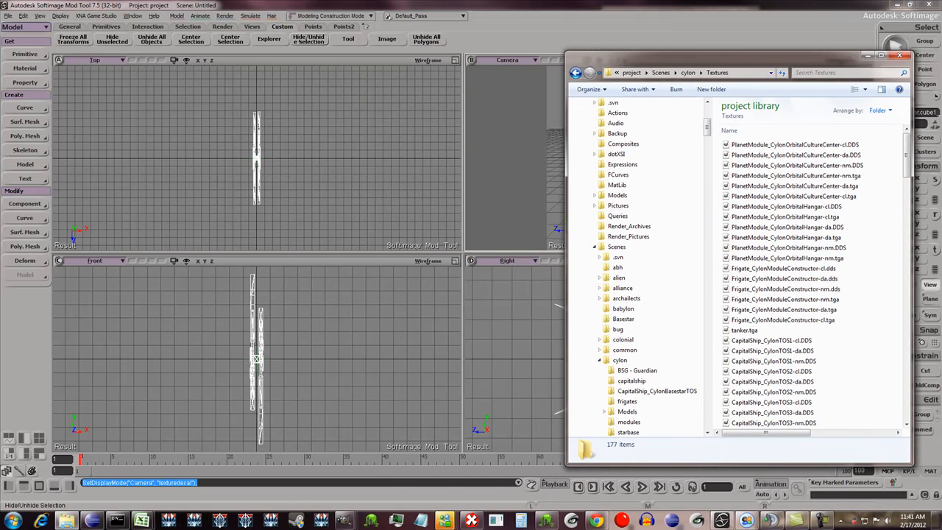
{"action": "left_click", "coordinate": [868, 56]}
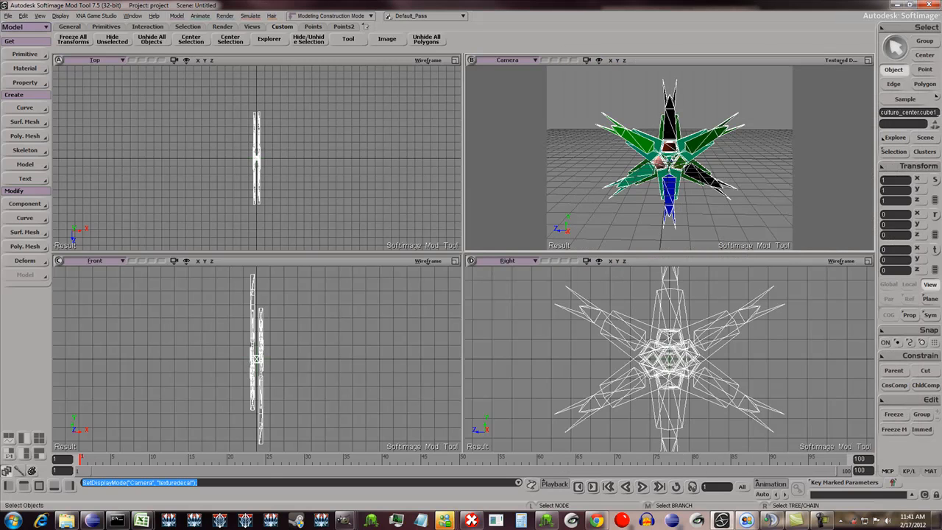
- Open the Render Tree for the culture center mesh and add the CultureCenter -cl, -da and -nm DDS files from the Textures folder
{"action": "left_click", "coordinate": [669, 158]}
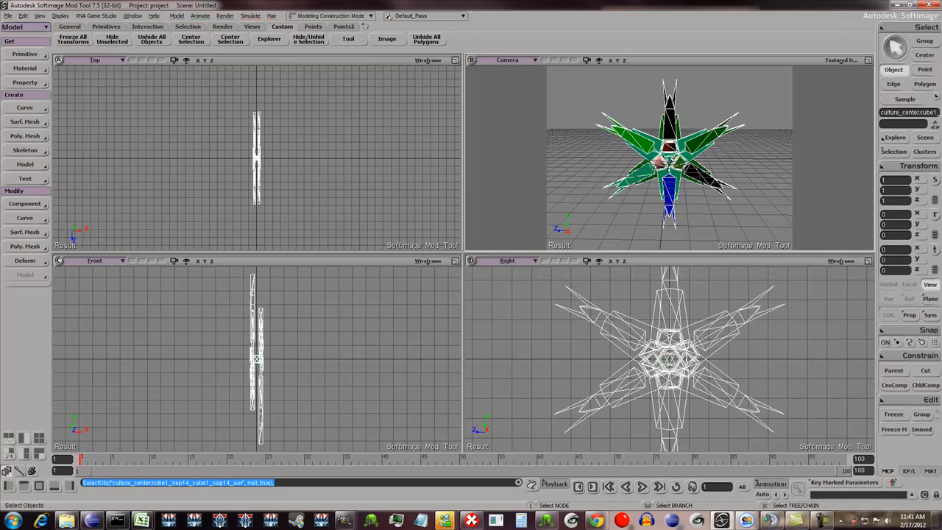
{"action": "key", "text": "7"}
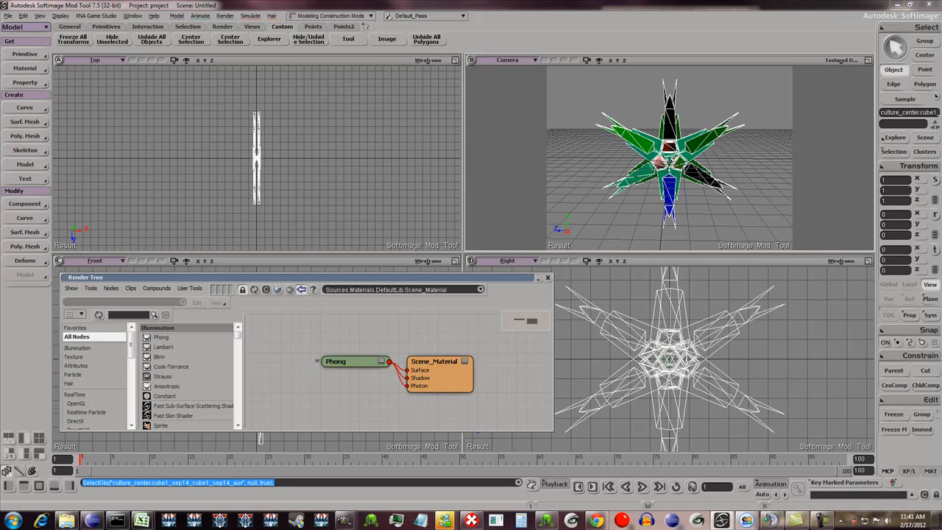
{"action": "left_click", "coordinate": [67, 520]}
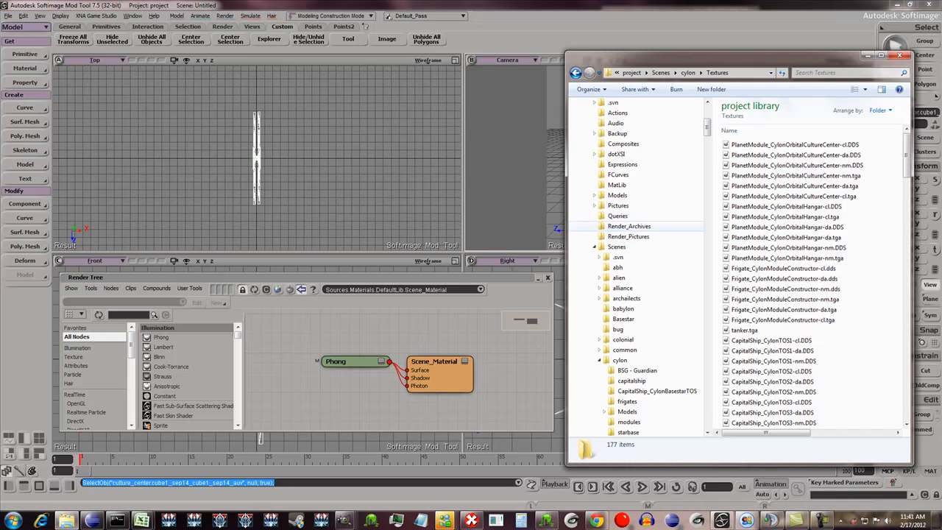
{"action": "left_click", "coordinate": [795, 145]}
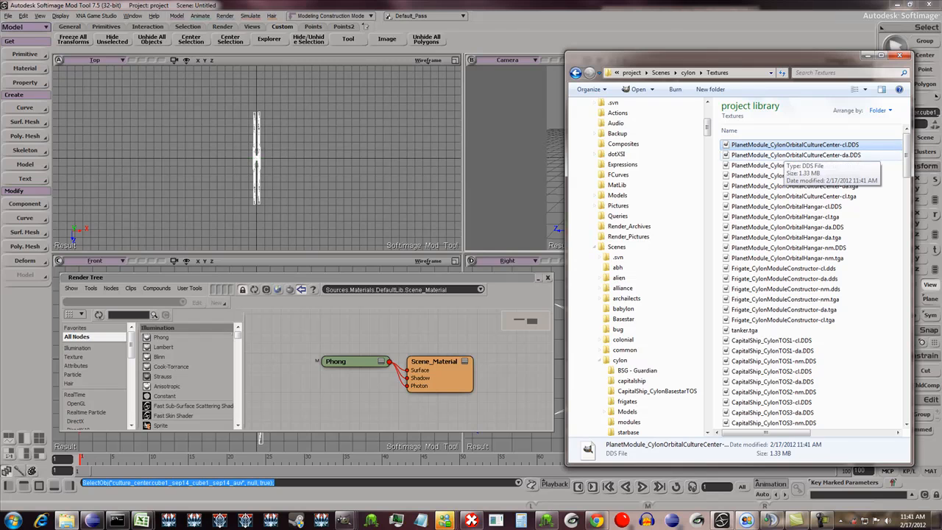
{"action": "left_click", "coordinate": [826, 166], "text": "shift"}
{"action": "left_click_drag", "start_coordinate": [826, 156], "coordinate": [353, 310]}
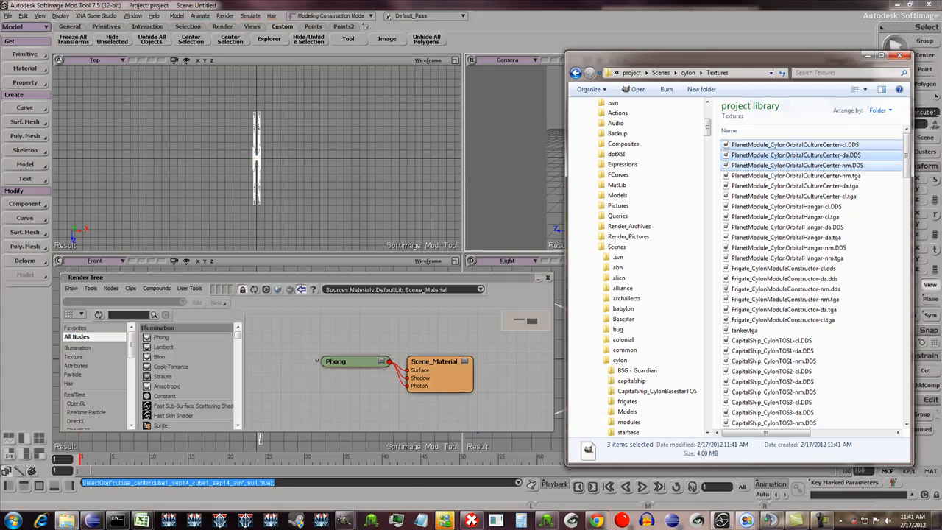
- Widen the Render Tree window and spread out the image clip, Phong and Scene_Material nodes so their ports are accessible
{"action": "left_click_drag", "start_coordinate": [383, 349], "coordinate": [254, 357]}
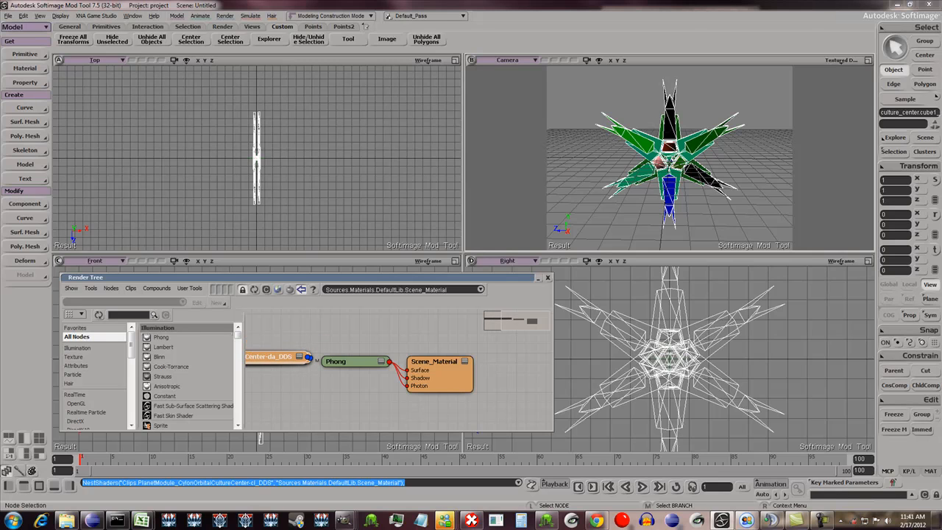
{"action": "left_click_drag", "start_coordinate": [553, 357], "coordinate": [777, 357]}
{"action": "left_click_drag", "start_coordinate": [436, 349], "coordinate": [582, 340]}
{"action": "left_click_drag", "start_coordinate": [350, 349], "coordinate": [474, 347]}
{"action": "left_click_drag", "start_coordinate": [274, 343], "coordinate": [311, 354]}
- Connect the -nm clip to the Phong node's ambient input, the -cl clip to diffuse and the -da clip to specular
{"action": "left_click_drag", "start_coordinate": [348, 316], "coordinate": [460, 346]}
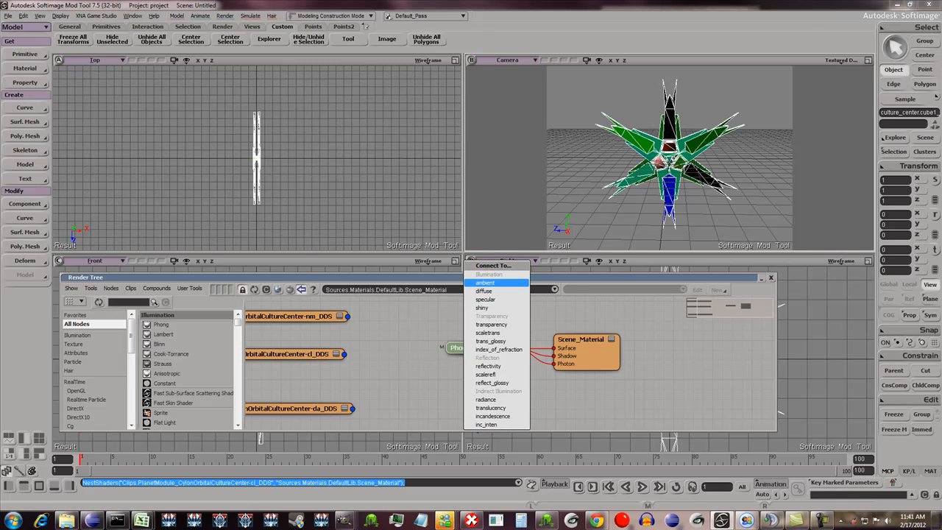
{"action": "left_click", "coordinate": [485, 283]}
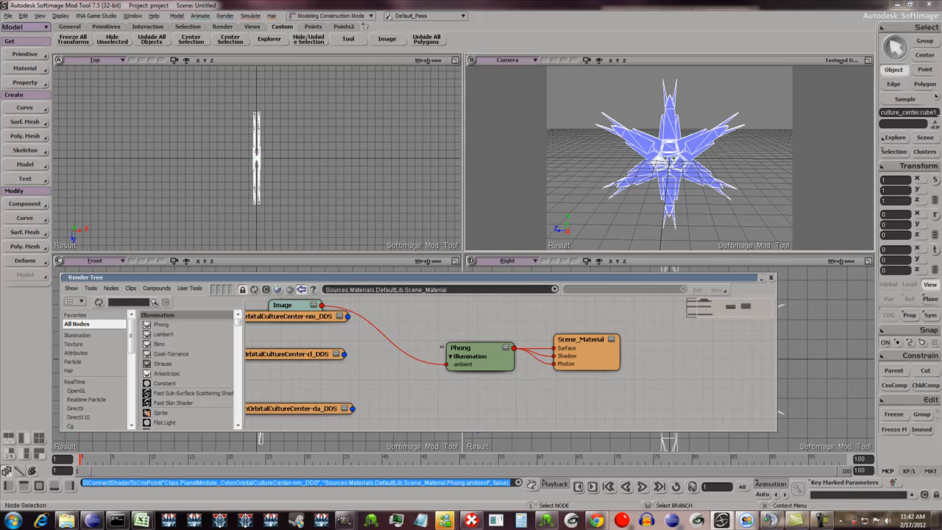
{"action": "left_click_drag", "start_coordinate": [343, 354], "coordinate": [460, 346]}
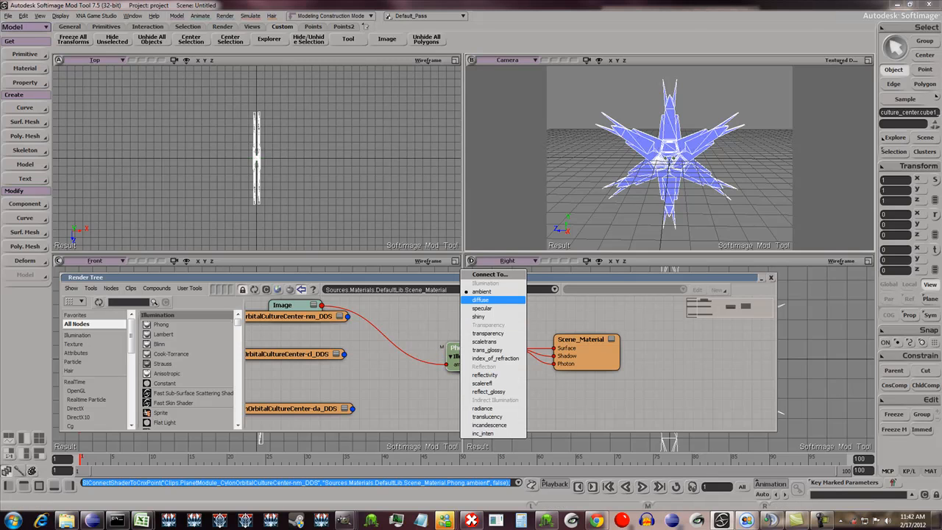
{"action": "left_click", "coordinate": [480, 299]}
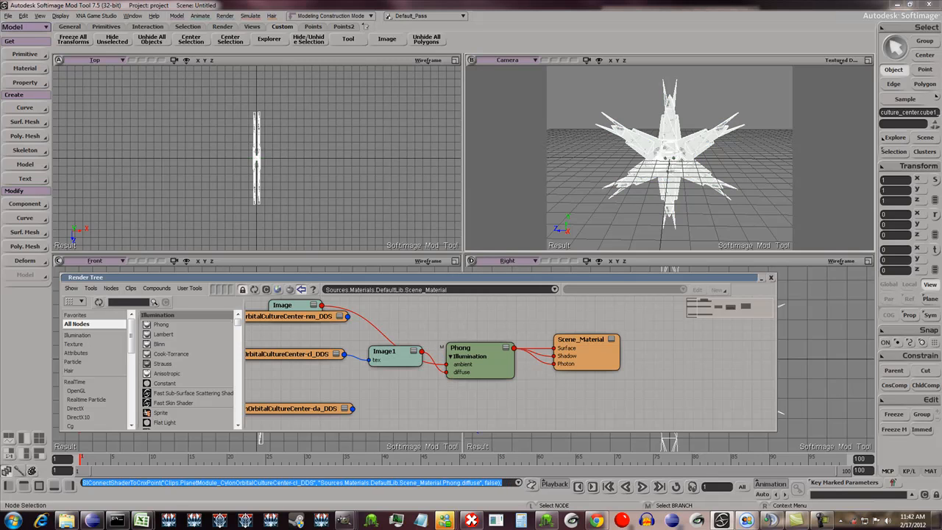
{"action": "left_click_drag", "start_coordinate": [352, 409], "coordinate": [494, 357]}
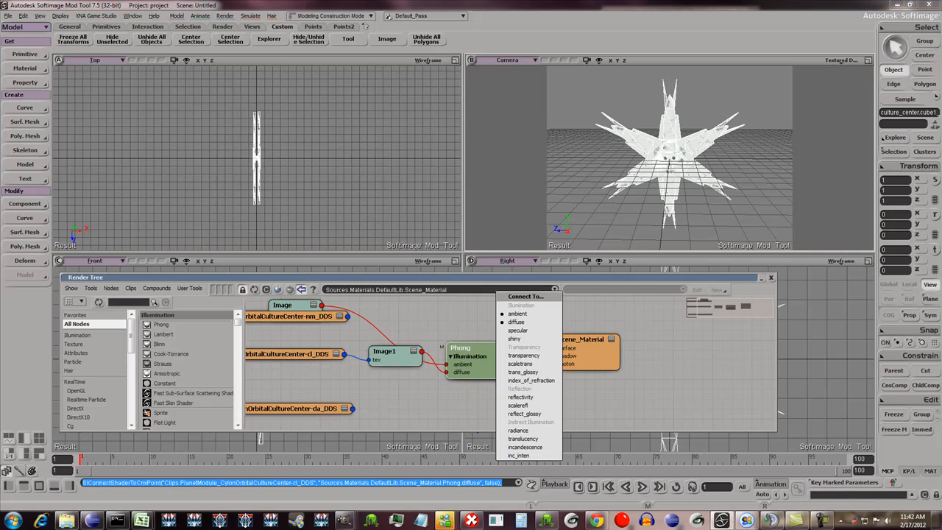
{"action": "left_click", "coordinate": [518, 331]}
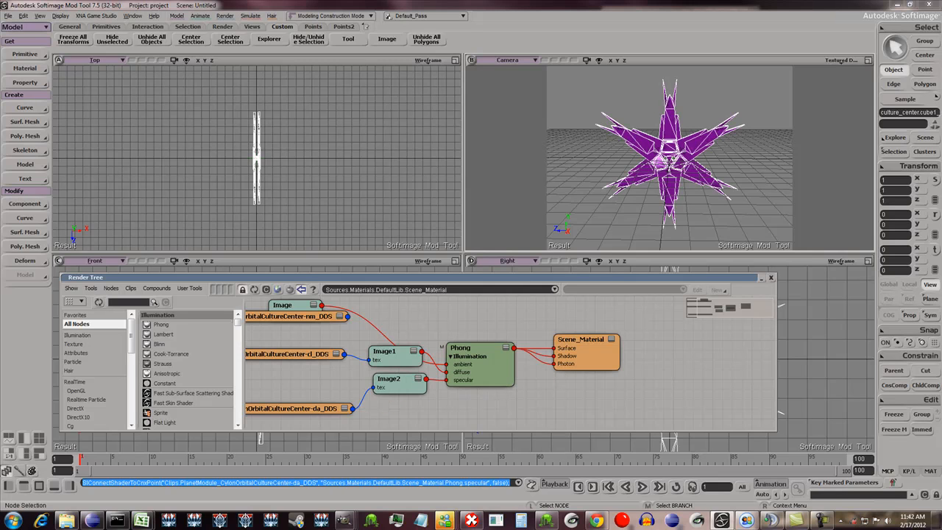
- Spread out the Image and Phong nodes in the Render Tree and delete the unused noIcon_pic clip
{"action": "left_click_drag", "start_coordinate": [287, 305], "coordinate": [407, 313]}
{"action": "left_click_drag", "start_coordinate": [471, 347], "coordinate": [497, 323]}
{"action": "left_click_drag", "start_coordinate": [477, 367], "coordinate": [489, 374]}
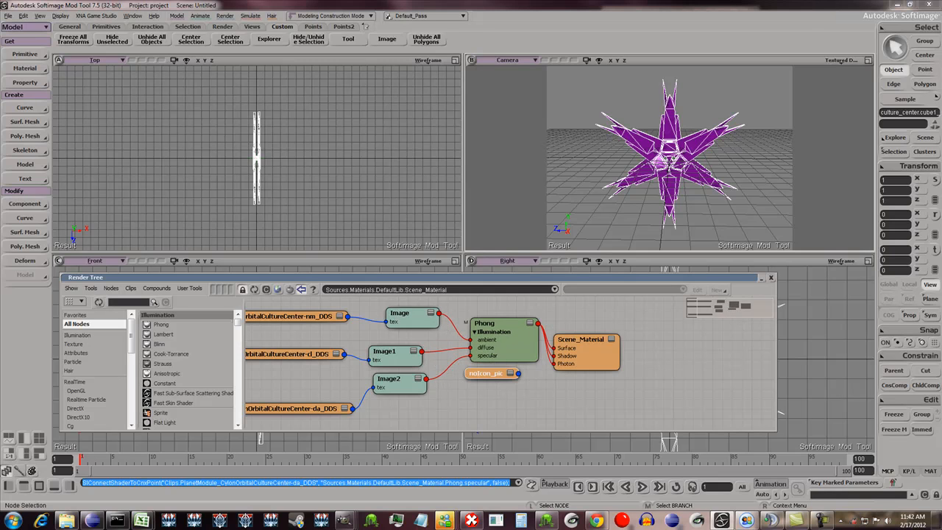
{"action": "key", "text": "Delete"}
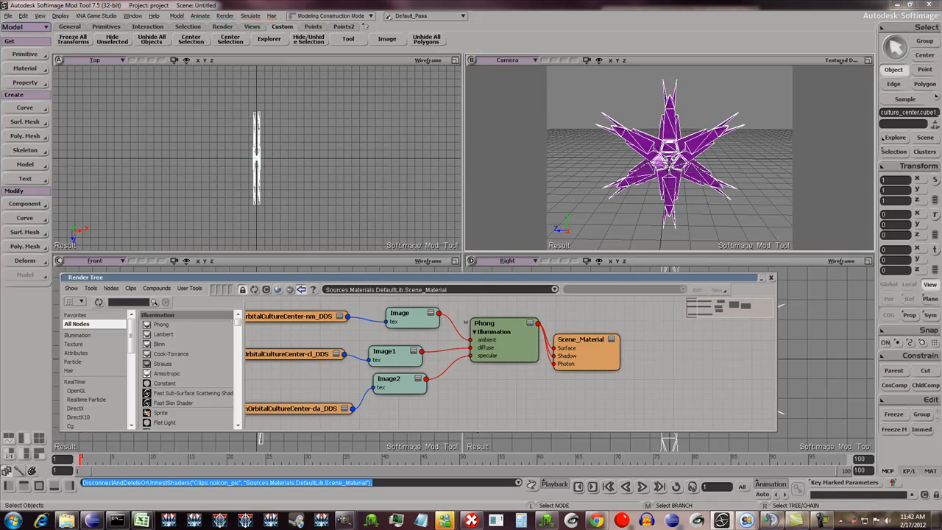
- Open the properties of the culture center mesh's Scene_Material from the Explorer, declining a local copy
{"action": "key", "text": "8"}
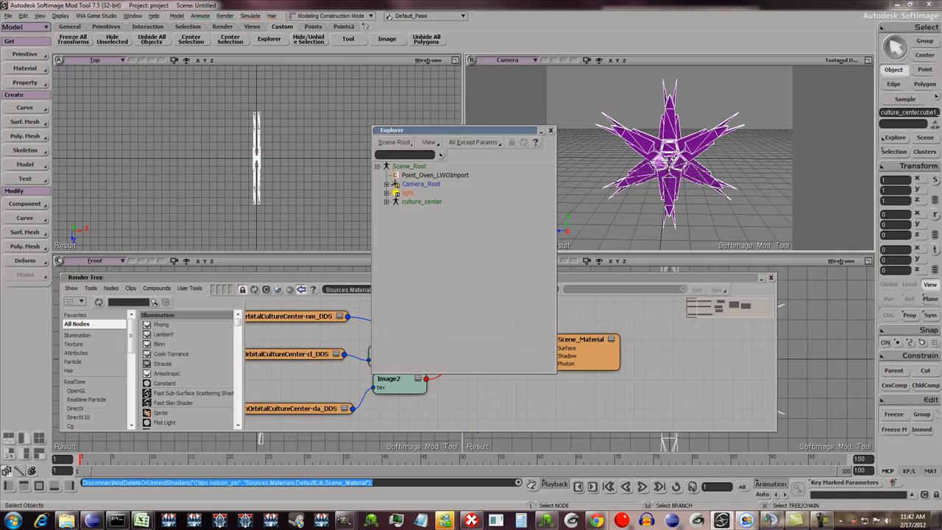
{"action": "left_click", "coordinate": [387, 202]}
{"action": "left_click", "coordinate": [395, 246]}
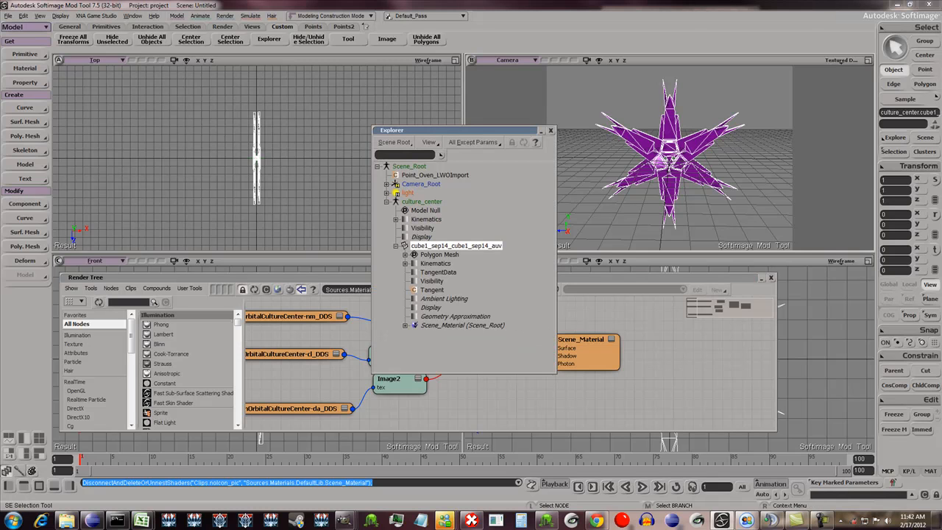
{"action": "left_click", "coordinate": [415, 325]}
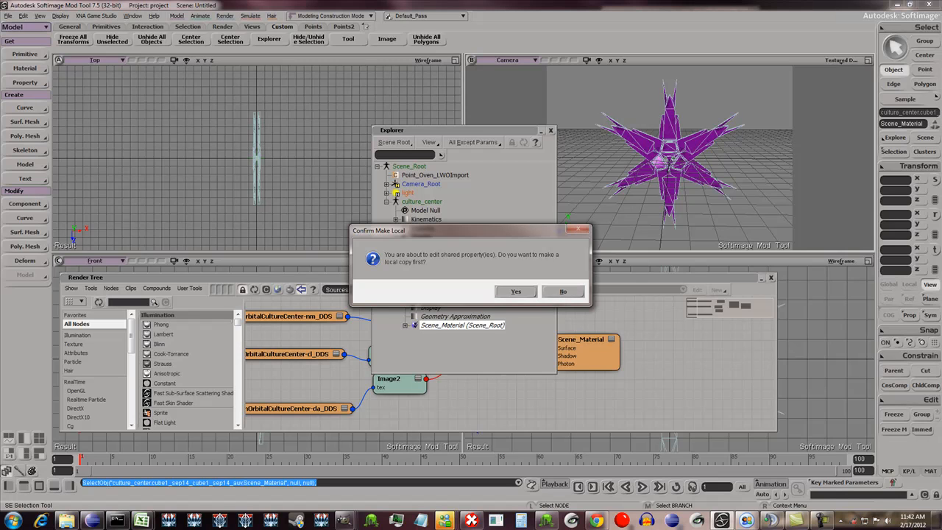
{"action": "left_click", "coordinate": [563, 292]}
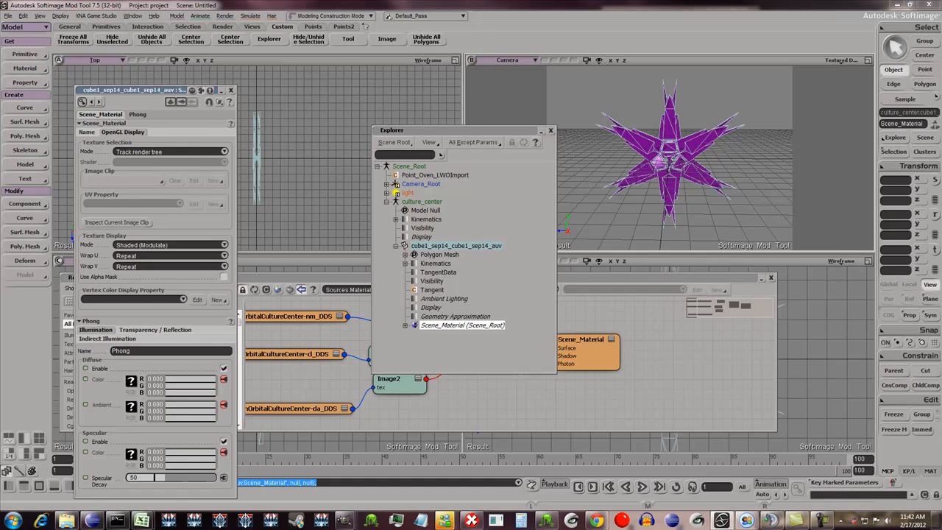
- Set the material's OpenGL texture selection to Use specific image/UV pair with the CultureCenter-cl DDS clip, and close the material properties and Explorer
{"action": "left_click", "coordinate": [170, 151]}
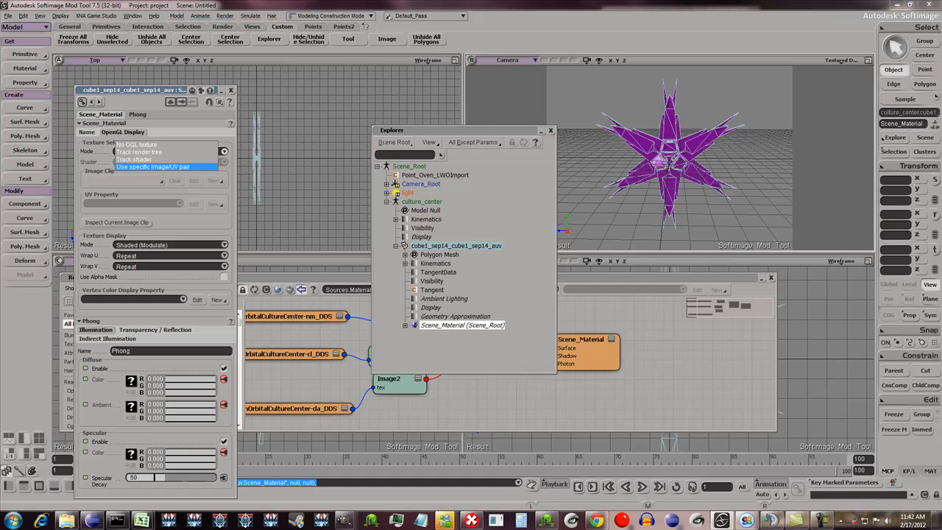
{"action": "left_click", "coordinate": [153, 166]}
{"action": "left_click", "coordinate": [161, 180]}
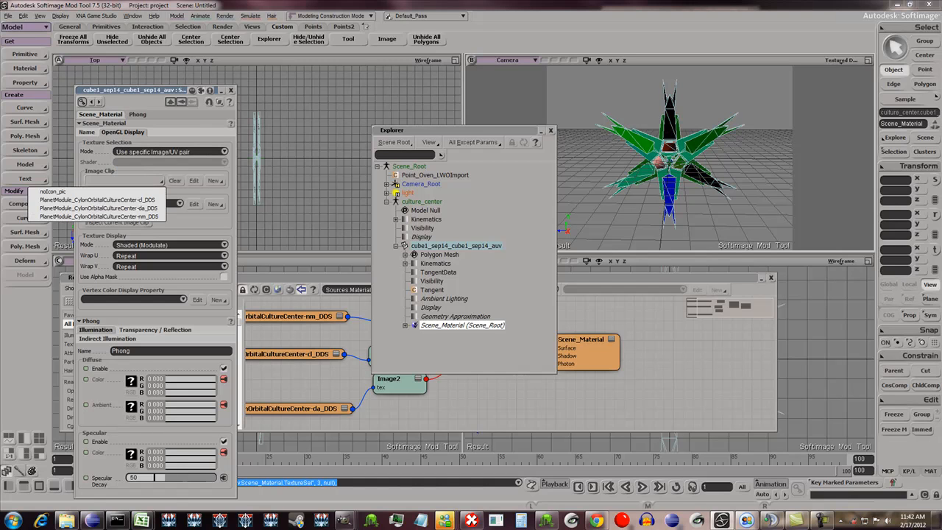
{"action": "left_click", "coordinate": [98, 199]}
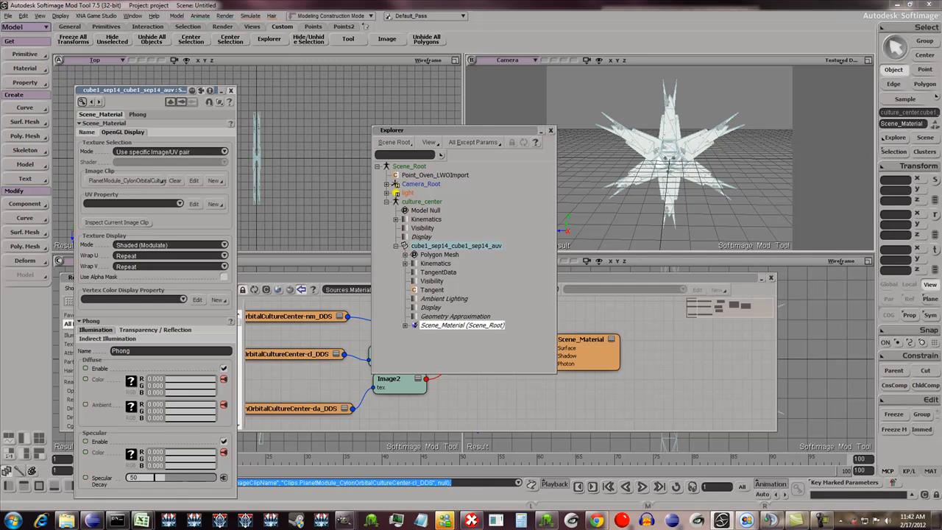
{"action": "left_click", "coordinate": [231, 90]}
{"action": "left_click", "coordinate": [551, 131]}
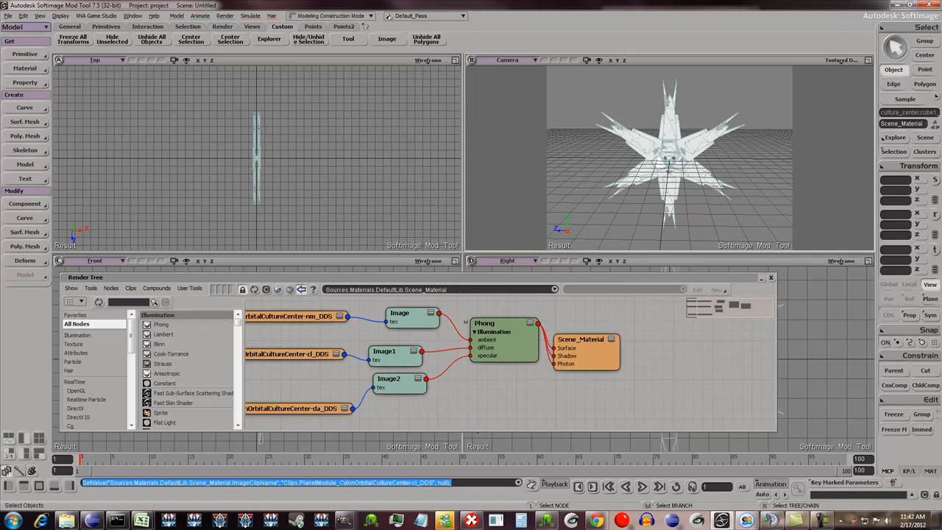
- Close the Render Tree, enlarge the Camera view to examine the color texture on the deselected mesh, and reselect the mesh
{"action": "left_click", "coordinate": [868, 61]}
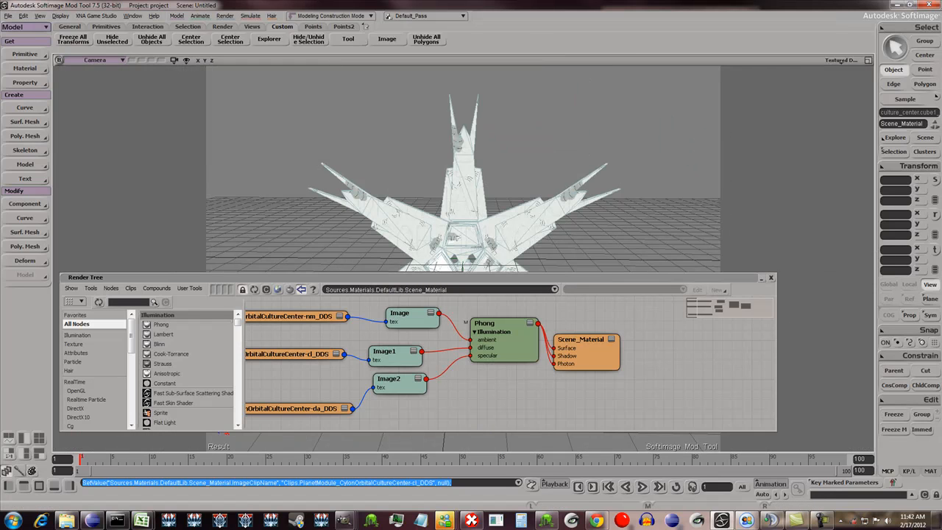
{"action": "left_click", "coordinate": [771, 278]}
{"action": "key", "text": "ctrl+shift+a"}
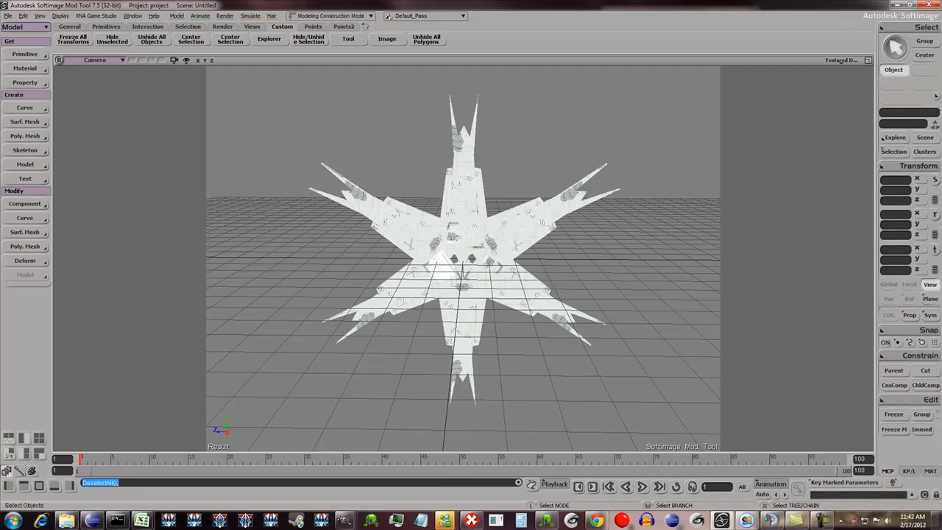
{"action": "scroll", "coordinate": [463, 258], "scroll_direction": "up", "scroll_amount": 3}
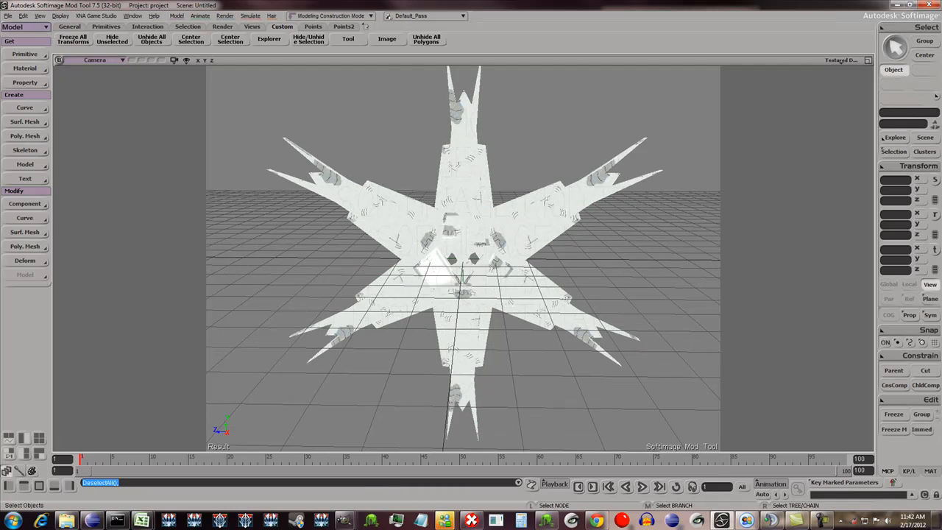
{"action": "key", "text": "o"}
{"action": "mouse_move", "coordinate": [463, 258]}
{"action": "left_mouse_down"}
{"action": "mouse_move", "coordinate": [383, 283]}
{"action": "mouse_move", "coordinate": [471, 276]}
{"action": "mouse_move", "coordinate": [516, 317]}
{"action": "mouse_move", "coordinate": [413, 254]}
{"action": "mouse_move", "coordinate": [460, 220]}
{"action": "mouse_move", "coordinate": [501, 276]}
{"action": "mouse_move", "coordinate": [468, 271]}
{"action": "left_mouse_up"}
{"action": "scroll", "coordinate": [463, 257], "scroll_direction": "down", "scroll_amount": 2}
{"action": "key", "text": "space"}
{"action": "left_click", "coordinate": [466, 254]}
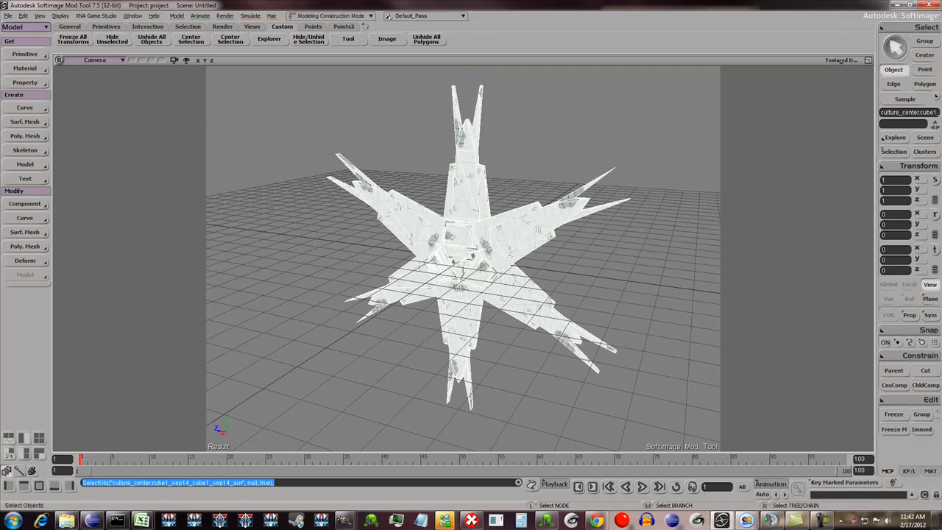
- Inspect the mesh's UV layout over the color texture in the Texture Editor by switching UV sets, and close the editor
{"action": "key", "text": "alt+7"}
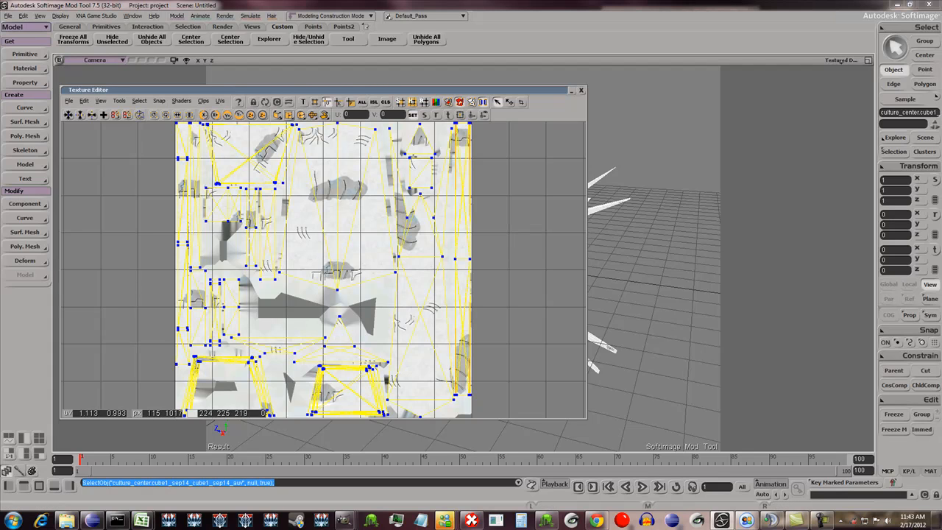
{"action": "left_click", "coordinate": [219, 101]}
{"action": "left_click", "coordinate": [251, 137]}
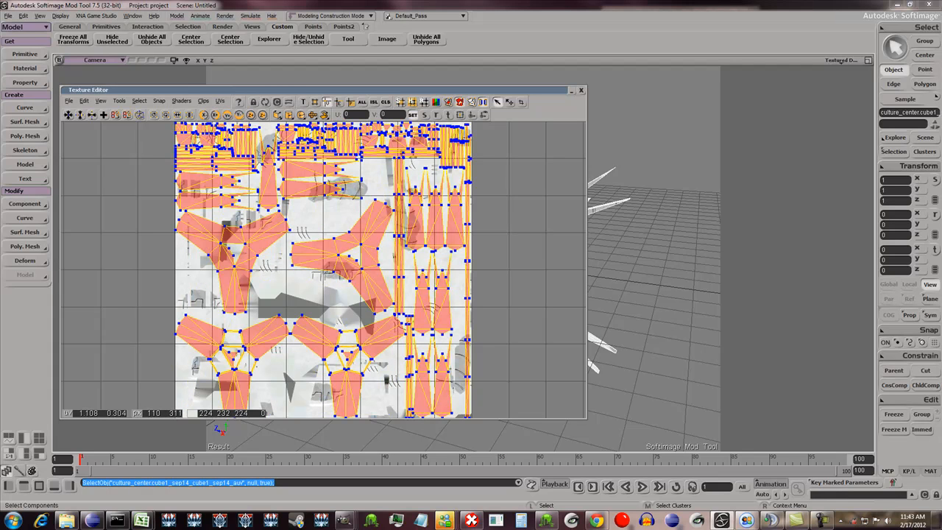
{"action": "left_click", "coordinate": [582, 89]}
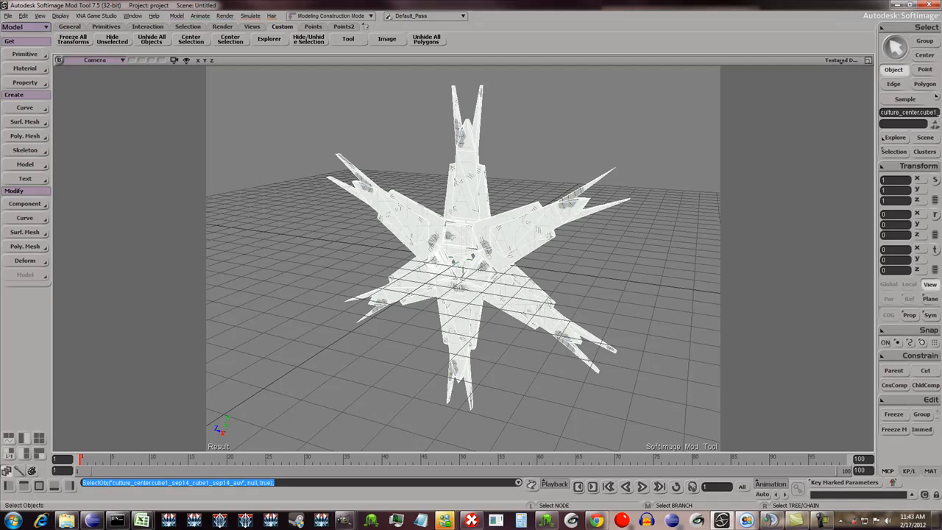
- Examine the textured culture center mesh from several angles and distances, and restore the four-viewport layout
{"action": "scroll", "coordinate": [464, 258], "scroll_direction": "up", "scroll_amount": 3}
{"action": "key", "text": "o"}
{"action": "left_click_drag", "start_coordinate": [464, 294], "coordinate": [516, 258]}
{"action": "key", "text": "space"}
{"action": "scroll", "coordinate": [464, 258], "scroll_direction": "down", "scroll_amount": 5}
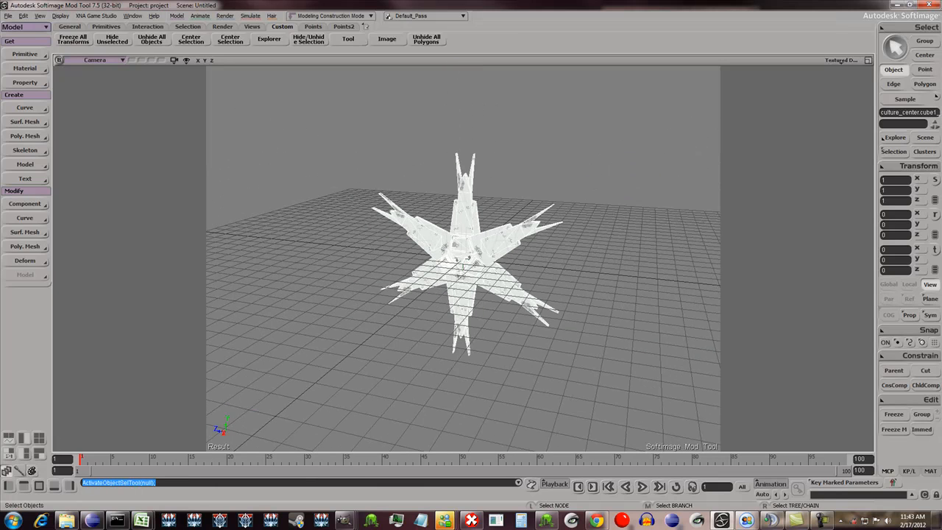
{"action": "left_click", "coordinate": [869, 61]}
{"action": "scroll", "coordinate": [670, 158], "scroll_direction": "down", "scroll_amount": 3}
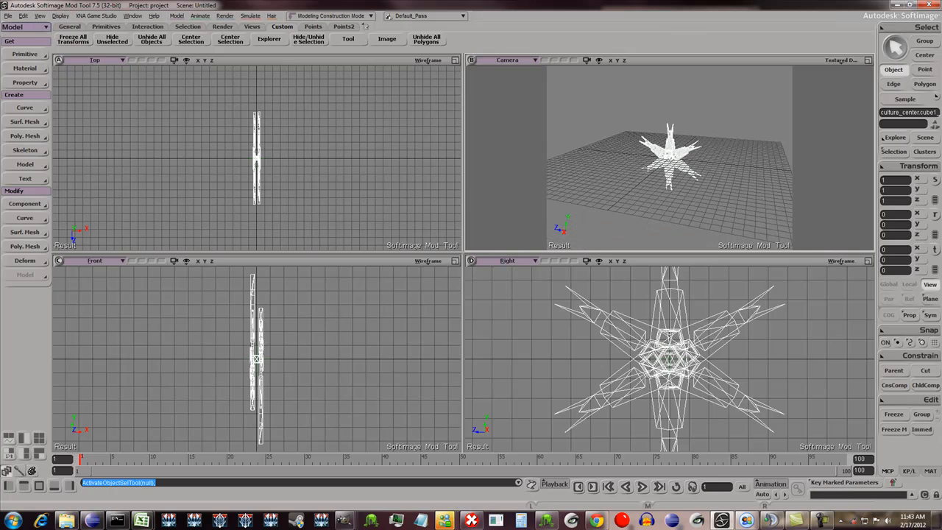
{"action": "scroll", "coordinate": [670, 158], "scroll_direction": "up", "scroll_amount": 2}
{"action": "key", "text": "o"}
{"action": "left_click_drag", "start_coordinate": [670, 159], "coordinate": [670, 125]}
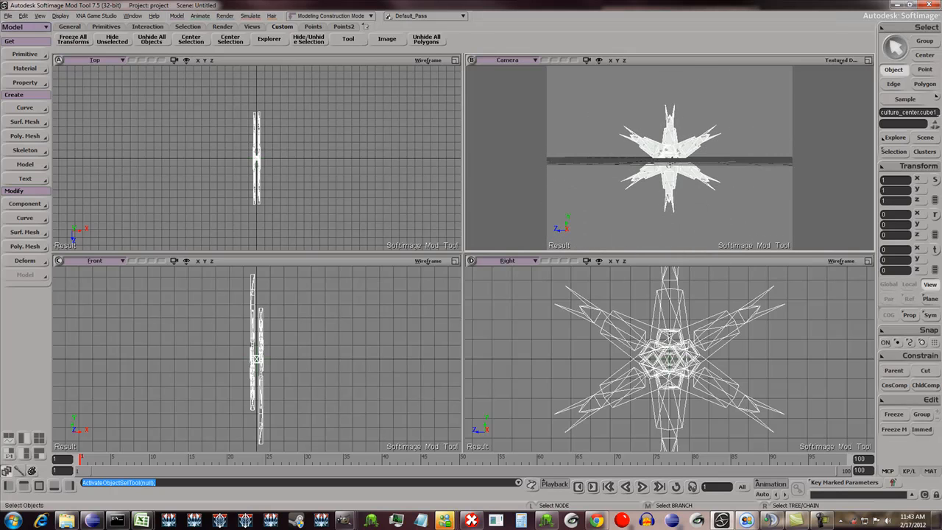
{"action": "scroll", "coordinate": [670, 358], "scroll_direction": "down", "scroll_amount": 2}
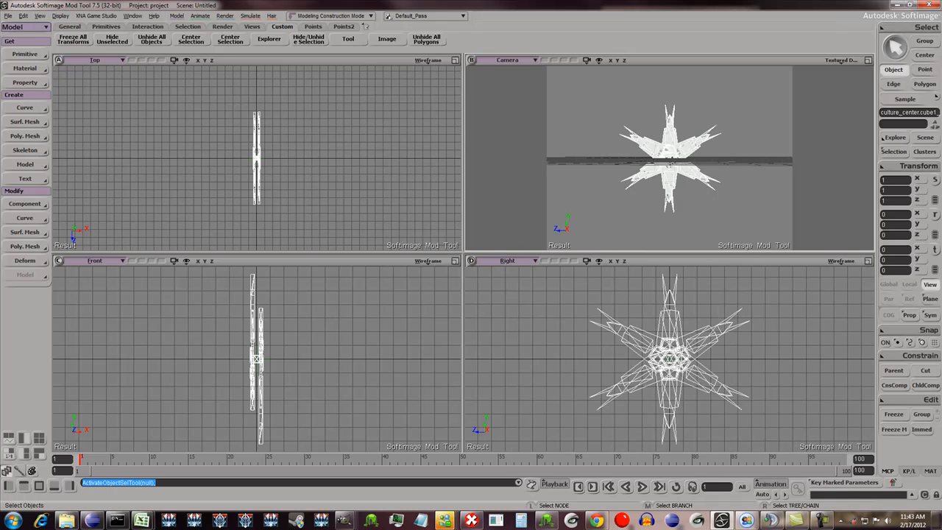
{"action": "scroll", "coordinate": [670, 359], "scroll_direction": "down", "scroll_amount": 2}
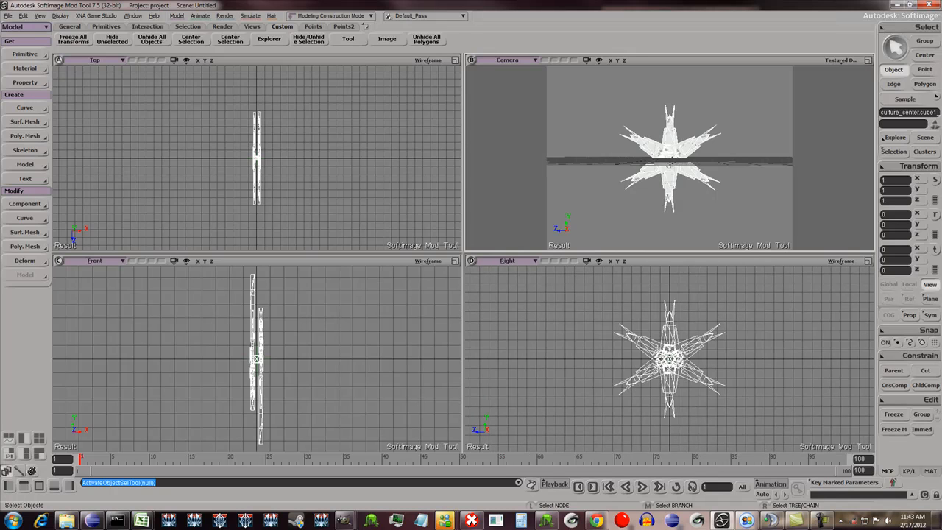
- Review the script commands behind the Common shortcut in the Points set through to the last line, without changing them
{"action": "left_click", "coordinate": [313, 26]}
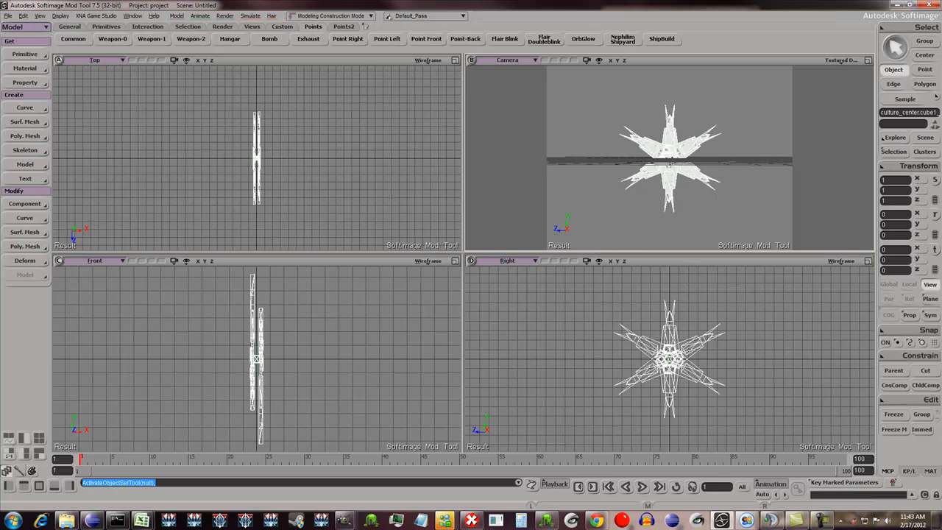
{"action": "right_click", "coordinate": [73, 38]}
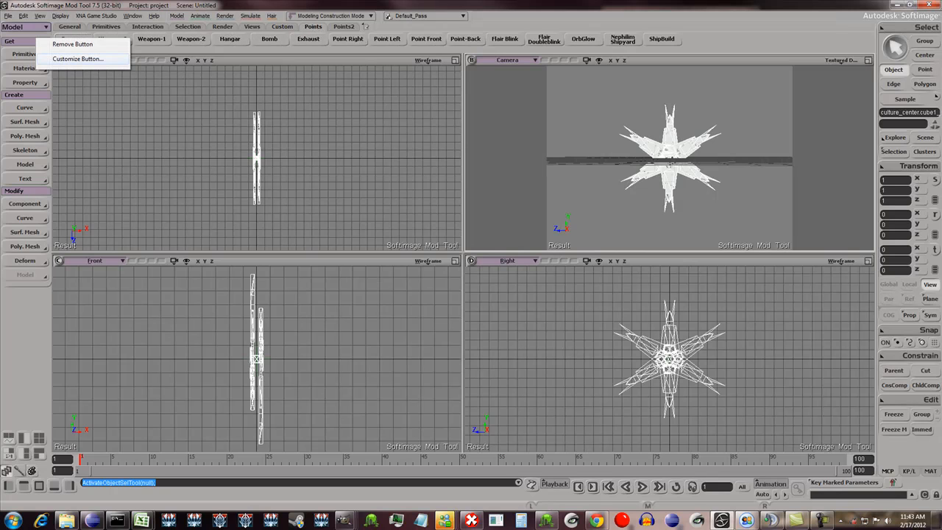
{"action": "left_click", "coordinate": [77, 58]}
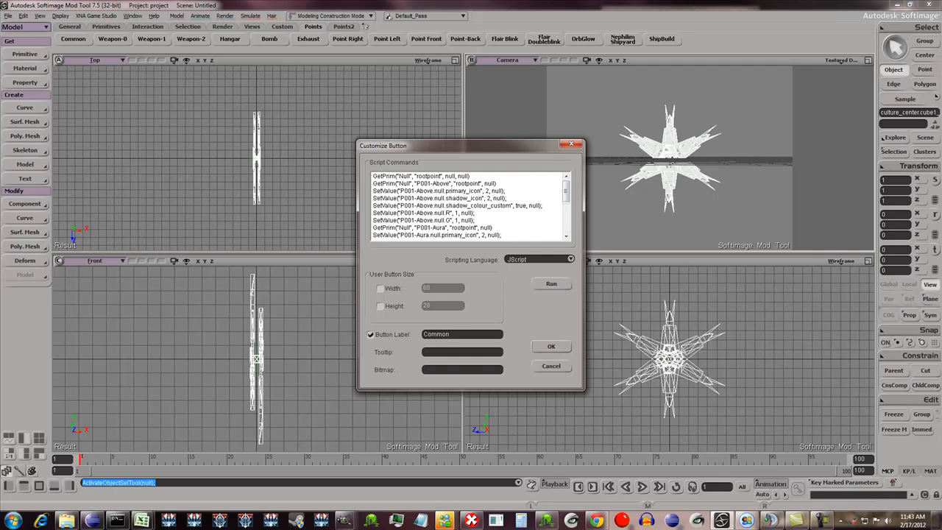
{"action": "left_click_drag", "start_coordinate": [566, 193], "coordinate": [567, 222]}
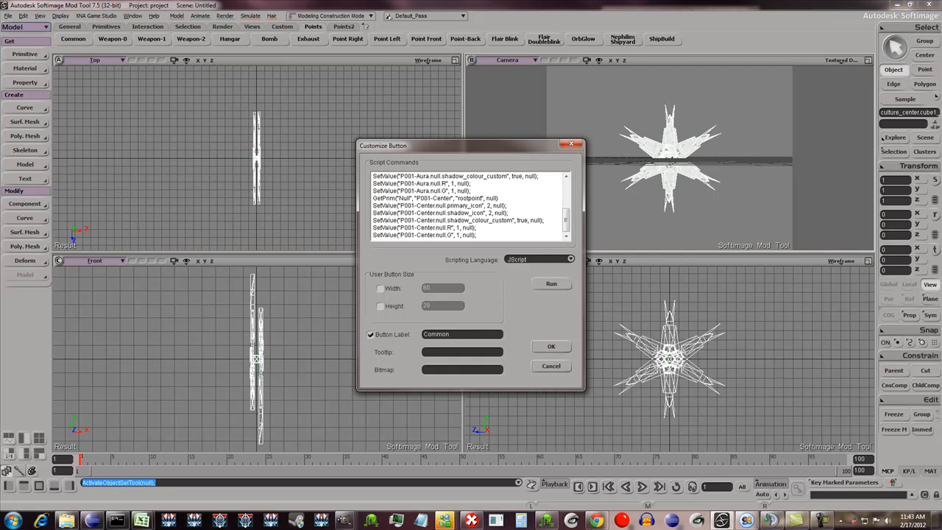
{"action": "left_click", "coordinate": [552, 366]}
- Run the Common points script to create the rootpoint nulls, and check P001-Above, P001-Aura and P001-Center in the Explorer
{"action": "left_click", "coordinate": [73, 39]}
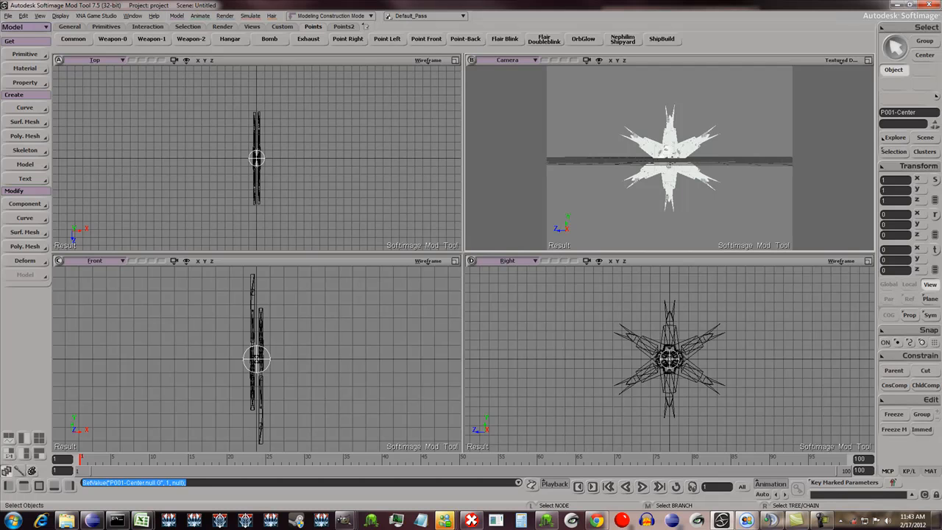
{"action": "key", "text": "8"}
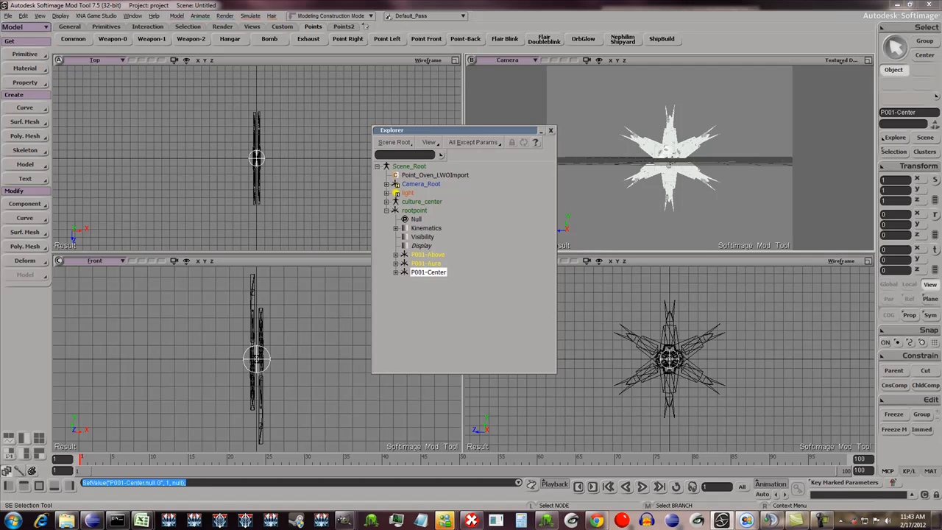
{"action": "left_click", "coordinate": [428, 255]}
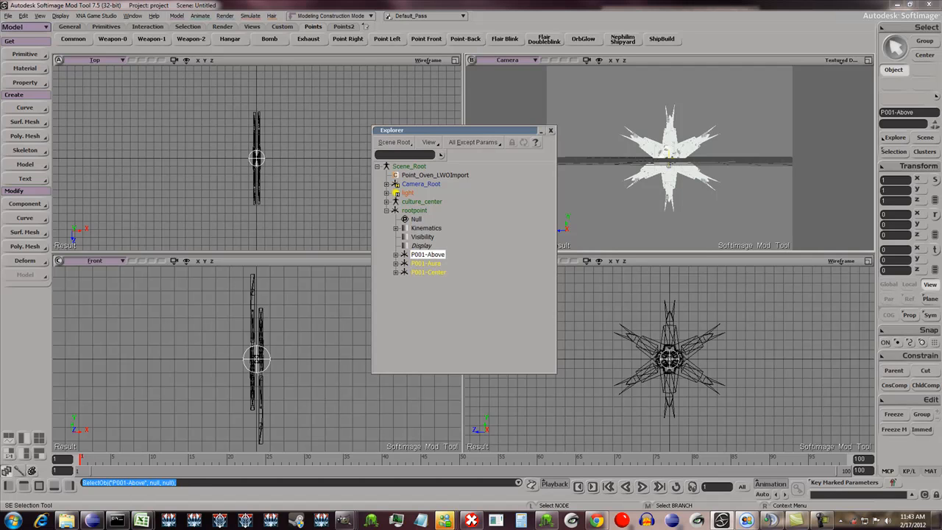
{"action": "left_click", "coordinate": [426, 263]}
{"action": "left_click", "coordinate": [429, 272]}
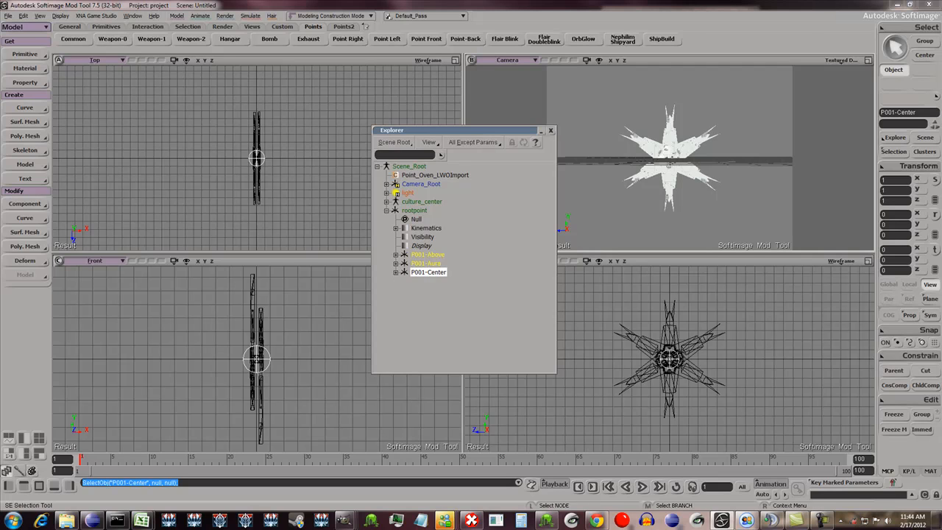
- Place the P001-Above null above the mesh's upper tip with its Y position at 8, and select P001-Aura
{"action": "left_click_drag", "start_coordinate": [442, 130], "coordinate": [349, 124]}
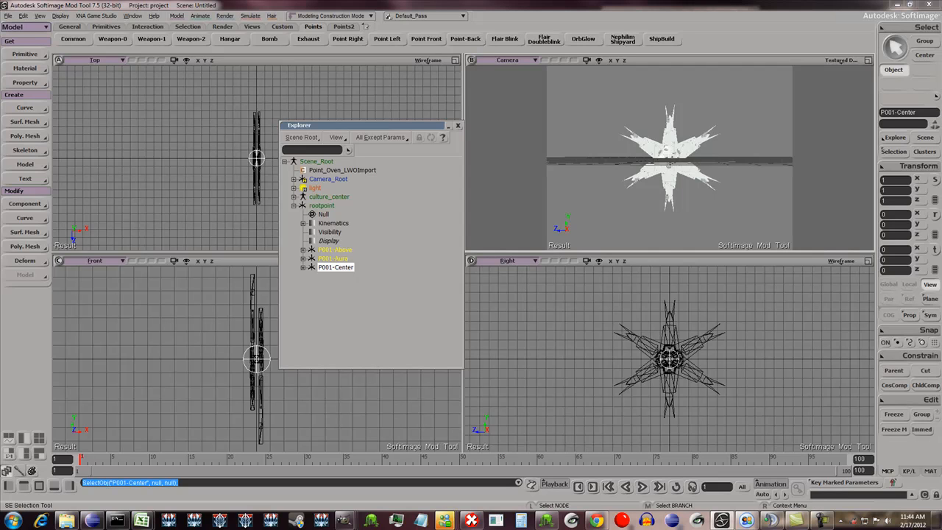
{"action": "left_click", "coordinate": [303, 250]}
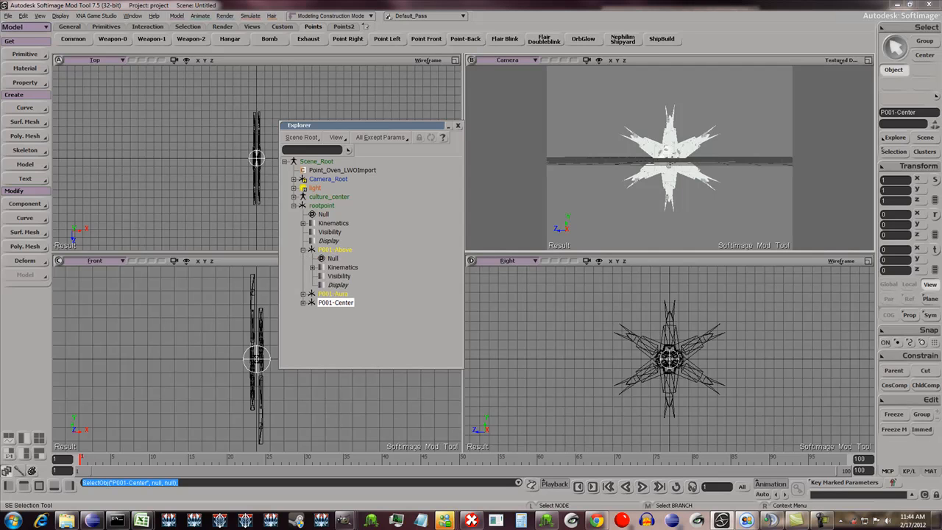
{"action": "left_click", "coordinate": [304, 250]}
{"action": "left_click", "coordinate": [335, 249]}
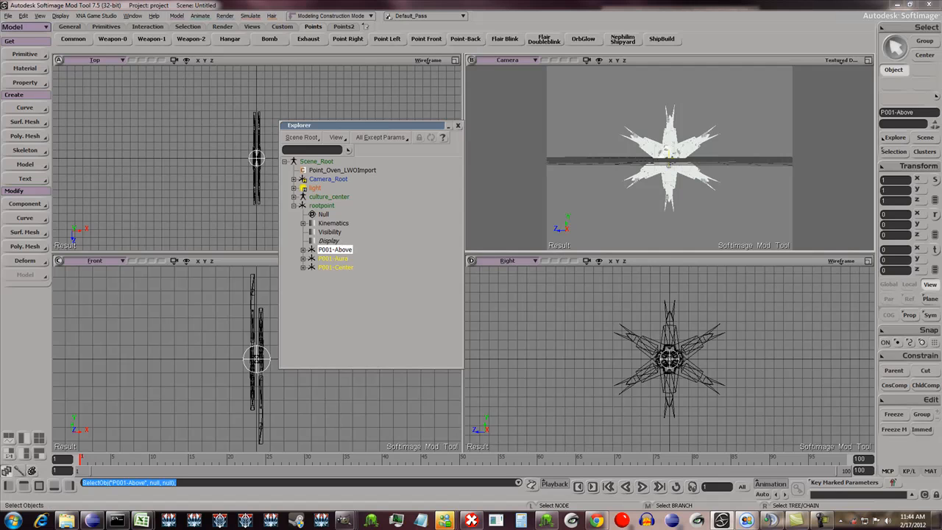
{"action": "key", "text": "v"}
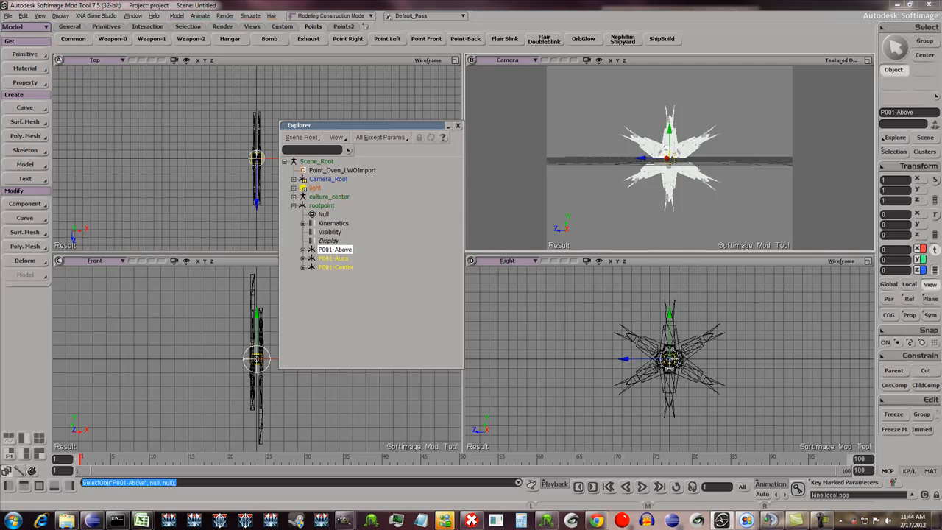
{"action": "scroll", "coordinate": [669, 359], "scroll_direction": "down", "scroll_amount": 1}
{"action": "left_click_drag", "start_coordinate": [670, 338], "coordinate": [670, 275]}
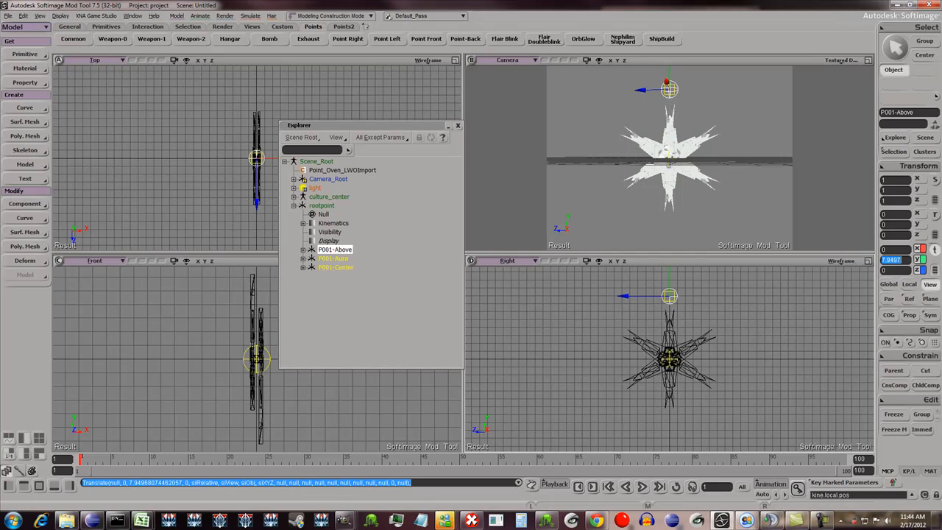
{"action": "type", "text": "8"}
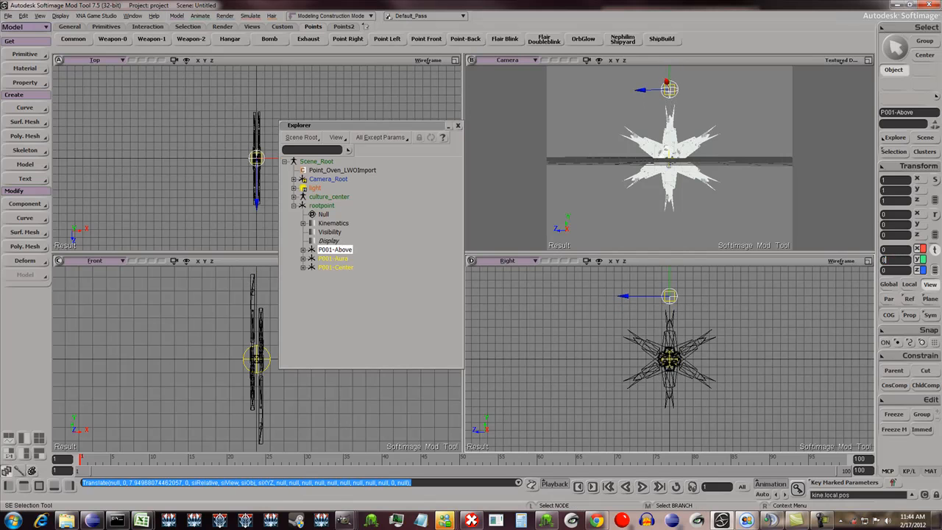
{"action": "left_click", "coordinate": [333, 258]}
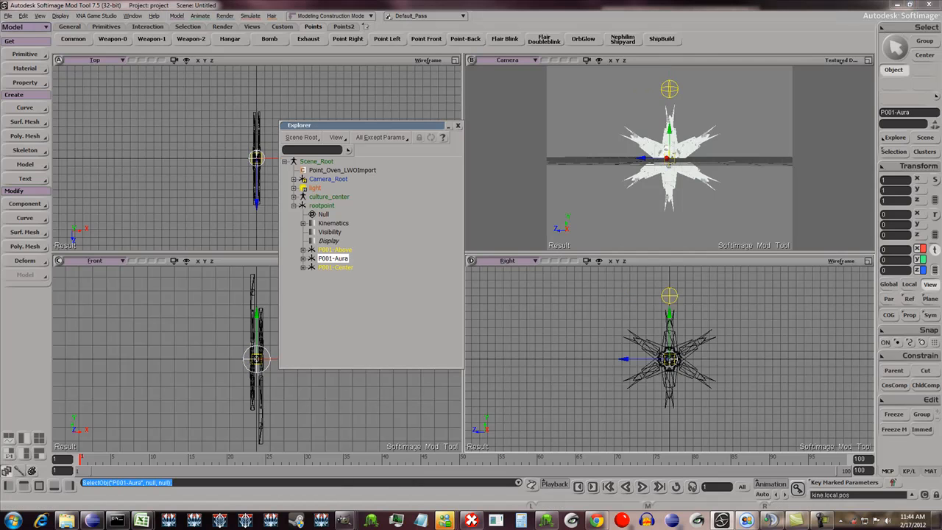
- Place the P001-Aura null below the mesh's lower tip by setting its Y position to -8
{"action": "left_click", "coordinate": [895, 260]}
{"action": "type", "text": "-8"}
{"action": "key", "text": "Tab"}
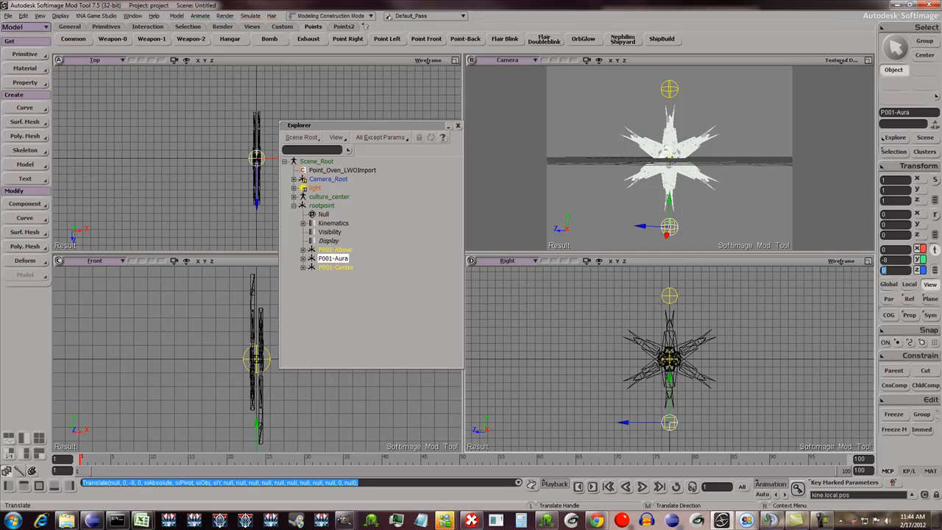
{"action": "key", "text": "space"}
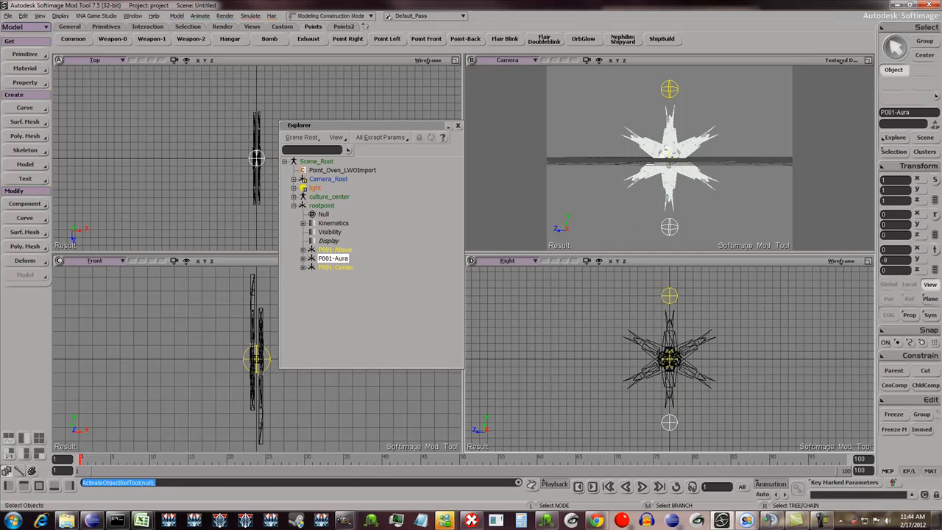
- Check the P001-Center null at the middle of the mesh, and clear the selection and close the Explorer
{"action": "left_click", "coordinate": [336, 267]}
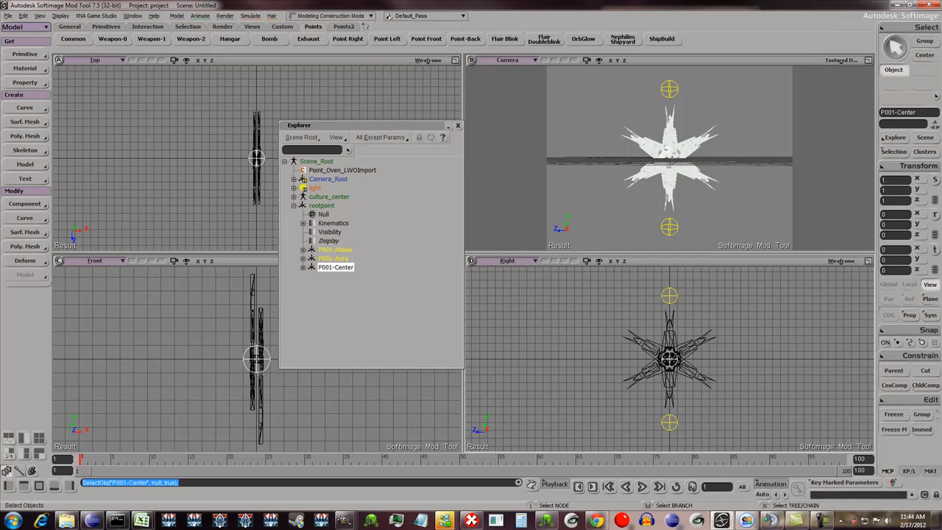
{"action": "left_click", "coordinate": [670, 335]}
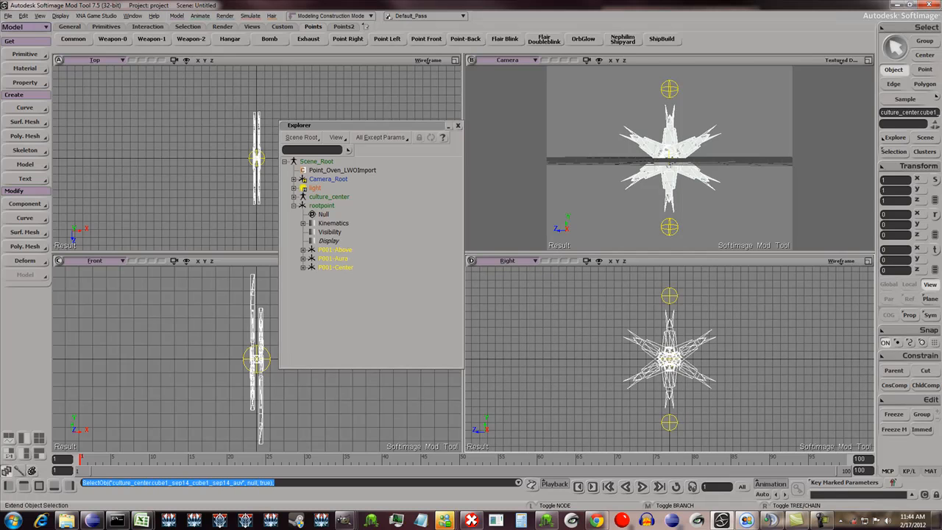
{"action": "key", "text": "ctrl+shift+a"}
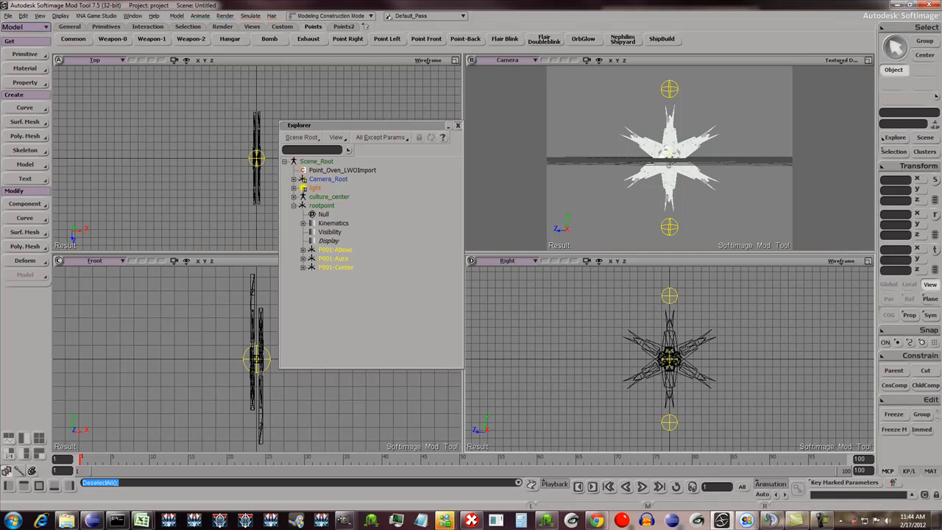
{"action": "left_click", "coordinate": [458, 126]}
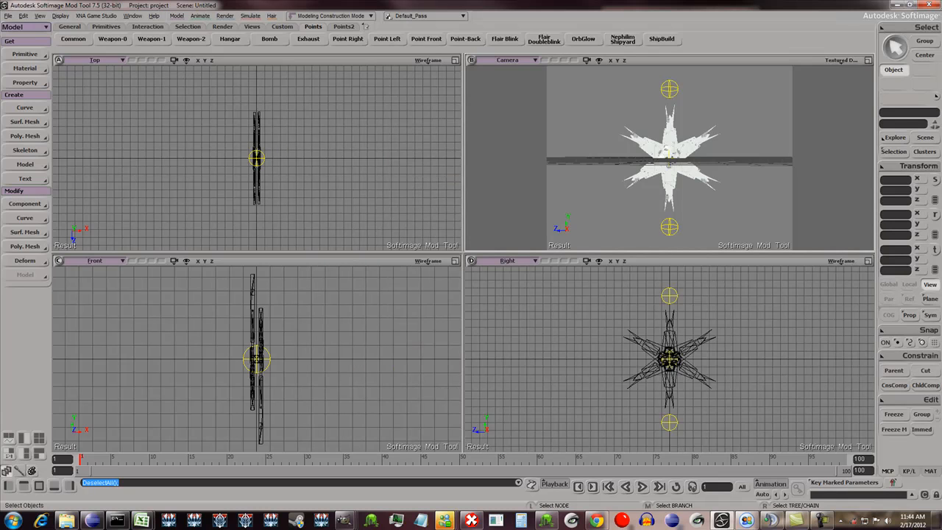
- Export the scene as an Ascii version 3.6 .xsi file named PlanetModule_CylonOrbitalCultureCenter in the dotXSI cylon folder
{"action": "left_click", "coordinate": [9, 15]}
{"action": "mouse_move", "coordinate": [22, 118]}
{"action": "left_click", "coordinate": [94, 133]}
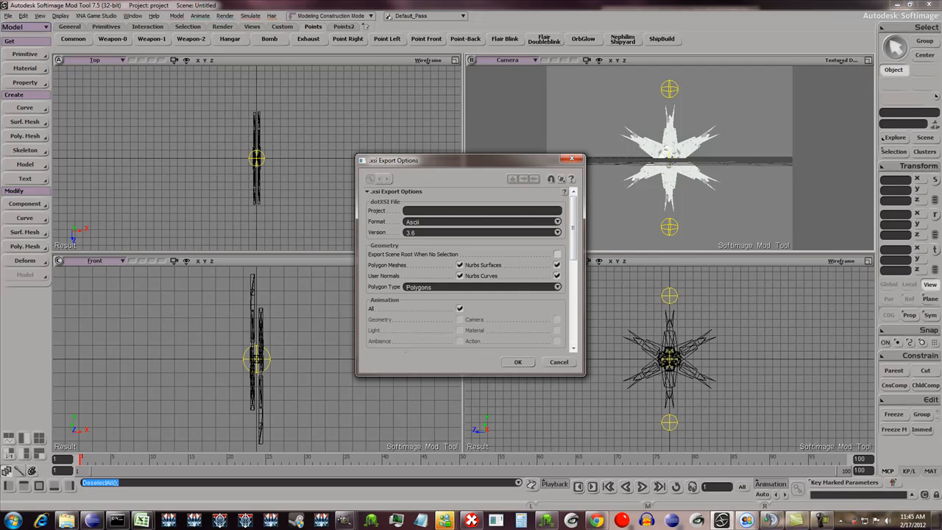
{"action": "left_click", "coordinate": [518, 362]}
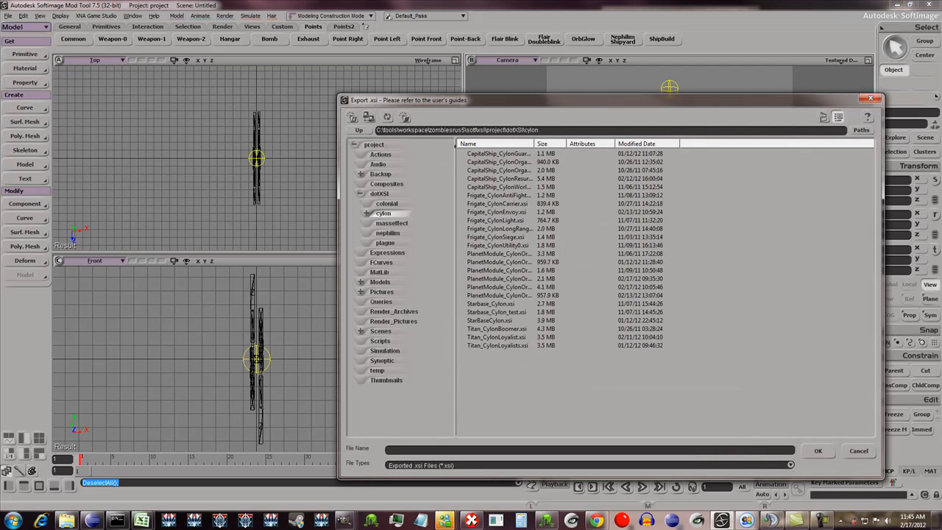
{"action": "type", "text": "PlanetModule_CylonOrbital"}
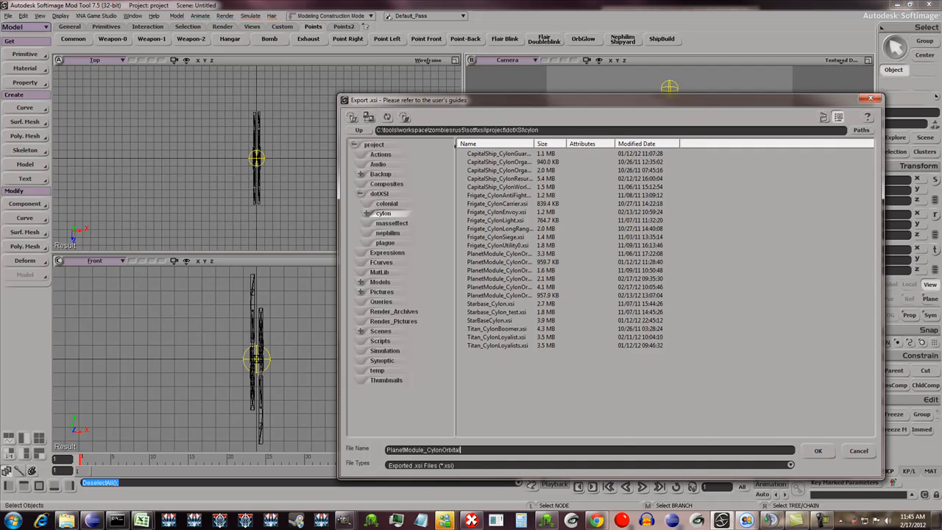
{"action": "type", "text": "CultureCenter"}
{"action": "key", "text": "Return"}
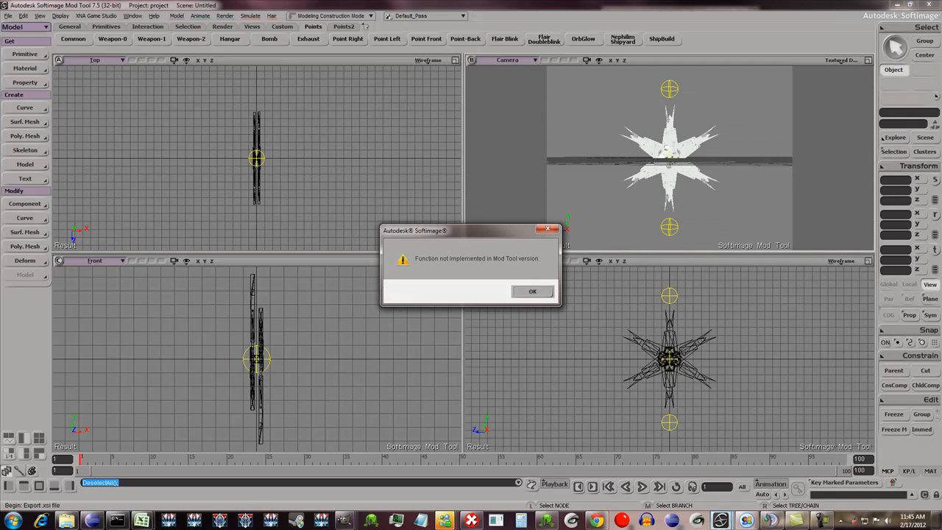
{"action": "key", "text": "Return"}
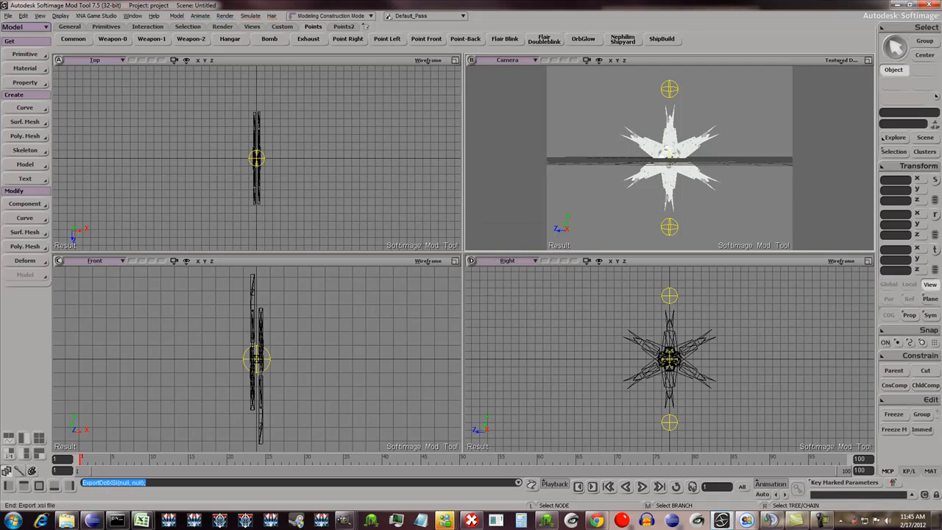
- Switch to the Command Prompt and review the convertxsi line of convert.bat in Notepad without changing it
{"action": "left_click", "coordinate": [118, 520]}
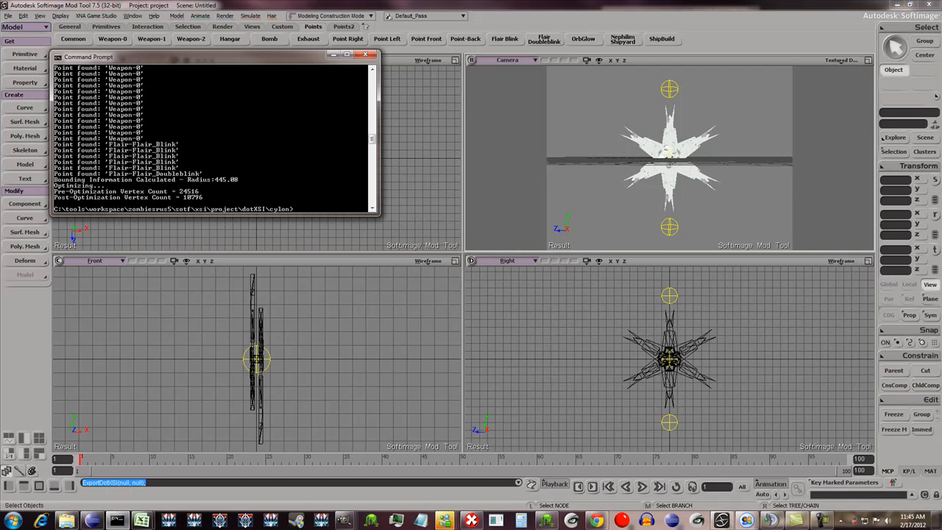
{"action": "left_click_drag", "start_coordinate": [198, 56], "coordinate": [304, 111]}
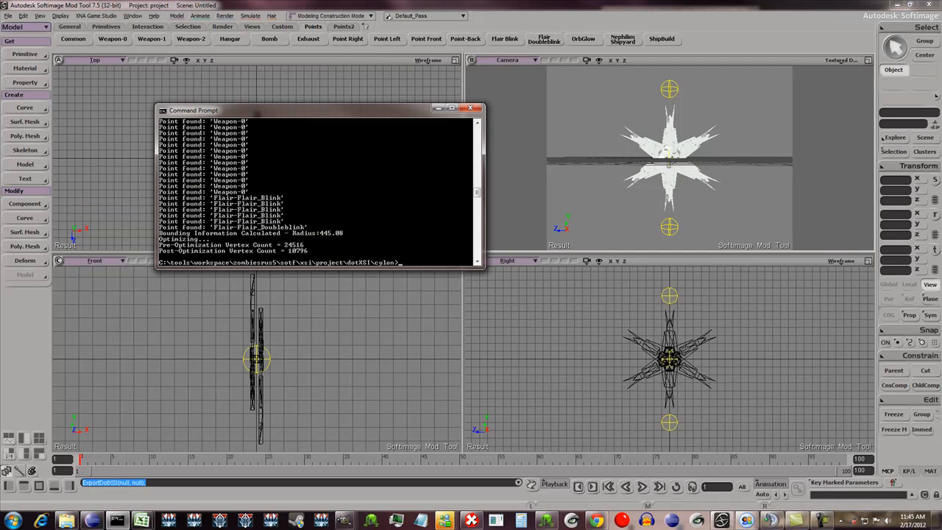
{"action": "type", "text": "notepad convert.bat"}
{"action": "key", "text": "Return"}
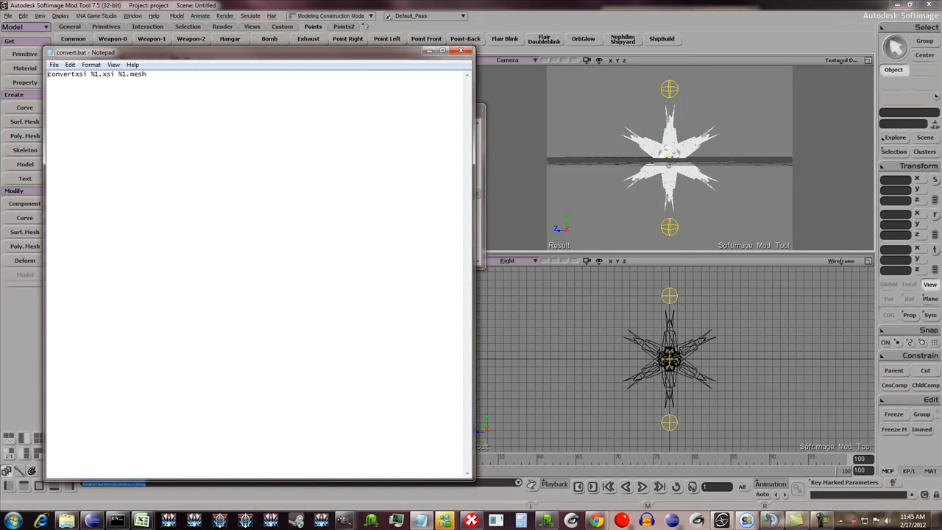
{"action": "left_click_drag", "start_coordinate": [91, 73], "coordinate": [147, 73]}
{"action": "left_click", "coordinate": [148, 74]}
{"action": "key", "text": "alt+F4"}
- Run the convert batch file on PlanetModule_CylonOrbitalCultureCenter to turn the exported .xsi into a .mesh file
{"action": "type", "text": "conver"}
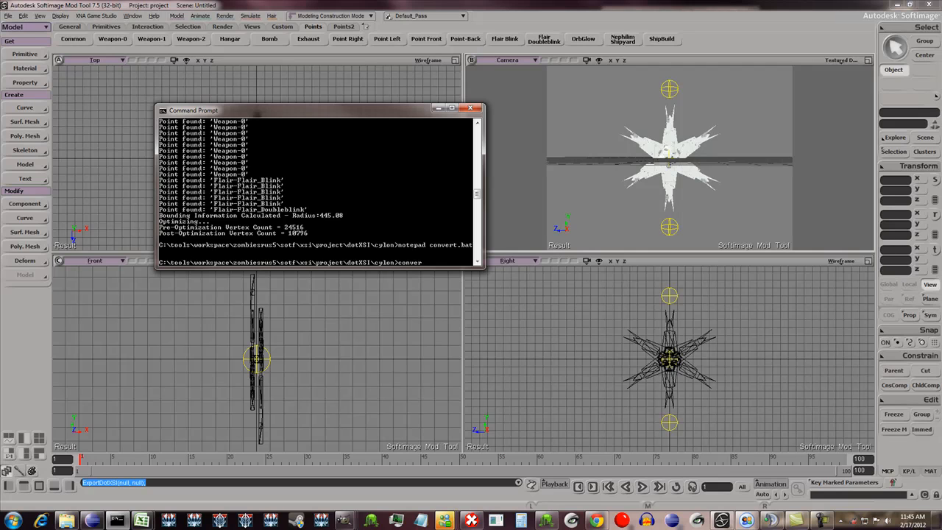
{"action": "type", "text": "t PlanetModule"}
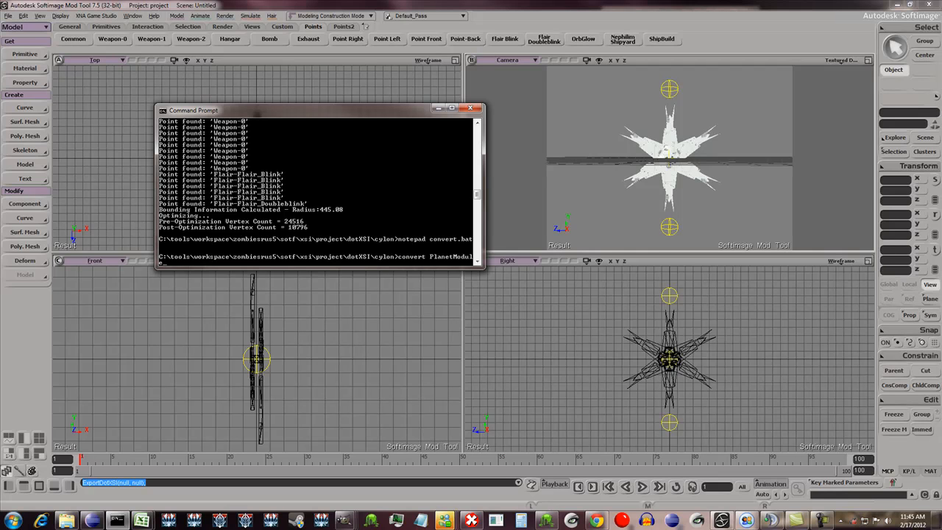
{"action": "type", "text": "_CylonOrbitalCultureCenter"}
{"action": "key", "text": "Return"}
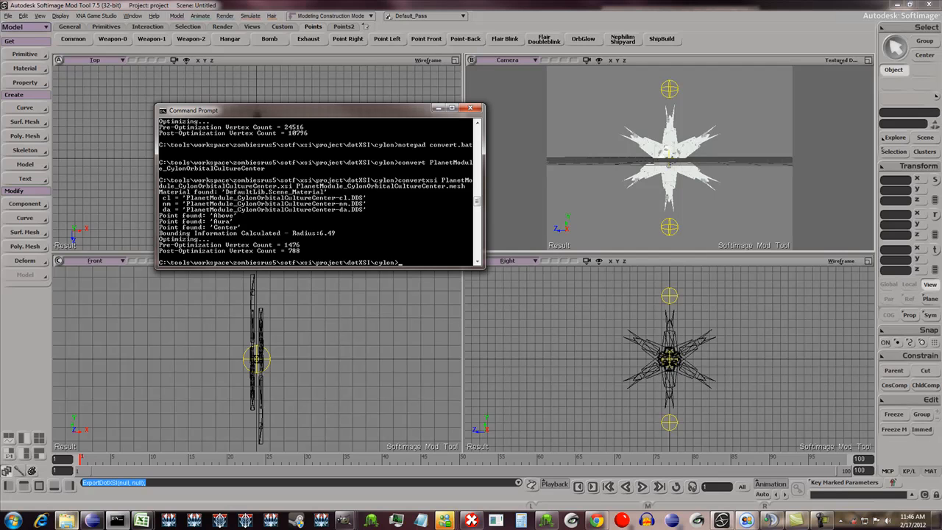
- Open PlanetModule_CylonOrbitalCultureCenter.mesh from the dotXSI cylon folder in WordPad and examine its texture names and point positions
{"action": "left_click", "coordinate": [67, 520]}
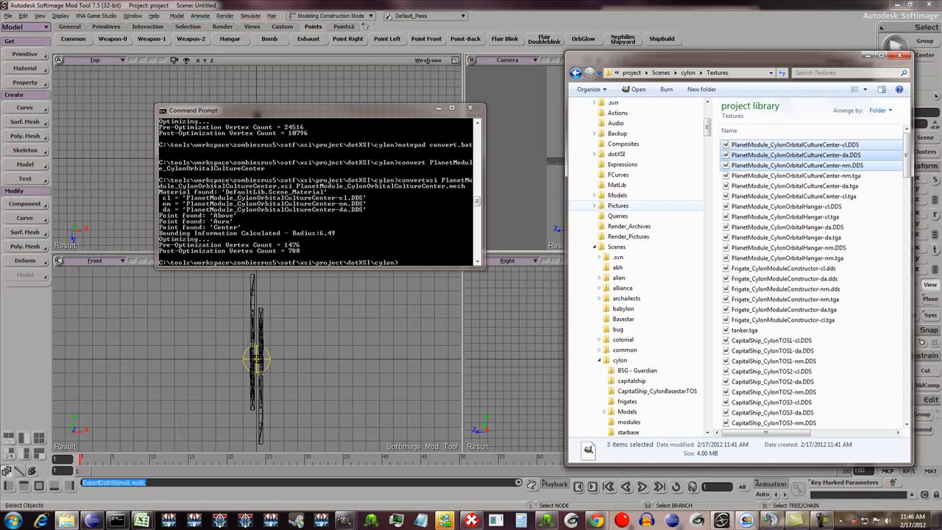
{"action": "left_click", "coordinate": [617, 154]}
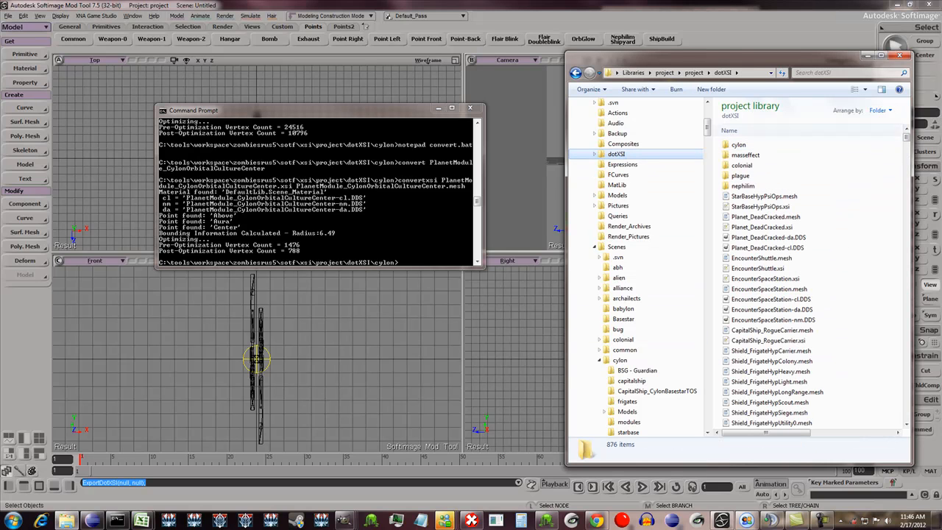
{"action": "left_click", "coordinate": [739, 145]}
{"action": "double_click", "coordinate": [739, 145]}
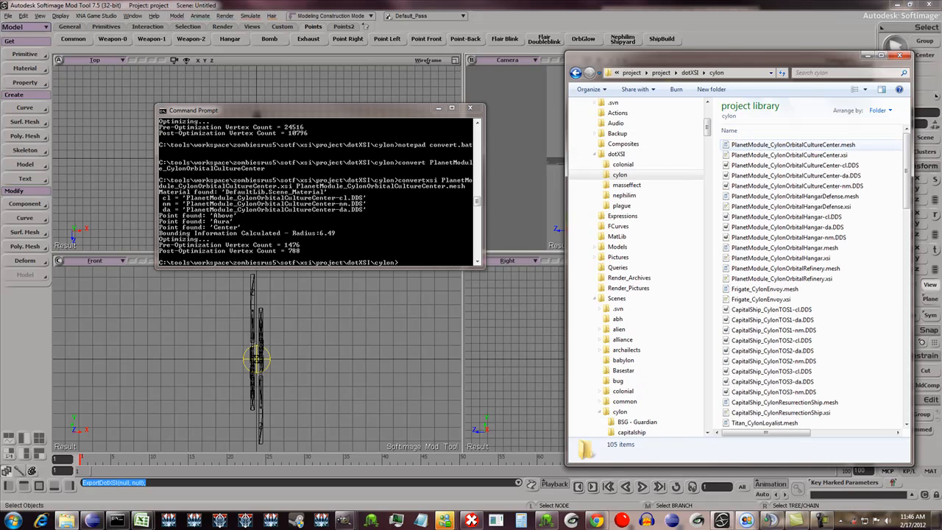
{"action": "left_click", "coordinate": [739, 145]}
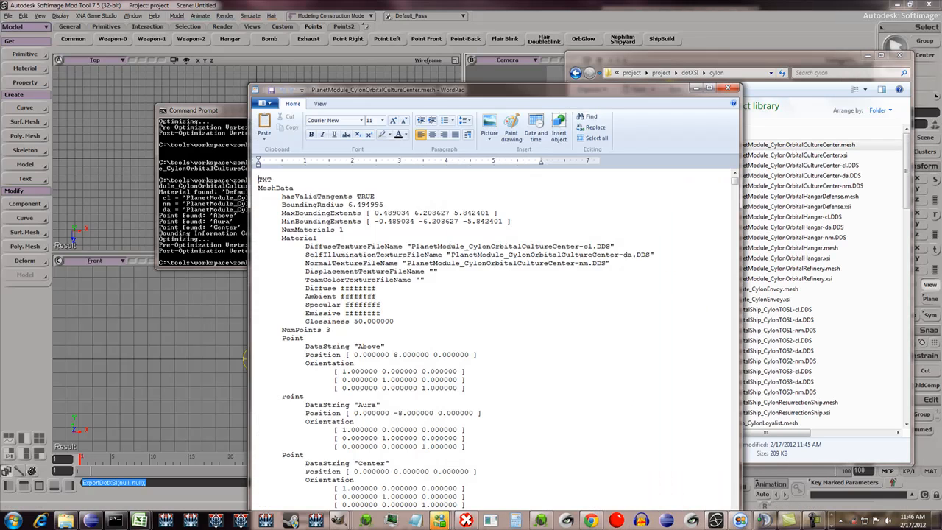
{"action": "left_click_drag", "start_coordinate": [515, 91], "coordinate": [476, 30]}
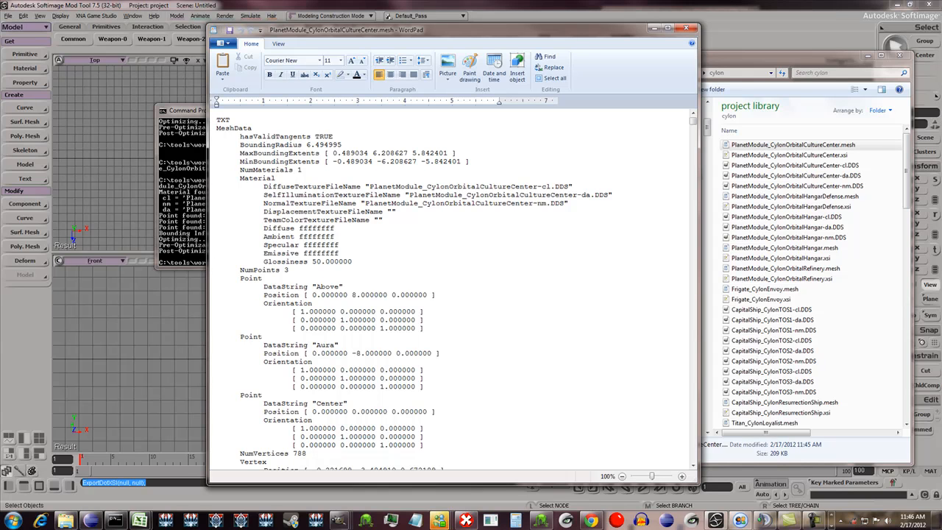
{"action": "scroll", "coordinate": [452, 290], "scroll_direction": "down", "scroll_amount": 3}
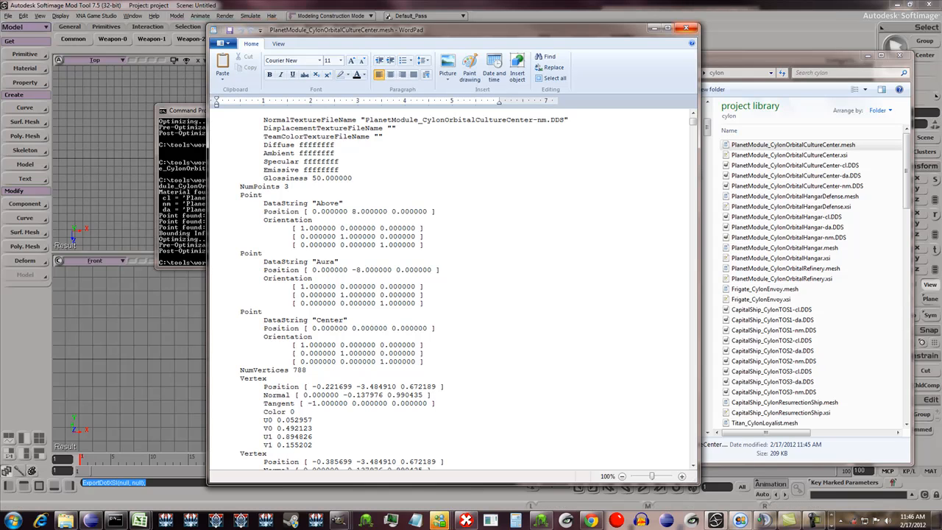
{"action": "scroll", "coordinate": [452, 291], "scroll_direction": "up", "scroll_amount": 3}
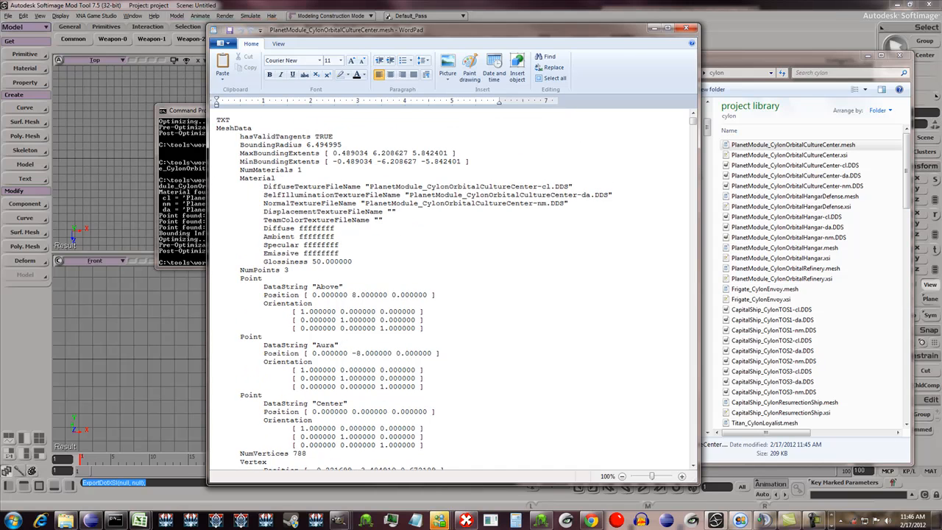
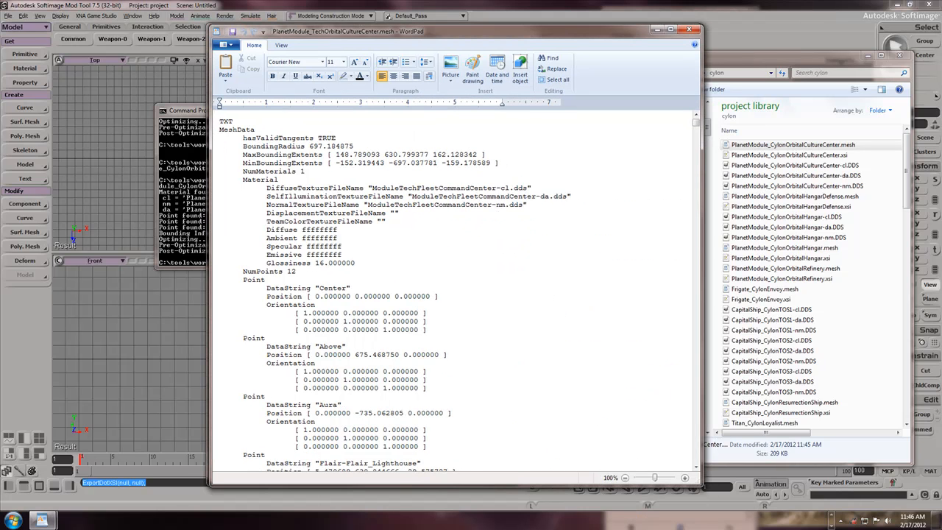
- Check the bounding radius in the .mesh files and divide 700 by 6.5 in Calculator to get a scale factor
{"action": "double_click", "coordinate": [315, 147]}
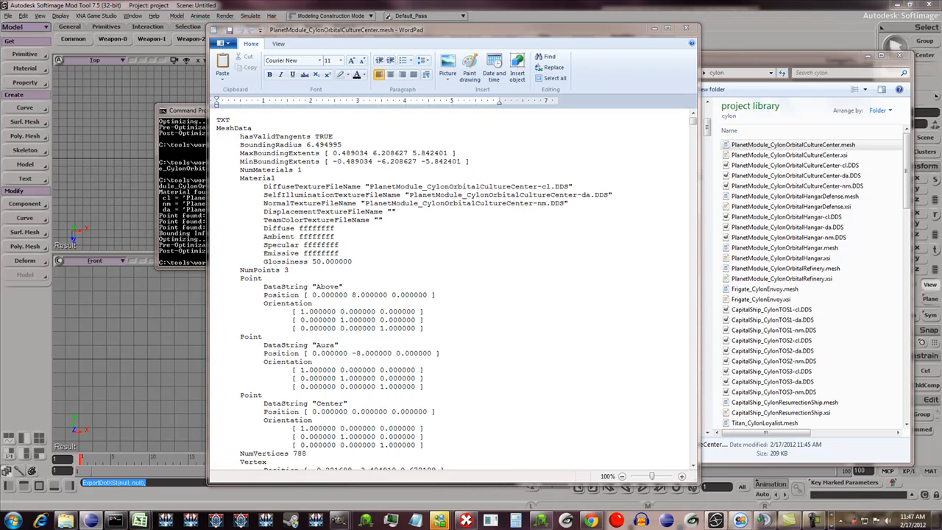
{"action": "left_click", "coordinate": [686, 28]}
{"action": "left_click", "coordinate": [13, 521]}
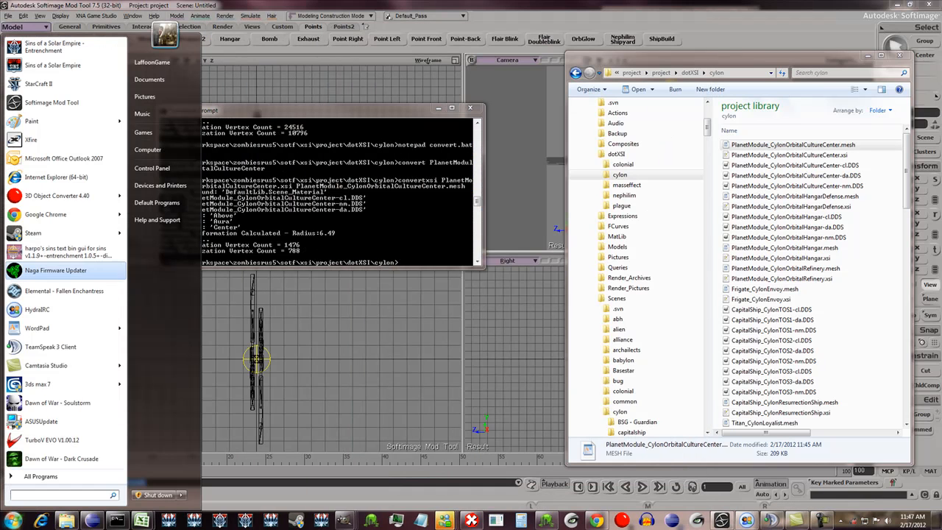
{"action": "left_click", "coordinate": [41, 476]}
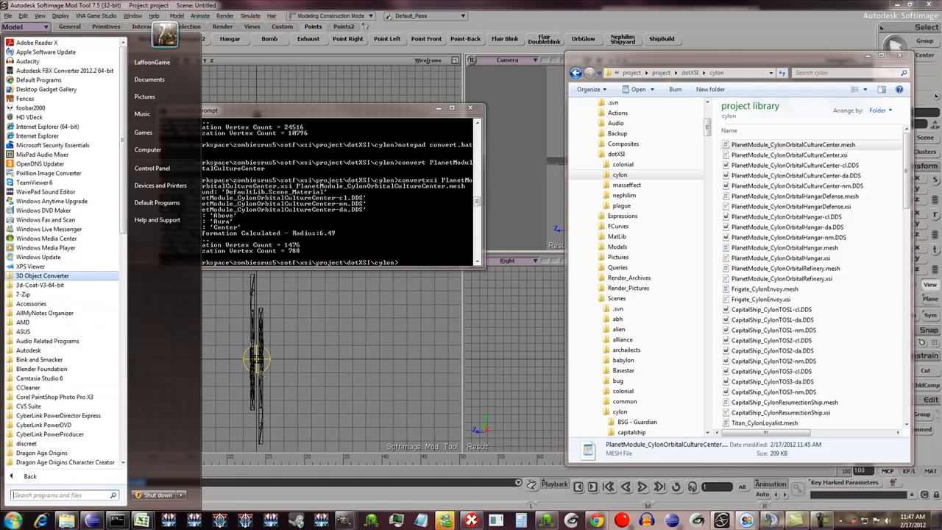
{"action": "left_click", "coordinate": [31, 304]}
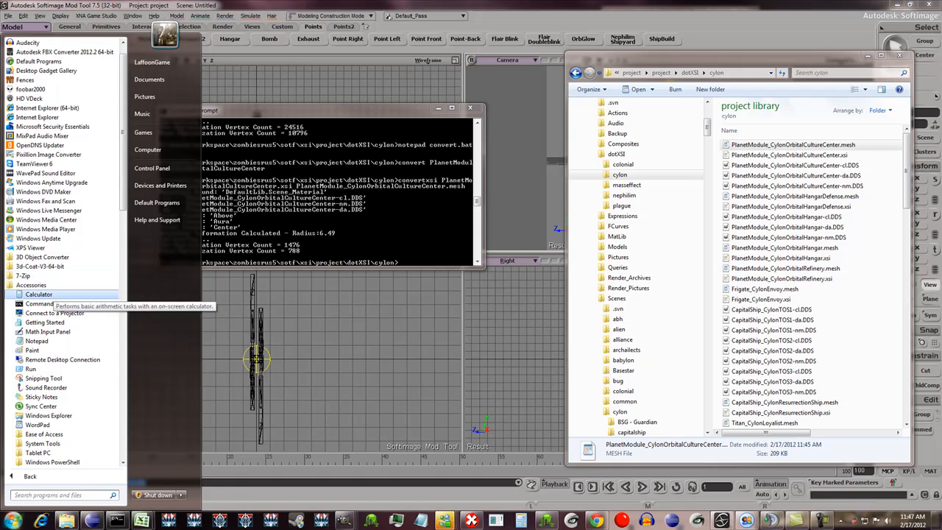
{"action": "left_click", "coordinate": [37, 295]}
{"action": "type", "text": "700/6.5"}
{"action": "key", "text": "Return"}
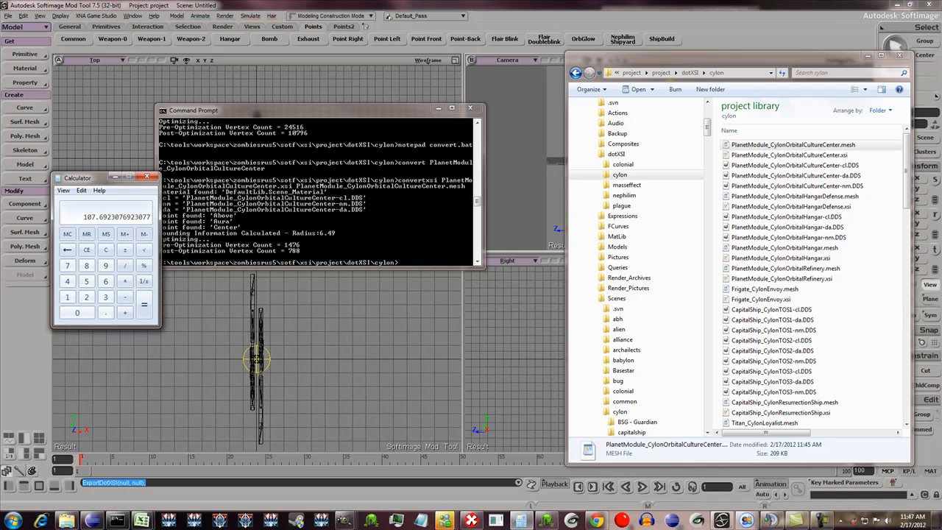
- Back in Softimage Mod Tool, scale the culture center mesh to 107 in X, Y and Z
{"action": "left_click", "coordinate": [508, 26]}
{"action": "left_click", "coordinate": [670, 140]}
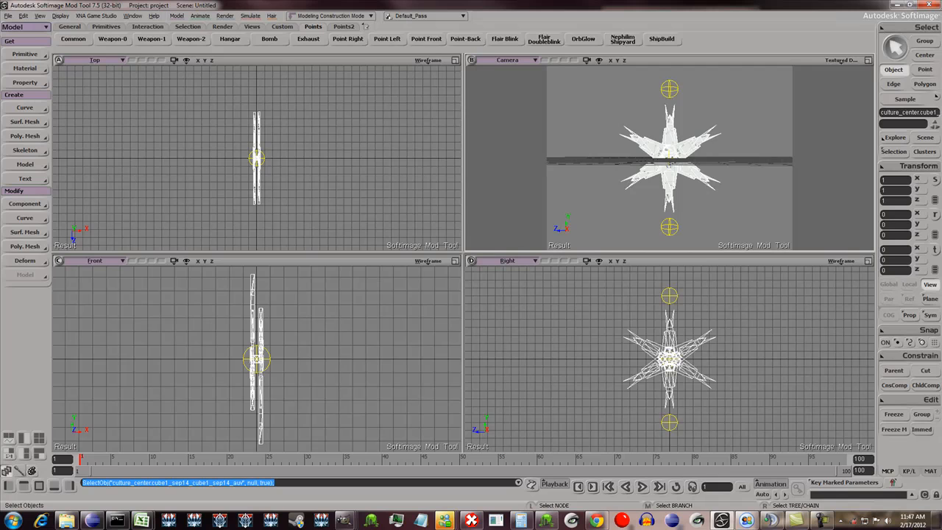
{"action": "left_click", "coordinate": [886, 180]}
{"action": "type", "text": "107"}
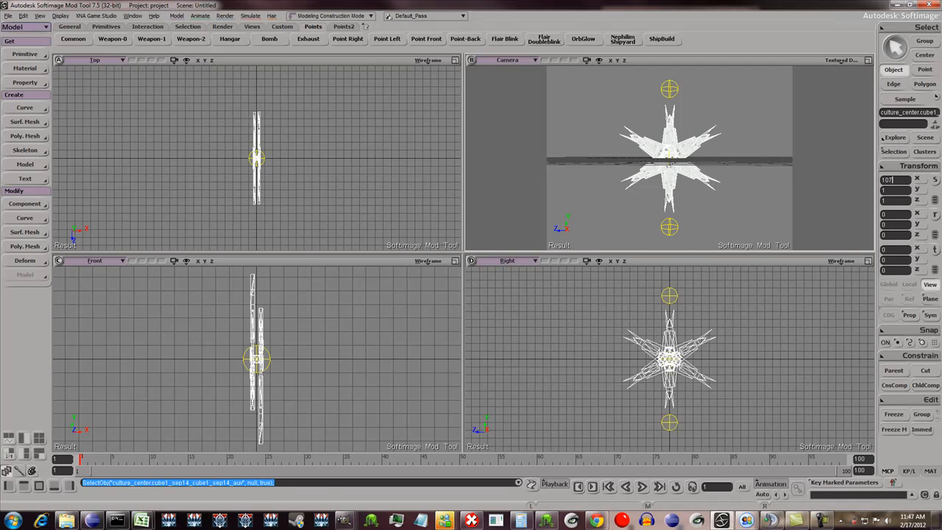
{"action": "key", "text": "Tab"}
{"action": "type", "text": "107"}
{"action": "key", "text": "Tab"}
{"action": "type", "text": "107"}
{"action": "key", "text": "Tab"}
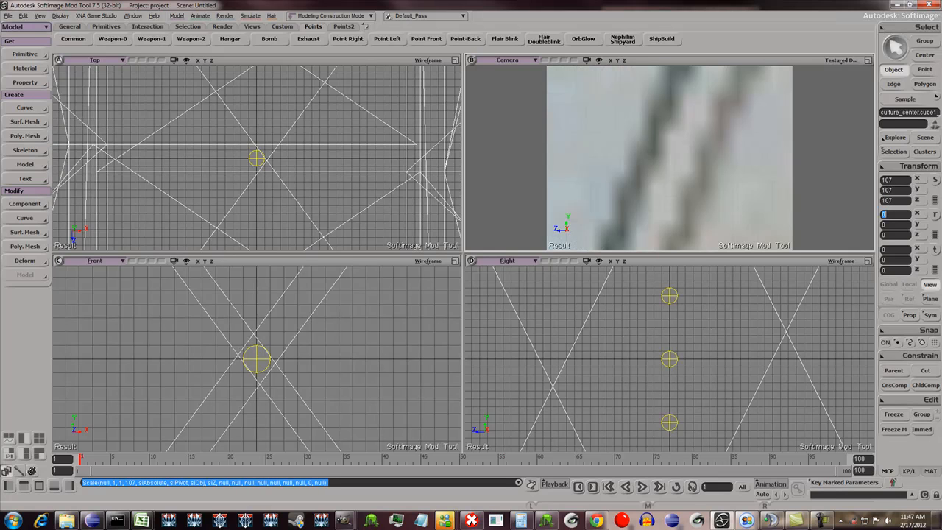
{"action": "type", "text": "-2"}
{"action": "key", "text": "Return"}
{"action": "type", "text": "0"}
{"action": "key", "text": "Return"}
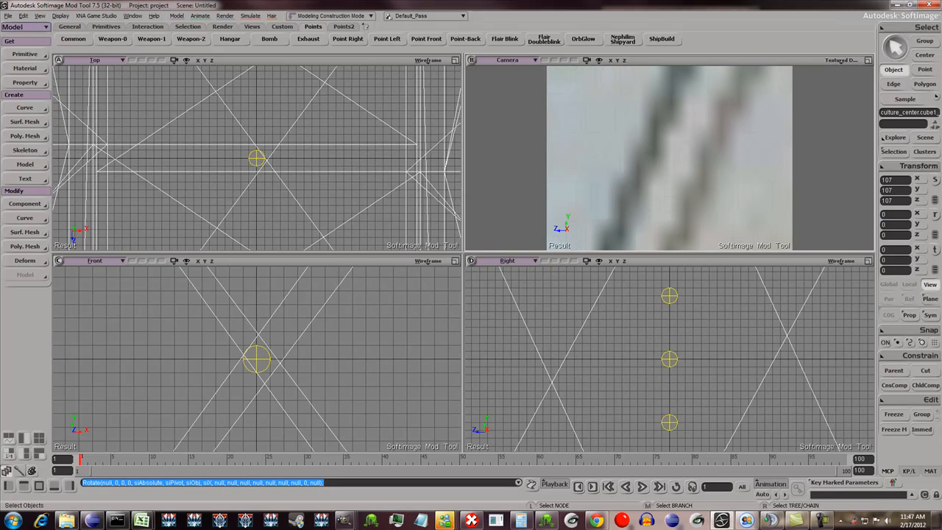
- Select the P001-Above null under rootpoint in the Explorer and set its Y position to 800
{"action": "left_click", "coordinate": [669, 157]}
{"action": "scroll", "coordinate": [670, 159], "scroll_direction": "down", "scroll_amount": 10}
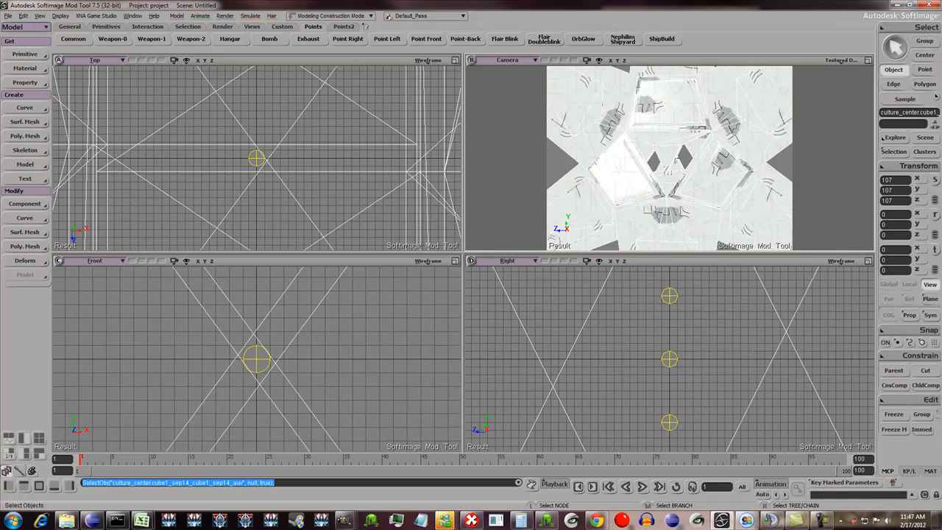
{"action": "scroll", "coordinate": [670, 359], "scroll_direction": "down", "scroll_amount": 8}
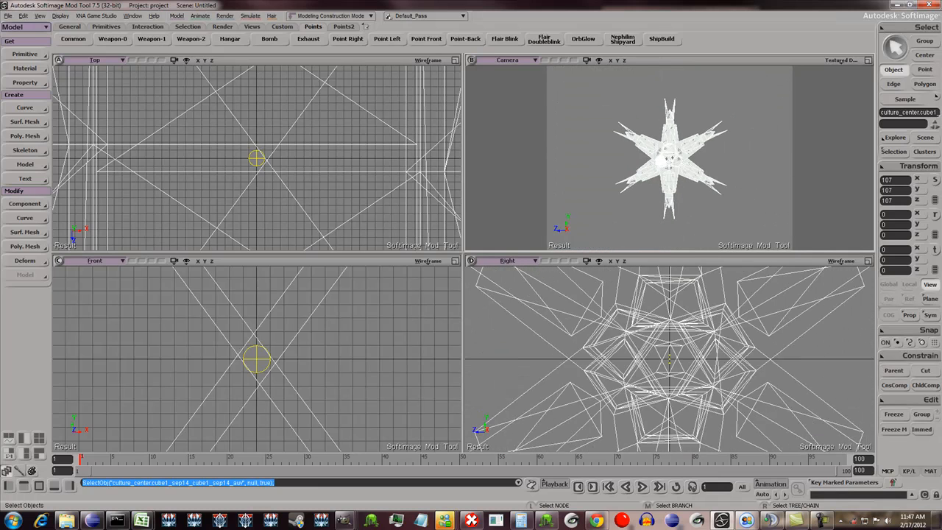
{"action": "scroll", "coordinate": [670, 358], "scroll_direction": "down", "scroll_amount": 6}
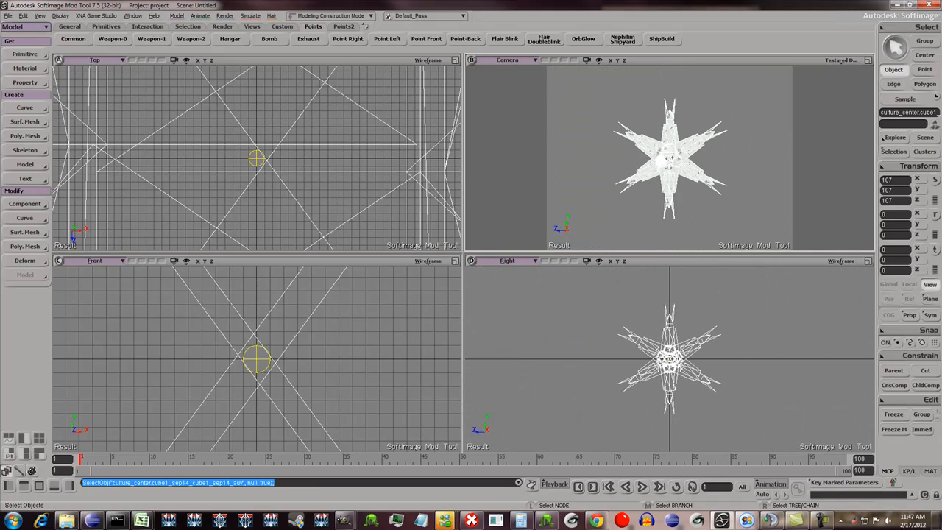
{"action": "key", "text": "8"}
{"action": "left_click", "coordinate": [293, 205]}
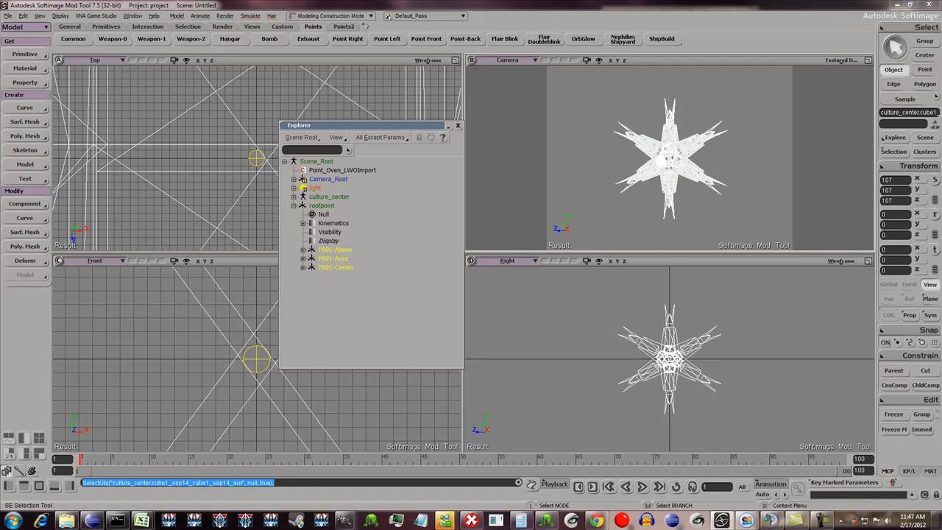
{"action": "left_click", "coordinate": [335, 249]}
{"action": "key", "text": "v"}
{"action": "left_click_drag", "start_coordinate": [669, 324], "coordinate": [669, 260]}
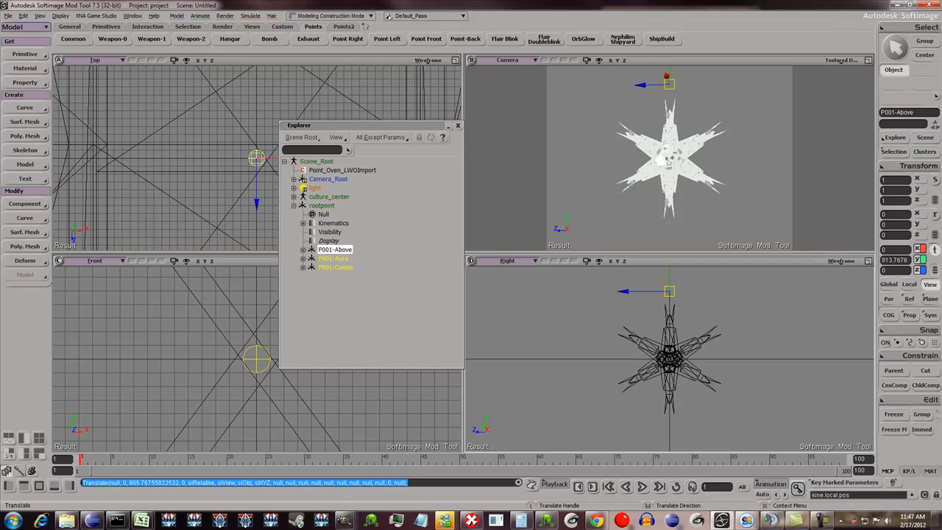
{"action": "type", "text": "800"}
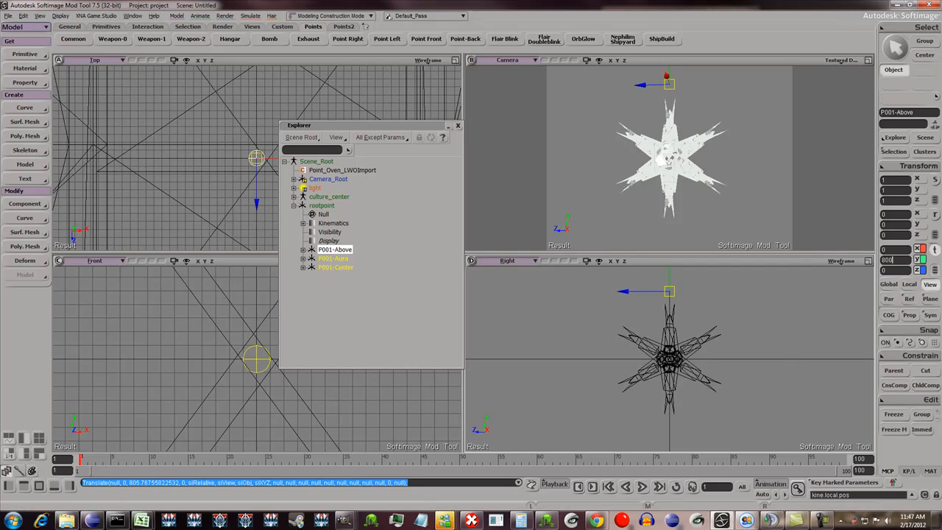
{"action": "key", "text": "Tab"}
- Set the Y position of the P001-Aura null to -800
{"action": "left_click", "coordinate": [334, 258]}
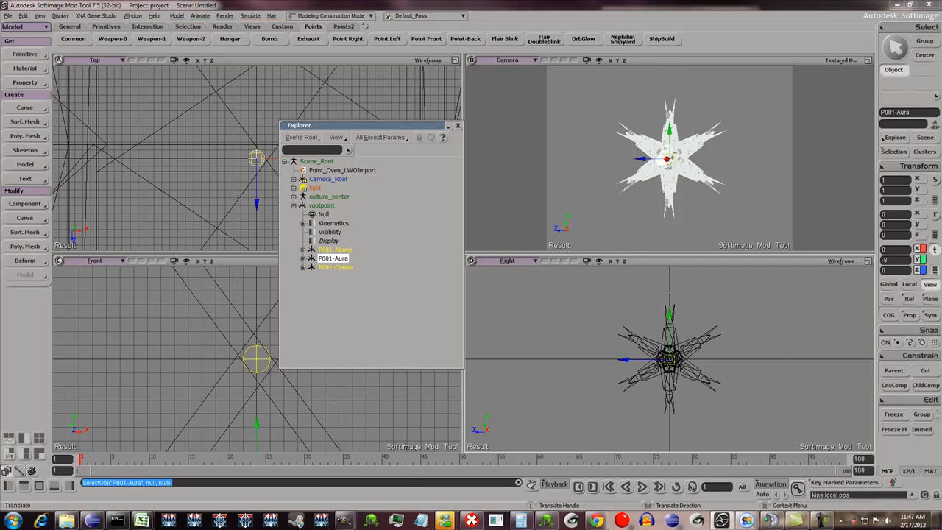
{"action": "left_click", "coordinate": [894, 260]}
{"action": "type", "text": "-18"}
{"action": "key", "text": "BackSpace"}
{"action": "key", "text": "BackSpace"}
{"action": "type", "text": "9-800"}
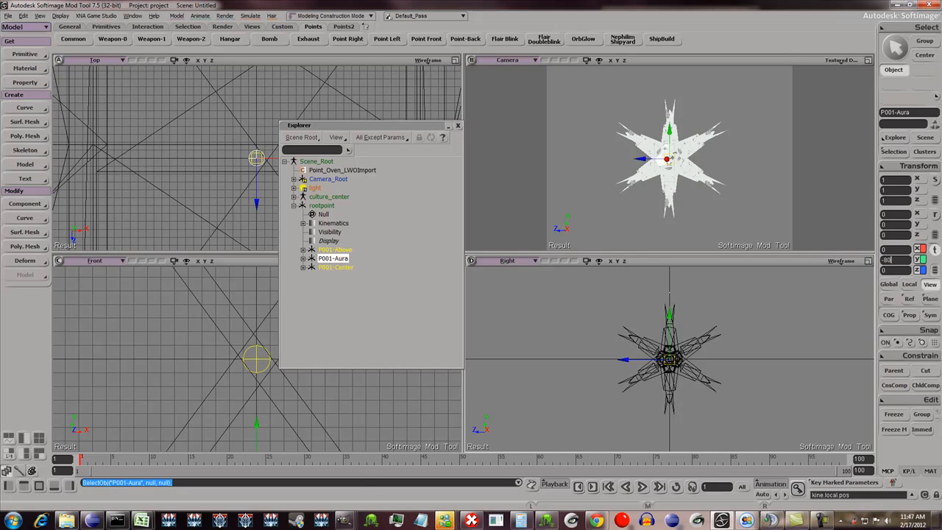
{"action": "key", "text": "Tab"}
{"action": "key", "text": "space"}
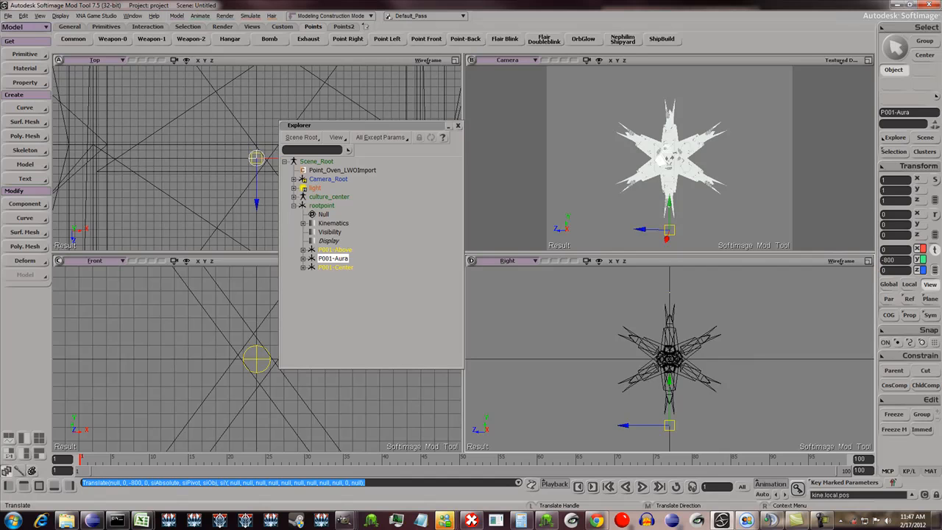
- Review the script commands behind the Flair Blink custom button without changing them
{"action": "scroll", "coordinate": [669, 359], "scroll_direction": "up", "scroll_amount": 2}
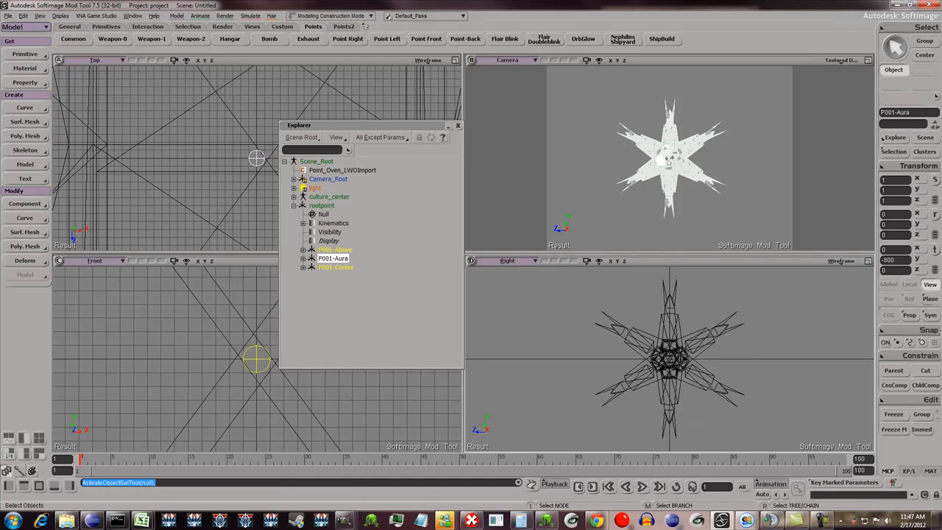
{"action": "scroll", "coordinate": [670, 157], "scroll_direction": "up", "scroll_amount": 3}
{"action": "scroll", "coordinate": [669, 158], "scroll_direction": "down", "scroll_amount": 2}
{"action": "key", "text": "o"}
{"action": "mouse_move", "coordinate": [669, 157]}
{"action": "left_mouse_down"}
{"action": "mouse_move", "coordinate": [516, 165]}
{"action": "mouse_move", "coordinate": [759, 163]}
{"action": "mouse_move", "coordinate": [658, 162]}
{"action": "left_mouse_up"}
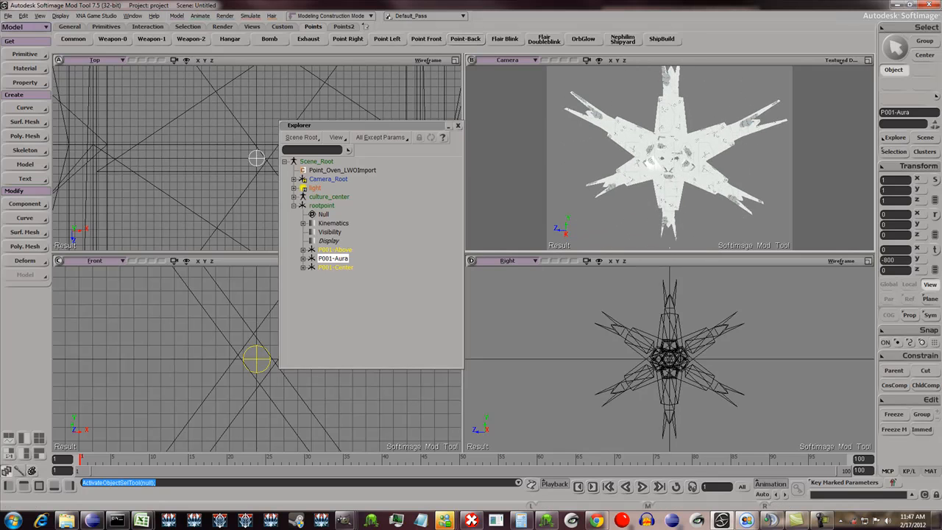
{"action": "right_click", "coordinate": [505, 40]}
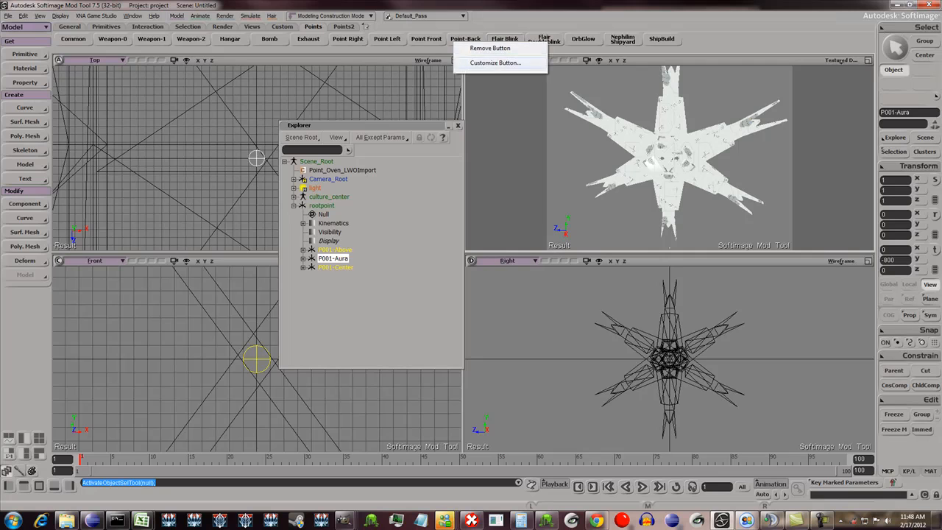
{"action": "left_click", "coordinate": [503, 67]}
{"action": "key", "text": "ctrl+a"}
{"action": "scroll", "coordinate": [469, 206], "scroll_direction": "up", "scroll_amount": 7}
{"action": "scroll", "coordinate": [470, 206], "scroll_direction": "down", "scroll_amount": 4}
{"action": "scroll", "coordinate": [470, 206], "scroll_direction": "down", "scroll_amount": 4}
{"action": "scroll", "coordinate": [470, 206], "scroll_direction": "up", "scroll_amount": 4}
{"action": "scroll", "coordinate": [470, 206], "scroll_direction": "down", "scroll_amount": 3}
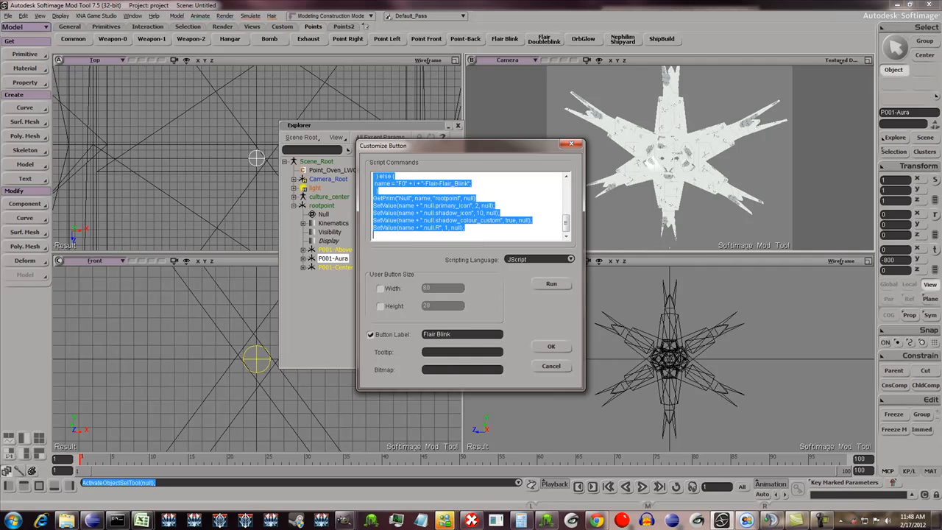
{"action": "left_click", "coordinate": [552, 365]}
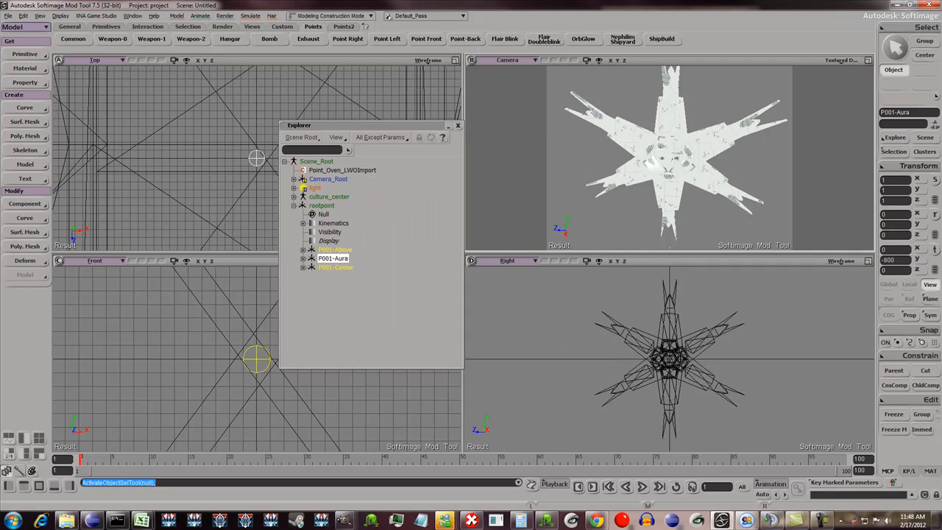
- Create two Flair Blink nulls under rootpoint and check each one by selecting it in the Explorer
{"action": "left_click", "coordinate": [506, 39]}
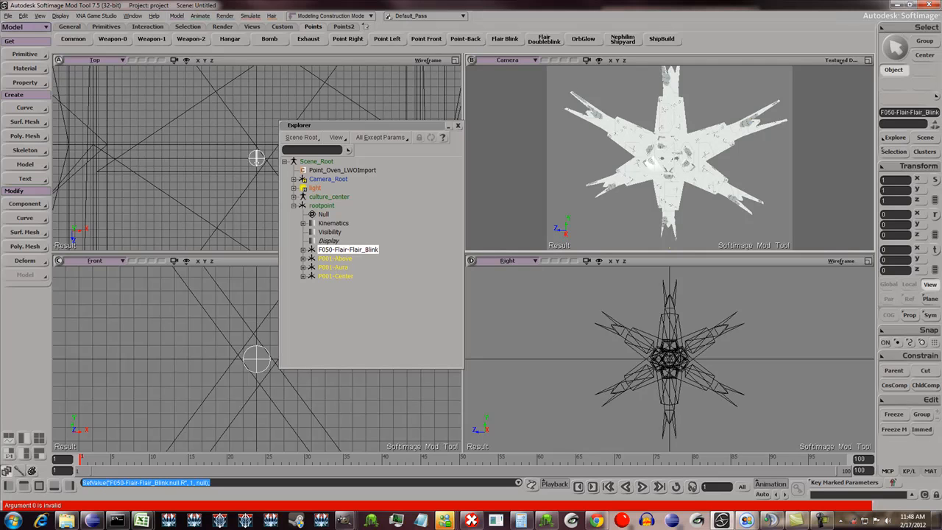
{"action": "left_click", "coordinate": [335, 258]}
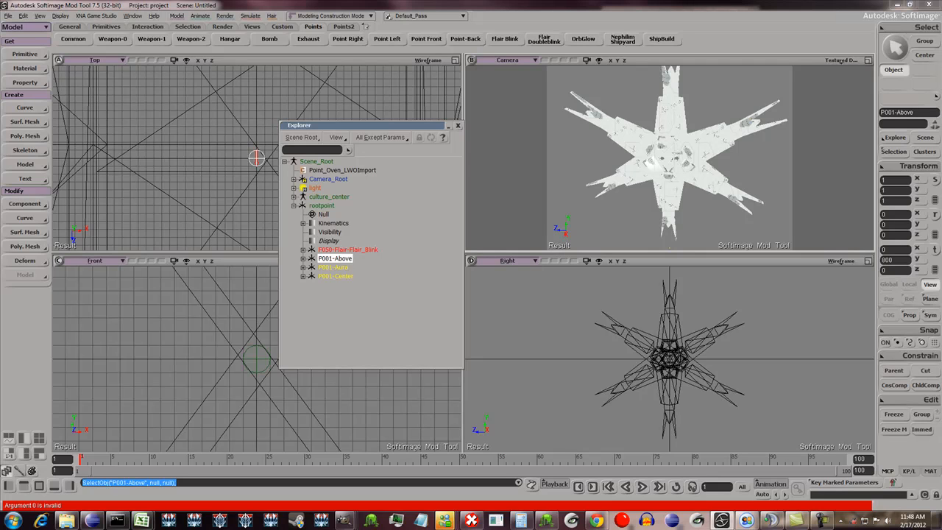
{"action": "left_click", "coordinate": [348, 250]}
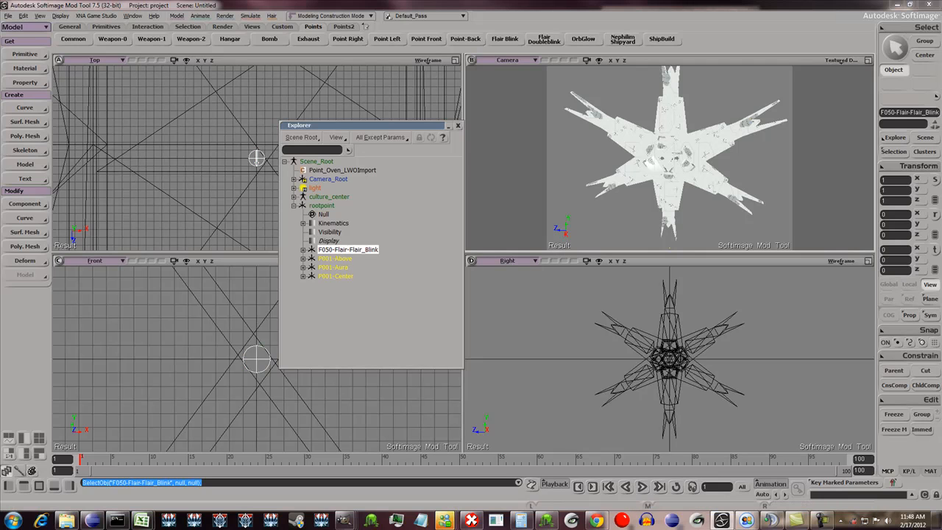
{"action": "left_click", "coordinate": [545, 39]}
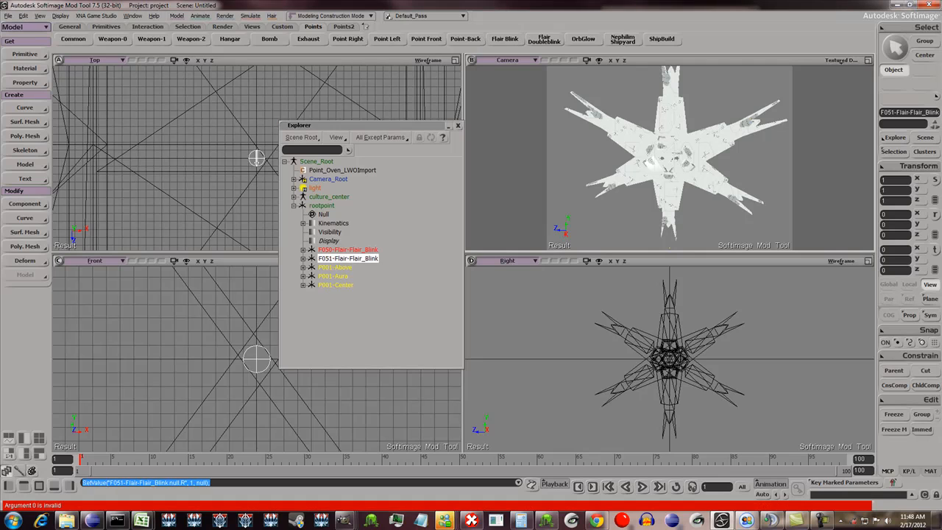
{"action": "left_click", "coordinate": [348, 250]}
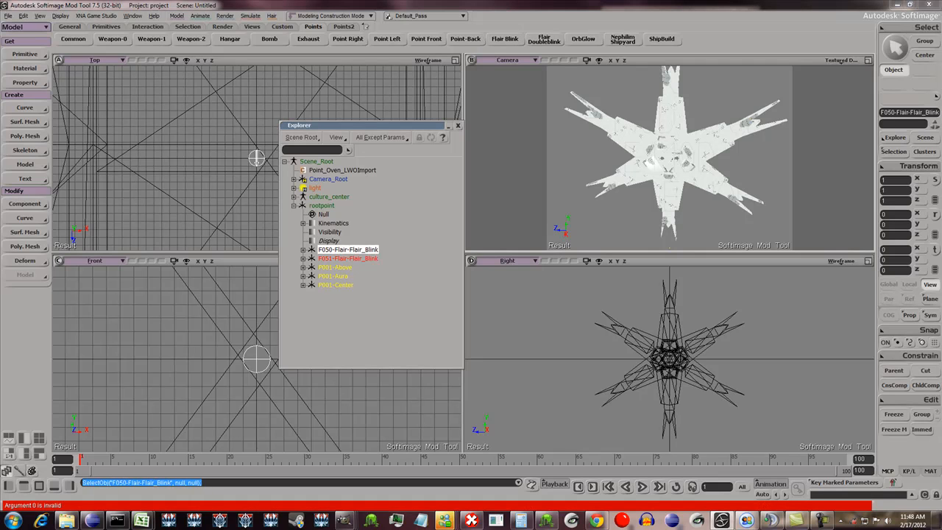
{"action": "left_click", "coordinate": [348, 259]}
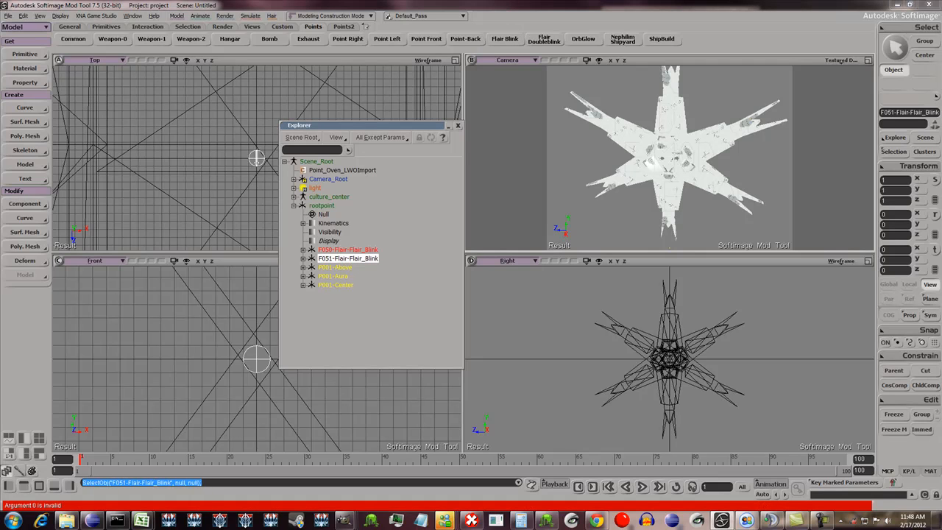
{"action": "left_click", "coordinate": [348, 250]}
{"action": "left_click", "coordinate": [348, 258]}
{"action": "left_click", "coordinate": [349, 250]}
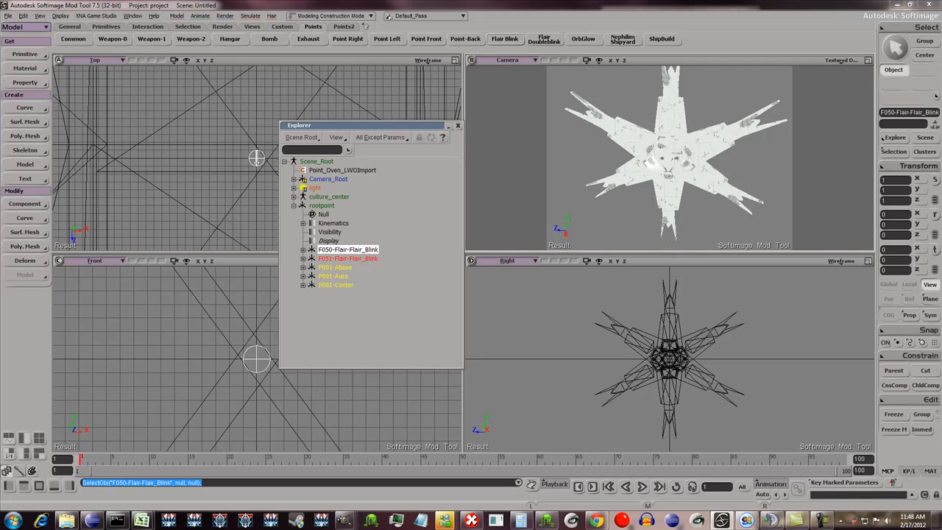
- Create four more Flair Blink nulls under rootpoint
{"action": "left_click", "coordinate": [505, 39]}
{"action": "left_click", "coordinate": [505, 39]}
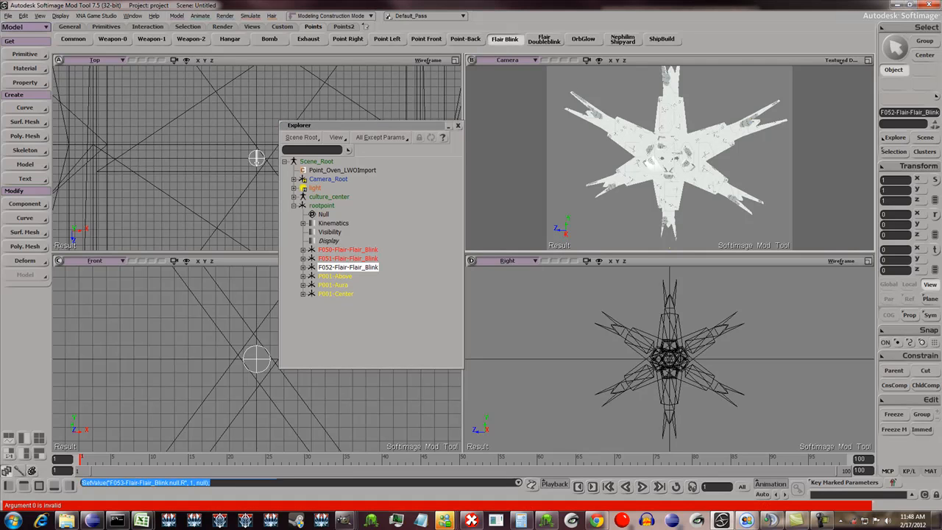
{"action": "left_click", "coordinate": [505, 39]}
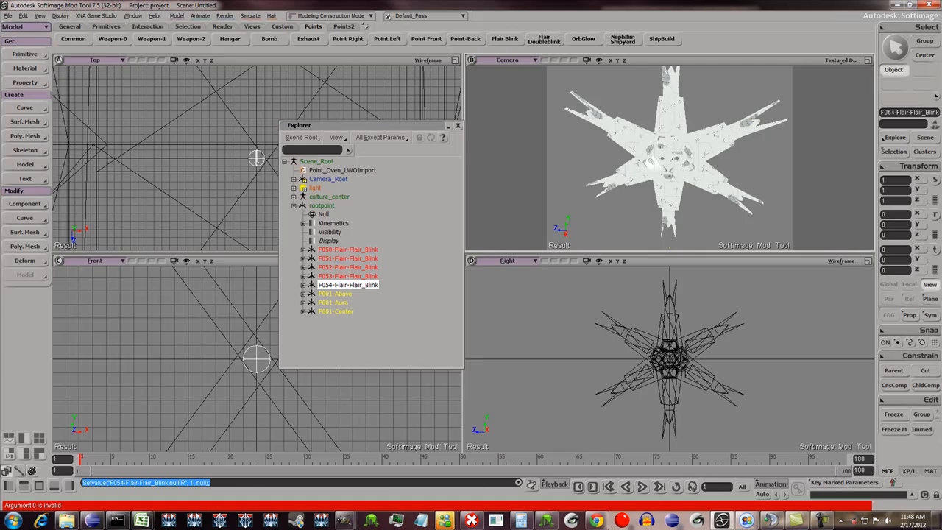
{"action": "left_click", "coordinate": [505, 39]}
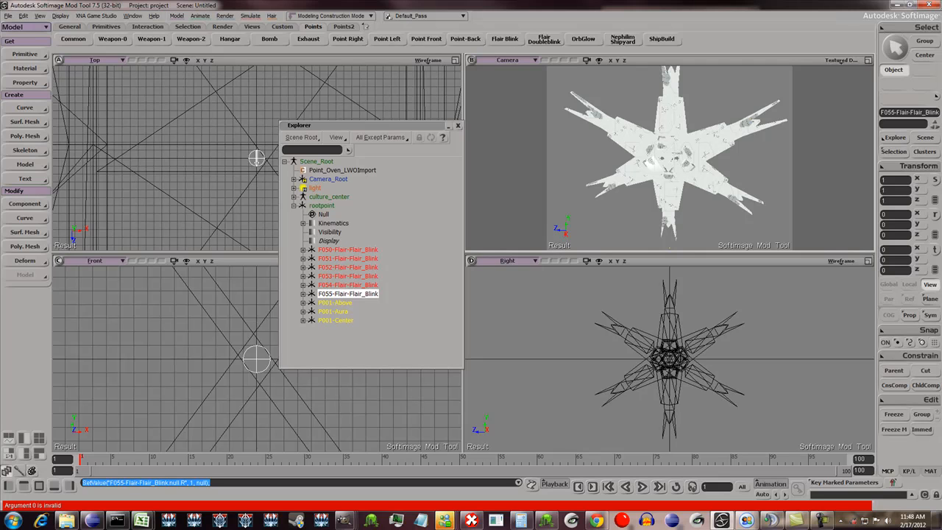
- Select all six Flair Blink nulls and move them up onto the mesh's top arm, at about Y 542
{"action": "left_click", "coordinate": [348, 249]}
{"action": "left_click", "coordinate": [348, 293], "text": "shift"}
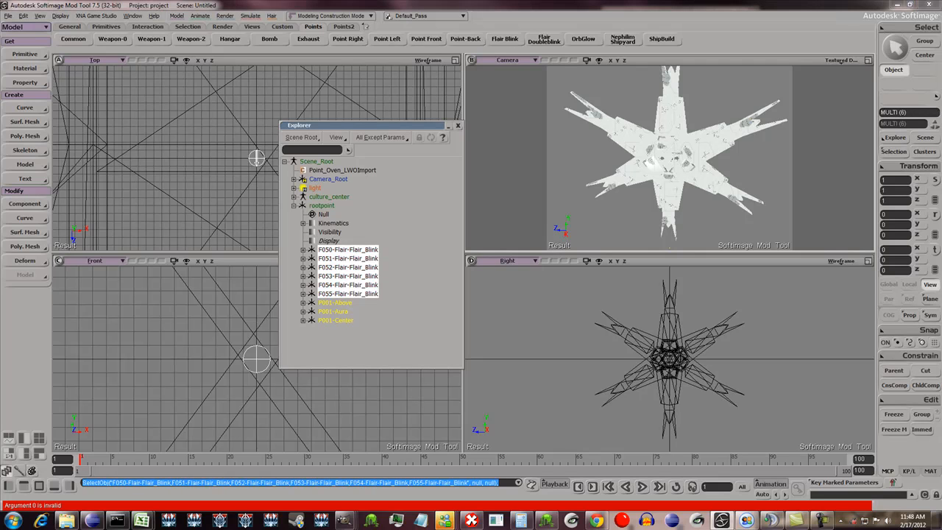
{"action": "key", "text": "v"}
{"action": "left_click_drag", "start_coordinate": [669, 328], "coordinate": [669, 263]}
{"action": "scroll", "coordinate": [669, 288], "scroll_direction": "up", "scroll_amount": 1}
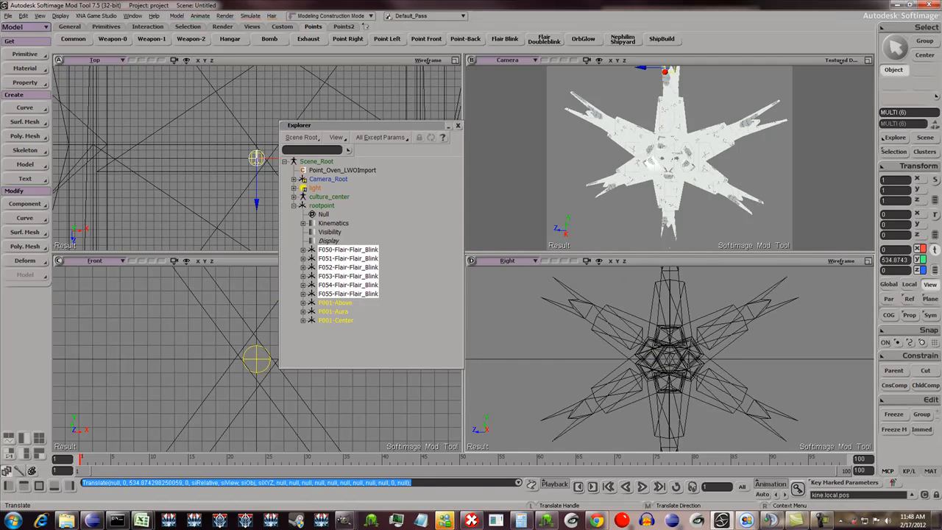
{"action": "scroll", "coordinate": [670, 354], "scroll_direction": "up", "scroll_amount": 2}
{"action": "left_click_drag", "start_coordinate": [583, 272], "coordinate": [583, 269]}
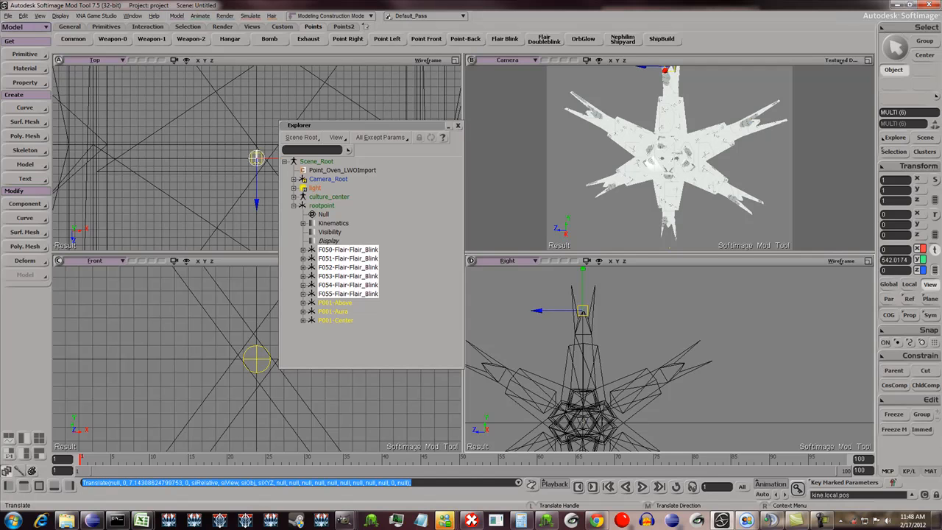
- Move Flair Blink nulls F052 to F055 onto the mesh's upper-right arm, at about Y 285 and Z -496
{"action": "scroll", "coordinate": [585, 291], "scroll_direction": "down", "scroll_amount": 1}
{"action": "left_click", "coordinate": [348, 267]}
{"action": "left_click", "coordinate": [349, 293], "text": "shift"}
{"action": "left_click_drag", "start_coordinate": [561, 318], "coordinate": [662, 324]}
{"action": "key", "text": "z"}
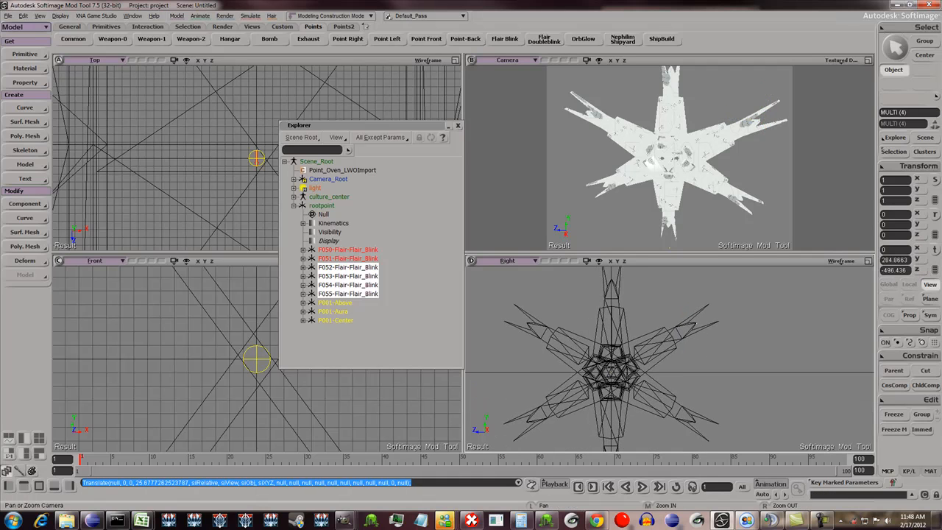
{"action": "key", "text": "space"}
{"action": "left_click", "coordinate": [348, 258]}
{"action": "key", "text": "z"}
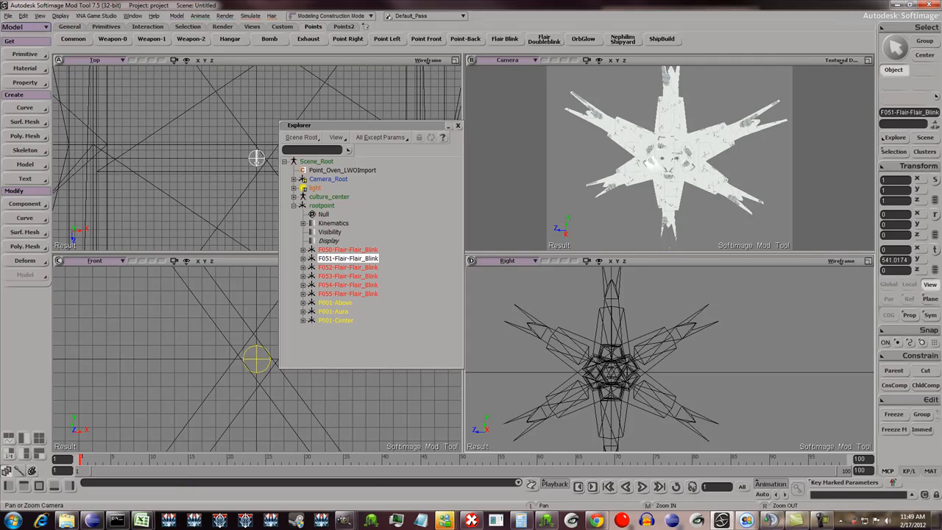
{"action": "key", "text": "Return"}
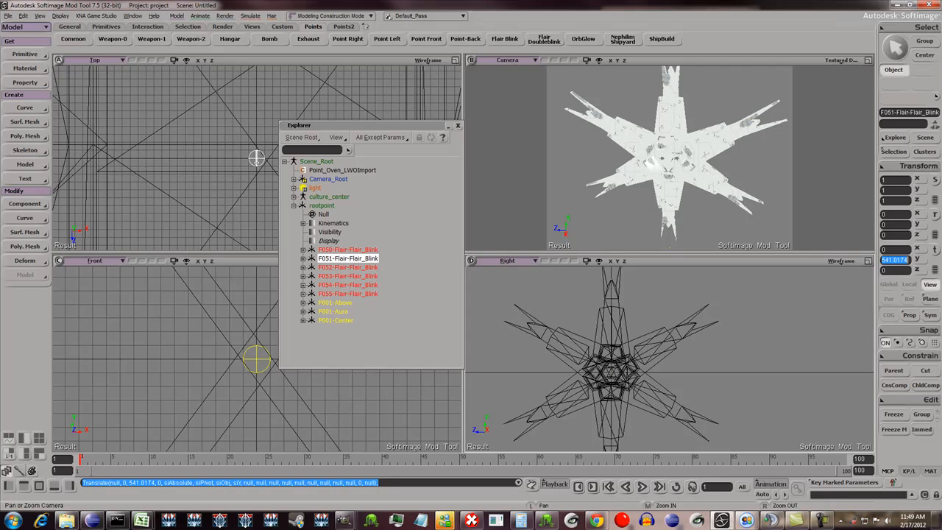
{"action": "key", "text": "ctrl+z"}
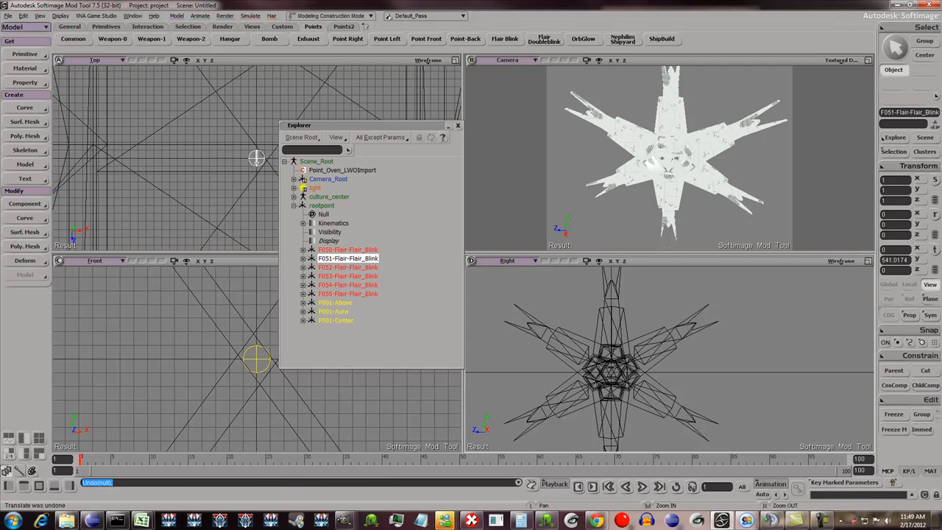
- Copy the Y position of Flair Blink null F050 and apply it negated to F051, setting Y to -542.0174
{"action": "right_click_drag", "start_coordinate": [670, 358], "coordinate": [648, 359]}
{"action": "left_click_drag", "start_coordinate": [648, 358], "coordinate": [651, 336]}
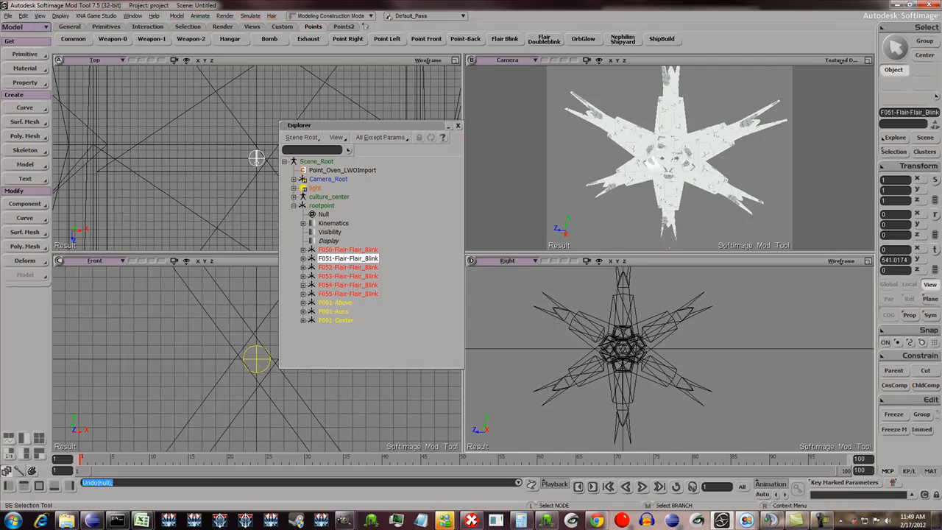
{"action": "left_click", "coordinate": [347, 250]}
{"action": "left_click", "coordinate": [347, 259]}
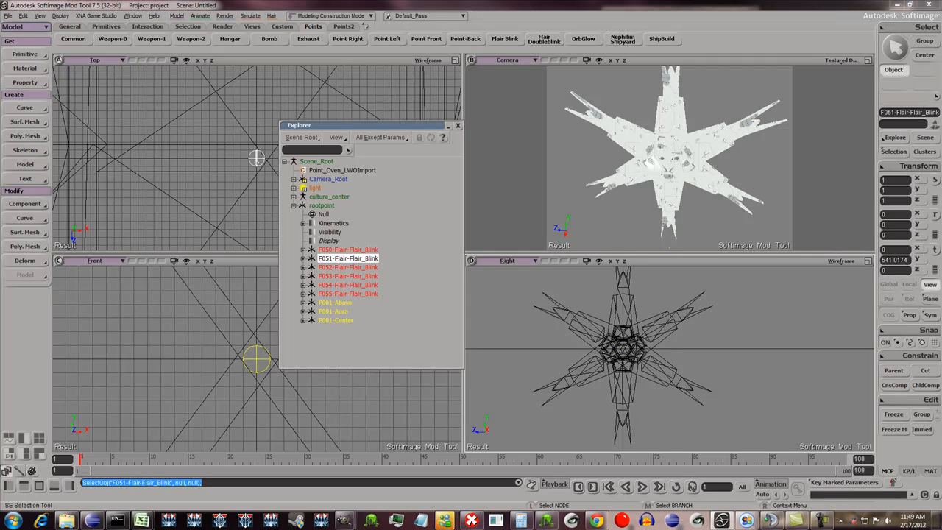
{"action": "left_click", "coordinate": [347, 250]}
{"action": "left_click", "coordinate": [896, 260]}
{"action": "key", "text": "ctrl+c"}
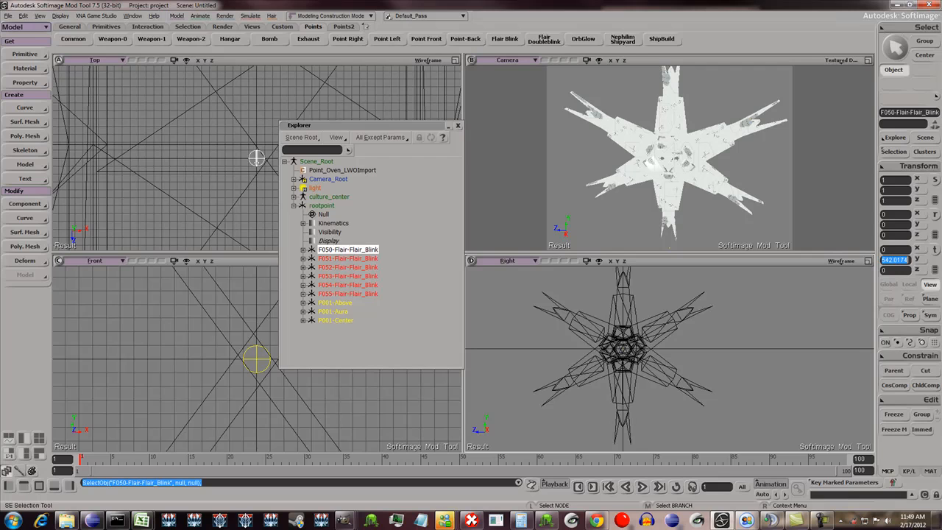
{"action": "left_click", "coordinate": [347, 259]}
{"action": "left_click", "coordinate": [896, 260]}
{"action": "key", "text": "ctrl+v"}
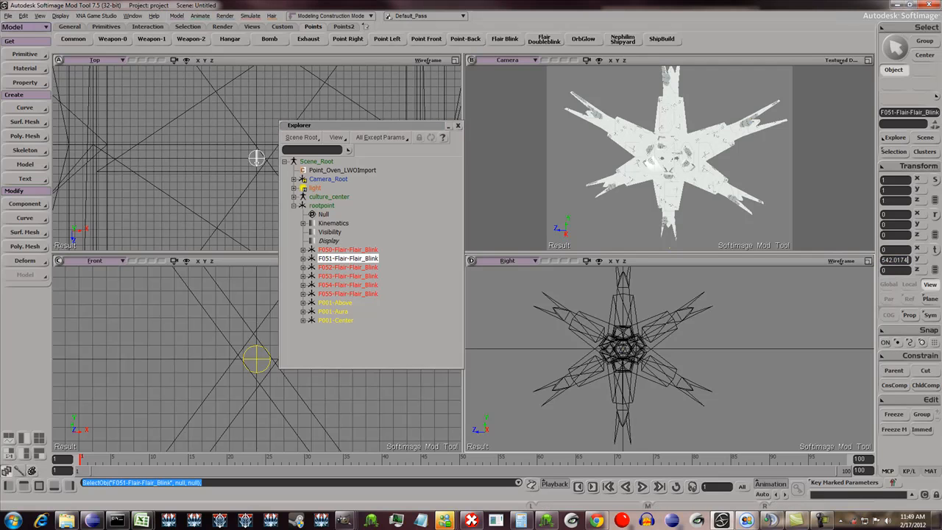
{"action": "key", "text": "Home"}
{"action": "type", "text": "-"}
{"action": "key", "text": "Return"}
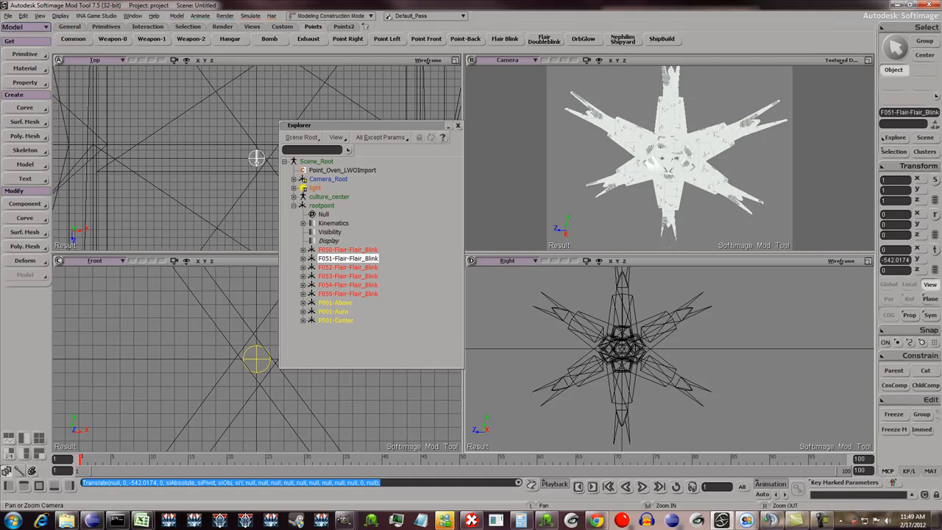
- Set the Y position of Flair Blink nulls F054 and F055 to -284.8663, placing them on the mesh's lower-right arm
{"action": "left_click", "coordinate": [868, 261]}
{"action": "left_click_drag", "start_coordinate": [368, 126], "coordinate": [230, 138]}
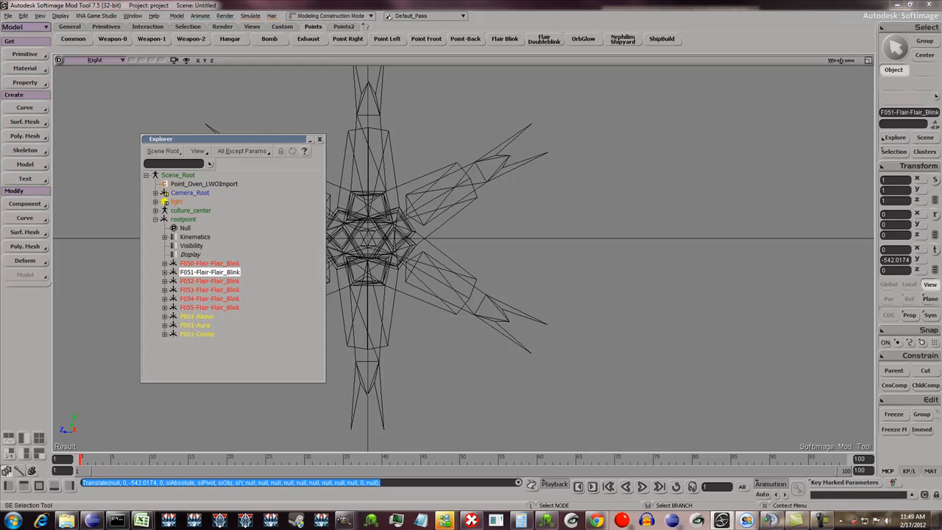
{"action": "left_click", "coordinate": [210, 299]}
{"action": "left_click", "coordinate": [209, 308], "text": "shift"}
{"action": "key", "text": "z"}
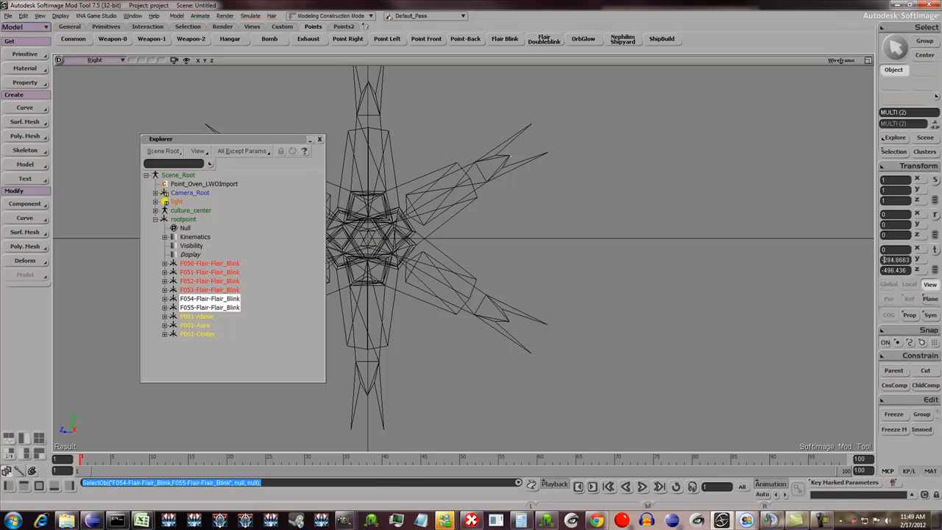
{"action": "key", "text": "Return"}
- Nudge nulls F054 and F055, followed by F052 and F053, along Z to about -491.33 at the arm notches
{"action": "key", "text": "z"}
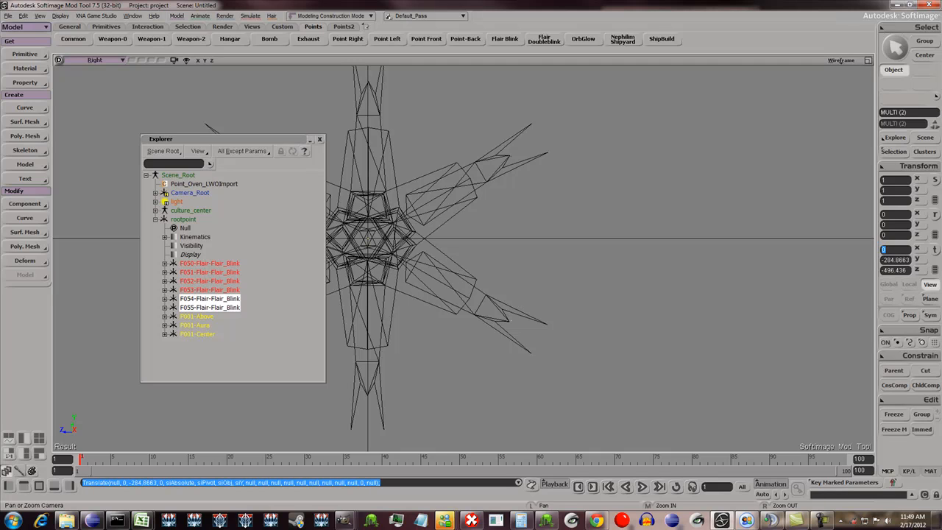
{"action": "key", "text": "v"}
{"action": "left_click_drag", "start_coordinate": [425, 321], "coordinate": [423, 321]}
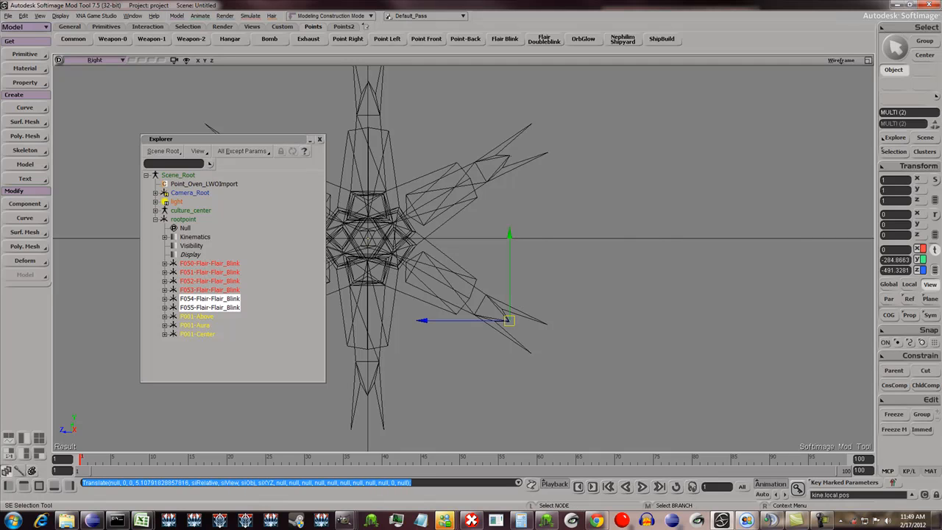
{"action": "left_click", "coordinate": [210, 281]}
{"action": "left_click", "coordinate": [210, 290], "text": "shift"}
{"action": "left_click_drag", "start_coordinate": [425, 156], "coordinate": [423, 156]}
- Scale all six Flair Blink nulls, F050 to F055, to 5 in X, Y and Z
{"action": "key", "text": "space"}
{"action": "left_click", "coordinate": [210, 264]}
{"action": "left_click", "coordinate": [210, 308], "text": "shift"}
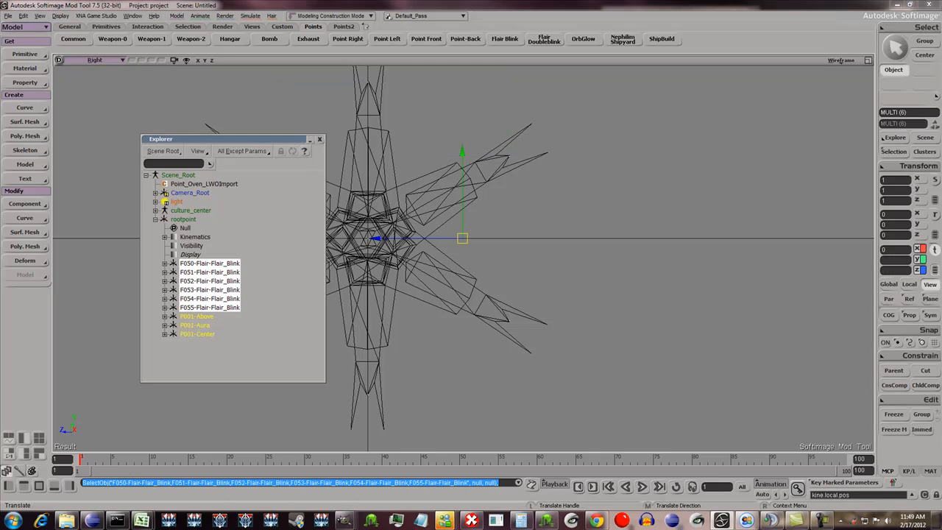
{"action": "left_click", "coordinate": [895, 180]}
{"action": "type", "text": "3"}
{"action": "key", "text": "Return"}
{"action": "type", "text": "6"}
{"action": "key", "text": "Return"}
{"action": "key", "text": "Tab"}
{"action": "type", "text": "4"}
{"action": "key", "text": "Return"}
{"action": "key", "text": "Tab"}
{"action": "type", "text": "2"}
{"action": "key", "text": "Return"}
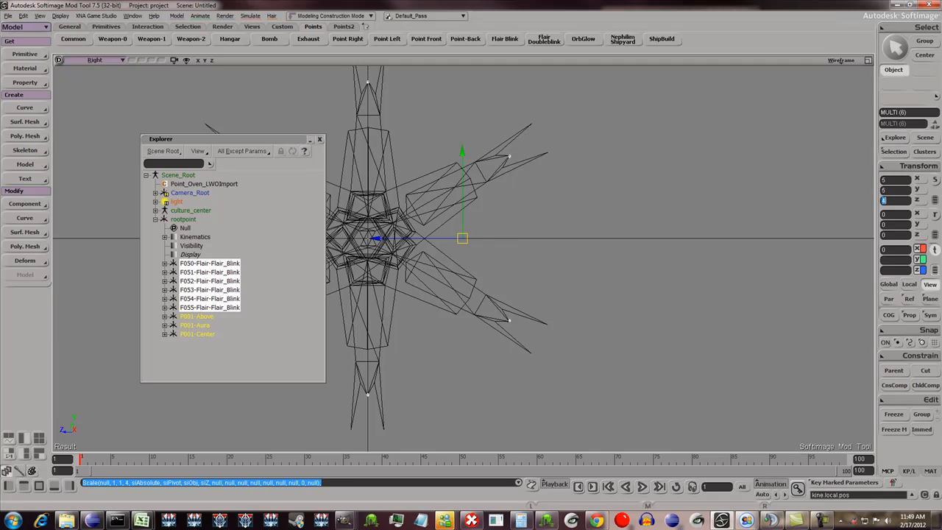
{"action": "key", "text": "Tab"}
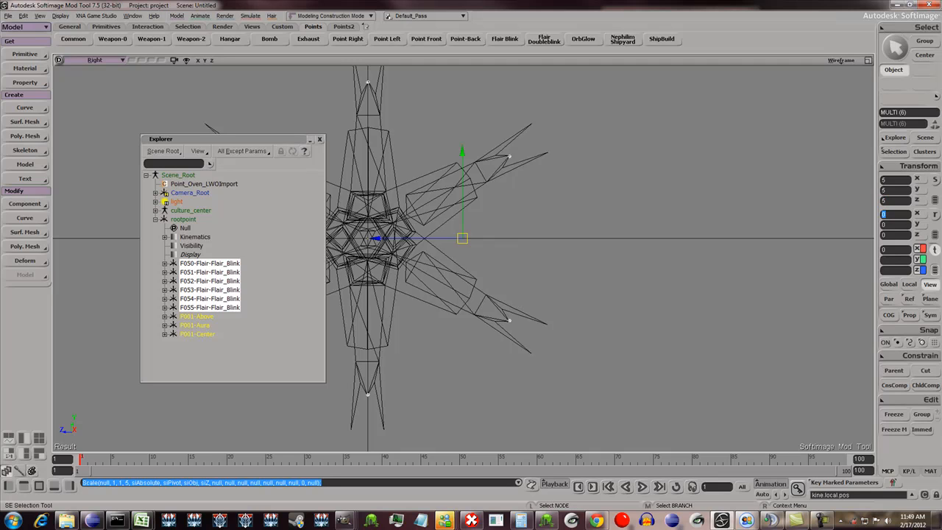
- Mirror nulls F053 and F055 onto the upper-left and lower-left arms by making their Z position positive, 491.3281 for F055
{"action": "left_click", "coordinate": [508, 157]}
{"action": "left_click_drag", "start_coordinate": [221, 138], "coordinate": [683, 140]}
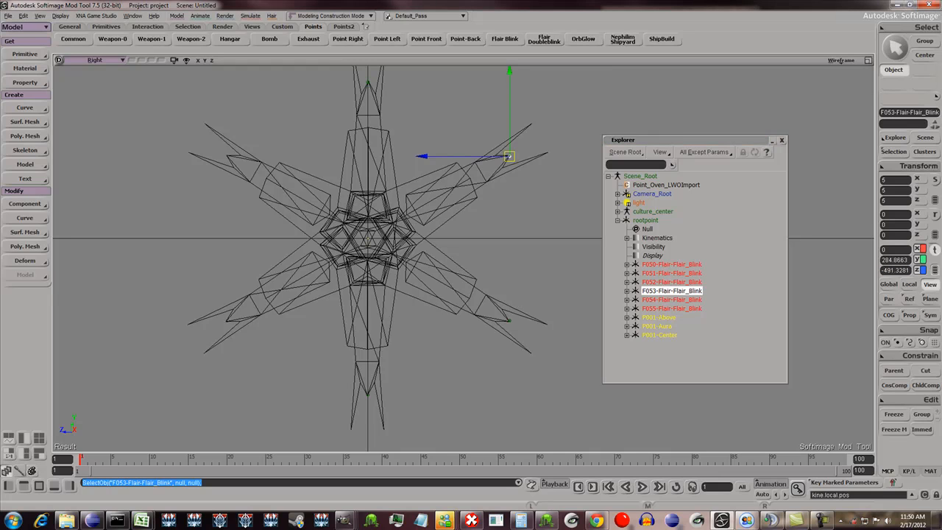
{"action": "left_click", "coordinate": [672, 308]}
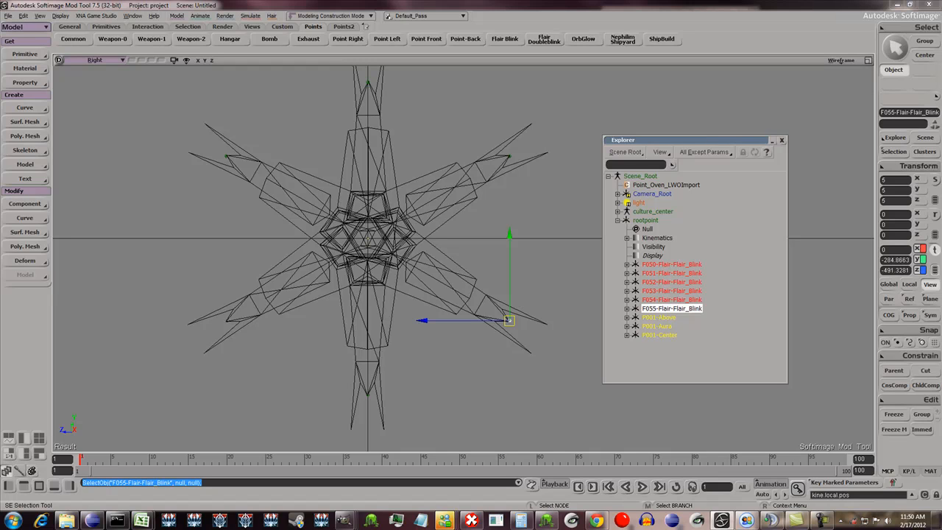
{"action": "left_click", "coordinate": [896, 260]}
{"action": "left_click", "coordinate": [886, 260]}
{"action": "left_click", "coordinate": [886, 270]}
{"action": "left_click", "coordinate": [884, 271]}
{"action": "key", "text": "BackSpace"}
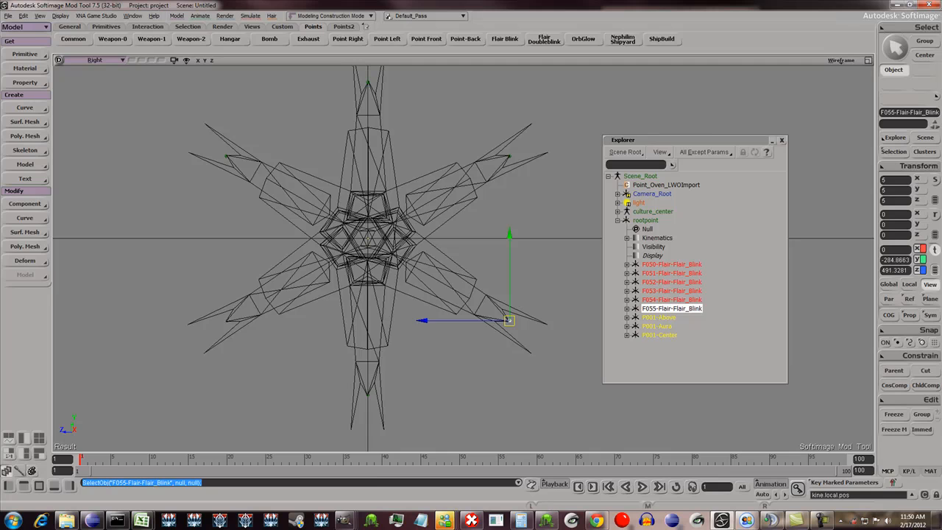
{"action": "left_click", "coordinate": [893, 260]}
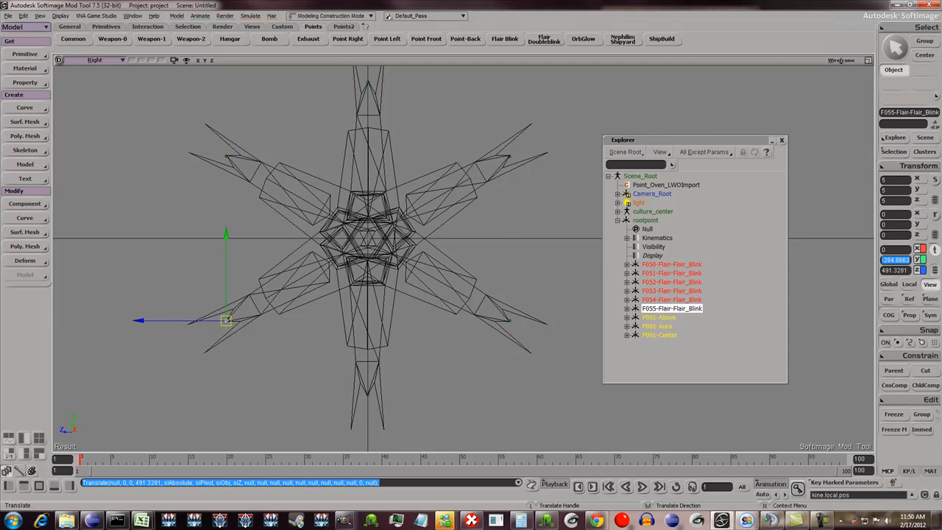
{"action": "key", "text": "space"}
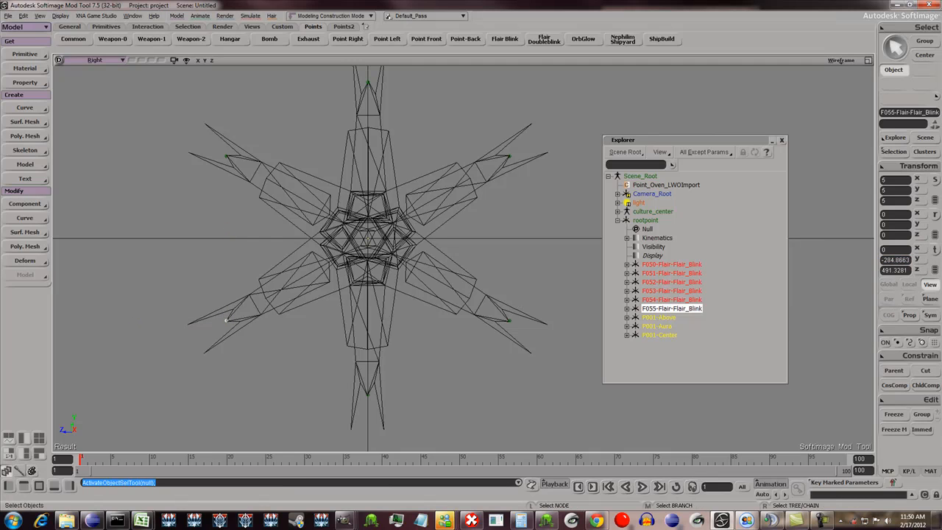
- Examine the mesh edge-on in the camera and front views to check how the flair nulls line up with the two arm layers
{"action": "left_click", "coordinate": [781, 140]}
{"action": "left_click", "coordinate": [869, 59]}
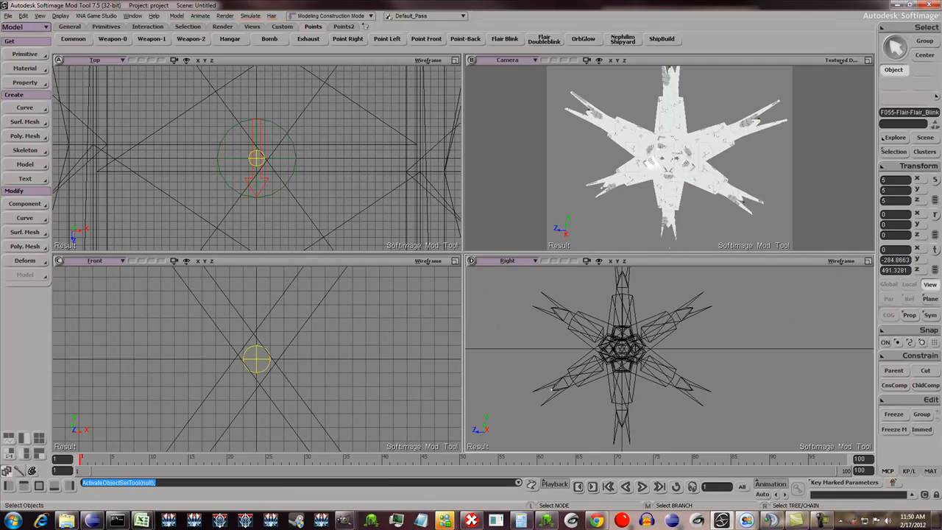
{"action": "left_click", "coordinate": [869, 61]}
{"action": "key", "text": "o"}
{"action": "middle_click_drag", "start_coordinate": [559, 254], "coordinate": [412, 254]}
{"action": "left_click_drag", "start_coordinate": [412, 254], "coordinate": [414, 302]}
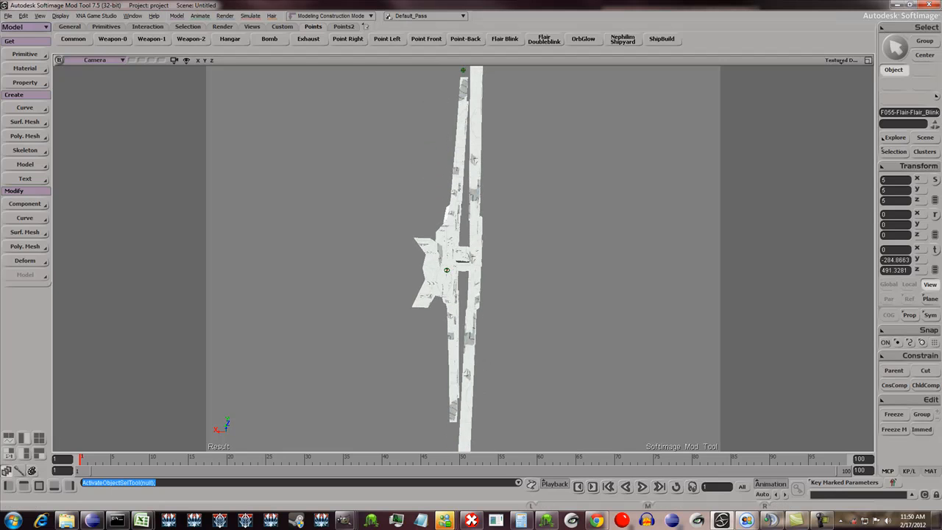
{"action": "left_click", "coordinate": [868, 61]}
{"action": "scroll", "coordinate": [256, 360], "scroll_direction": "down", "scroll_amount": 5}
{"action": "scroll", "coordinate": [256, 359], "scroll_direction": "down", "scroll_amount": 10}
{"action": "scroll", "coordinate": [256, 412], "scroll_direction": "up", "scroll_amount": 2}
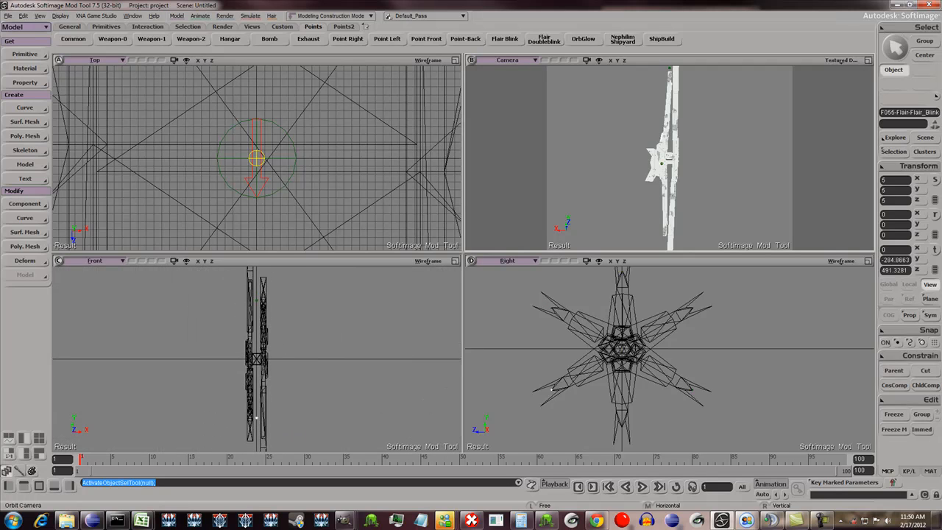
{"action": "scroll", "coordinate": [256, 359], "scroll_direction": "down", "scroll_amount": 1}
{"action": "scroll", "coordinate": [256, 359], "scroll_direction": "up", "scroll_amount": 1}
{"action": "scroll", "coordinate": [670, 158], "scroll_direction": "up", "scroll_amount": 2}
{"action": "right_click_drag", "start_coordinate": [670, 158], "coordinate": [692, 160]}
{"action": "scroll", "coordinate": [256, 359], "scroll_direction": "up", "scroll_amount": 2}
{"action": "key", "text": "z"}
{"action": "left_click_drag", "start_coordinate": [256, 359], "coordinate": [272, 352]}
{"action": "left_click_drag", "start_coordinate": [271, 423], "coordinate": [277, 408]}
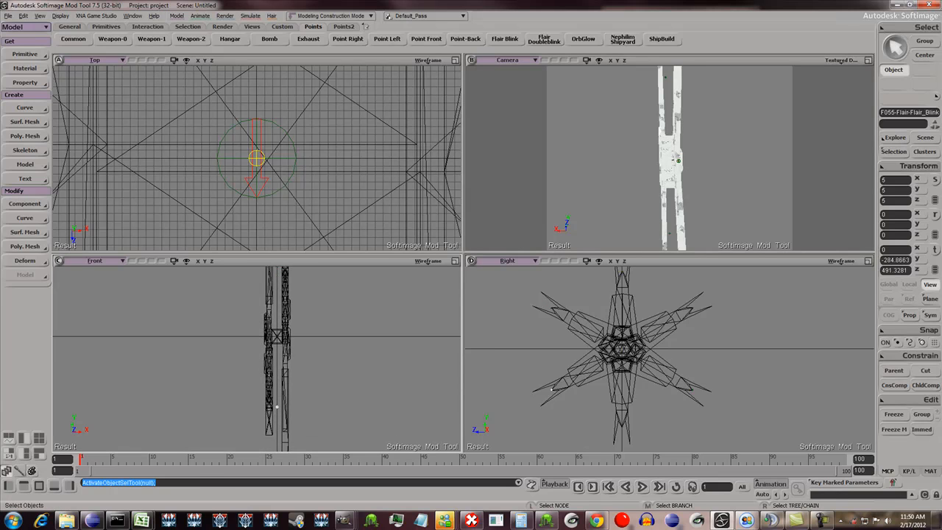
- Try to shift three flair nulls along X to about -31.4, onto one layer of arms
{"action": "left_click", "coordinate": [277, 407]}
{"action": "scroll", "coordinate": [277, 407], "scroll_direction": "down", "scroll_amount": 2}
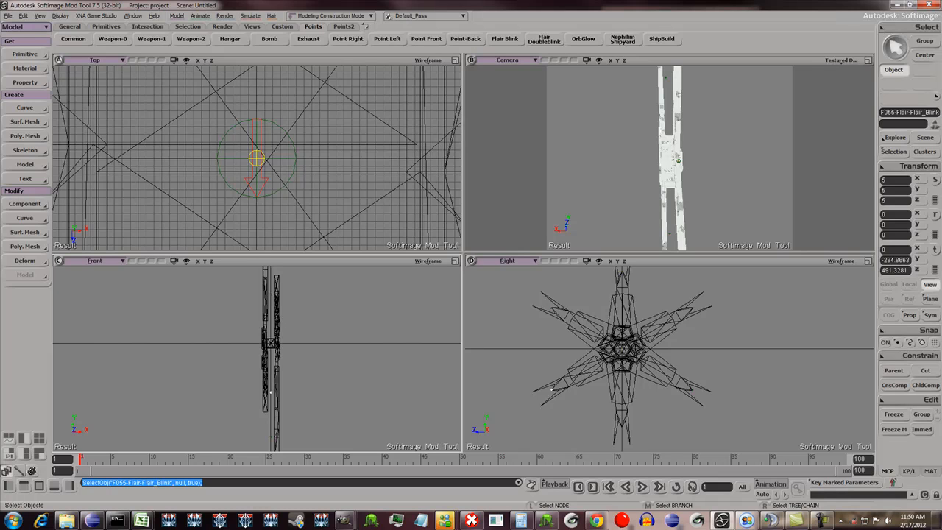
{"action": "left_click_drag", "start_coordinate": [271, 392], "coordinate": [314, 435]}
{"action": "left_click_drag", "start_coordinate": [308, 332], "coordinate": [344, 309], "text": "shift"}
{"action": "key", "text": "v"}
{"action": "key", "text": "z"}
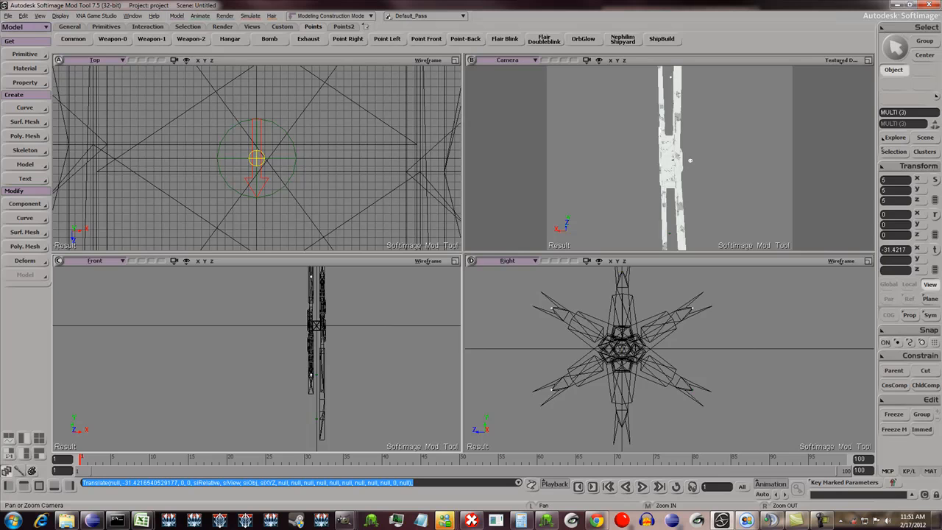
{"action": "key", "text": "o"}
{"action": "left_click_drag", "start_coordinate": [691, 161], "coordinate": [586, 123]}
{"action": "key", "text": "z"}
{"action": "key", "text": "space"}
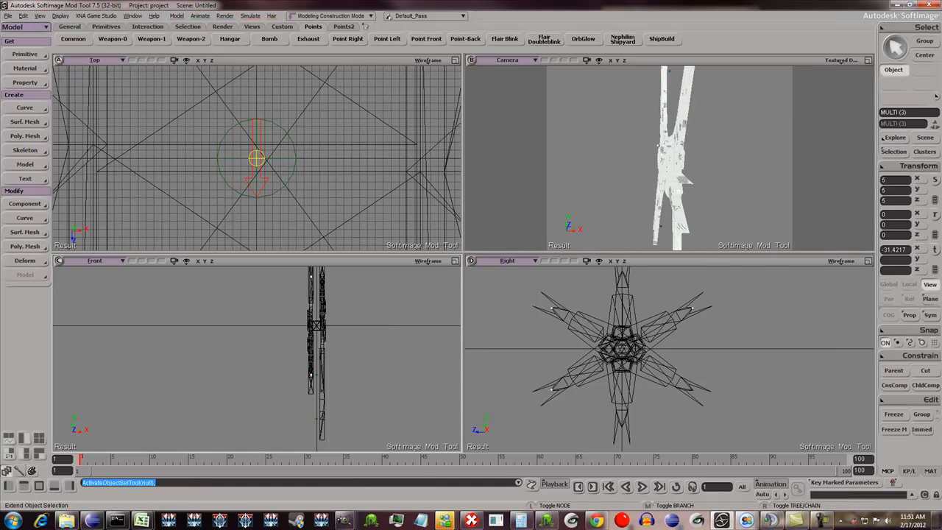
{"action": "key", "text": "ctrl+z"}
- Select Flair Blink nulls F054, F055 and F050 together on their arm tips in the enlarged camera view
{"action": "key", "text": "F12"}
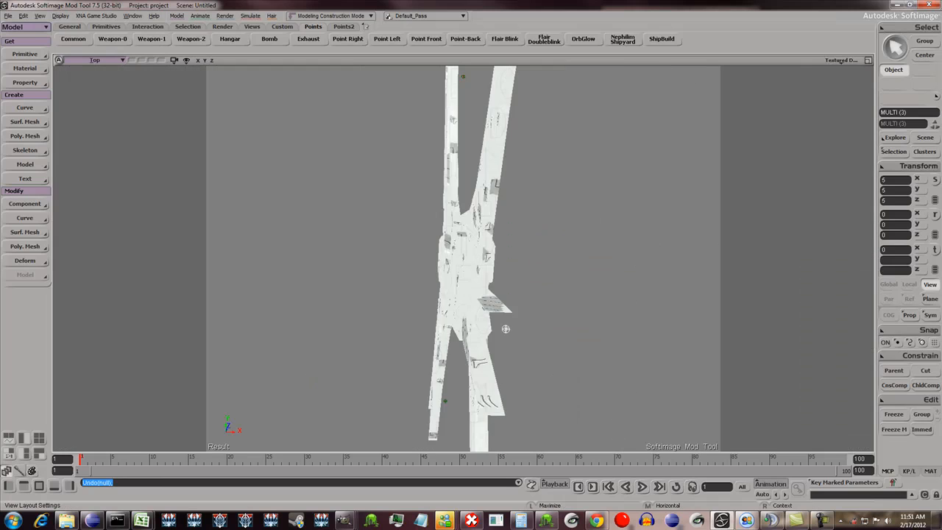
{"action": "key", "text": "o"}
{"action": "left_click_drag", "start_coordinate": [494, 310], "coordinate": [686, 372]}
{"action": "key", "text": "space"}
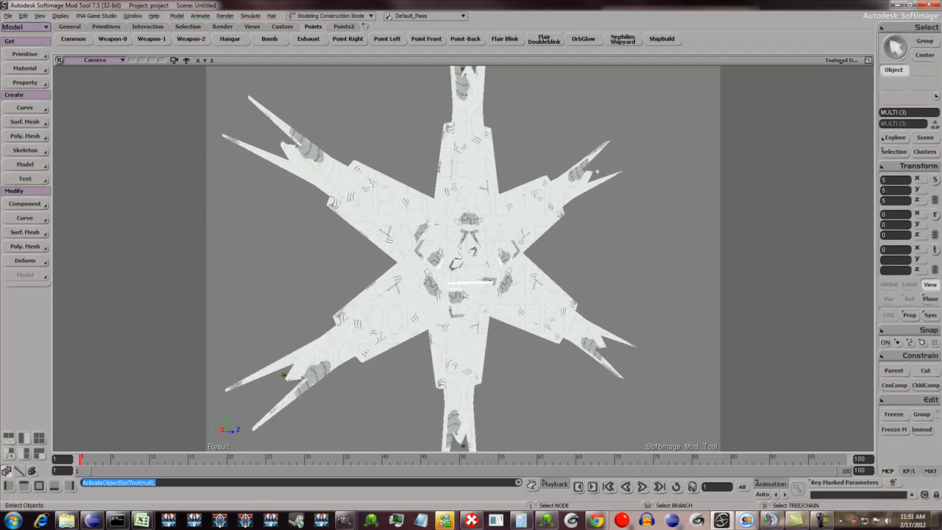
{"action": "left_click", "coordinate": [284, 375]}
{"action": "key", "text": "o"}
{"action": "left_click_drag", "start_coordinate": [284, 375], "coordinate": [192, 340]}
{"action": "key", "text": "space"}
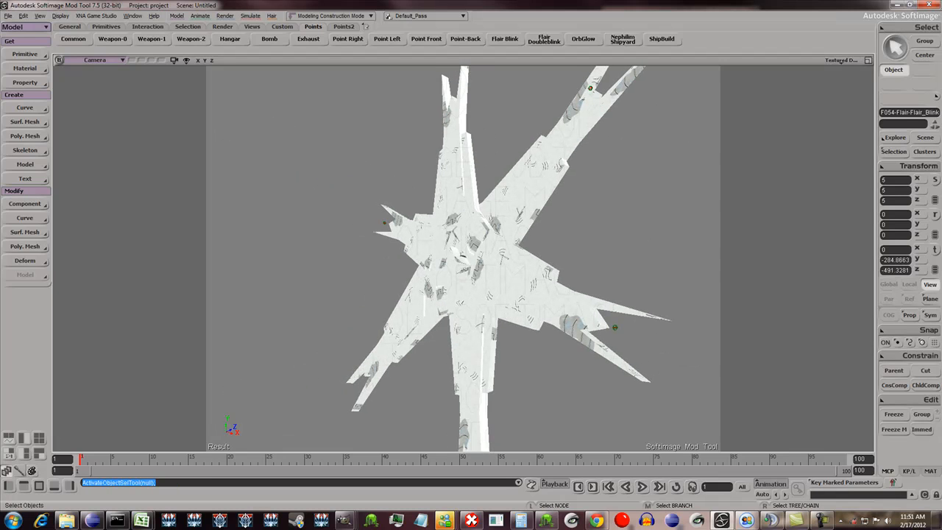
{"action": "left_click", "coordinate": [615, 327], "text": "ctrl"}
{"action": "key", "text": "s"}
{"action": "right_click_drag", "start_coordinate": [614, 328], "coordinate": [681, 372]}
{"action": "scroll", "coordinate": [681, 372], "scroll_direction": "down", "scroll_amount": 3}
{"action": "key", "text": "s"}
{"action": "left_click_drag", "start_coordinate": [463, 259], "coordinate": [483, 318]}
{"action": "scroll", "coordinate": [483, 318], "scroll_direction": "up", "scroll_amount": 4}
{"action": "key", "text": "space"}
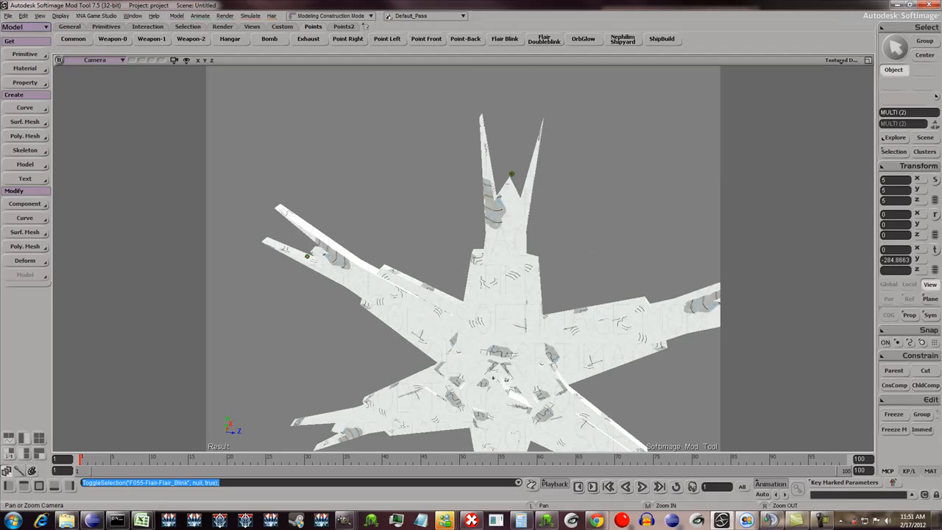
{"action": "left_click", "coordinate": [511, 174], "text": "ctrl"}
- Move the three selected flair nulls along X to about -34.76 so they sit in their arm layer
{"action": "key", "text": "o"}
{"action": "left_click_drag", "start_coordinate": [512, 174], "coordinate": [391, 167]}
{"action": "key", "text": "v"}
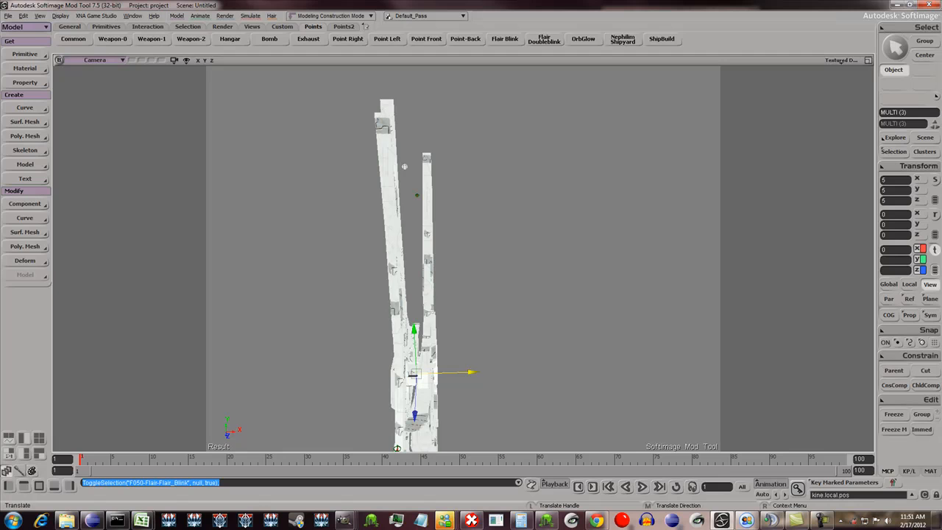
{"action": "left_click_drag", "start_coordinate": [463, 372], "coordinate": [457, 373]}
{"action": "key", "text": "F12"}
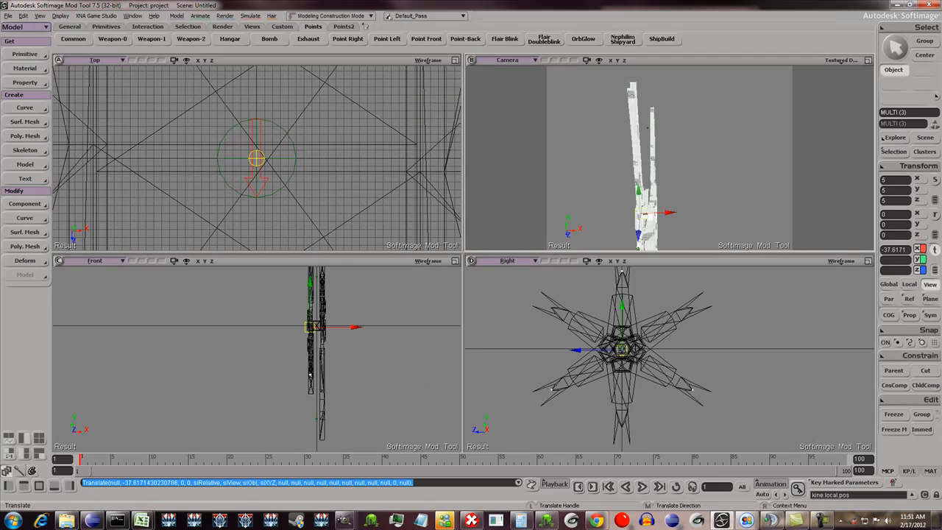
{"action": "left_click_drag", "start_coordinate": [355, 327], "coordinate": [356, 326]}
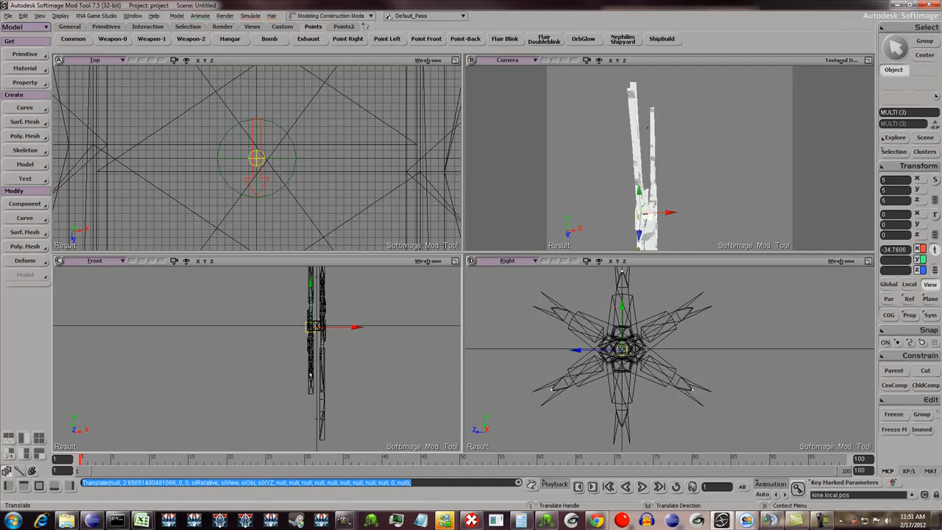
{"action": "key", "text": "o"}
{"action": "left_click_drag", "start_coordinate": [619, 165], "coordinate": [710, 174]}
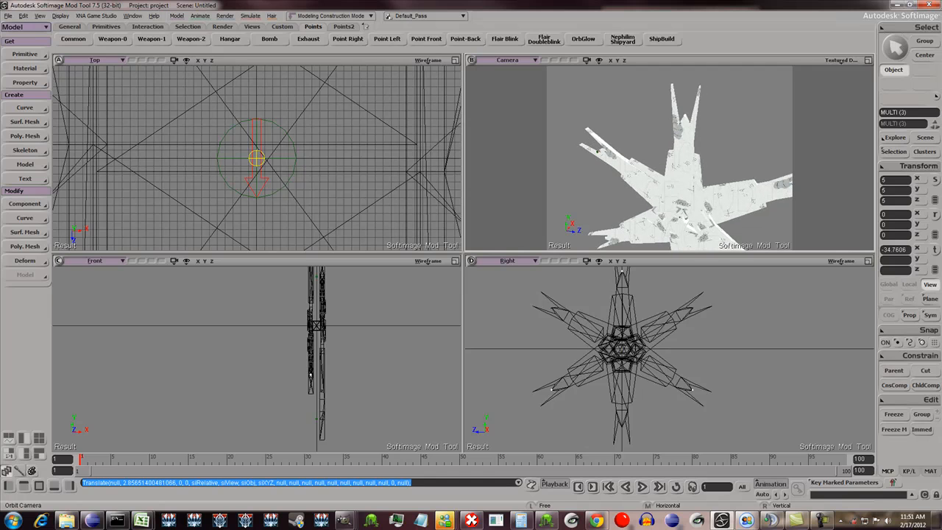
- Select Flair Blink nulls F052, F053 and F051 together on their arm tips in the camera view
{"action": "key", "text": "space"}
{"action": "left_click", "coordinate": [685, 118]}
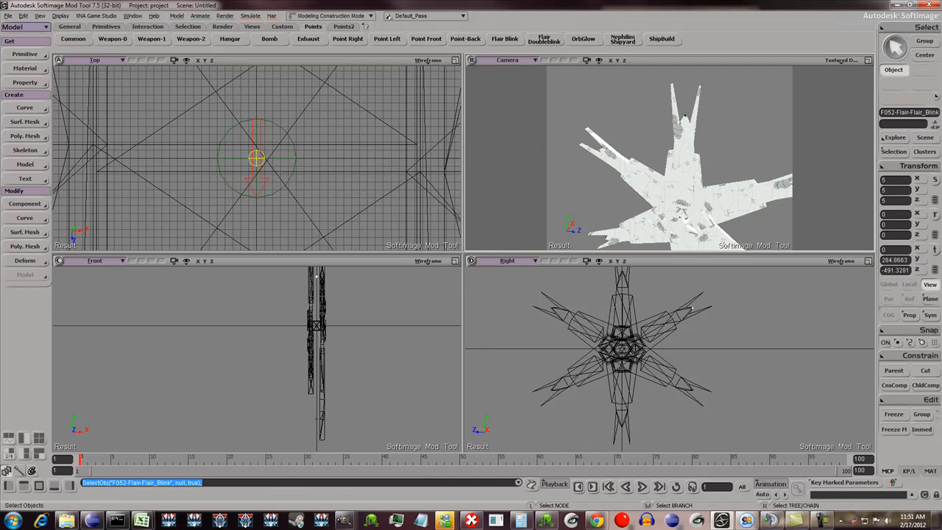
{"action": "key", "text": "z"}
{"action": "left_click_drag", "start_coordinate": [684, 121], "coordinate": [608, 75]}
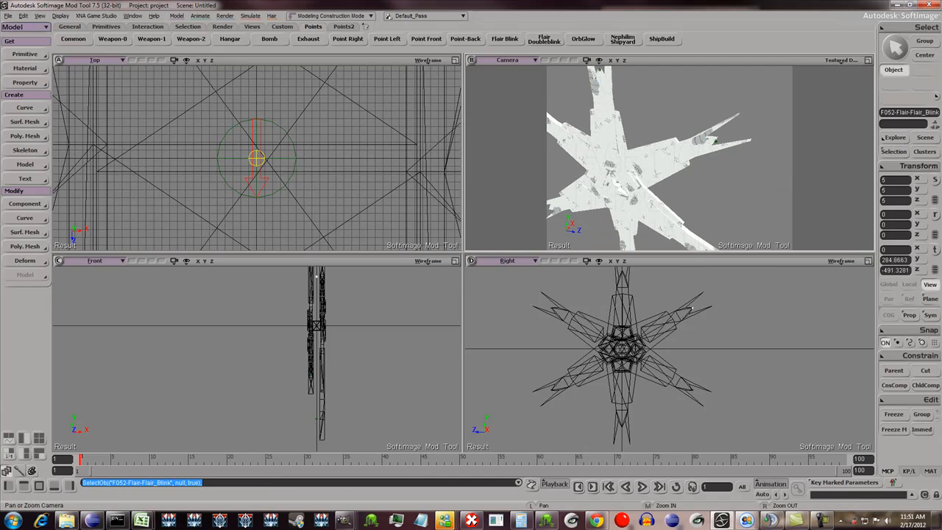
{"action": "key", "text": "space"}
{"action": "left_click", "coordinate": [714, 139], "text": "shift"}
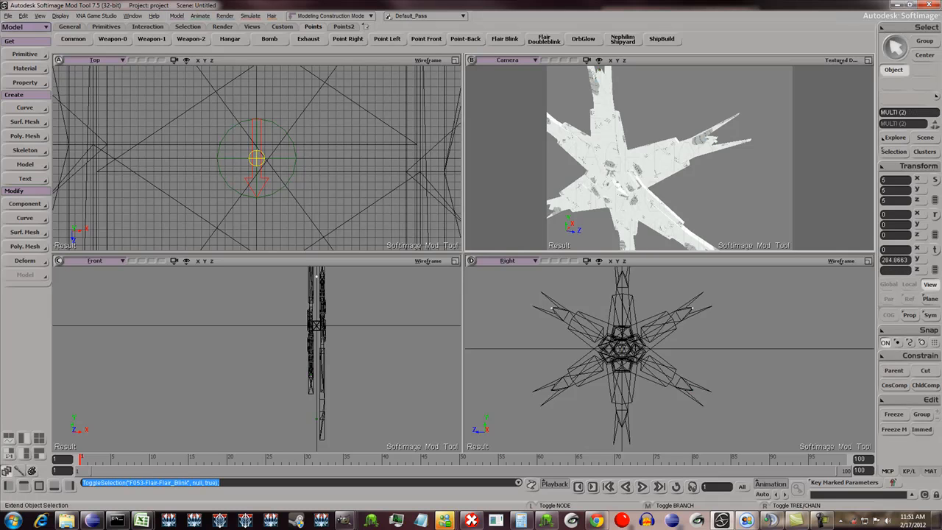
{"action": "scroll", "coordinate": [670, 158], "scroll_direction": "down", "scroll_amount": 2}
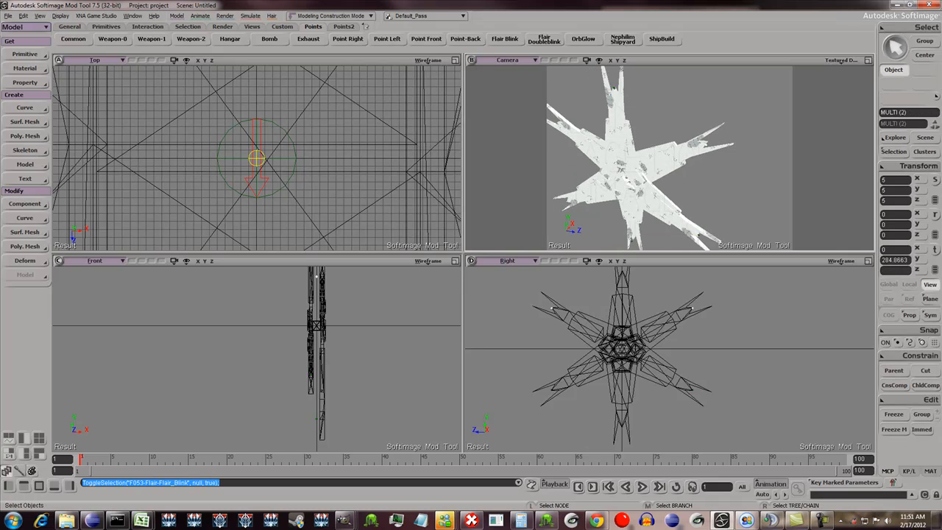
{"action": "key", "text": "s"}
{"action": "right_click_drag", "start_coordinate": [638, 164], "coordinate": [727, 158]}
{"action": "scroll", "coordinate": [670, 158], "scroll_direction": "up", "scroll_amount": 3}
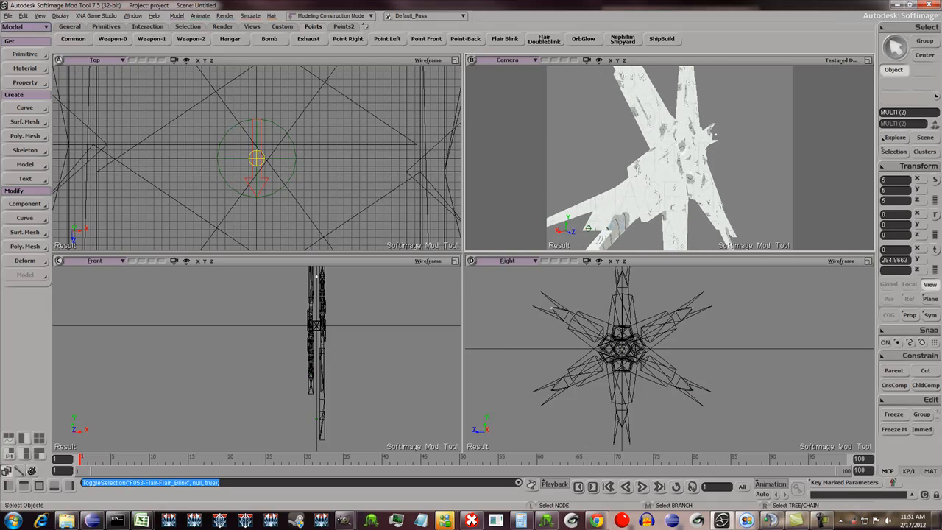
{"action": "key", "text": "o"}
{"action": "left_click_drag", "start_coordinate": [588, 228], "coordinate": [613, 189]}
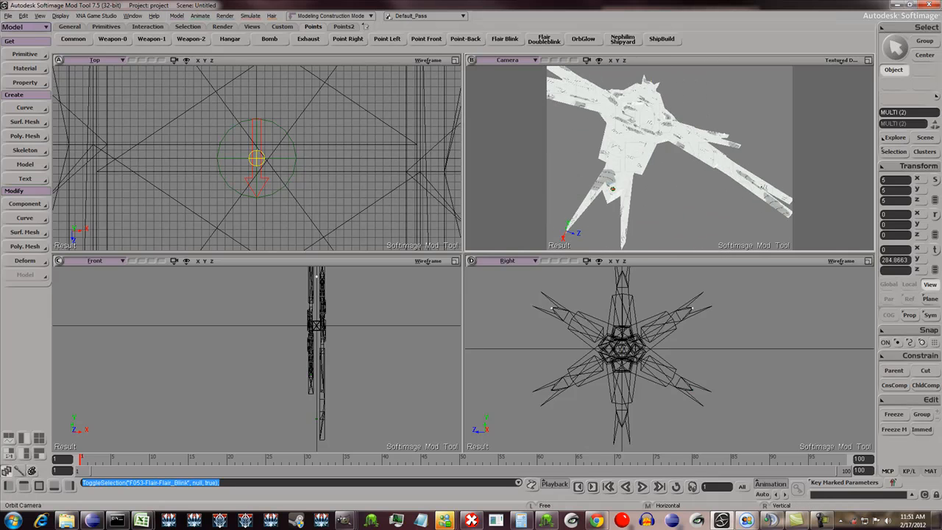
{"action": "left_click", "coordinate": [611, 189], "text": "ctrl"}
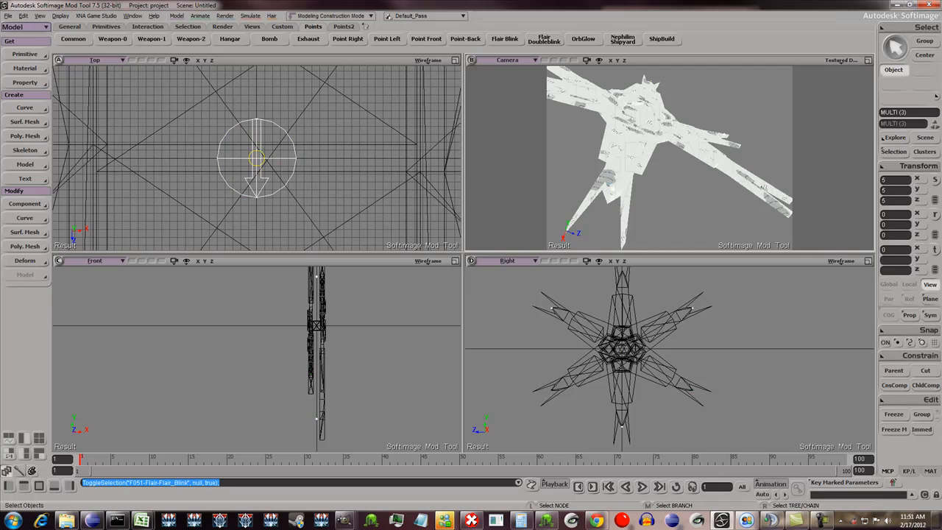
- Move the three selected flair nulls along X to about 31.42, into their arm layer, and clear the selection
{"action": "key", "text": "o"}
{"action": "left_click_drag", "start_coordinate": [612, 188], "coordinate": [706, 156]}
{"action": "key", "text": "v"}
{"action": "left_click_drag", "start_coordinate": [273, 159], "coordinate": [518, 159]}
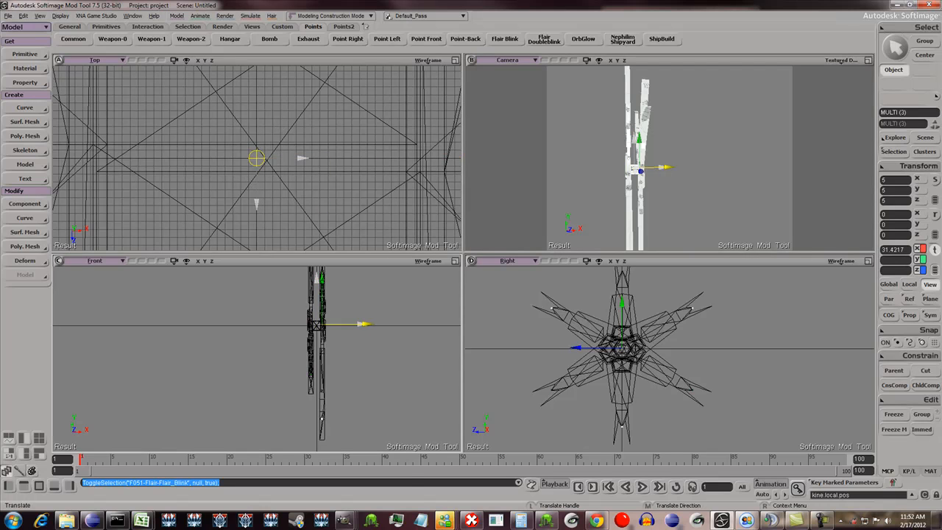
{"action": "left_click_drag", "start_coordinate": [366, 324], "coordinate": [367, 324]}
{"action": "scroll", "coordinate": [367, 324], "scroll_direction": "down", "scroll_amount": 1}
{"action": "key", "text": "space"}
{"action": "key", "text": "ctrl+shift+a"}
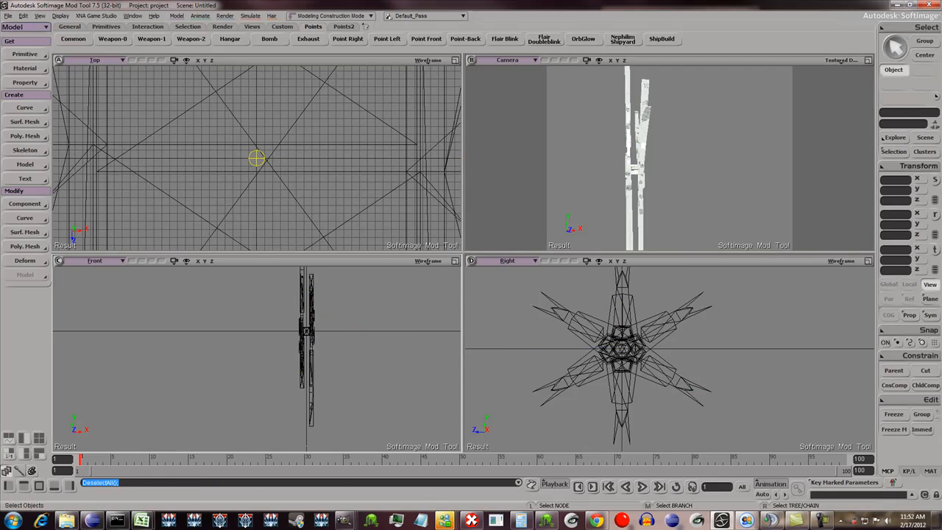
- Freeze all transforms and the modeling operators on the culture center mesh, and deselect it
{"action": "scroll", "coordinate": [669, 159], "scroll_direction": "down", "scroll_amount": 2}
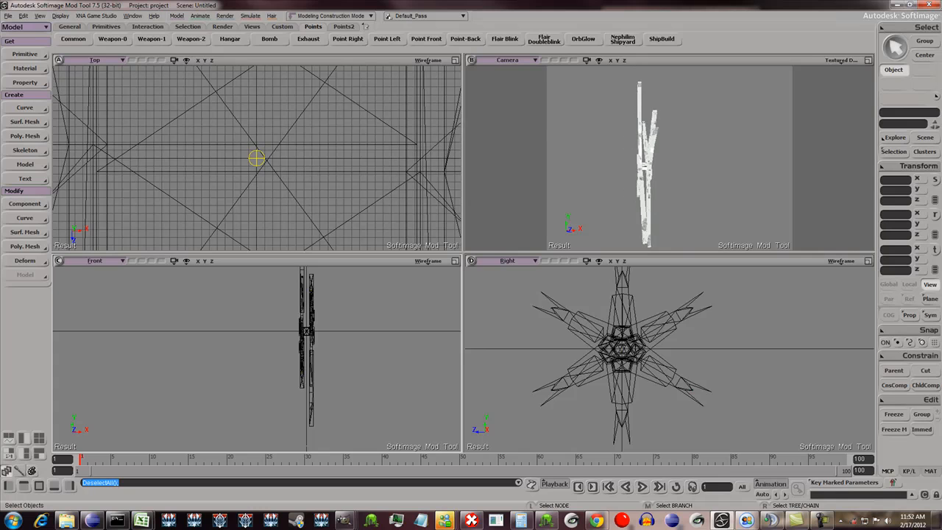
{"action": "right_click_drag", "start_coordinate": [626, 162], "coordinate": [684, 165]}
{"action": "left_click", "coordinate": [646, 173]}
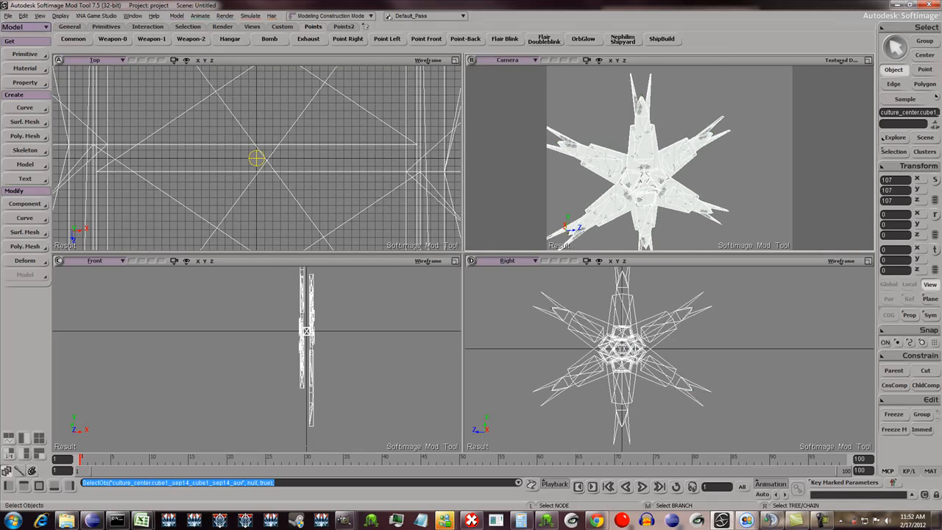
{"action": "left_click", "coordinate": [913, 166]}
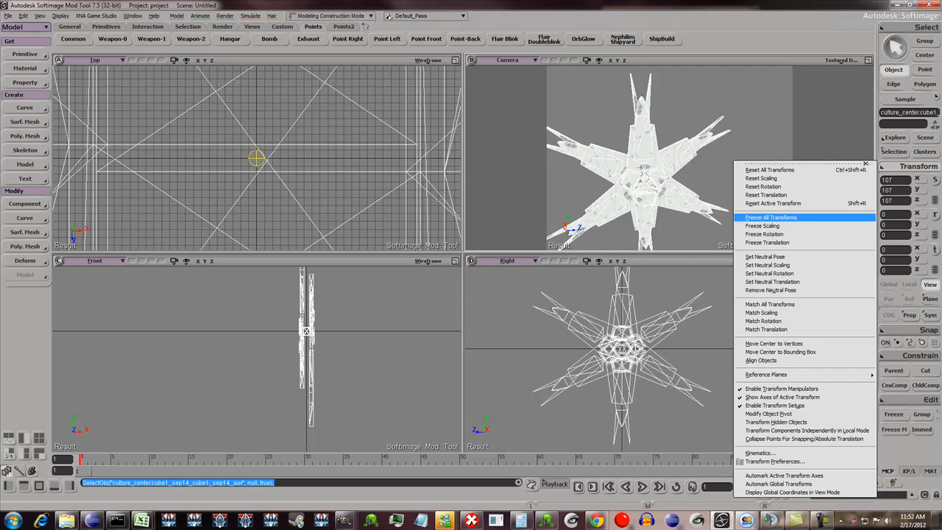
{"action": "left_click", "coordinate": [770, 217]}
{"action": "left_click", "coordinate": [894, 429]}
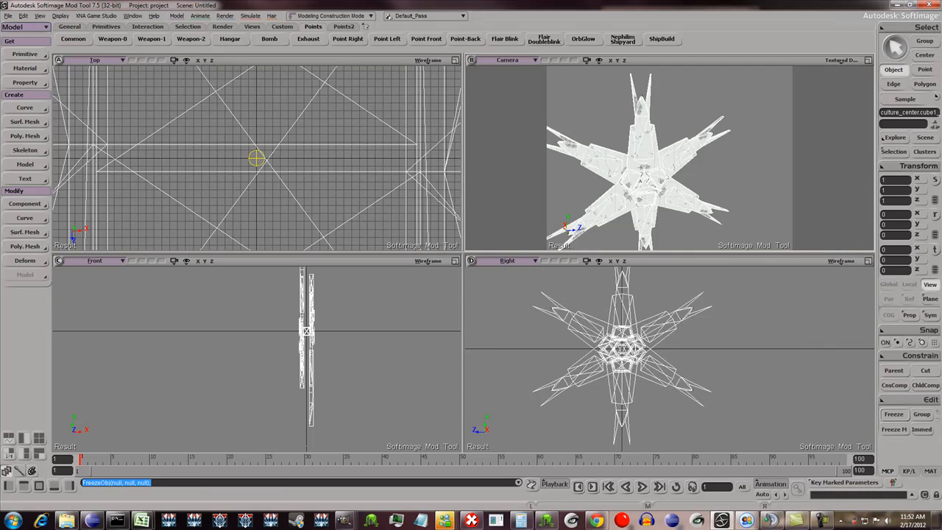
{"action": "key", "text": "ctrl+shift+a"}
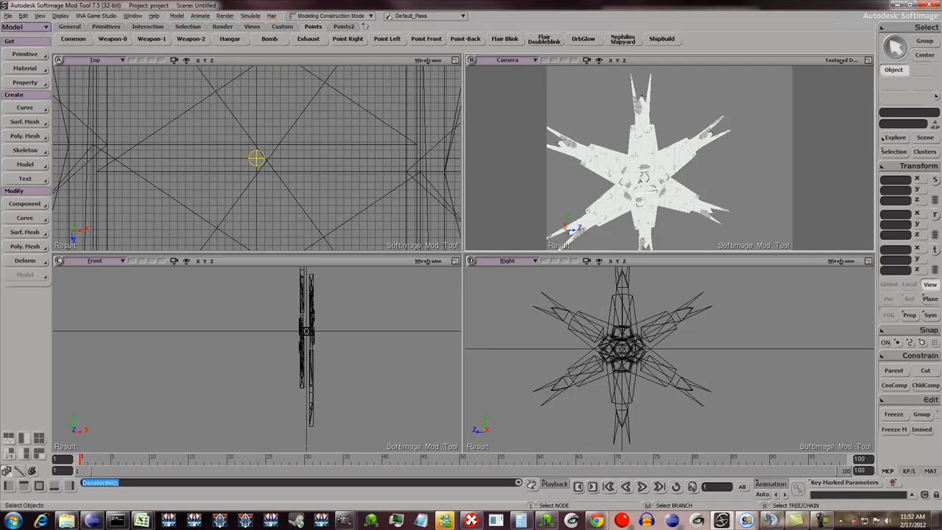
- Open the scene explorer to view the full hierarchy under Scene_Root
{"action": "key", "text": "s"}
{"action": "right_click_drag", "start_coordinate": [645, 192], "coordinate": [696, 250]}
{"action": "key", "text": "8"}
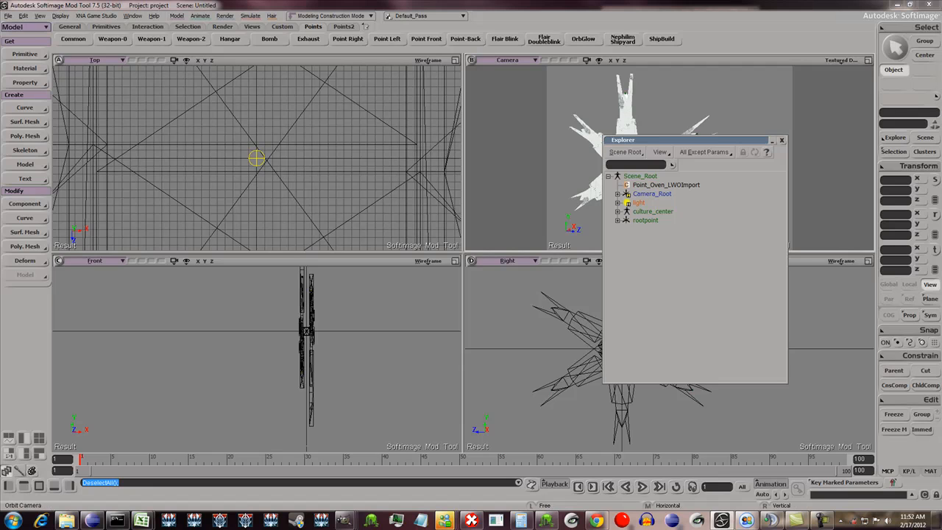
- Start a .xsi export of the scene in Ascii format, version 3.6, with polygon meshes and user normals included
{"action": "left_click", "coordinate": [9, 15]}
{"action": "mouse_move", "coordinate": [22, 120]}
{"action": "left_click", "coordinate": [94, 133]}
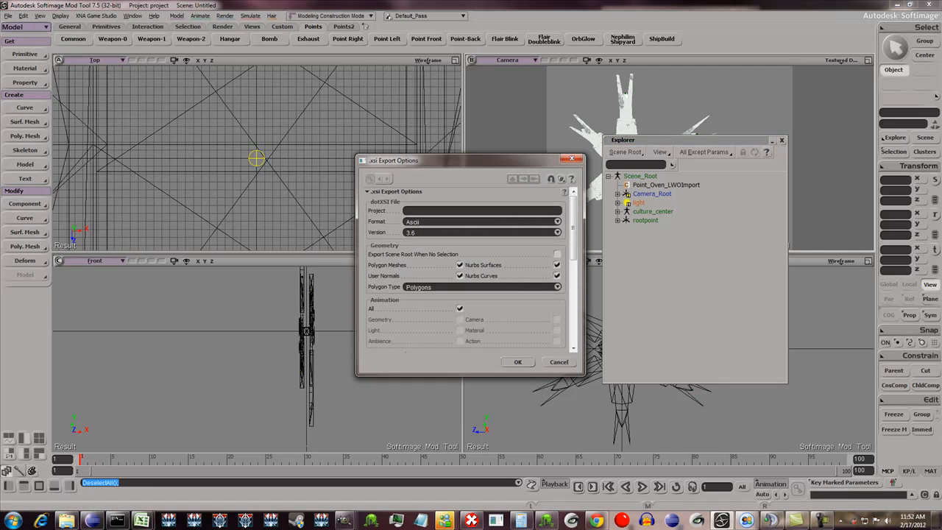
{"action": "left_click", "coordinate": [518, 362]}
- Export over the existing PlanetModule_CylonOrbitalCultureCenter.xsi in the project's dotXSI\cylon folder
{"action": "left_click", "coordinate": [638, 153]}
{"action": "left_click", "coordinate": [637, 145]}
{"action": "left_click", "coordinate": [637, 145]}
{"action": "double_click", "coordinate": [534, 144]}
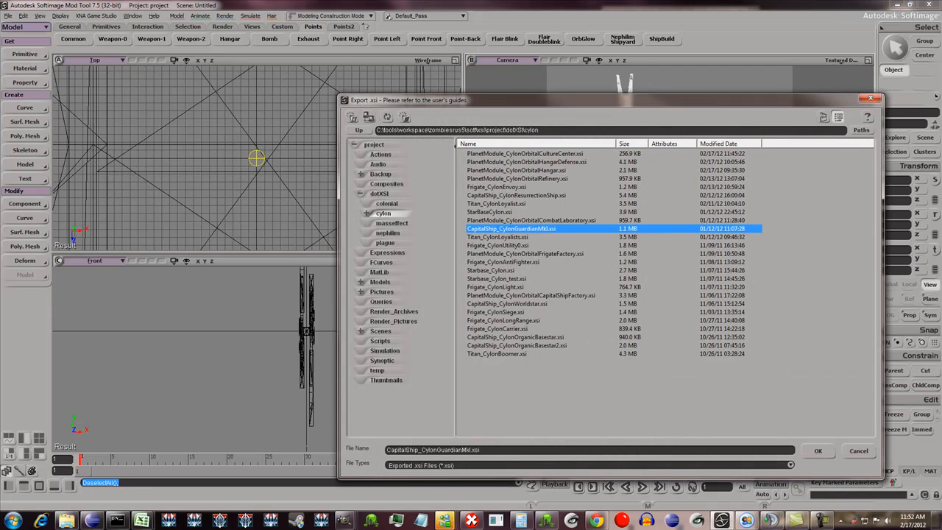
{"action": "double_click", "coordinate": [501, 154]}
{"action": "left_click", "coordinate": [483, 291]}
{"action": "left_click", "coordinate": [532, 292]}
{"action": "left_click", "coordinate": [533, 291]}
{"action": "left_click", "coordinate": [532, 291]}
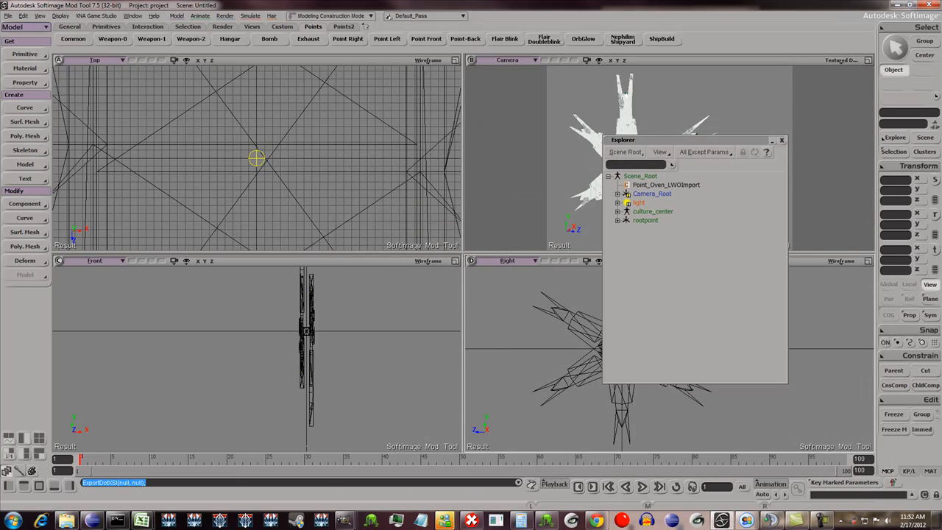
- Switch to Command Prompt and rerun the convert command for PlanetModule_CylonOrbitalCultureCenter
{"action": "left_click", "coordinate": [116, 521]}
{"action": "key", "text": "Up"}
{"action": "key", "text": "Return"}
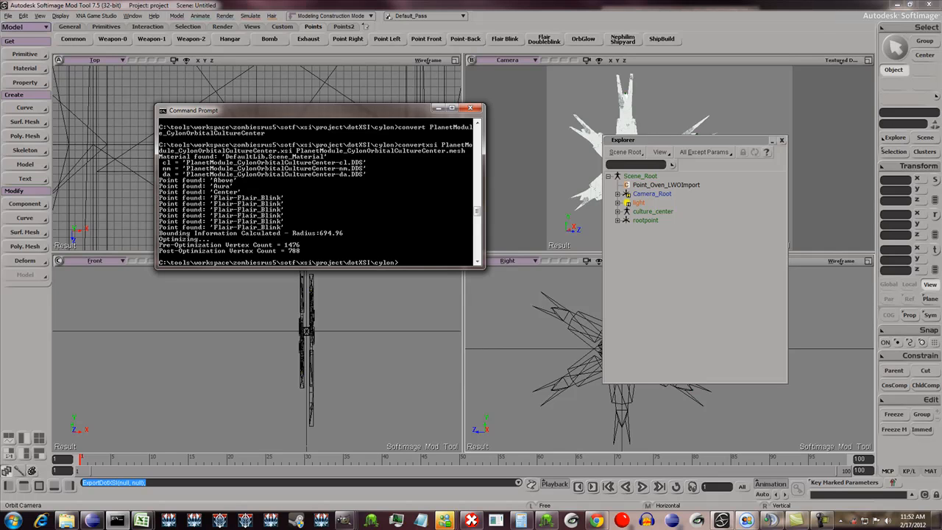
- Bring up the cylon folder in Windows Explorer and move its window aside to check PlanetModule_CylonOrbitalCultureCenter.mesh
{"action": "mouse_move", "coordinate": [67, 521]}
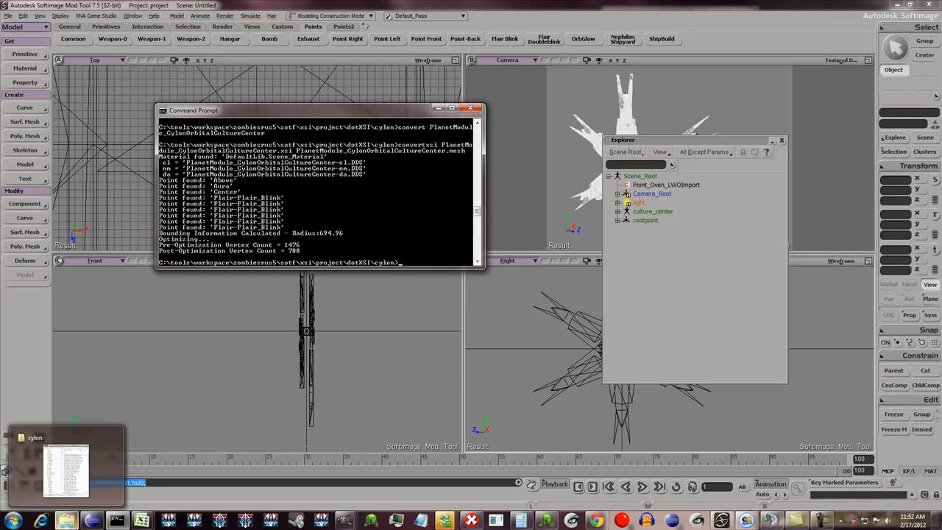
{"action": "left_click", "coordinate": [66, 467]}
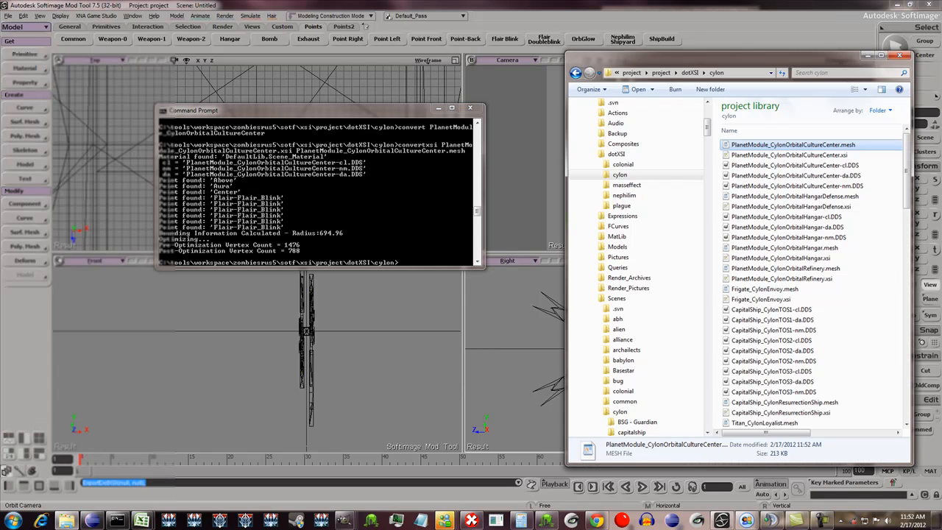
{"action": "left_click_drag", "start_coordinate": [685, 56], "coordinate": [189, 48]}
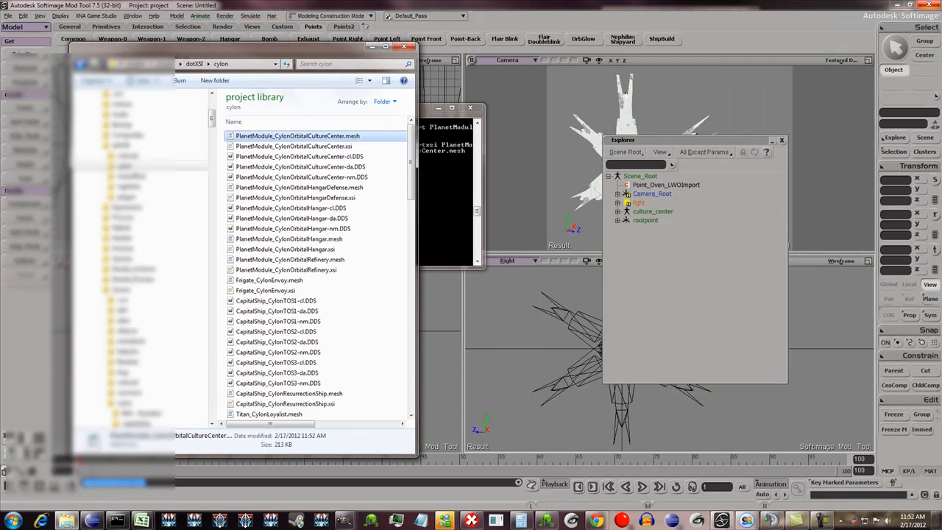
- Switch to Eclipse and select the Mesh folder under Fallen Race Cylon/mod
{"action": "left_click_drag", "start_coordinate": [941, 12], "coordinate": [290, 0]}
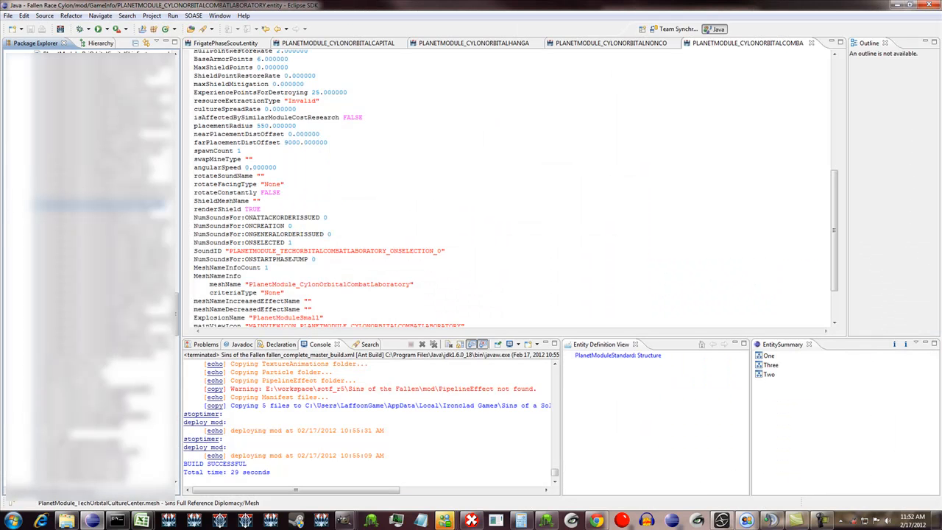
{"action": "left_click_drag", "start_coordinate": [177, 314], "coordinate": [177, 77]}
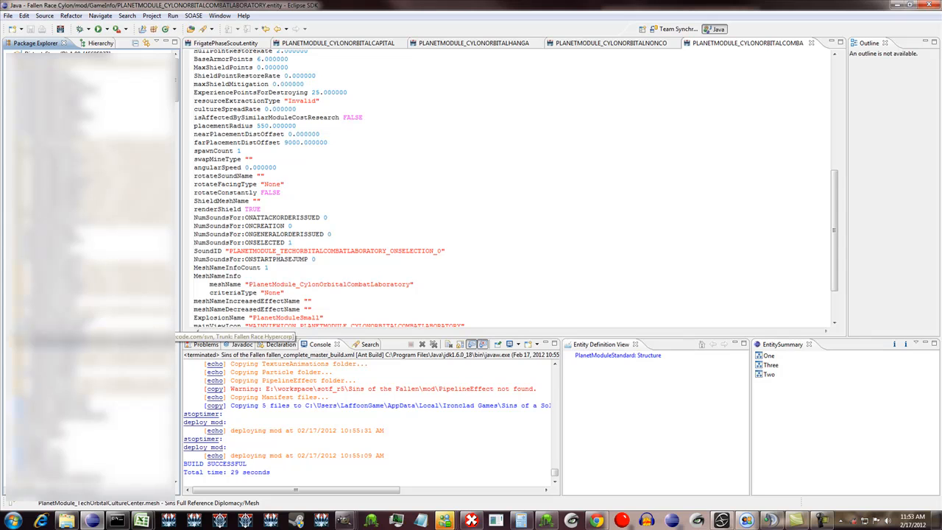
{"action": "scroll", "coordinate": [89, 272], "scroll_direction": "down", "scroll_amount": 4}
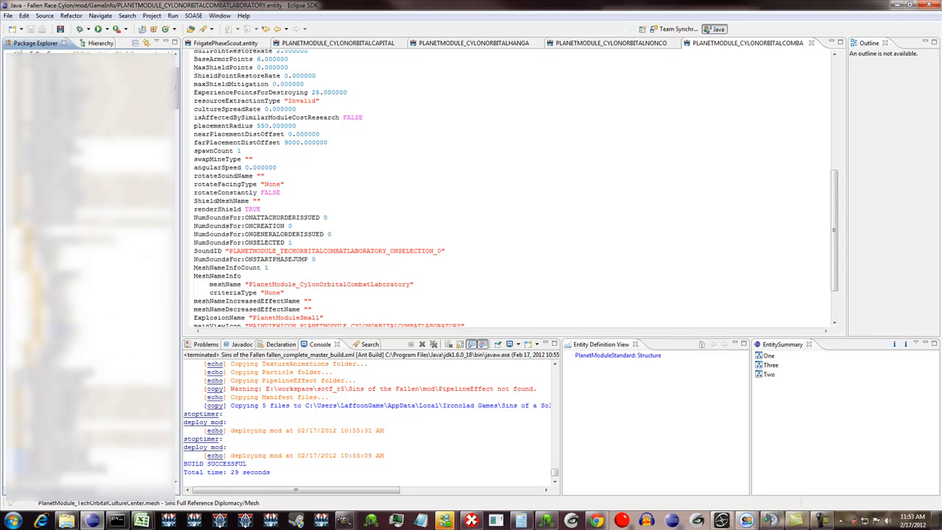
{"action": "left_click", "coordinate": [28, 284]}
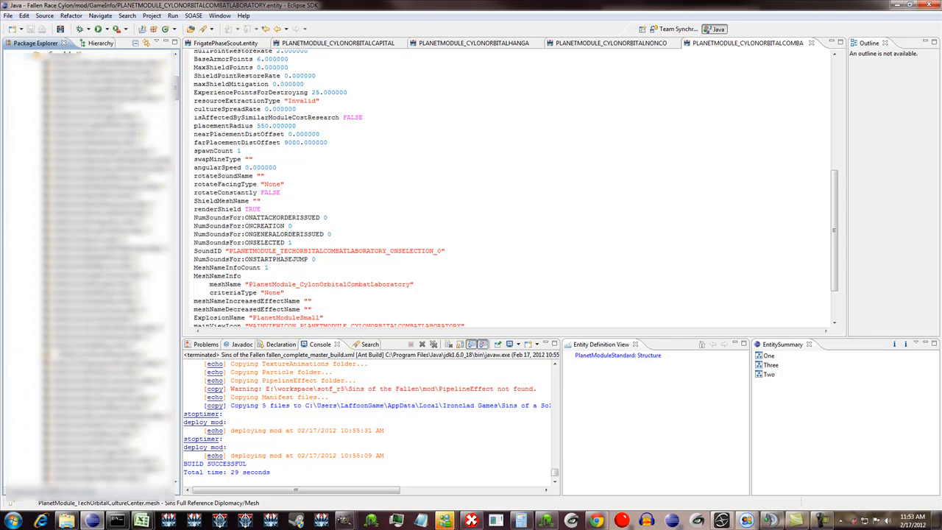
{"action": "left_click", "coordinate": [29, 54]}
{"action": "scroll", "coordinate": [90, 273], "scroll_direction": "up", "scroll_amount": 3}
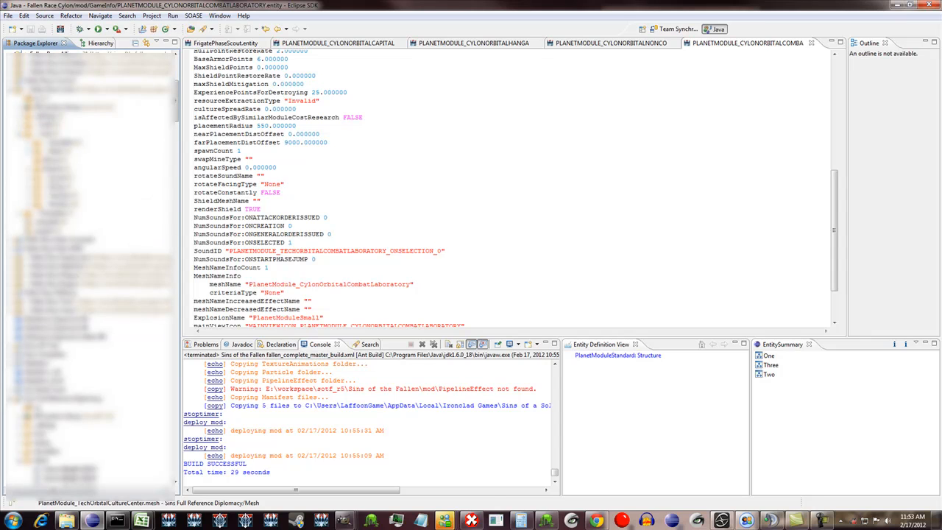
{"action": "left_click", "coordinate": [58, 151]}
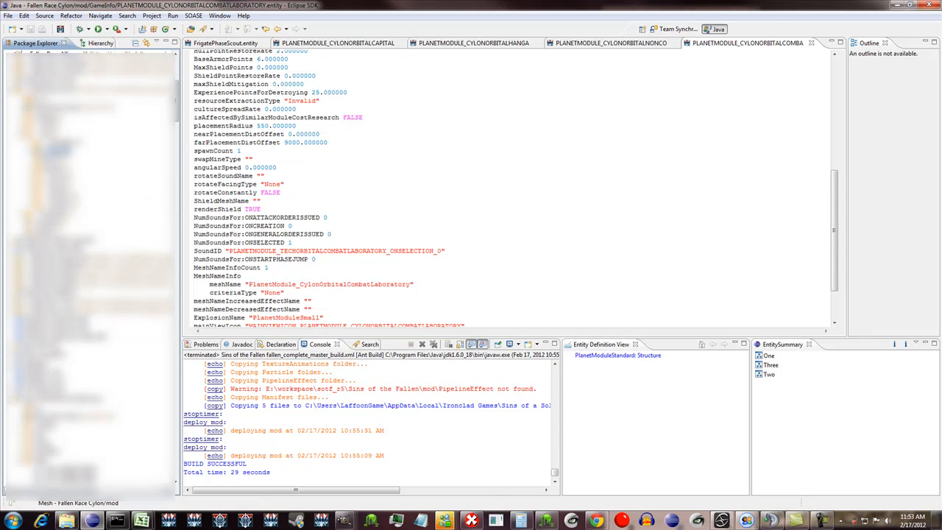
- Copy PlanetModule_CylonOrbitalCultureCenter.mesh from the cylon folder into the mod's Mesh folder, overwriting the existing file
{"action": "left_click", "coordinate": [67, 521]}
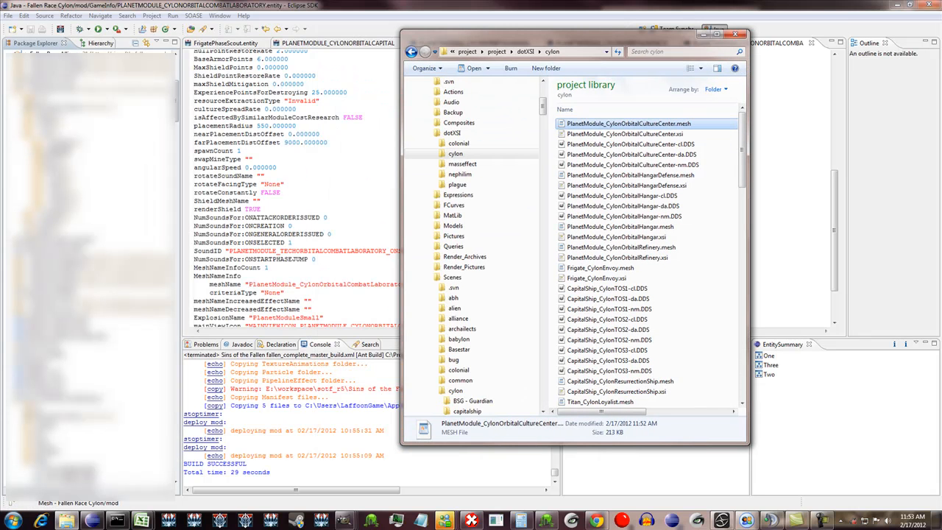
{"action": "left_click_drag", "start_coordinate": [629, 123], "coordinate": [57, 151]}
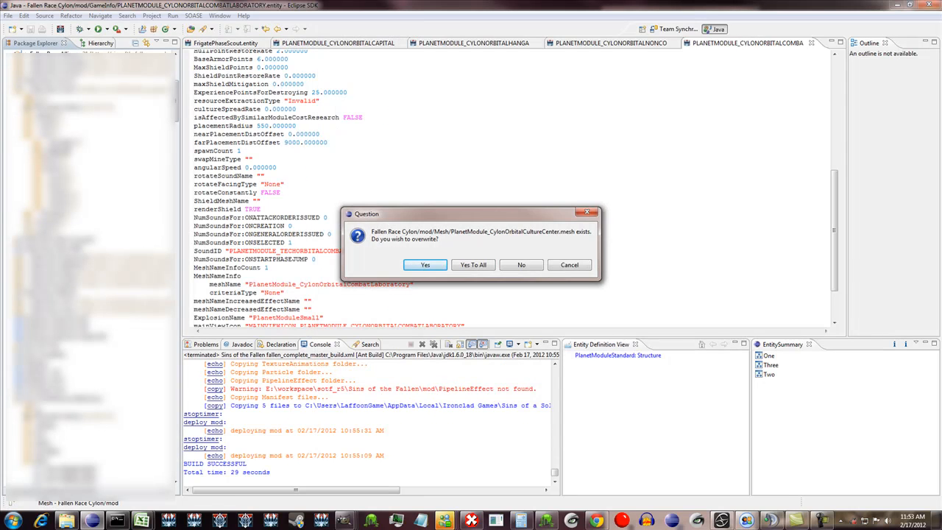
{"action": "key", "text": "Return"}
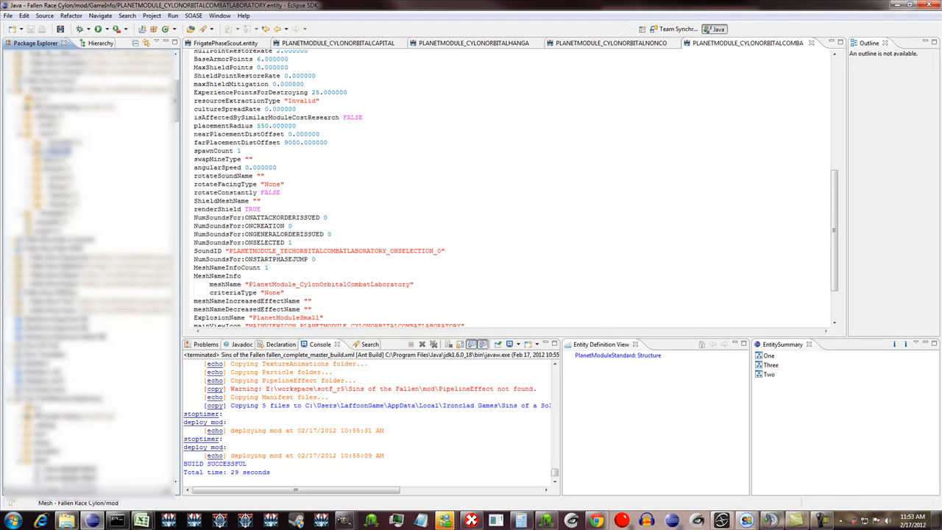
- Try to copy the culture center's -cl, -da and -nm DDS textures from the cylon folder into the mod's Textures folder
{"action": "left_click", "coordinate": [67, 521]}
{"action": "left_click", "coordinate": [626, 144]}
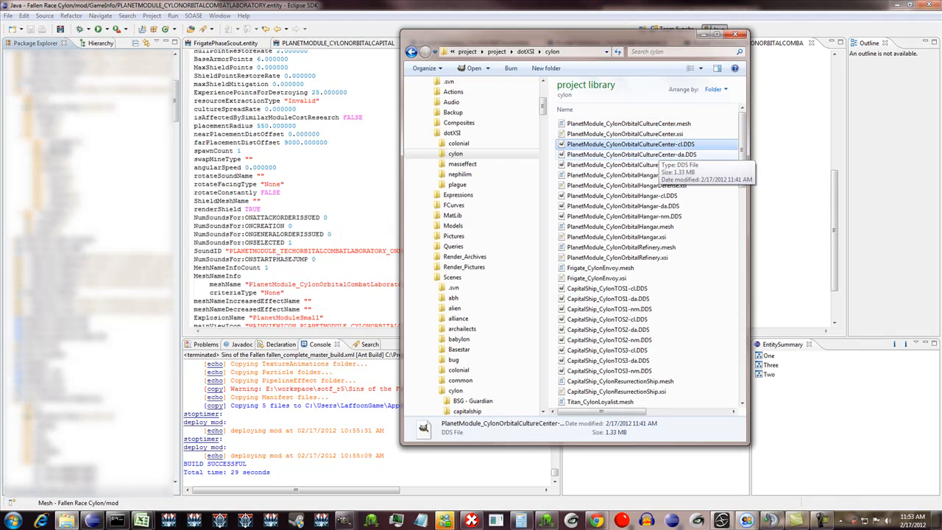
{"action": "left_click", "coordinate": [633, 165], "text": "shift"}
{"action": "left_click_drag", "start_coordinate": [676, 154], "coordinate": [68, 194]}
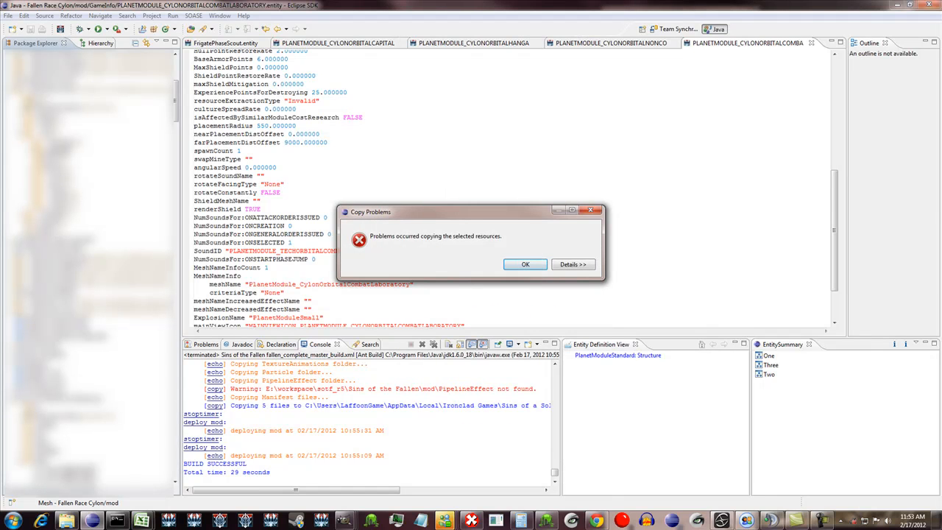
- Read the full details of the texture copy problem and dismiss the report
{"action": "left_click", "coordinate": [574, 264]}
{"action": "left_click_drag", "start_coordinate": [508, 331], "coordinate": [565, 331]}
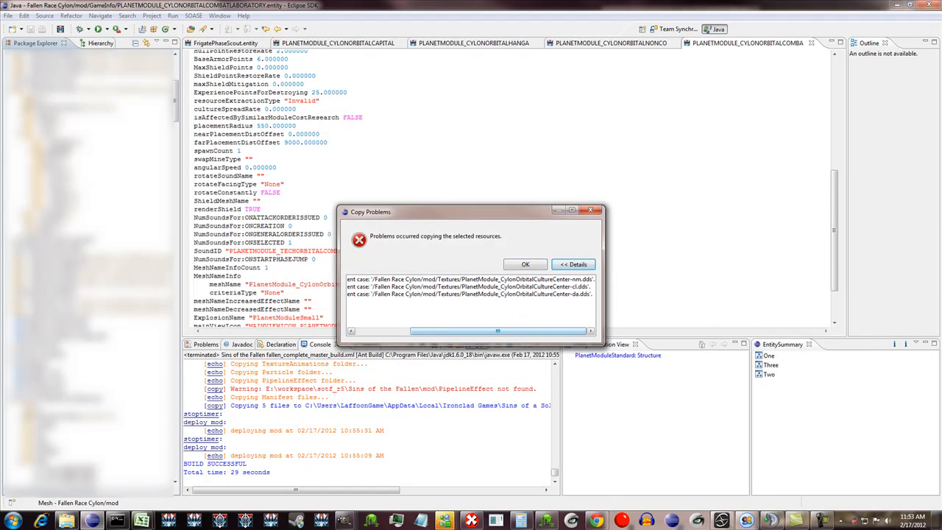
{"action": "left_click", "coordinate": [526, 264]}
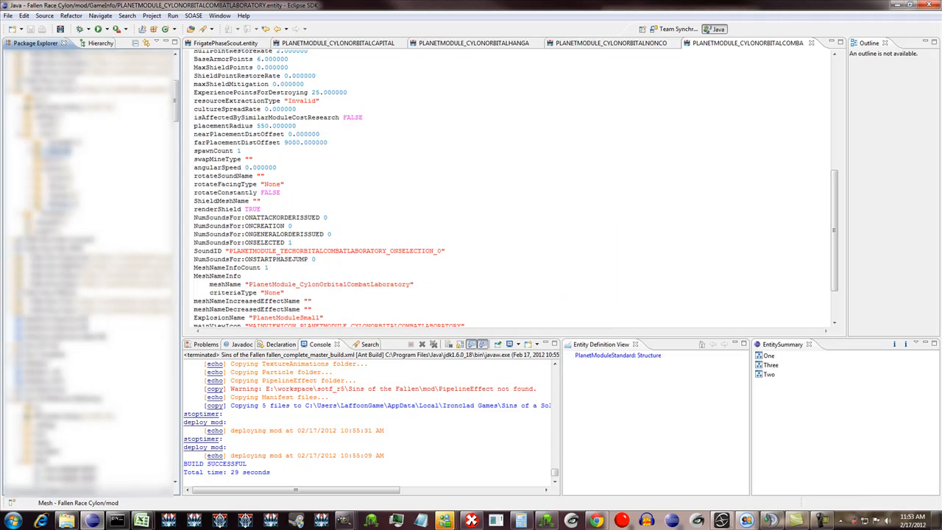
- Look through the mod's Textures and Mesh folders and check the texture names referenced in PlanetModule_CylonOrbitalRepairPlatform.mesh
{"action": "double_click", "coordinate": [62, 196]}
{"action": "scroll", "coordinate": [62, 196], "scroll_direction": "down", "scroll_amount": 7}
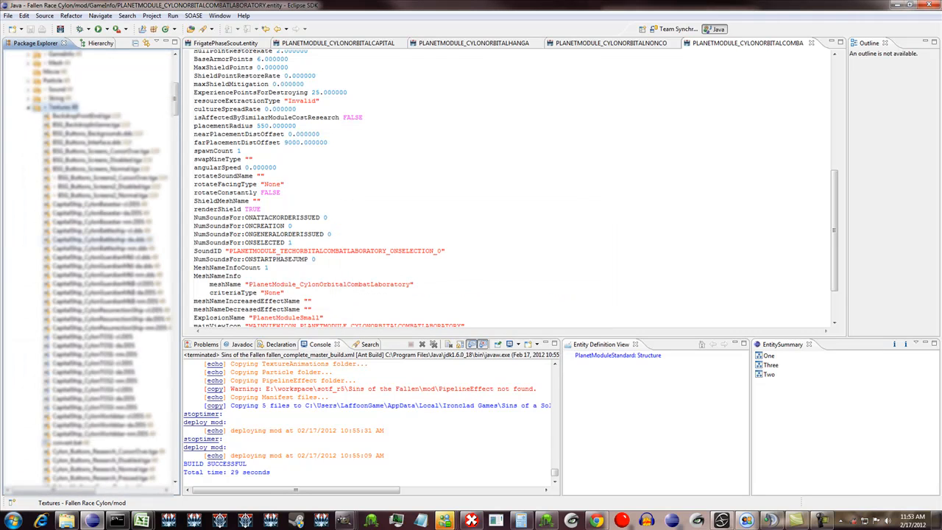
{"action": "scroll", "coordinate": [73, 198], "scroll_direction": "up", "scroll_amount": 4}
{"action": "scroll", "coordinate": [74, 213], "scroll_direction": "down", "scroll_amount": 3}
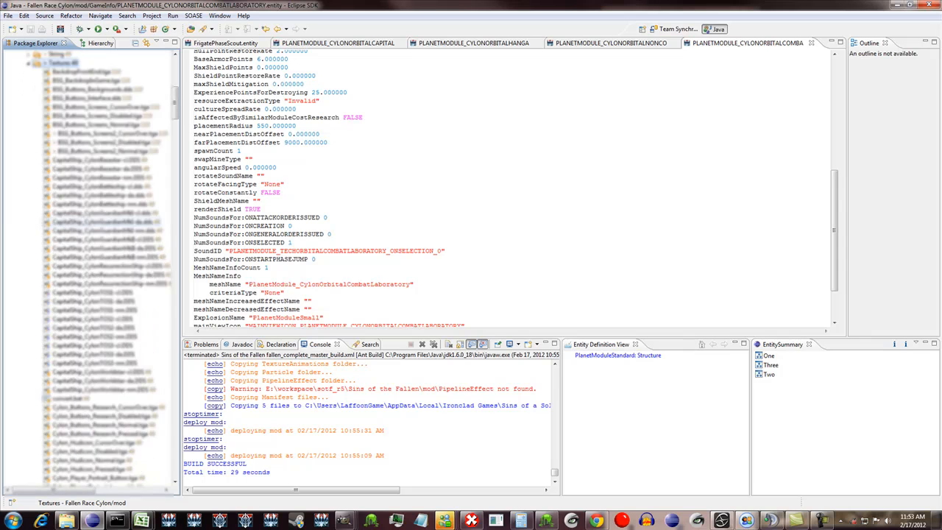
{"action": "scroll", "coordinate": [88, 265], "scroll_direction": "down", "scroll_amount": 3}
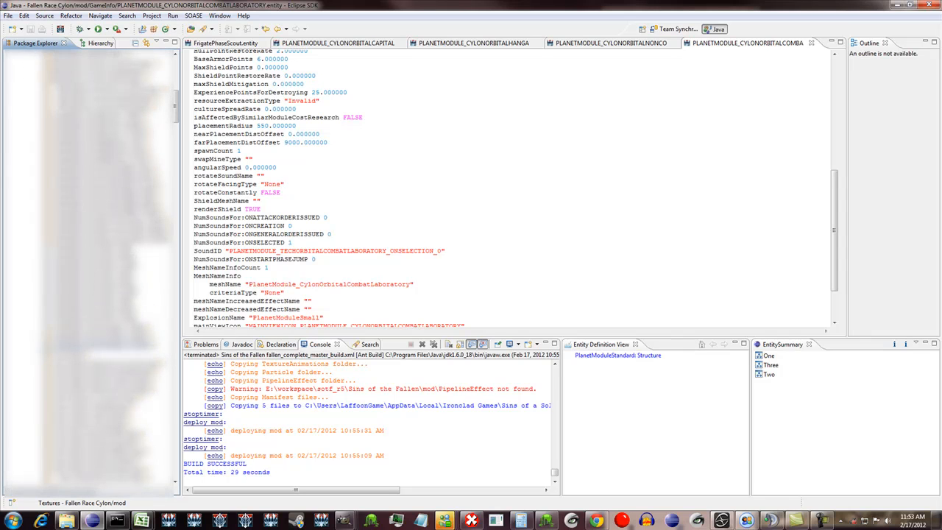
{"action": "scroll", "coordinate": [88, 221], "scroll_direction": "up", "scroll_amount": 4}
{"action": "scroll", "coordinate": [88, 221], "scroll_direction": "down", "scroll_amount": 4}
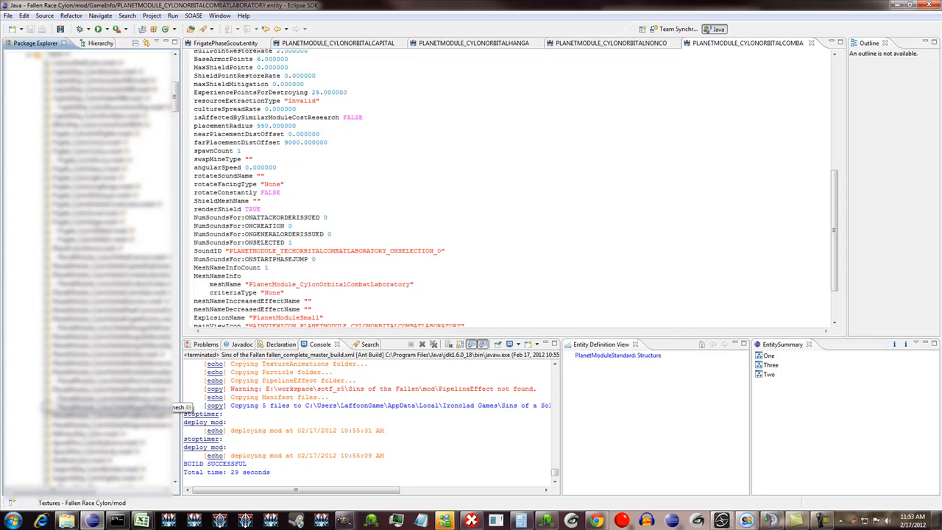
{"action": "double_click", "coordinate": [169, 407]}
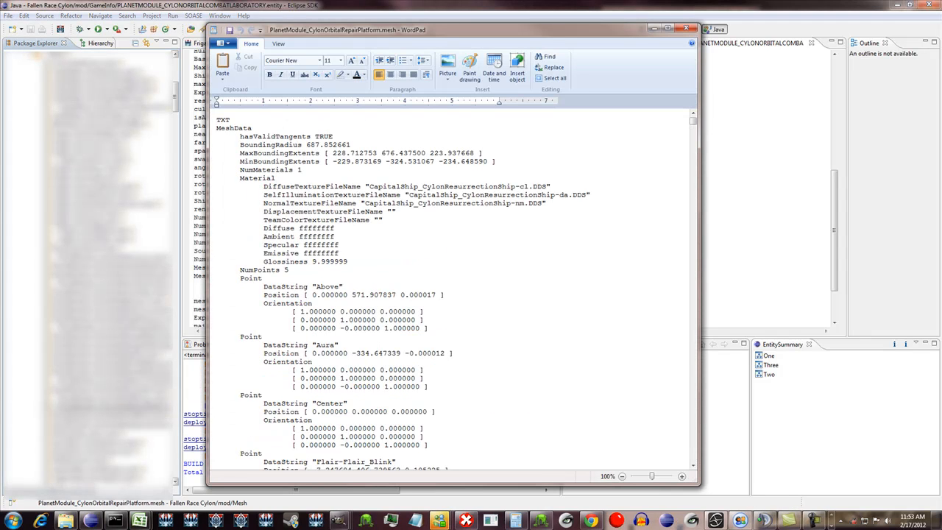
{"action": "left_click", "coordinate": [686, 28]}
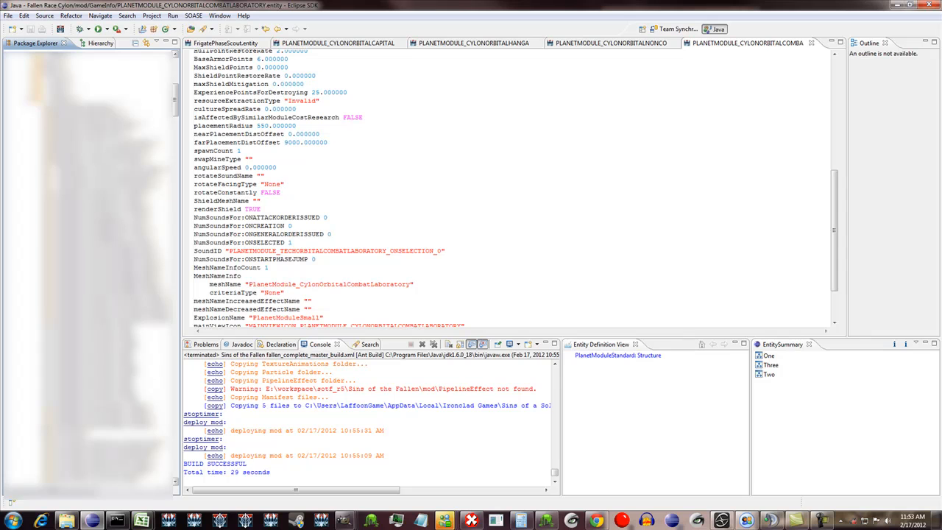
- Replace the mod's three existing culture center textures with the PlanetModule_CylonOrbitalCultureCenter -cl, -da and -nm DDS files from the cylon folder
{"action": "left_click", "coordinate": [111, 322]}
{"action": "scroll", "coordinate": [110, 321], "scroll_direction": "down", "scroll_amount": 10}
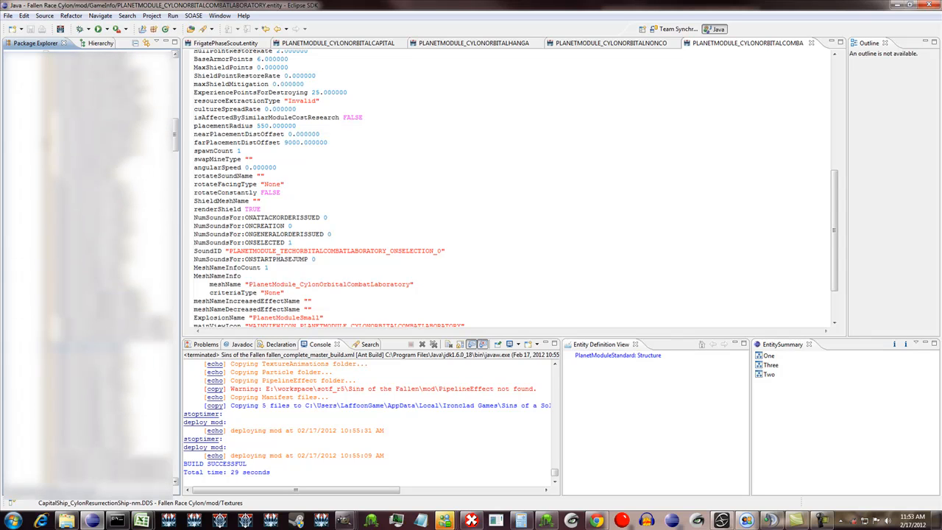
{"action": "scroll", "coordinate": [89, 268], "scroll_direction": "down", "scroll_amount": 6}
{"action": "left_click", "coordinate": [111, 337]}
{"action": "left_click", "coordinate": [110, 354], "text": "shift"}
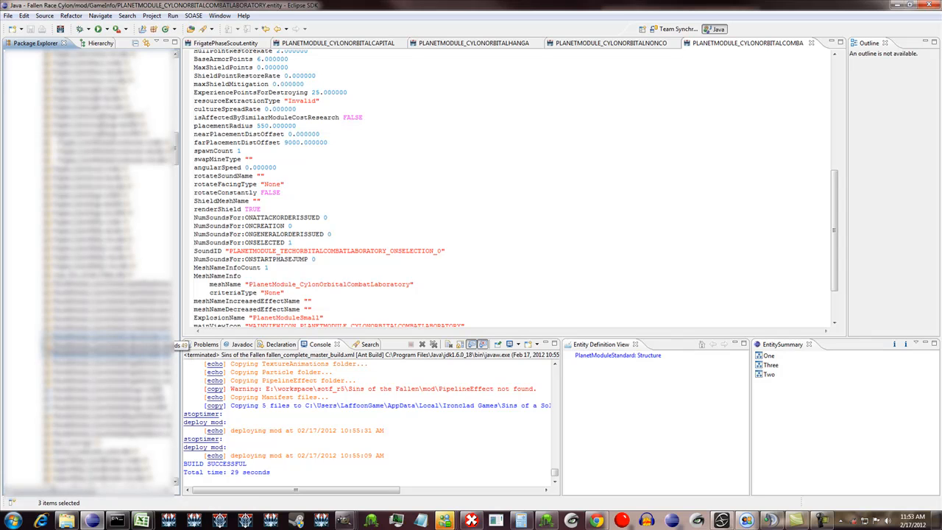
{"action": "key", "text": "Delete"}
{"action": "key", "text": "Return"}
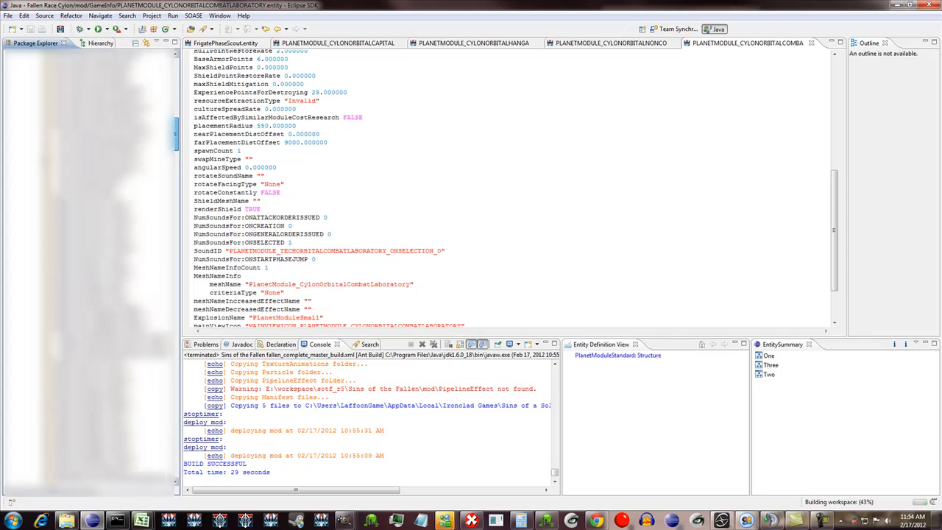
{"action": "left_click", "coordinate": [67, 521]}
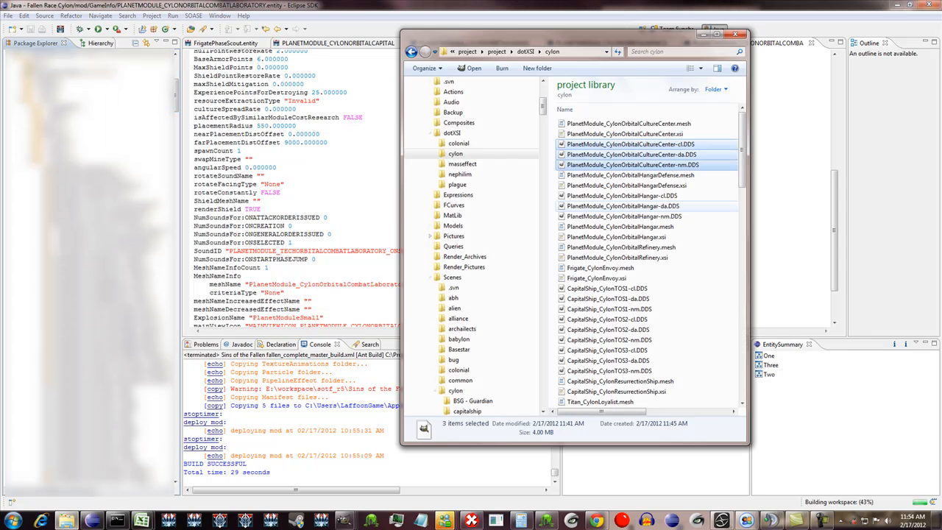
{"action": "left_click_drag", "start_coordinate": [648, 154], "coordinate": [28, 160]}
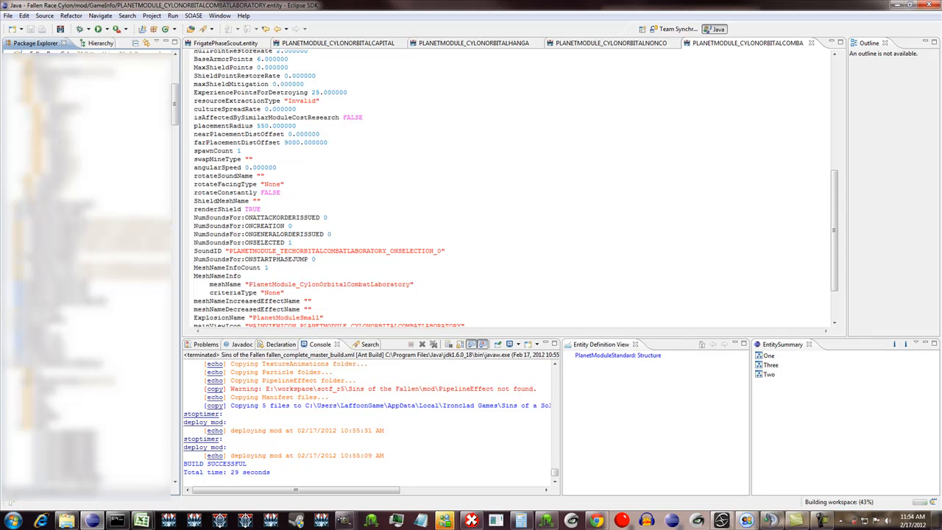
- Check the material texture names inside PlanetModule_CylonOrbitalCultureCenter.mesh in the mod's Mesh folder
{"action": "left_click", "coordinate": [28, 110]}
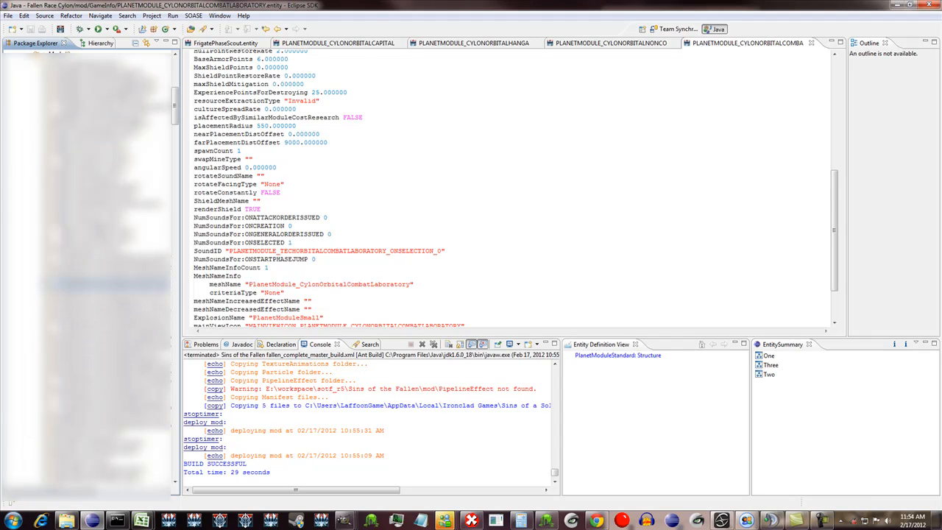
{"action": "double_click", "coordinate": [110, 284]}
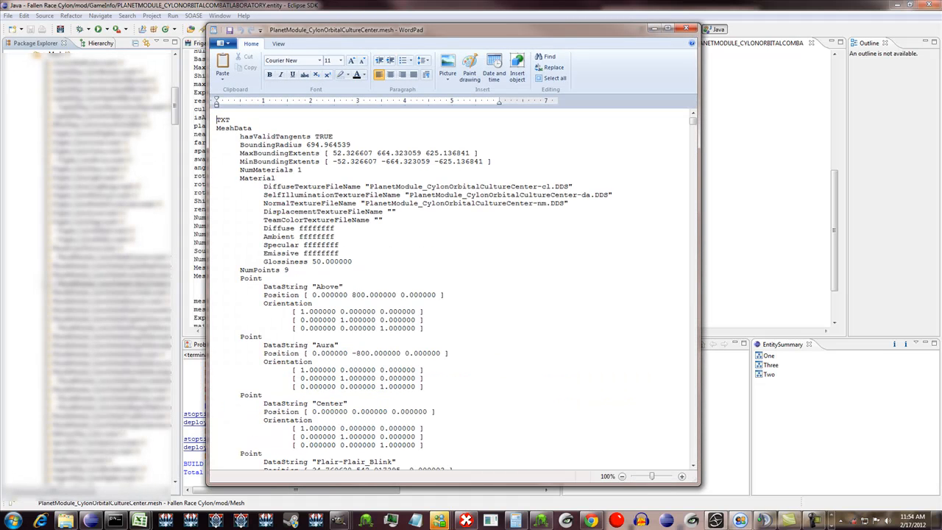
{"action": "left_click", "coordinate": [686, 28]}
- Run the Sins of the Fallen master build to deploy the mod
{"action": "left_click", "coordinate": [125, 29]}
{"action": "left_click", "coordinate": [147, 39]}
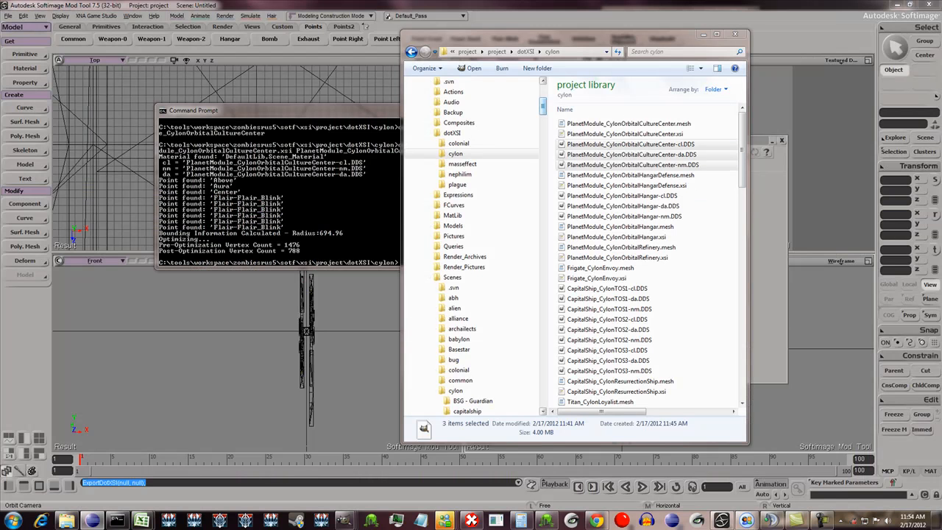
- Browse to the deployed SotF Race Cylon R6 Mesh folder under Mods-Diplomacy v1.34 and widen the file window to show all details
{"action": "left_click_drag", "start_coordinate": [543, 107], "coordinate": [543, 92]}
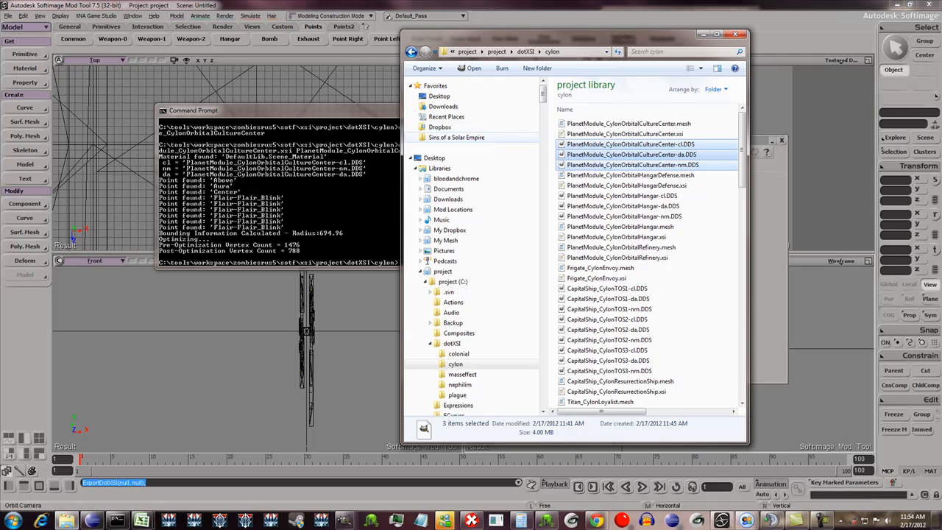
{"action": "left_click", "coordinate": [456, 138]}
{"action": "double_click", "coordinate": [597, 303]}
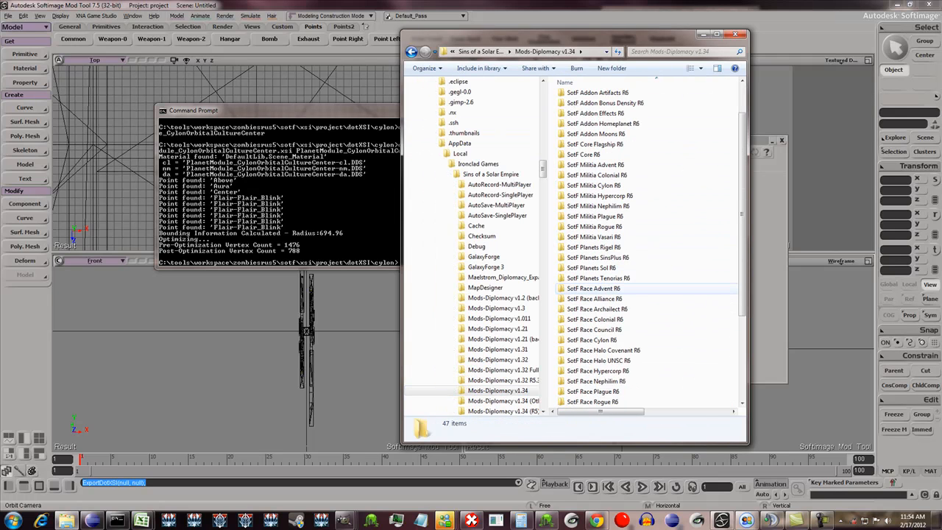
{"action": "left_click", "coordinate": [608, 330]}
{"action": "left_click", "coordinate": [608, 340]}
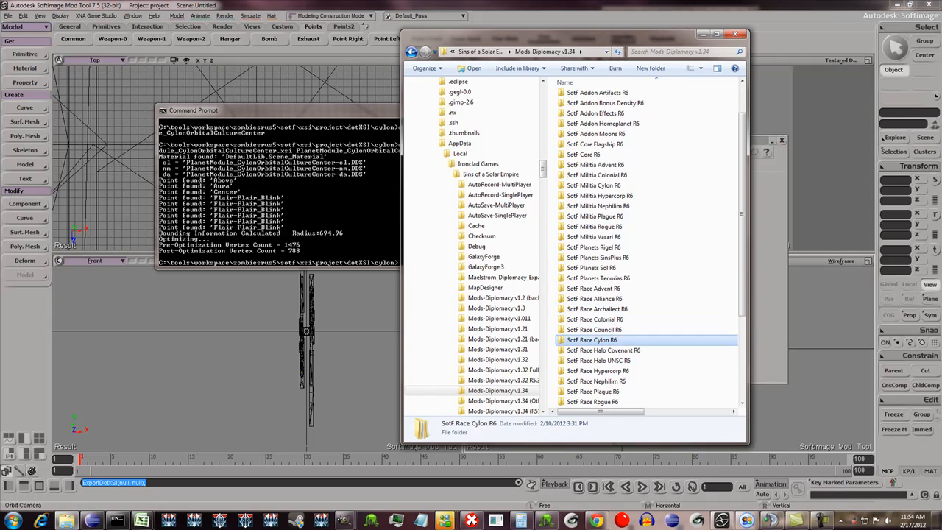
{"action": "double_click", "coordinate": [600, 340]}
{"action": "double_click", "coordinate": [577, 107]}
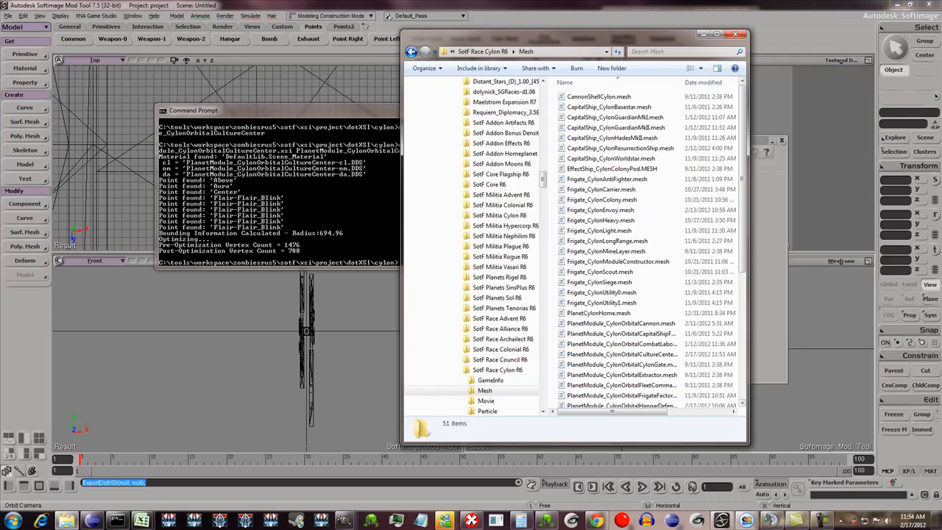
{"action": "left_click_drag", "start_coordinate": [748, 258], "coordinate": [840, 258]}
- Review the material and point data in the deployed PlanetModule_CylonOrbitalCultureCenter.mesh, and close the file
{"action": "left_click", "coordinate": [622, 354]}
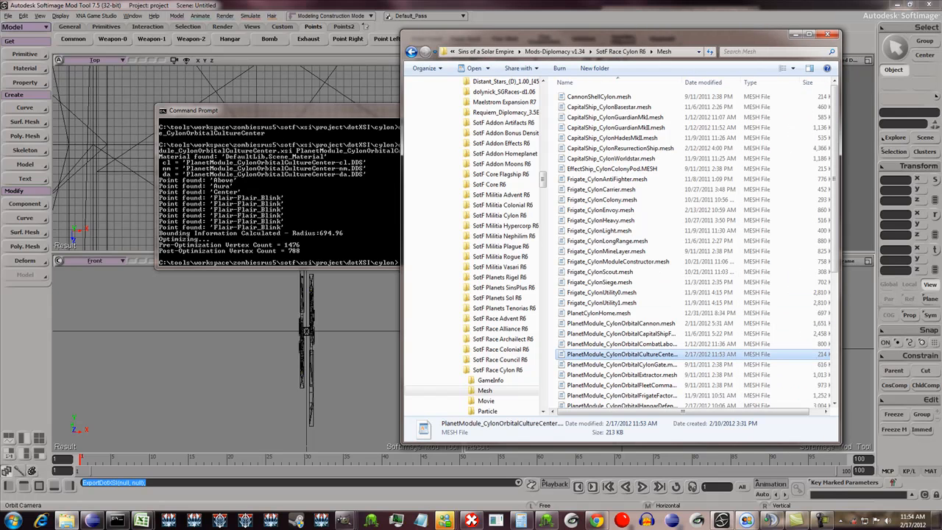
{"action": "double_click", "coordinate": [624, 355]}
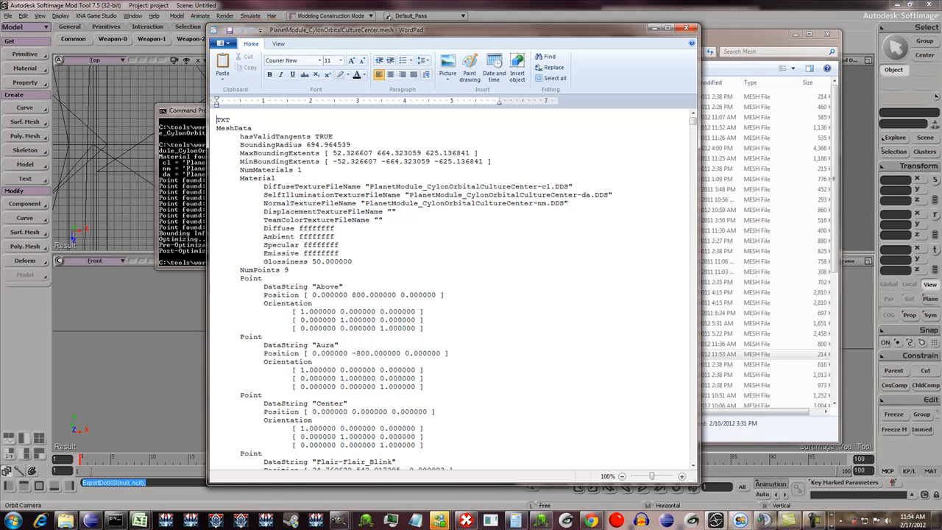
{"action": "scroll", "coordinate": [452, 295], "scroll_direction": "down", "scroll_amount": 12}
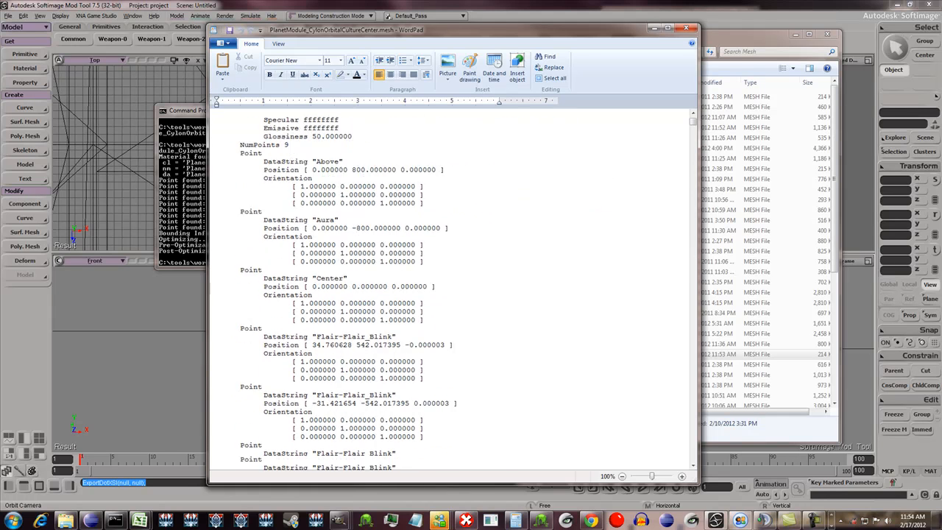
{"action": "left_click", "coordinate": [686, 28]}
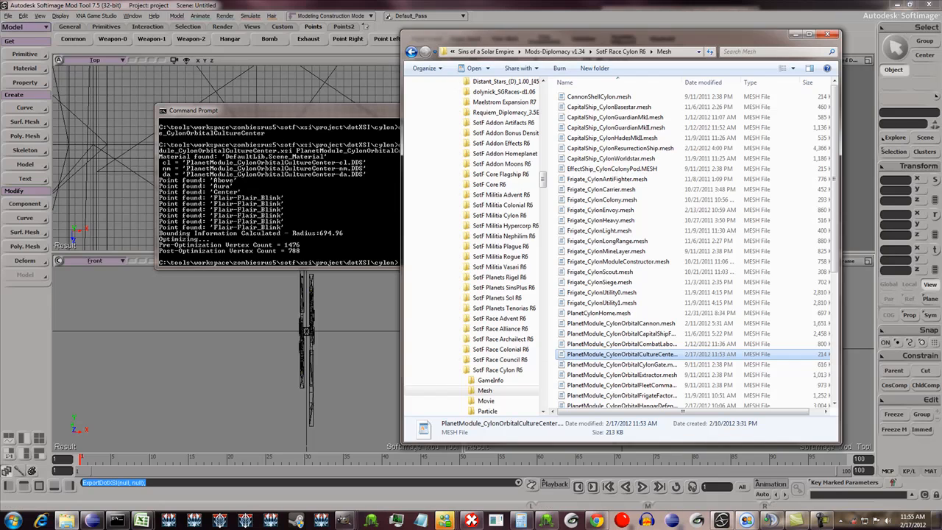
- Launch Sins of a Solar Empire and start a new single-player game on the Random - Small map
{"action": "left_click", "coordinate": [169, 521]}
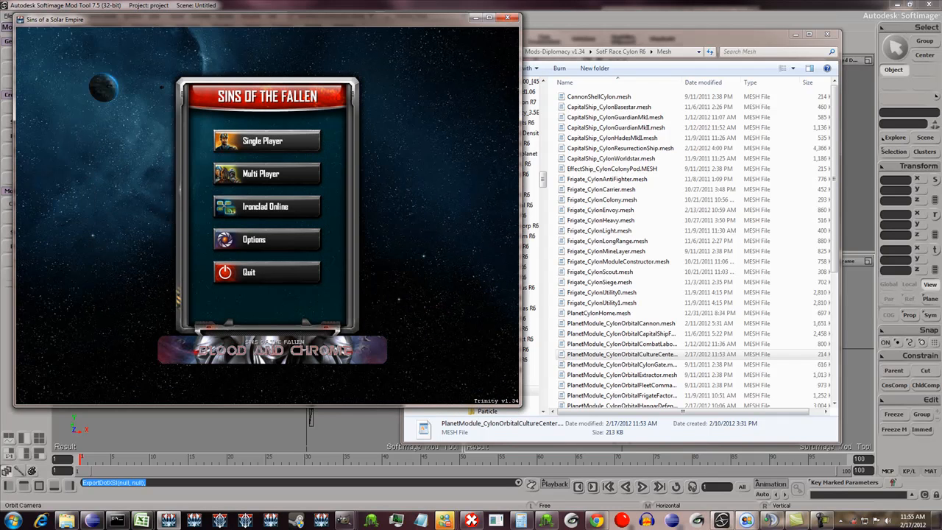
{"action": "left_click", "coordinate": [267, 142]}
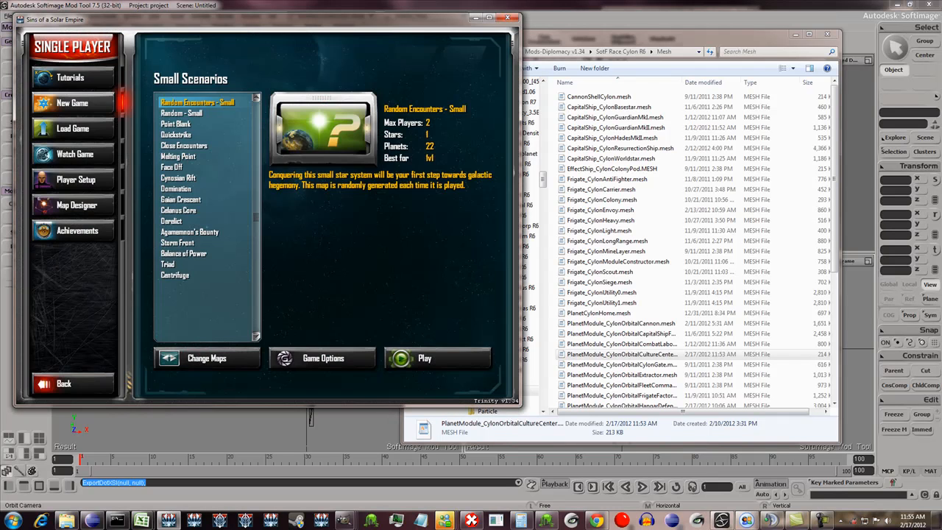
{"action": "left_click", "coordinate": [207, 357]}
{"action": "left_click", "coordinate": [207, 358]}
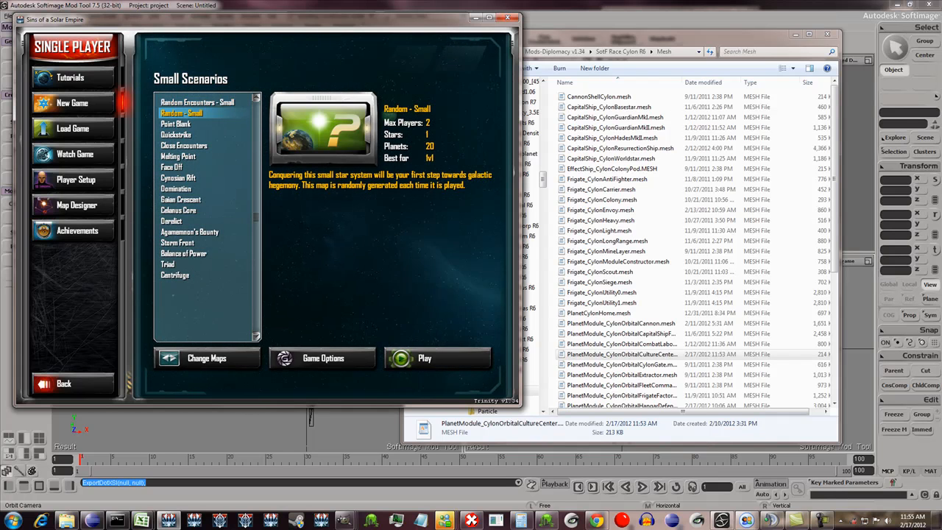
{"action": "left_click", "coordinate": [425, 358]}
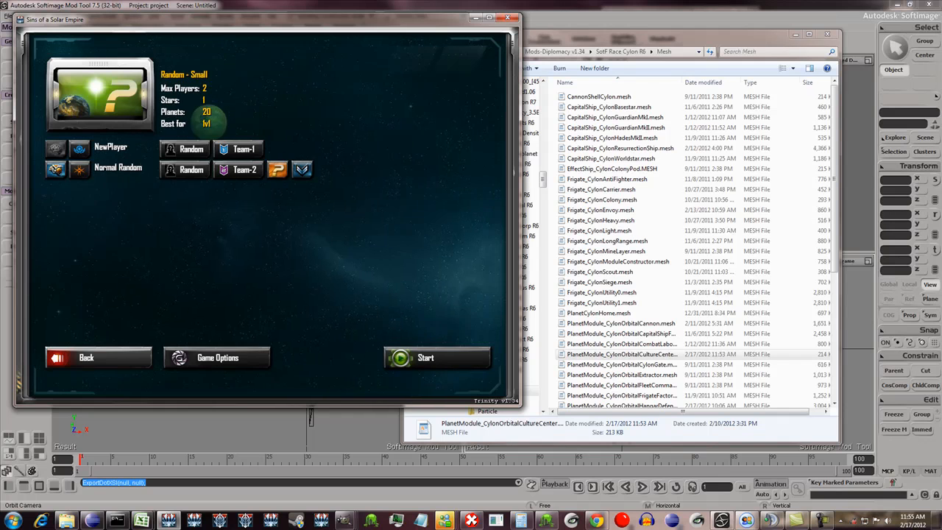
{"action": "left_click", "coordinate": [427, 358]}
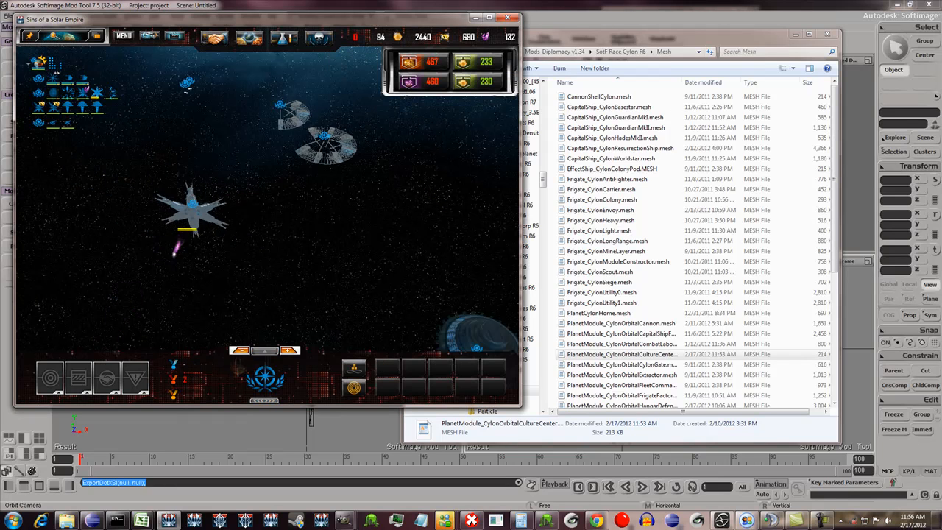
- Zoom in on the Cylon culture center in orbit and slow the game update rate down to 1x speed
{"action": "scroll", "coordinate": [193, 206], "scroll_direction": "up", "scroll_amount": 4}
{"action": "left_click", "coordinate": [241, 351]}
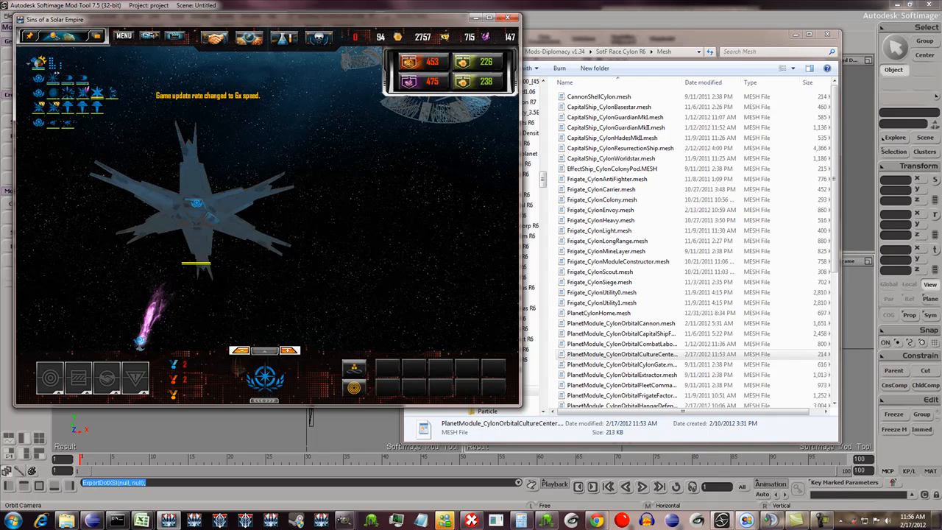
{"action": "left_click", "coordinate": [241, 350]}
{"action": "left_click", "coordinate": [241, 351]}
{"action": "left_click", "coordinate": [241, 351]}
- Inspect the Communications Array model up close from the front, edge and back, checking its textures and flair points
{"action": "scroll", "coordinate": [198, 204], "scroll_direction": "up", "scroll_amount": 4}
{"action": "middle_click_drag", "start_coordinate": [197, 203], "coordinate": [324, 214]}
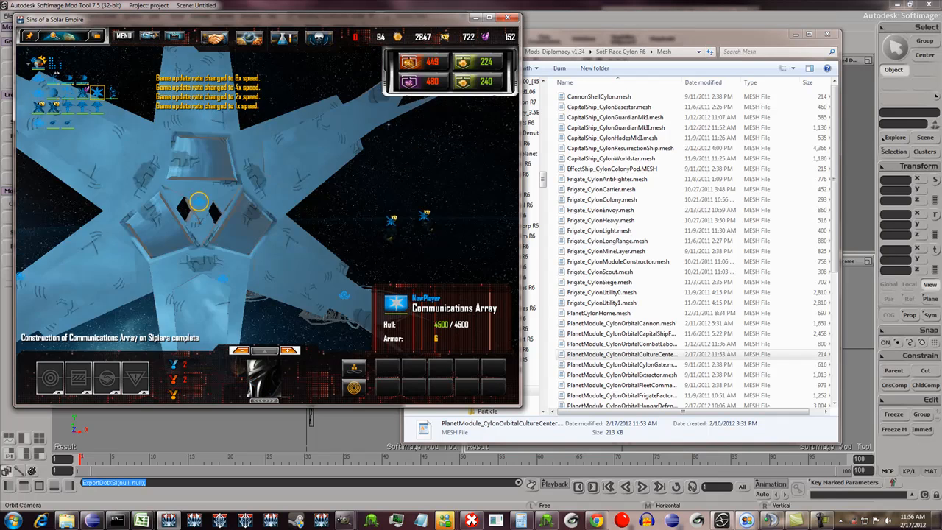
{"action": "scroll", "coordinate": [199, 221], "scroll_direction": "down", "scroll_amount": 3}
{"action": "scroll", "coordinate": [251, 187], "scroll_direction": "up", "scroll_amount": 2}
{"action": "middle_click_drag", "start_coordinate": [251, 187], "coordinate": [390, 199]}
{"action": "scroll", "coordinate": [295, 170], "scroll_direction": "down", "scroll_amount": 4}
{"action": "scroll", "coordinate": [274, 197], "scroll_direction": "up", "scroll_amount": 2}
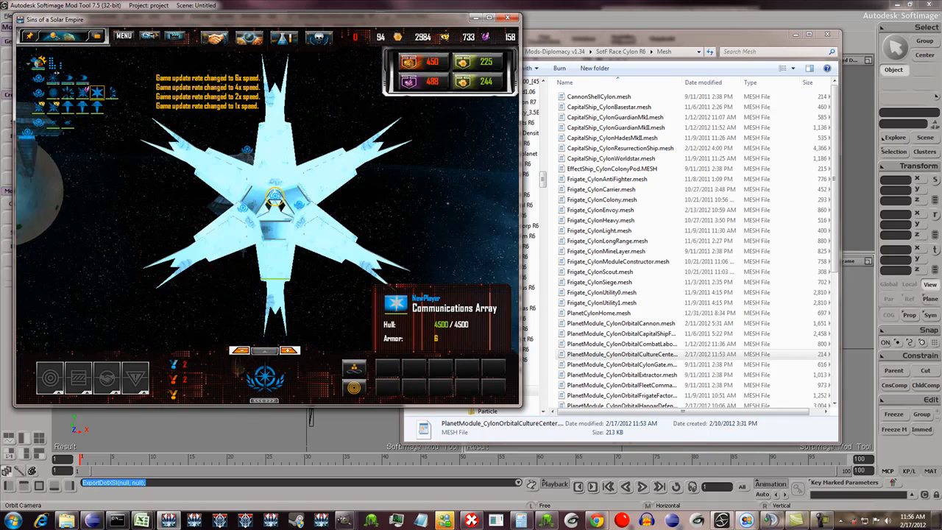
{"action": "middle_click_drag", "start_coordinate": [275, 197], "coordinate": [331, 195]}
{"action": "middle_click_drag", "start_coordinate": [275, 197], "coordinate": [354, 187]}
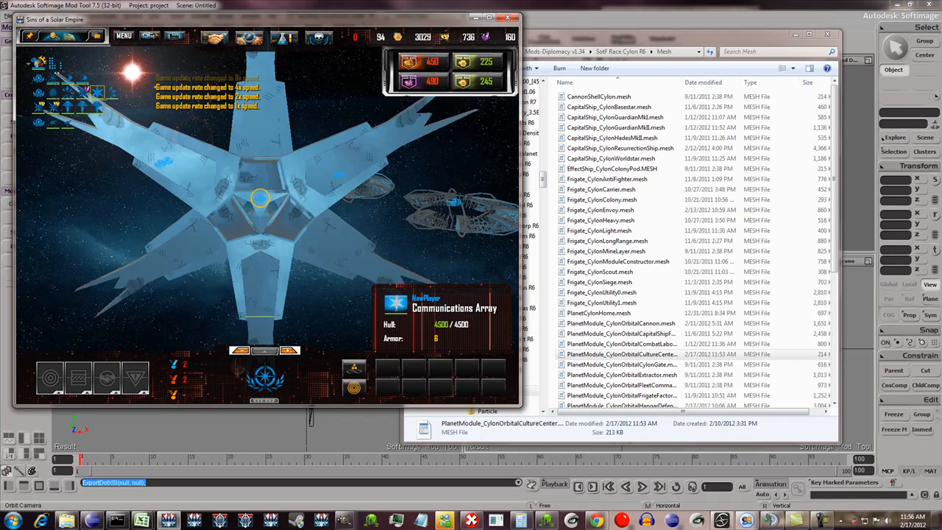
{"action": "scroll", "coordinate": [267, 197], "scroll_direction": "down", "scroll_amount": 3}
{"action": "scroll", "coordinate": [267, 198], "scroll_direction": "up", "scroll_amount": 2}
{"action": "scroll", "coordinate": [262, 200], "scroll_direction": "up", "scroll_amount": 2}
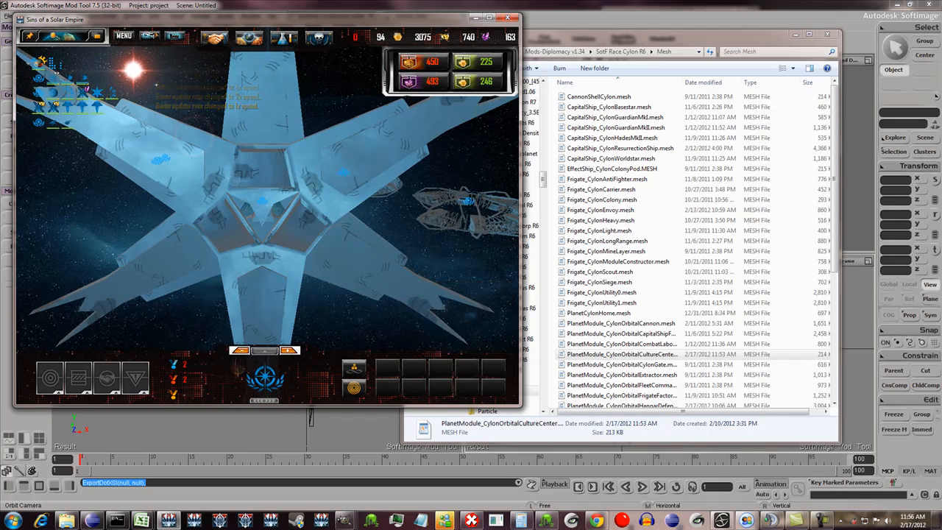
{"action": "scroll", "coordinate": [262, 200], "scroll_direction": "up", "scroll_amount": 2}
{"action": "middle_click_drag", "start_coordinate": [262, 200], "coordinate": [262, 207]}
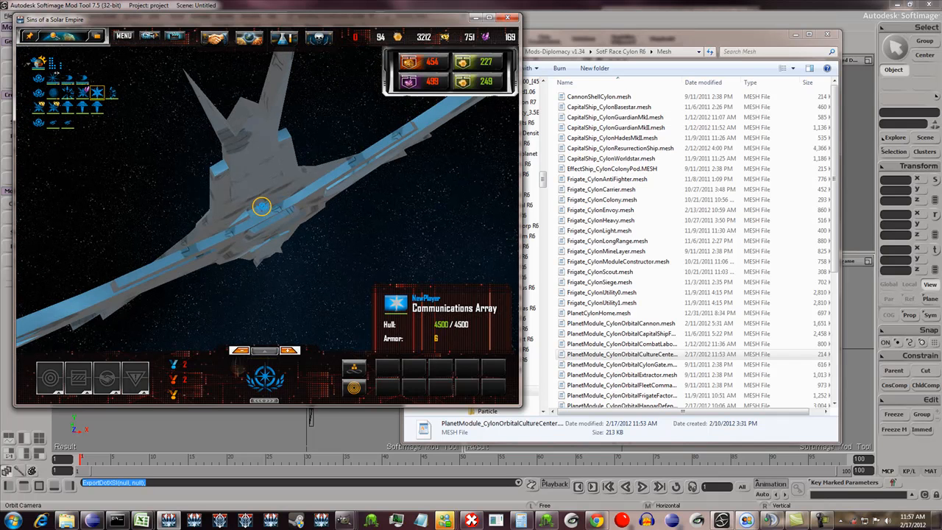
{"action": "middle_click_drag", "start_coordinate": [262, 207], "coordinate": [266, 197]}
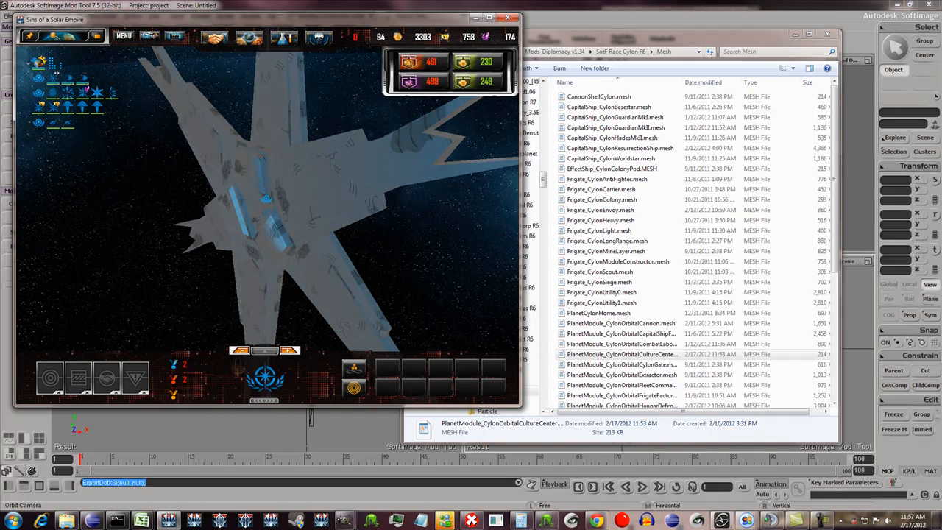
{"action": "scroll", "coordinate": [266, 197], "scroll_direction": "down", "scroll_amount": 8}
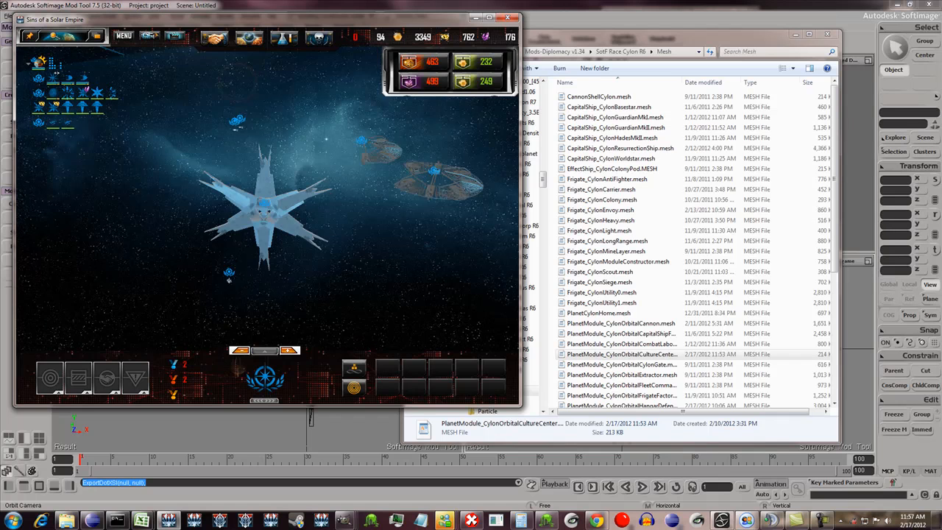
{"action": "scroll", "coordinate": [266, 197], "scroll_direction": "down", "scroll_amount": 5}
{"action": "scroll", "coordinate": [315, 244], "scroll_direction": "up", "scroll_amount": 5}
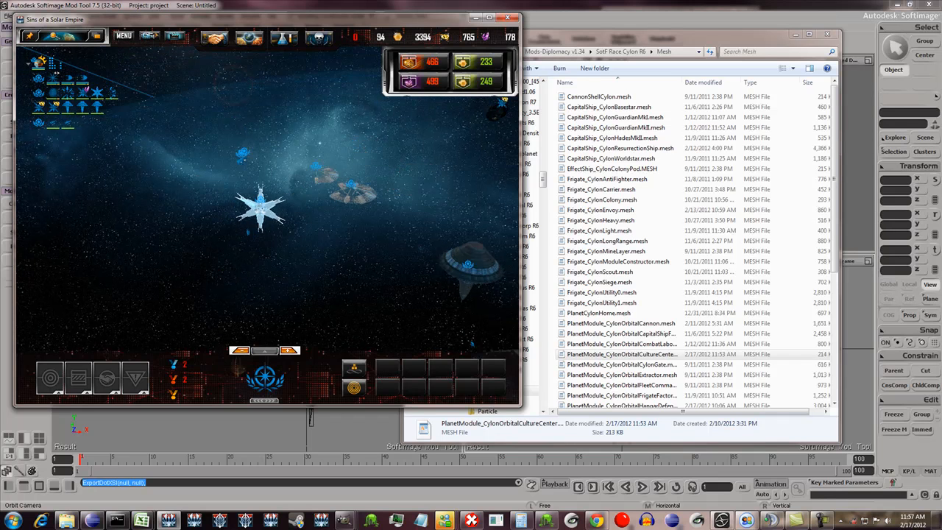
{"action": "left_click", "coordinate": [172, 131]}
{"action": "scroll", "coordinate": [171, 131], "scroll_direction": "up", "scroll_amount": 4}
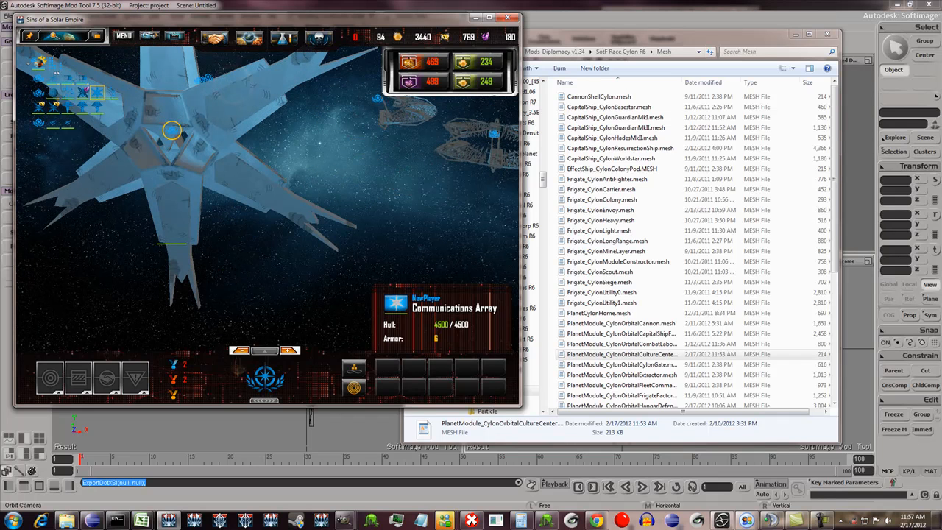
- Inspect the front of the Communications Array from a distance and up close, checking its texture and hull surface detail
{"action": "scroll", "coordinate": [172, 131], "scroll_direction": "down", "scroll_amount": 6}
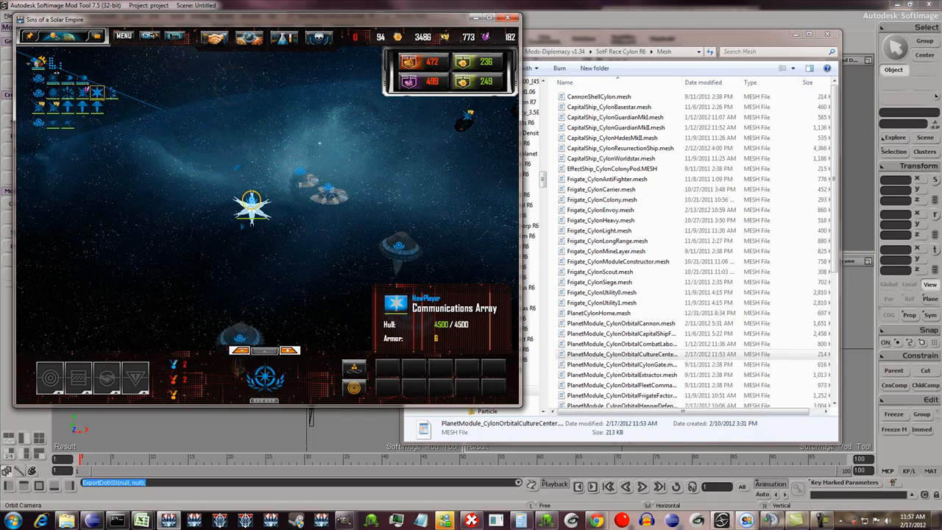
{"action": "scroll", "coordinate": [259, 212], "scroll_direction": "down", "scroll_amount": 4}
{"action": "scroll", "coordinate": [262, 213], "scroll_direction": "up", "scroll_amount": 5}
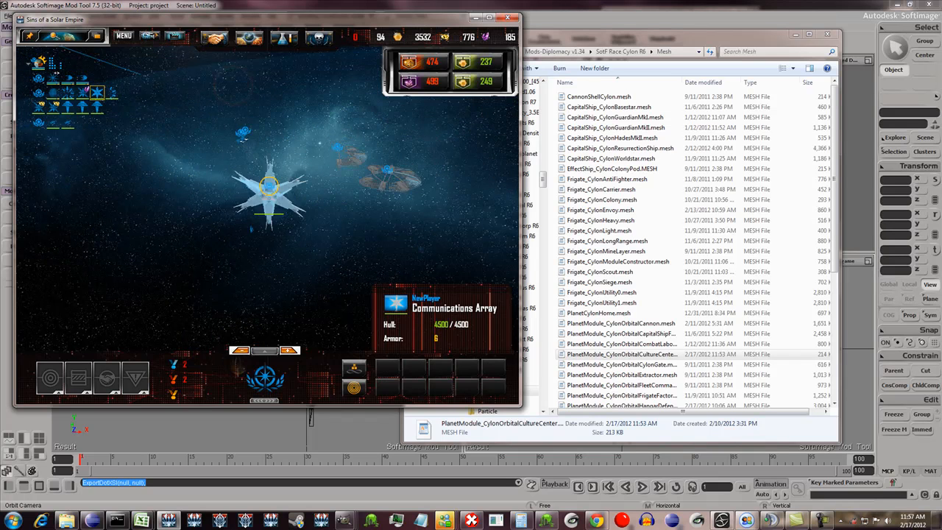
{"action": "scroll", "coordinate": [269, 187], "scroll_direction": "up", "scroll_amount": 2}
{"action": "scroll", "coordinate": [269, 186], "scroll_direction": "down", "scroll_amount": 6}
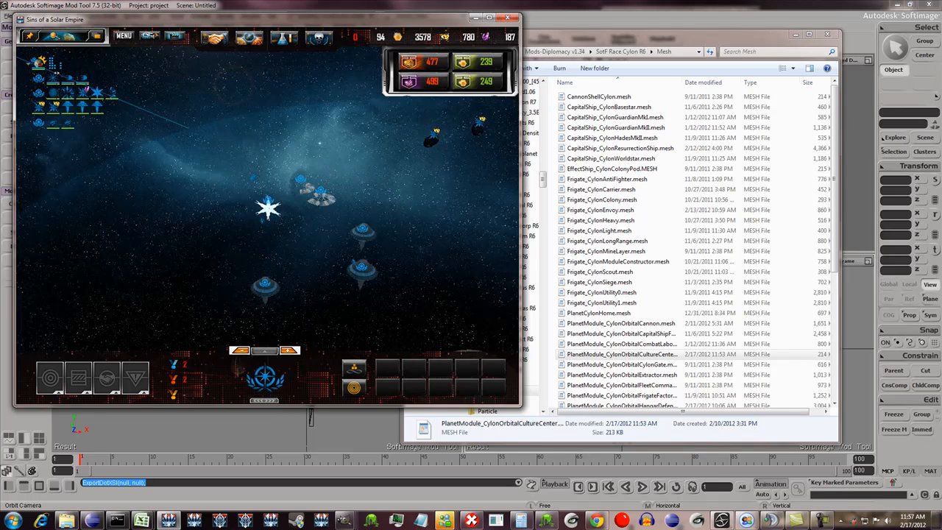
{"action": "scroll", "coordinate": [268, 210], "scroll_direction": "up", "scroll_amount": 4}
{"action": "scroll", "coordinate": [268, 206], "scroll_direction": "down", "scroll_amount": 3}
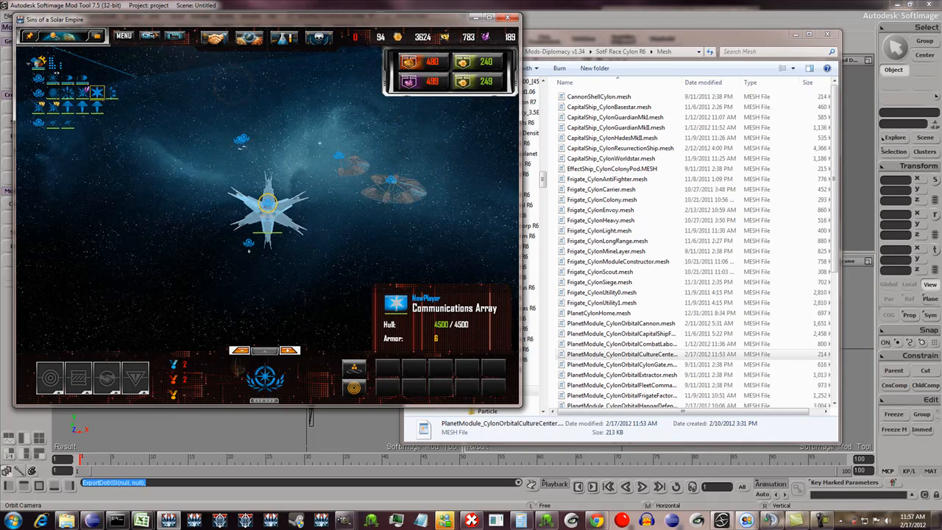
{"action": "scroll", "coordinate": [268, 205], "scroll_direction": "down", "scroll_amount": 3}
{"action": "scroll", "coordinate": [268, 205], "scroll_direction": "up", "scroll_amount": 6}
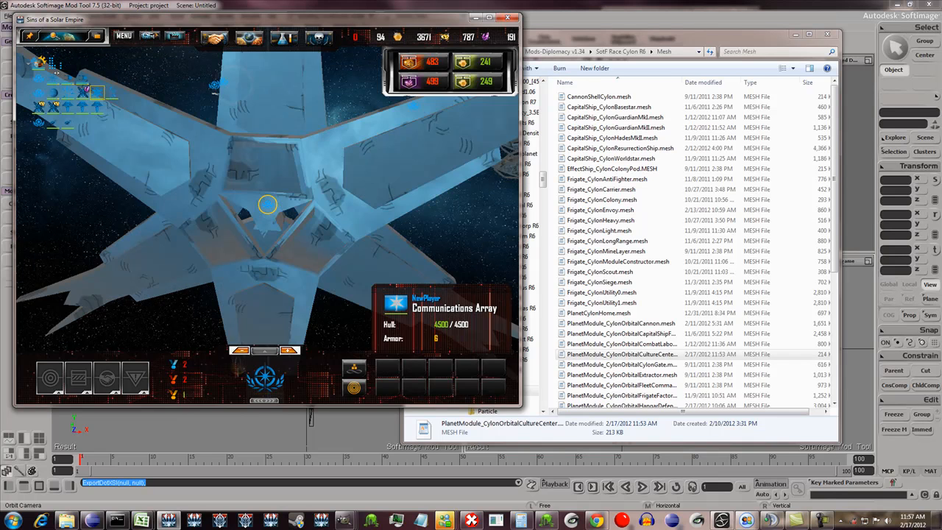
- Review the game's Effects settings, including the bloom, ship mesh highlight and team color options, and return to the game view
{"action": "left_click", "coordinate": [124, 36]}
{"action": "left_click", "coordinate": [72, 332]}
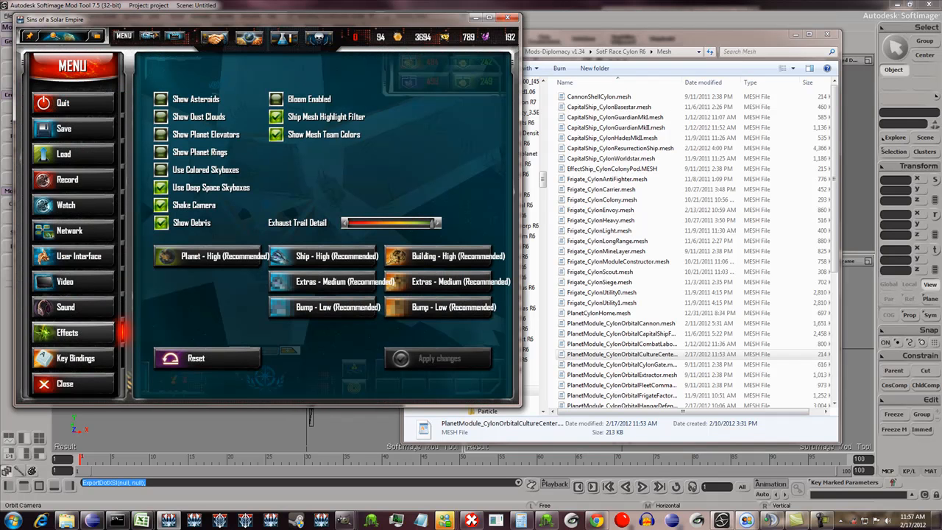
{"action": "left_click", "coordinate": [285, 37]}
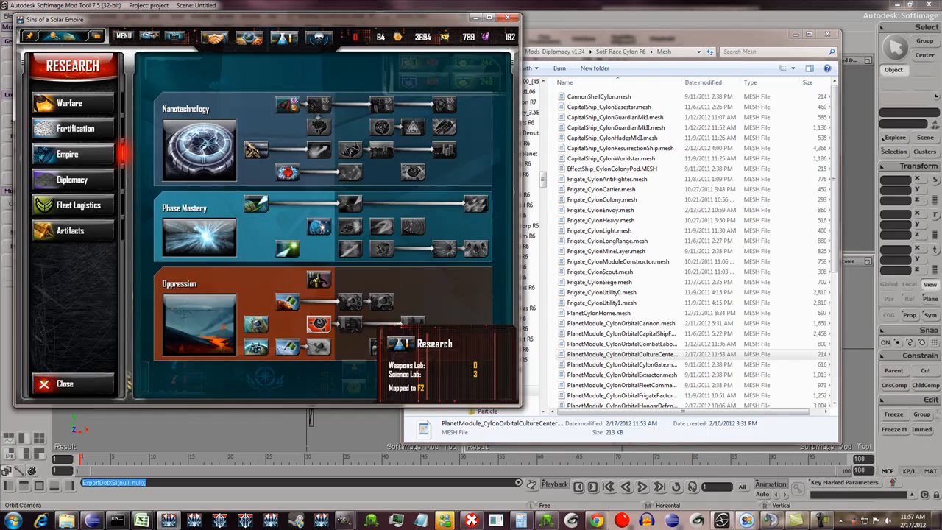
{"action": "left_click", "coordinate": [285, 38]}
- Select the Communications Array and examine how light falls on its dark side, edge and front
{"action": "scroll", "coordinate": [268, 205], "scroll_direction": "down", "scroll_amount": 3}
{"action": "scroll", "coordinate": [267, 205], "scroll_direction": "up", "scroll_amount": 3}
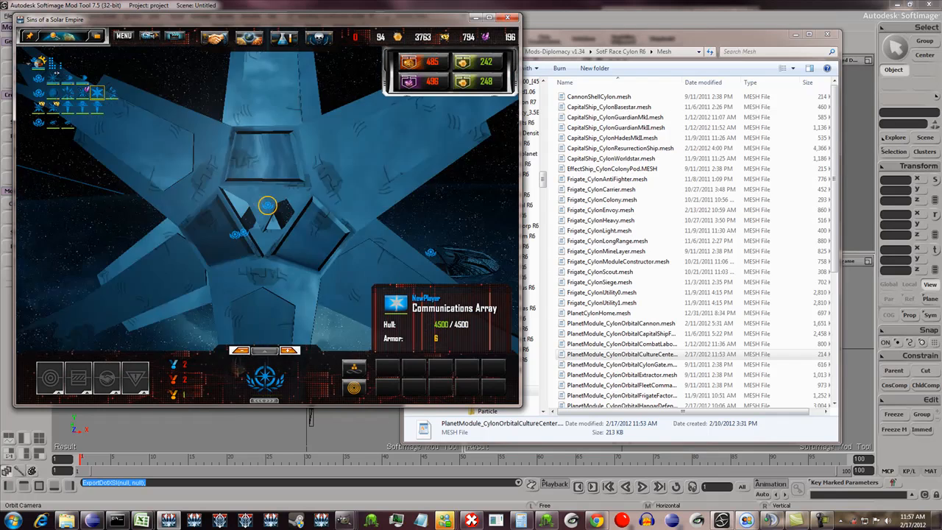
{"action": "scroll", "coordinate": [267, 205], "scroll_direction": "down", "scroll_amount": 5}
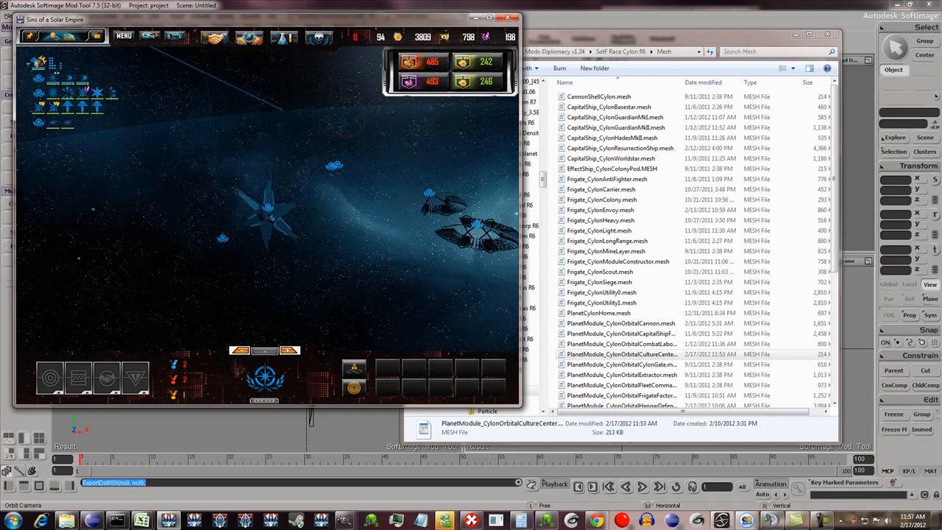
{"action": "left_click", "coordinate": [267, 207]}
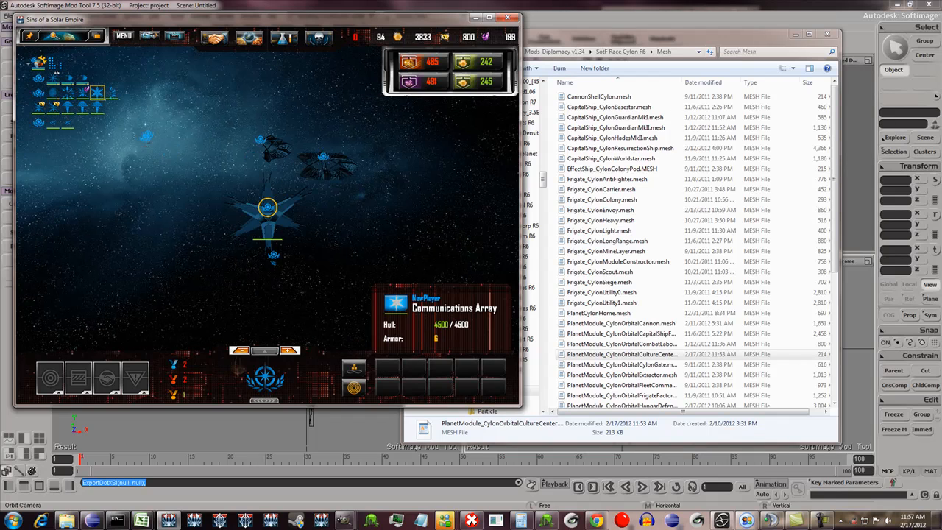
{"action": "scroll", "coordinate": [268, 206], "scroll_direction": "up", "scroll_amount": 5}
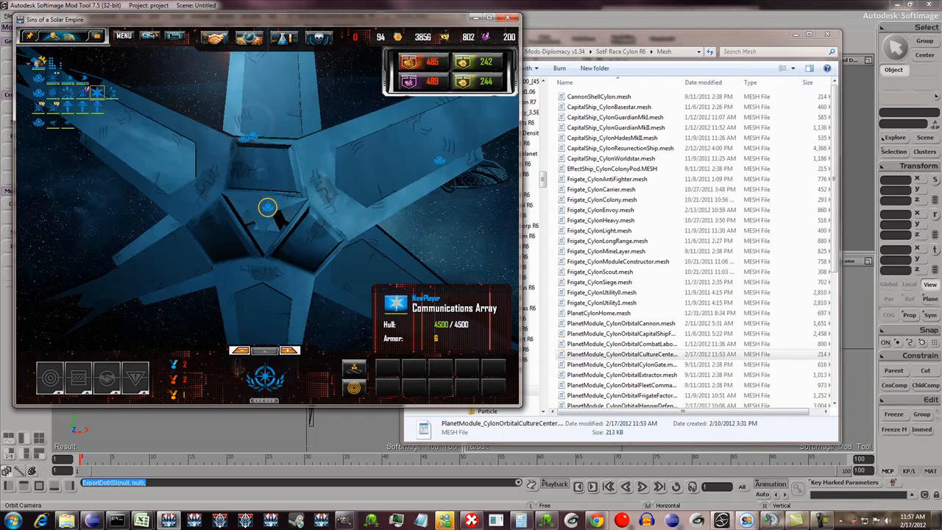
{"action": "scroll", "coordinate": [268, 206], "scroll_direction": "down", "scroll_amount": 5}
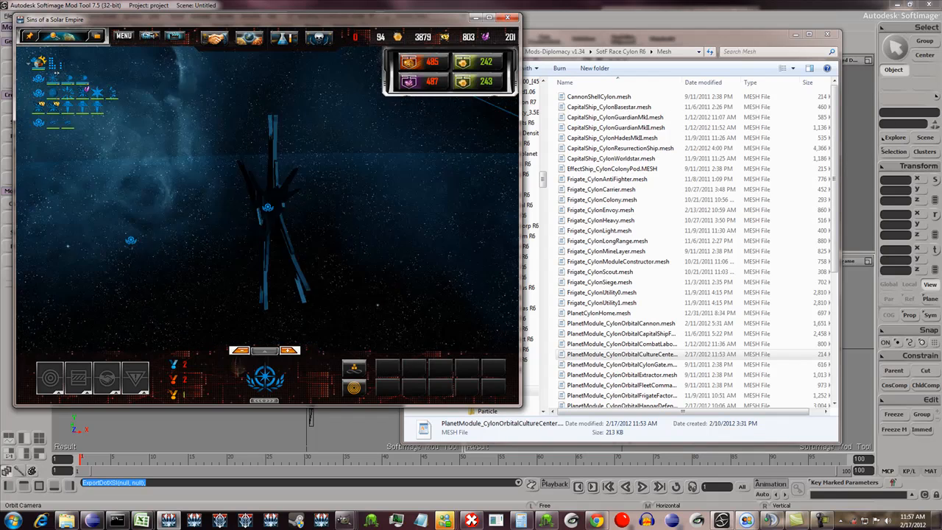
{"action": "scroll", "coordinate": [267, 206], "scroll_direction": "up", "scroll_amount": 3}
{"action": "left_click", "coordinate": [268, 215]}
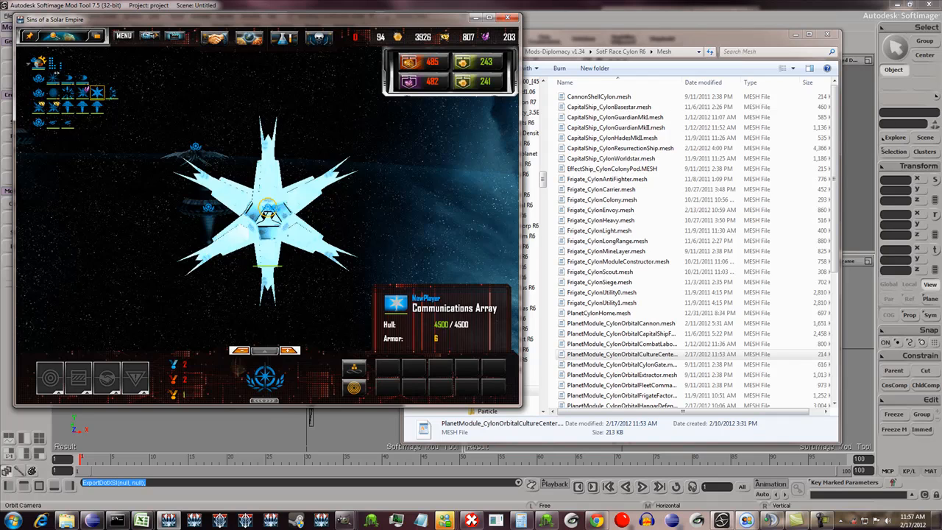
{"action": "middle_click_drag", "start_coordinate": [269, 215], "coordinate": [343, 220]}
{"action": "mouse_move", "coordinate": [268, 215]}
{"action": "middle_mouse_down"}
{"action": "mouse_move", "coordinate": [331, 239]}
{"action": "mouse_move", "coordinate": [258, 218]}
{"action": "mouse_move", "coordinate": [298, 229]}
{"action": "mouse_move", "coordinate": [269, 215]}
{"action": "middle_mouse_up"}
- Recheck the game's Effects settings, return to the game view and examine the whole Communications Array
{"action": "left_click", "coordinate": [123, 36]}
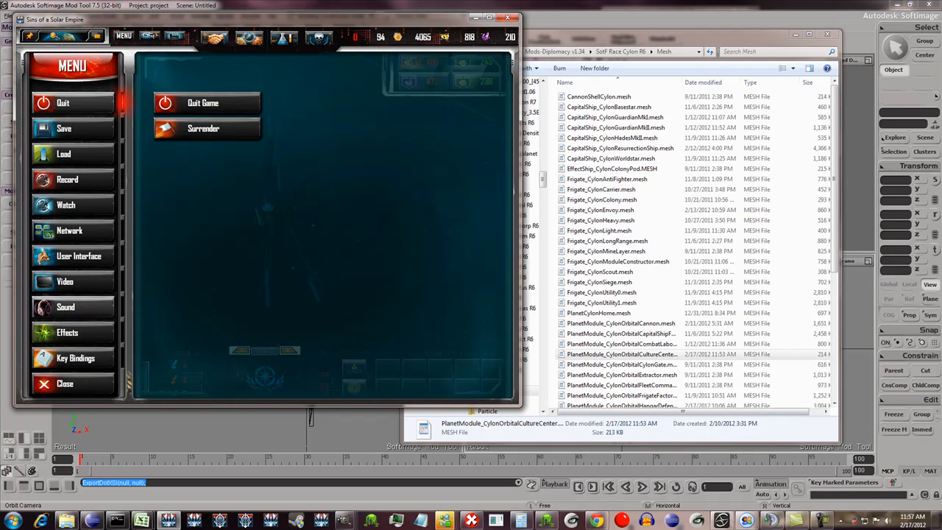
{"action": "left_click", "coordinate": [70, 333]}
{"action": "left_click", "coordinate": [283, 39]}
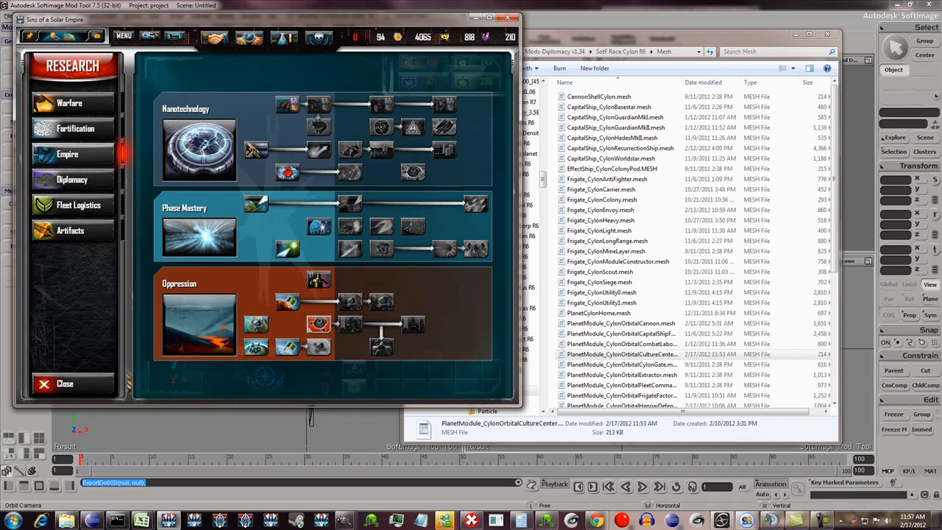
{"action": "left_click", "coordinate": [283, 38]}
{"action": "middle_click_drag", "start_coordinate": [267, 209], "coordinate": [270, 218]}
{"action": "scroll", "coordinate": [271, 218], "scroll_direction": "down", "scroll_amount": 8}
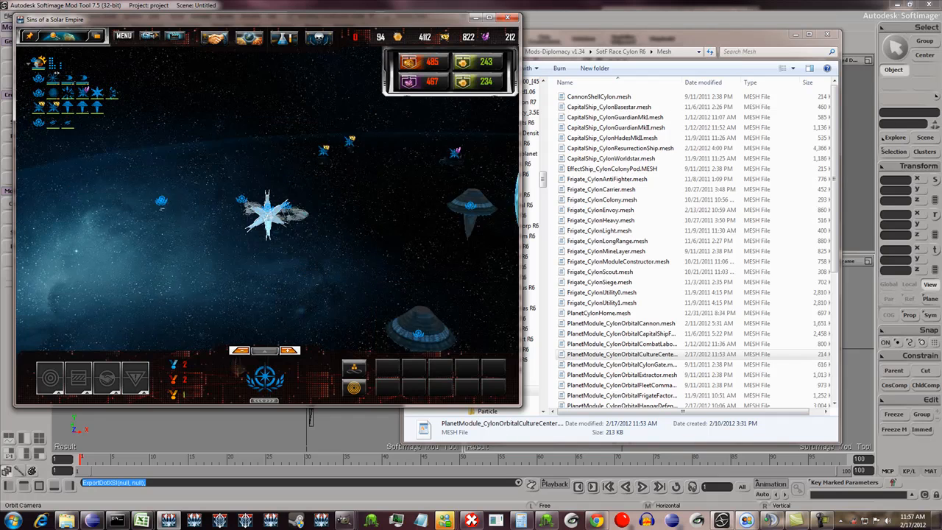
{"action": "scroll", "coordinate": [271, 218], "scroll_direction": "up", "scroll_amount": 8}
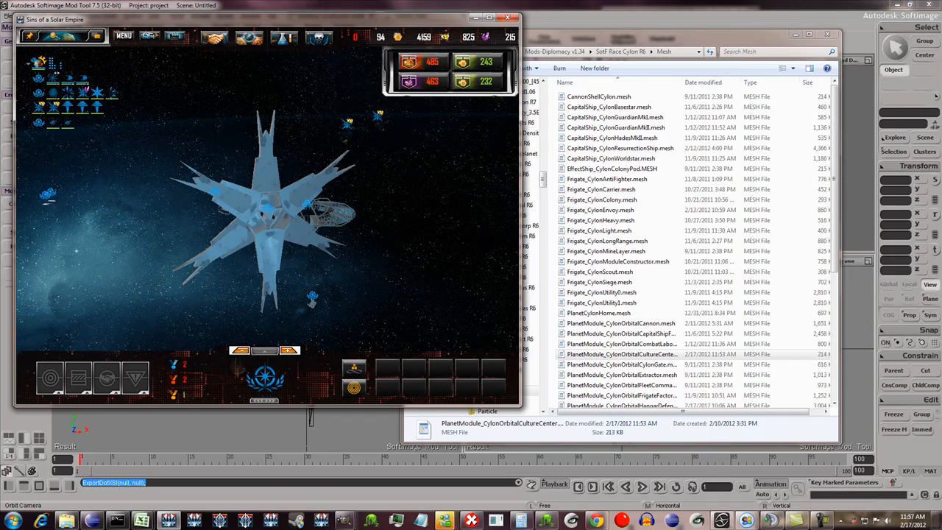
- Switch to Eclipse and open PLANETMODULE_CYLONORBITALCULTURECENTER.entity from the Fallen Race Cylon project's GameInfo folder
{"action": "left_click", "coordinate": [92, 522]}
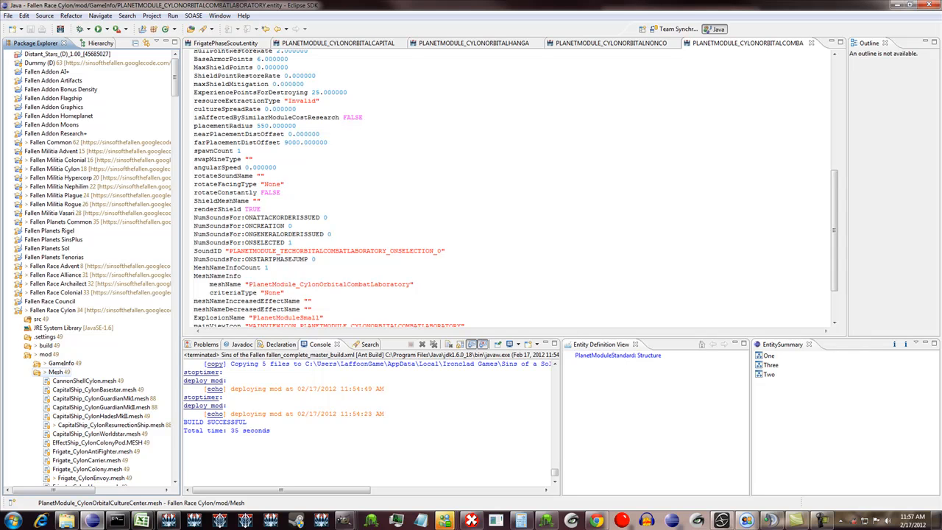
{"action": "double_click", "coordinate": [56, 372]}
{"action": "double_click", "coordinate": [62, 363]}
{"action": "scroll", "coordinate": [62, 363], "scroll_direction": "down", "scroll_amount": 5}
{"action": "left_click", "coordinate": [62, 363]}
{"action": "scroll", "coordinate": [62, 363], "scroll_direction": "down", "scroll_amount": 10}
{"action": "key", "text": "p"}
{"action": "scroll", "coordinate": [62, 363], "scroll_direction": "down", "scroll_amount": 5}
{"action": "scroll", "coordinate": [88, 338], "scroll_direction": "down", "scroll_amount": 2}
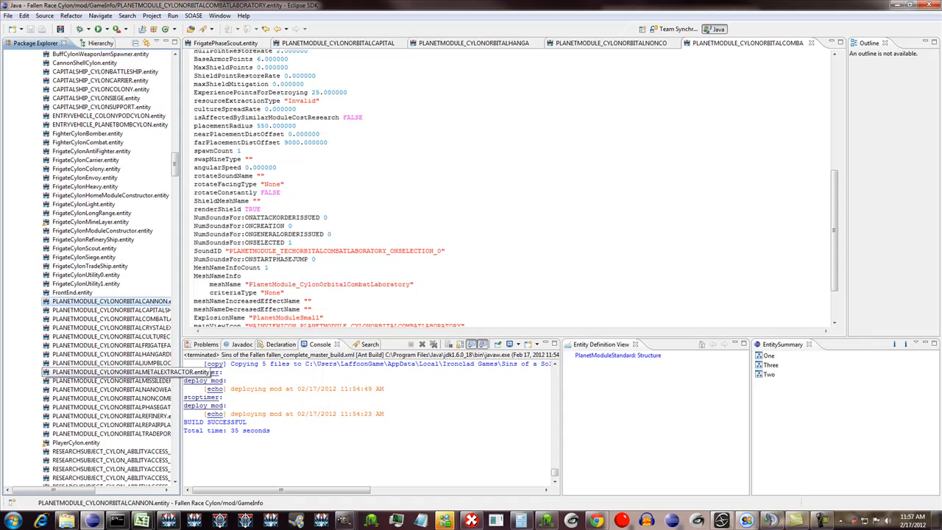
{"action": "double_click", "coordinate": [111, 337]}
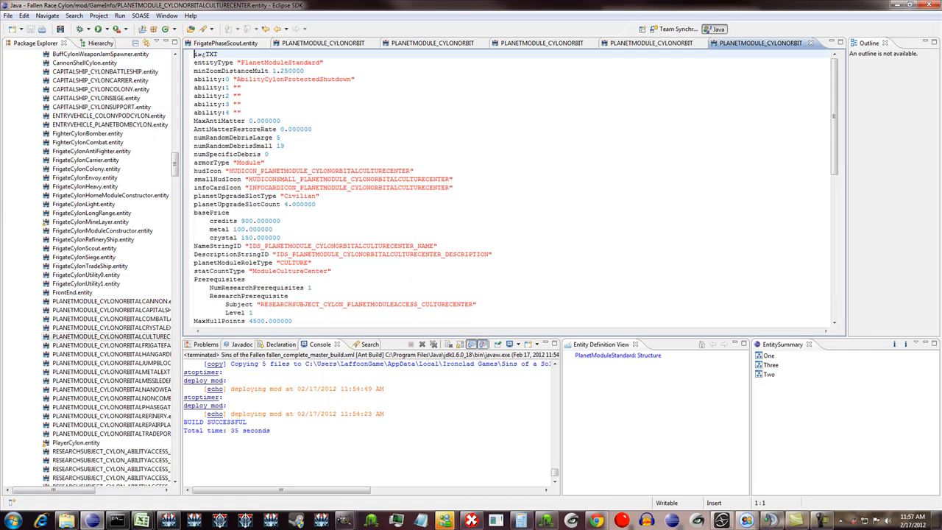
- Edit a property further down in the culture center's entity file and save the file
{"action": "scroll", "coordinate": [515, 184], "scroll_direction": "down", "scroll_amount": 15}
{"action": "left_click", "coordinate": [244, 290]}
{"action": "key", "text": "BackSpace"}
{"action": "key", "text": "ctrl+s"}
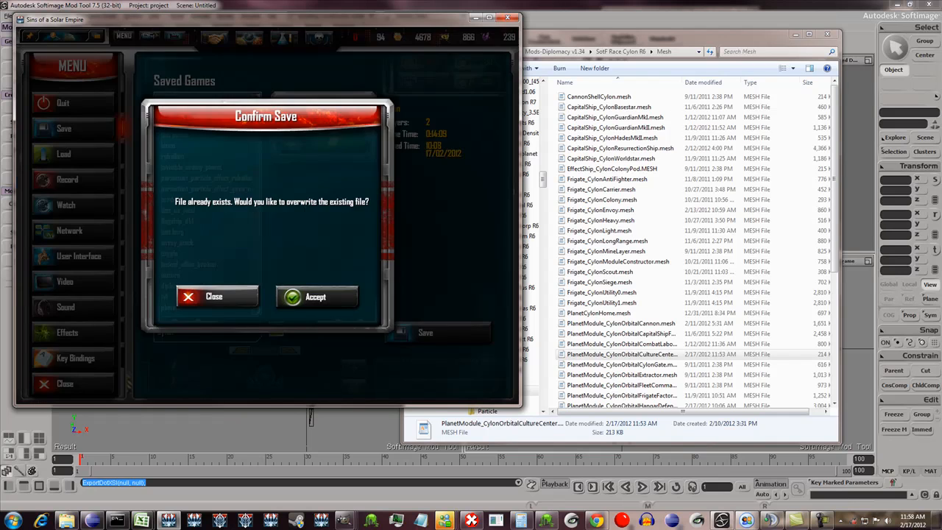
- Save the running game as "cylon" and look over the lit front of the Communications Array
{"action": "key", "text": "Return"}
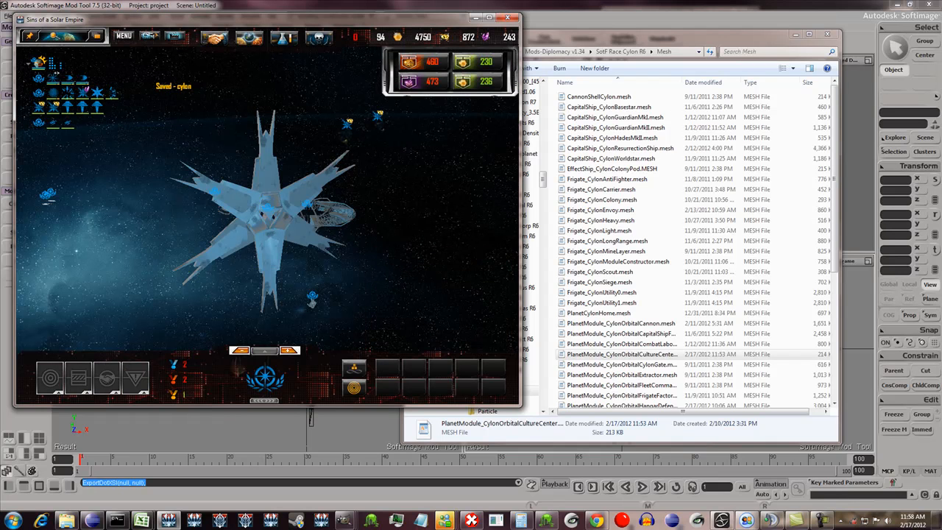
{"action": "scroll", "coordinate": [267, 207], "scroll_direction": "down", "scroll_amount": 5}
{"action": "scroll", "coordinate": [268, 208], "scroll_direction": "up", "scroll_amount": 5}
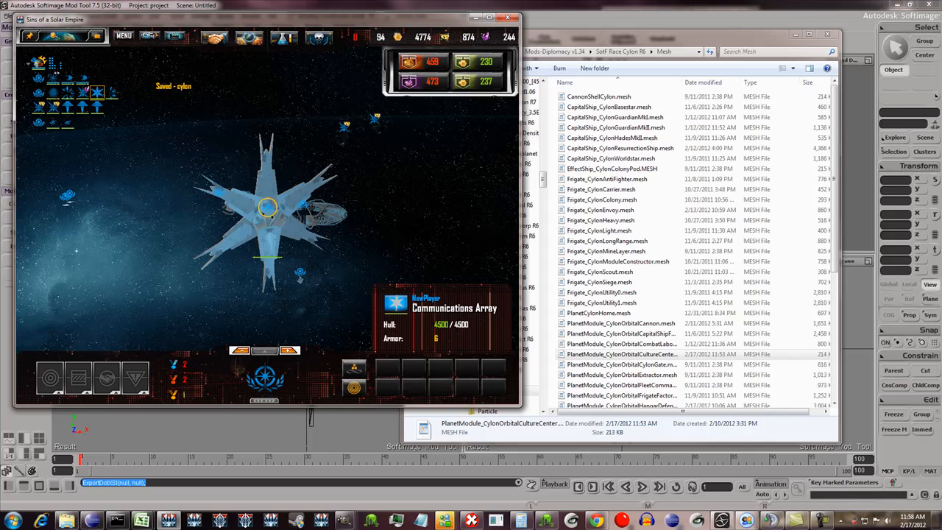
{"action": "middle_click_drag", "start_coordinate": [267, 208], "coordinate": [332, 208]}
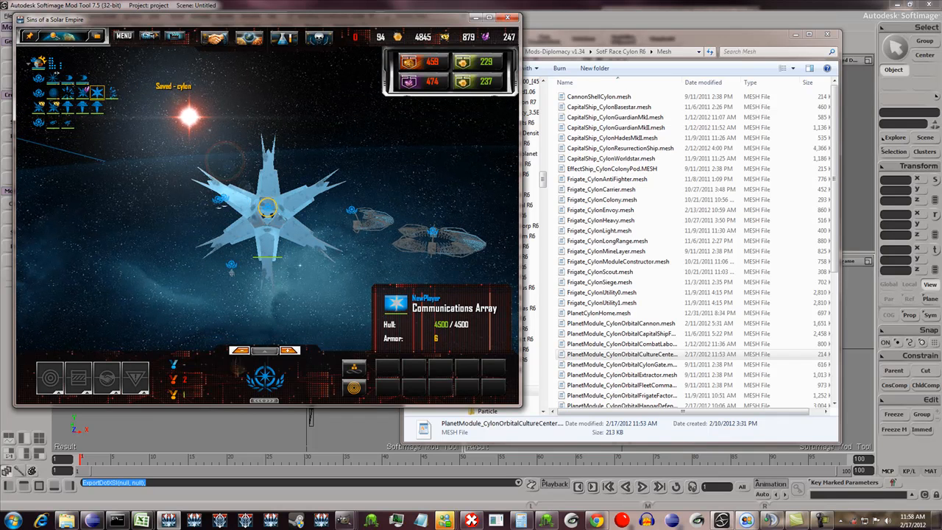
{"action": "scroll", "coordinate": [267, 214], "scroll_direction": "down", "scroll_amount": 5}
{"action": "scroll", "coordinate": [267, 214], "scroll_direction": "up", "scroll_amount": 5}
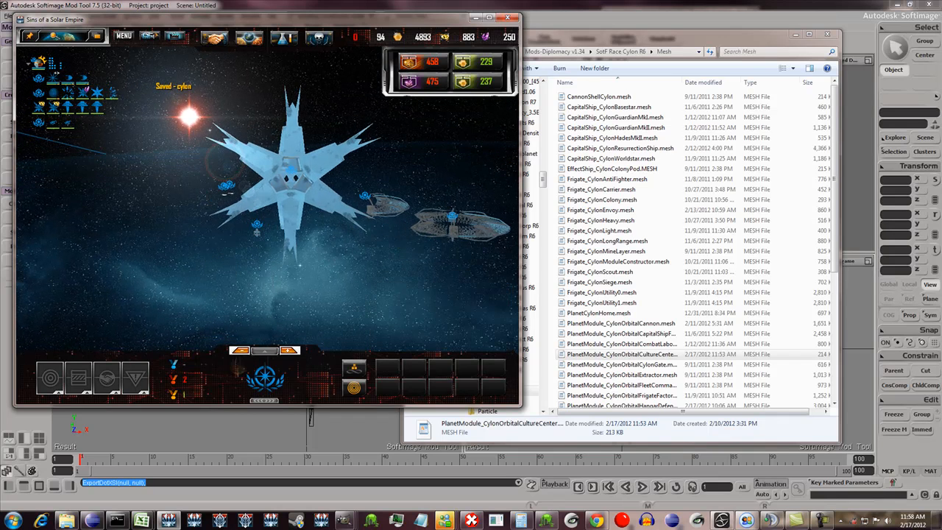
- Bring up the file manager showing the SotF Race Cylon R6 Mesh folder and look further up its folder tree
{"action": "left_click", "coordinate": [557, 10]}
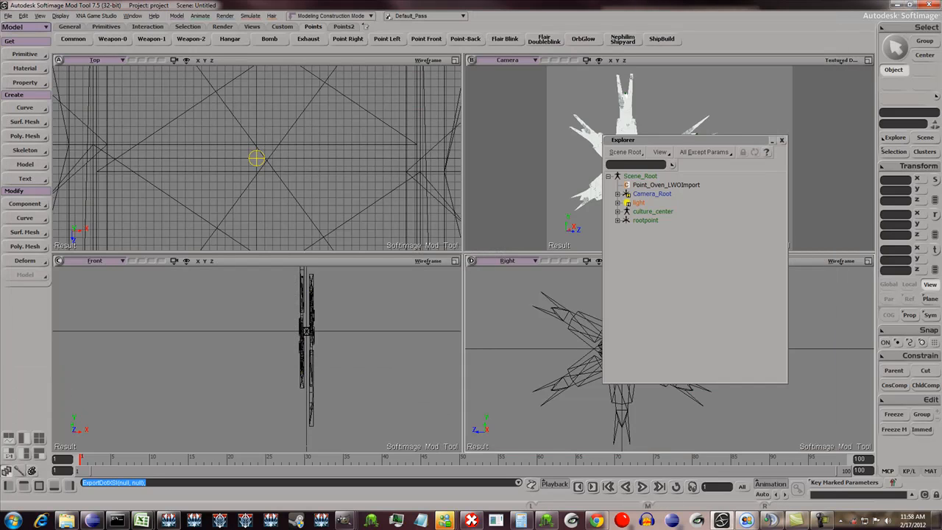
{"action": "left_click", "coordinate": [68, 520]}
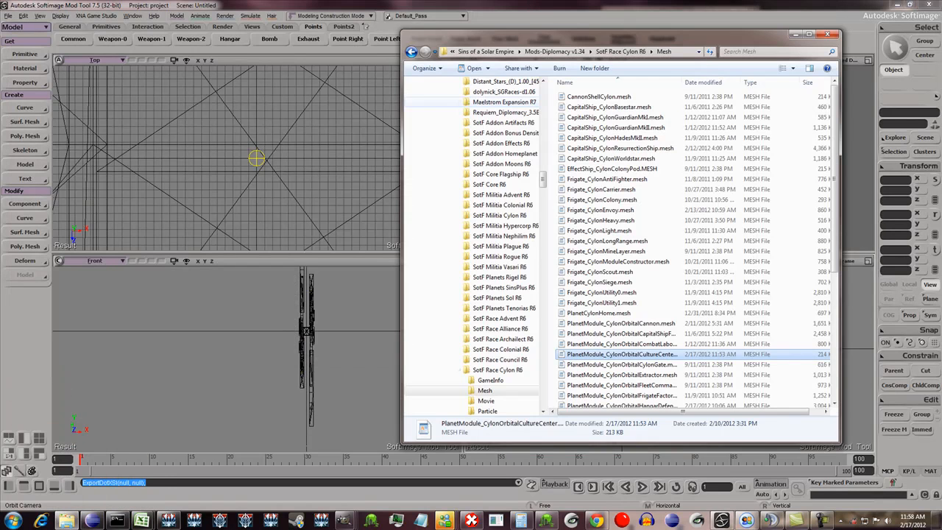
{"action": "left_click_drag", "start_coordinate": [544, 179], "coordinate": [543, 104]}
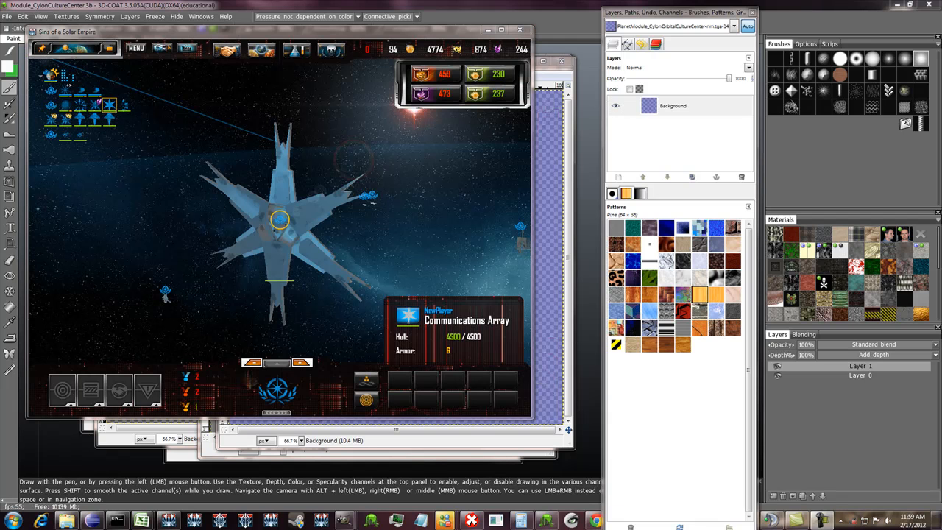
- Focus on the Communications Array in the game and examine its surface and lighting up close, from afar and at an angle
{"action": "double_click", "coordinate": [109, 105]}
{"action": "scroll", "coordinate": [309, 199], "scroll_direction": "up", "scroll_amount": 6}
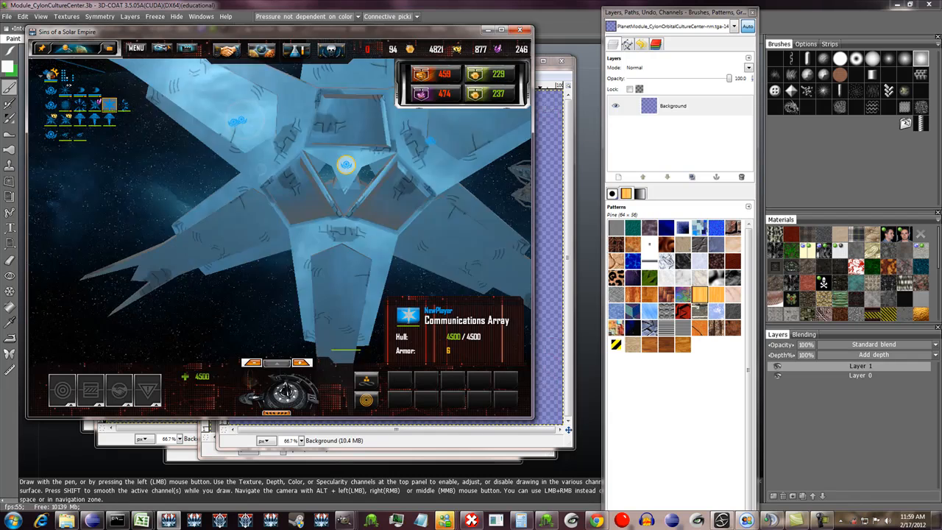
{"action": "scroll", "coordinate": [309, 199], "scroll_direction": "down", "scroll_amount": 8}
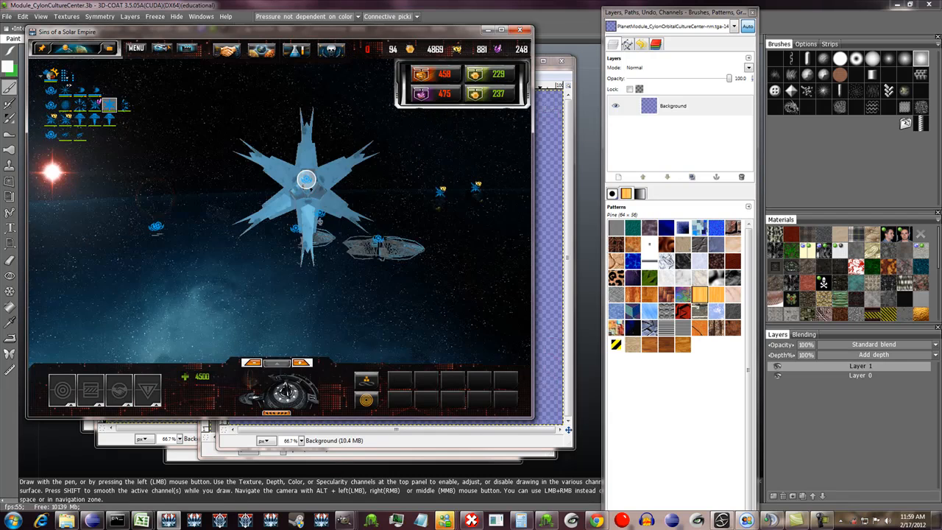
{"action": "scroll", "coordinate": [306, 179], "scroll_direction": "down", "scroll_amount": 8}
{"action": "scroll", "coordinate": [295, 191], "scroll_direction": "up", "scroll_amount": 8}
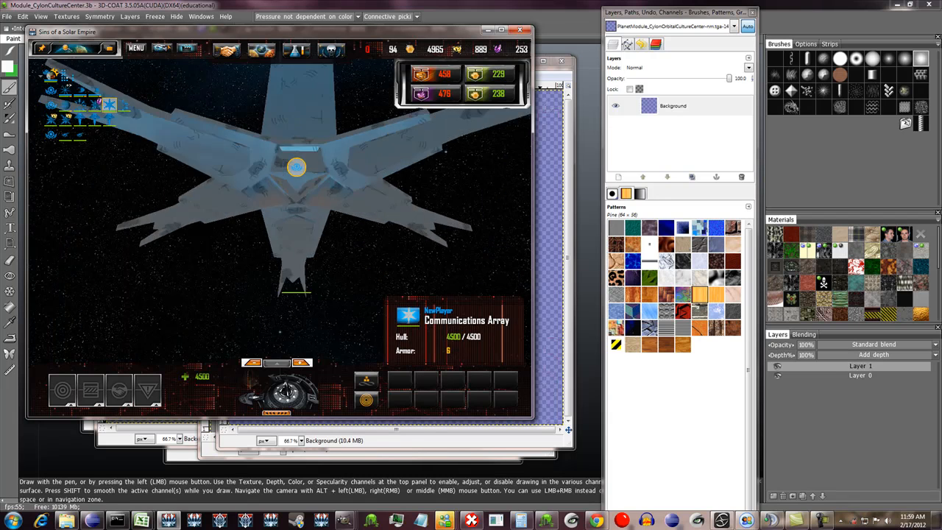
{"action": "scroll", "coordinate": [296, 167], "scroll_direction": "down", "scroll_amount": 8}
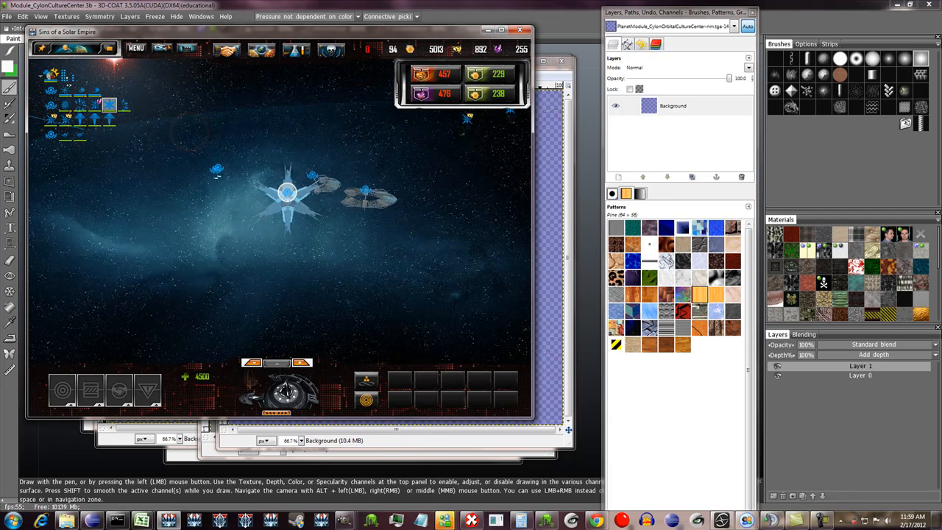
{"action": "scroll", "coordinate": [287, 193], "scroll_direction": "up", "scroll_amount": 8}
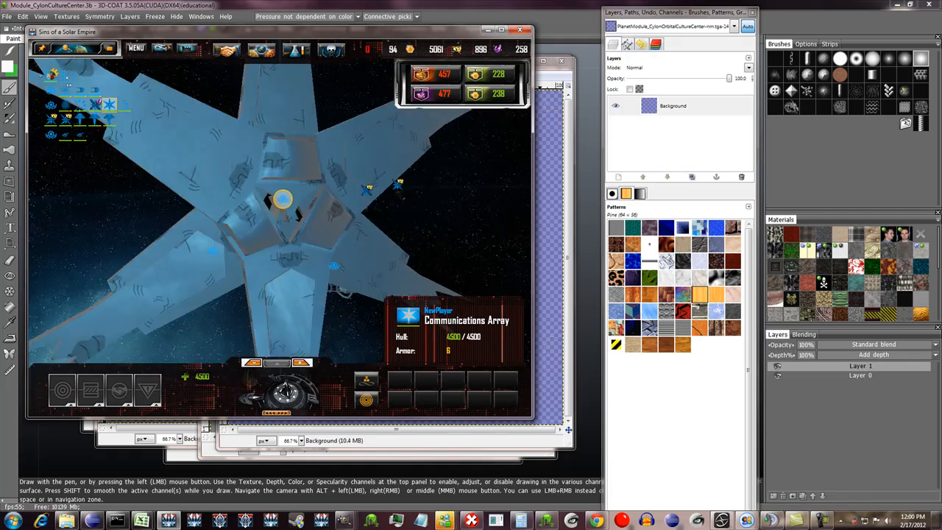
{"action": "mouse_move", "coordinate": [282, 199]}
{"action": "right_mouse_down"}
{"action": "mouse_move", "coordinate": [346, 209]}
{"action": "mouse_move", "coordinate": [472, 197]}
{"action": "mouse_move", "coordinate": [331, 214]}
{"action": "mouse_move", "coordinate": [342, 218]}
{"action": "mouse_move", "coordinate": [449, 206]}
{"action": "mouse_move", "coordinate": [286, 198]}
{"action": "mouse_move", "coordinate": [324, 213]}
{"action": "mouse_move", "coordinate": [383, 199]}
{"action": "mouse_move", "coordinate": [270, 200]}
{"action": "mouse_move", "coordinate": [277, 212]}
{"action": "right_mouse_up"}
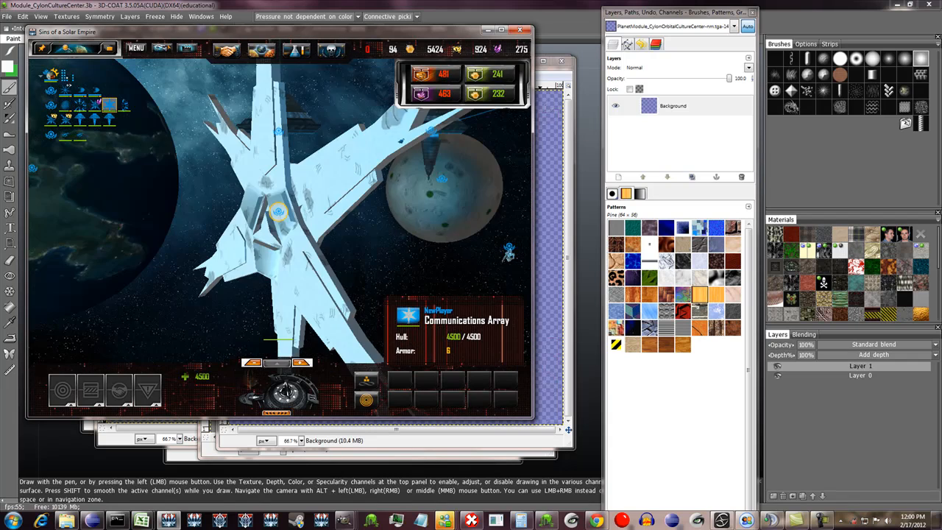
- Compare the Communications Array with the long-armed Cylon structure nearby, viewing that structure up close
{"action": "scroll", "coordinate": [277, 212], "scroll_direction": "down", "scroll_amount": 6}
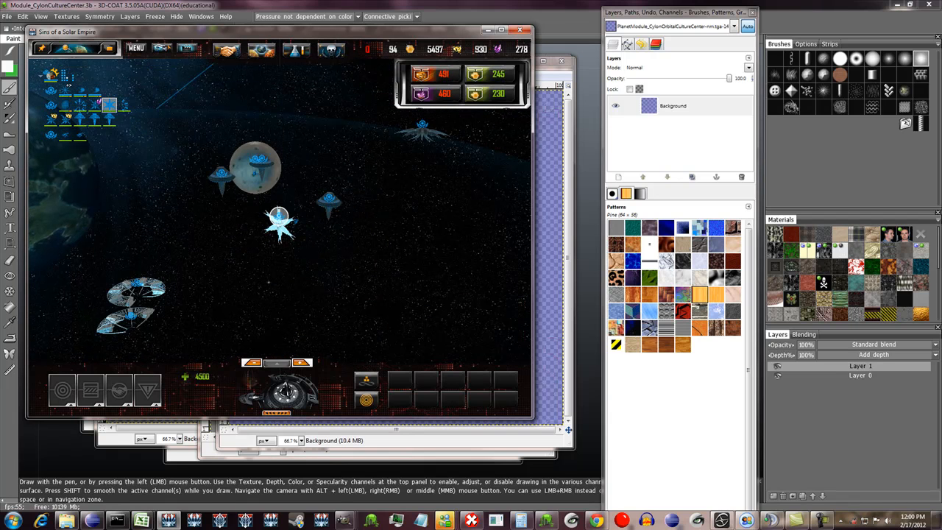
{"action": "scroll", "coordinate": [421, 133], "scroll_direction": "up", "scroll_amount": 6}
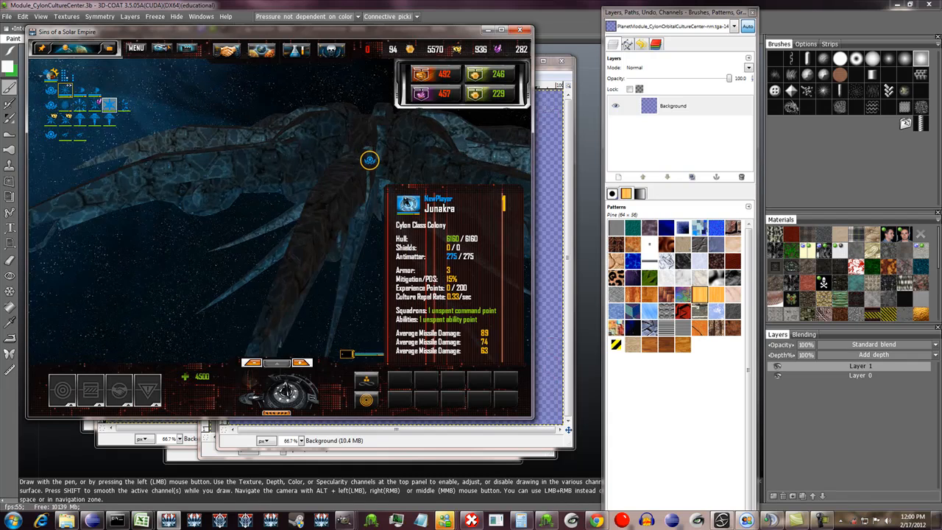
{"action": "mouse_move", "coordinate": [369, 160]}
{"action": "right_mouse_down"}
{"action": "mouse_move", "coordinate": [279, 173]}
{"action": "mouse_move", "coordinate": [339, 166]}
{"action": "mouse_move", "coordinate": [353, 151]}
{"action": "right_mouse_up"}
{"action": "scroll", "coordinate": [353, 151], "scroll_direction": "down", "scroll_amount": 8}
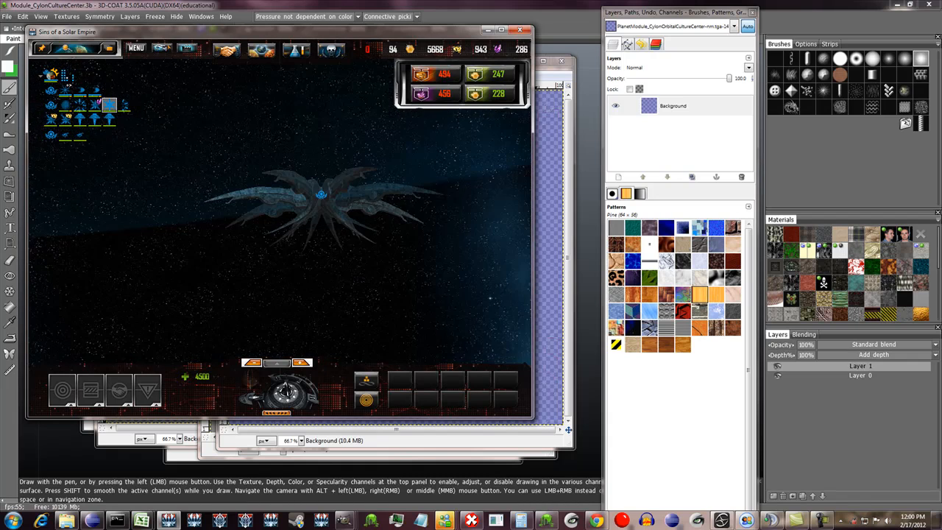
{"action": "scroll", "coordinate": [279, 213], "scroll_direction": "down", "scroll_amount": 2}
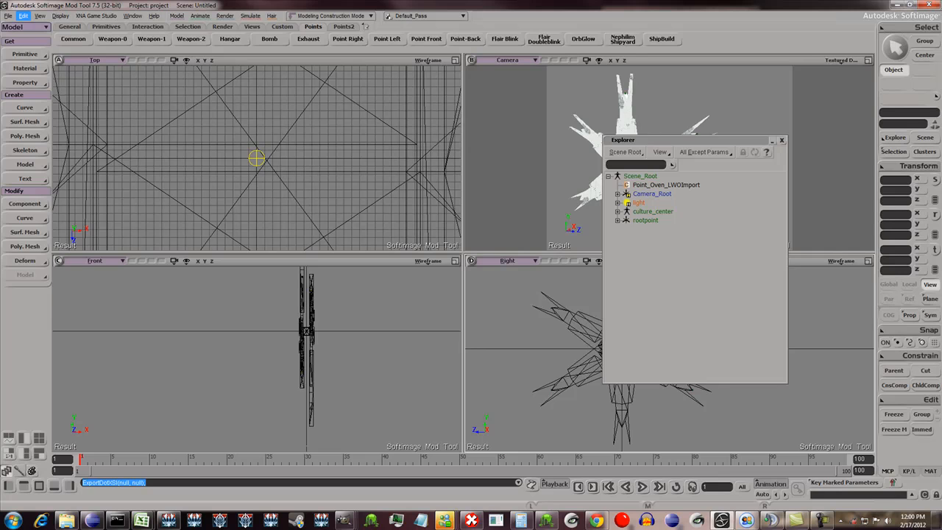
- Save the Softimage scene as PlanetModule_CylonOrbitalCultureCenter in the project's Scenes\cylon\modules folder
{"action": "left_click", "coordinate": [8, 16]}
{"action": "left_click", "coordinate": [25, 59]}
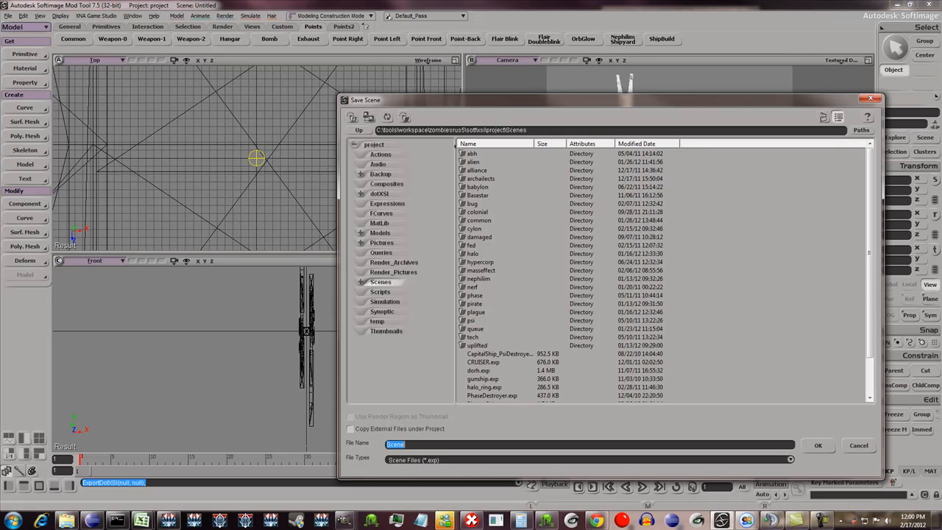
{"action": "double_click", "coordinate": [474, 229]}
{"action": "double_click", "coordinate": [478, 196]}
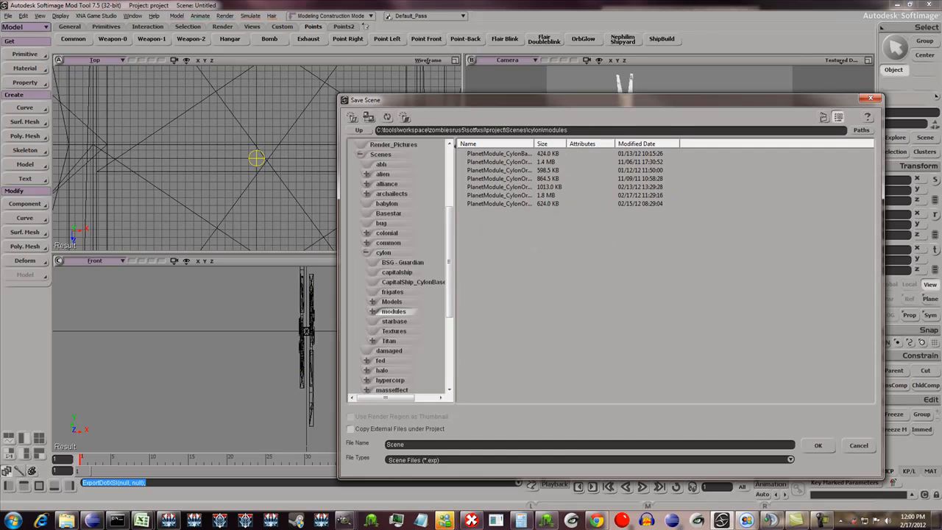
{"action": "double_click", "coordinate": [396, 444]}
{"action": "type", "text": "PlanetModule_CylonOrbitalCultureCenter"}
{"action": "key", "text": "Return"}
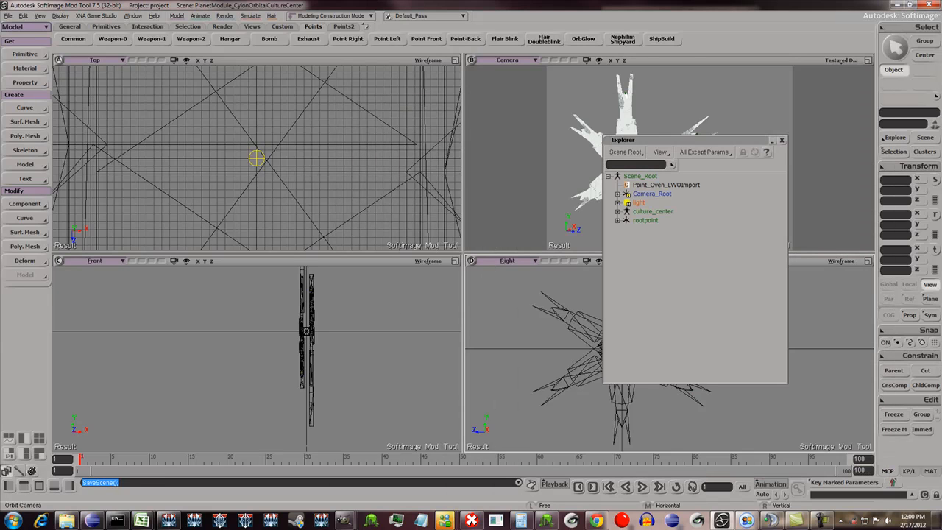
- Move the Explorer window off the camera view and frame the whole culture center model there
{"action": "left_click_drag", "start_coordinate": [692, 140], "coordinate": [463, 129]}
{"action": "mouse_move", "coordinate": [633, 173]}
{"action": "left_mouse_down"}
{"action": "mouse_move", "coordinate": [658, 164]}
{"action": "mouse_move", "coordinate": [617, 169]}
{"action": "mouse_move", "coordinate": [638, 167]}
{"action": "left_mouse_up"}
{"action": "scroll", "coordinate": [659, 163], "scroll_direction": "down", "scroll_amount": 2}
{"action": "scroll", "coordinate": [659, 164], "scroll_direction": "up", "scroll_amount": 1}
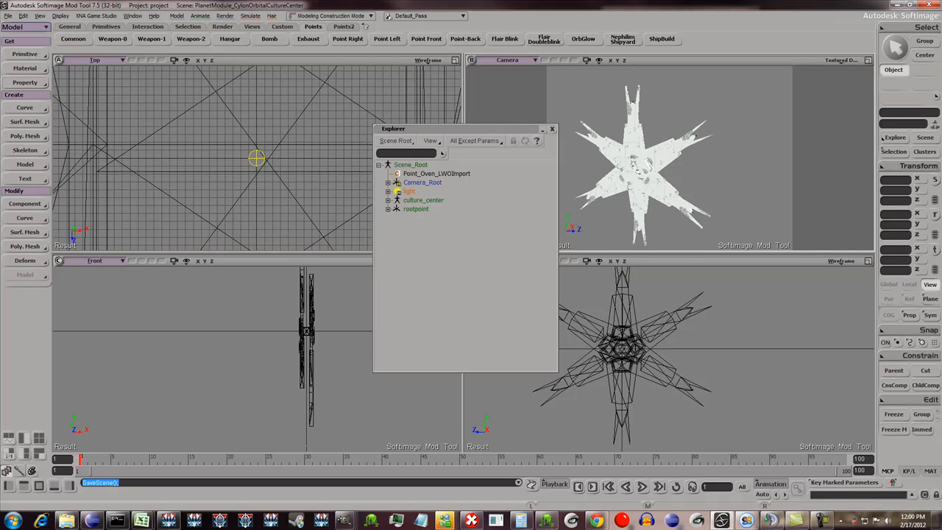
- Check the available mesh properties and expand the culture_center hierarchy down to the contents of the mesh's UVMaps cluster
{"action": "left_click", "coordinate": [25, 82]}
{"action": "mouse_move", "coordinate": [85, 83]}
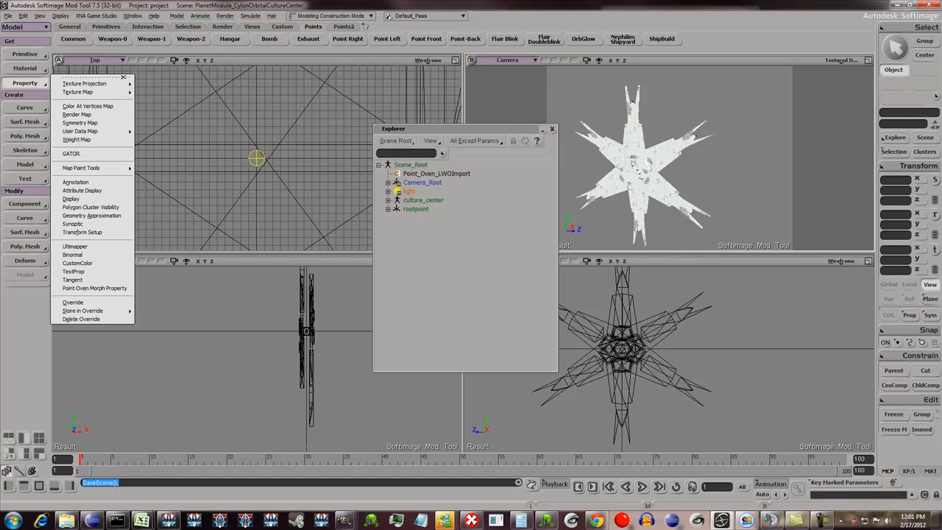
{"action": "left_click", "coordinate": [388, 200]}
{"action": "left_click", "coordinate": [397, 245]}
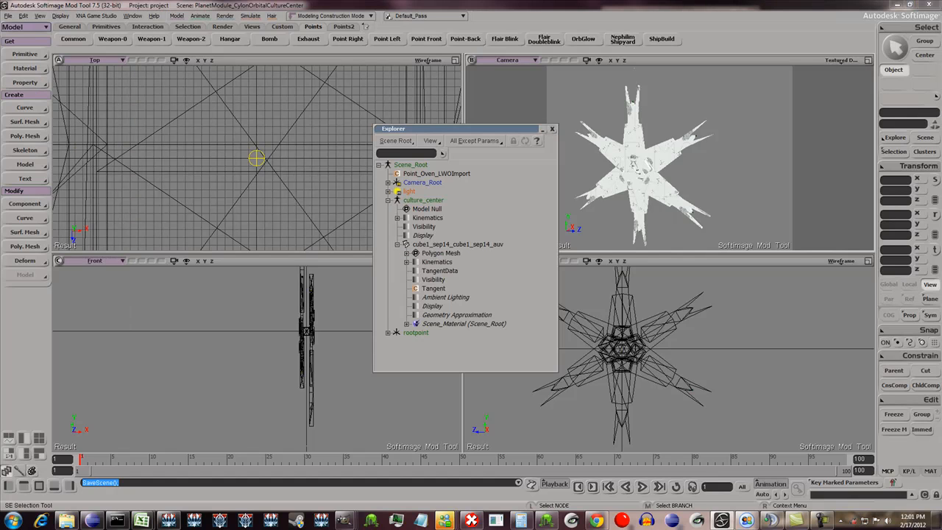
{"action": "left_click", "coordinate": [407, 253]}
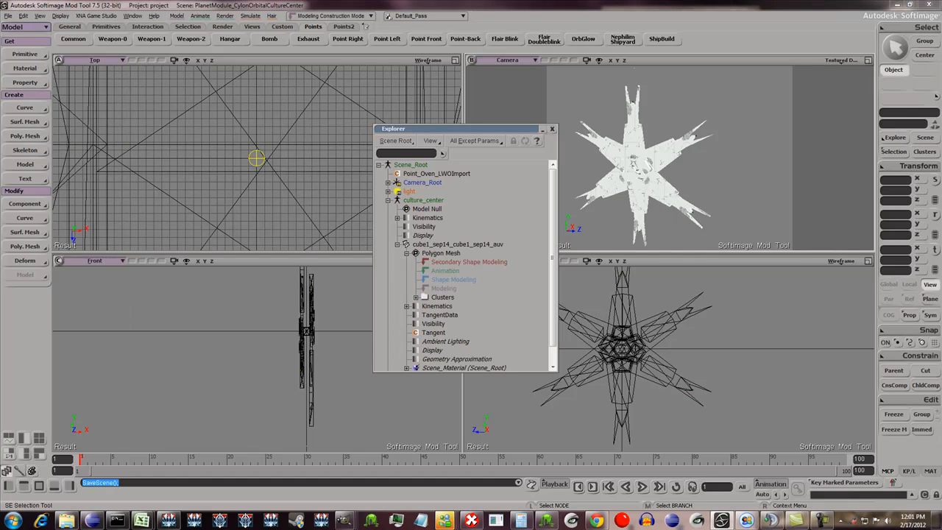
{"action": "left_click", "coordinate": [416, 297]}
{"action": "left_click", "coordinate": [425, 316]}
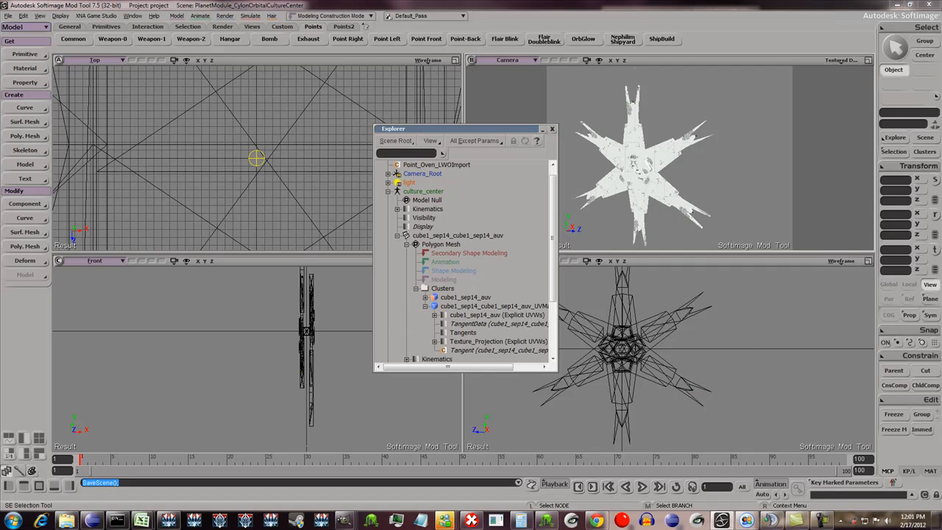
- Inspect the UV and tangent sources of the Tangent operator in the mesh's UVMaps cluster
{"action": "left_click", "coordinate": [493, 307]}
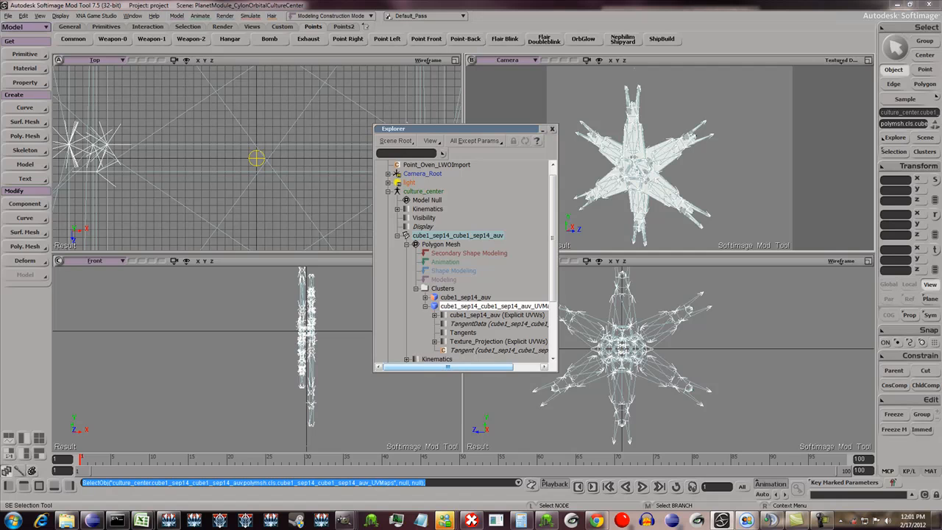
{"action": "left_click", "coordinate": [499, 341]}
{"action": "double_click", "coordinate": [498, 350]}
{"action": "left_click", "coordinate": [515, 291]}
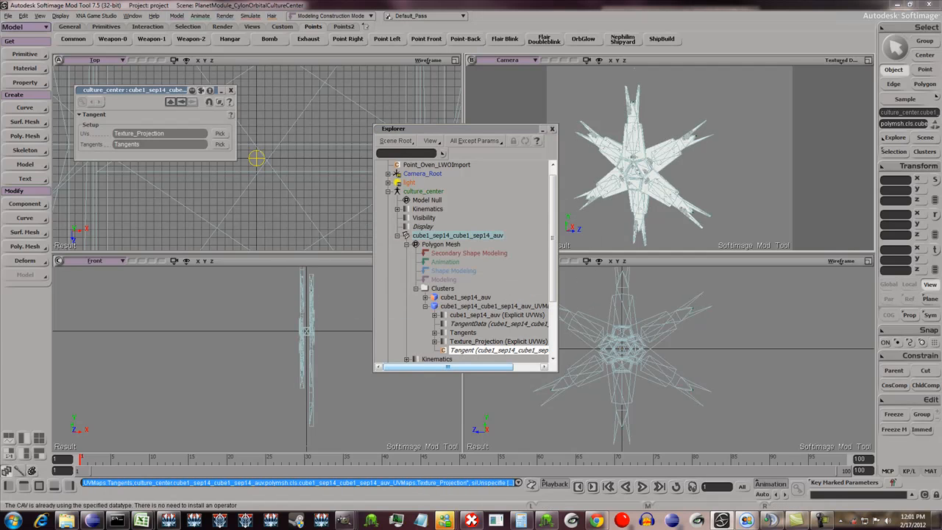
{"action": "left_click", "coordinate": [232, 90]}
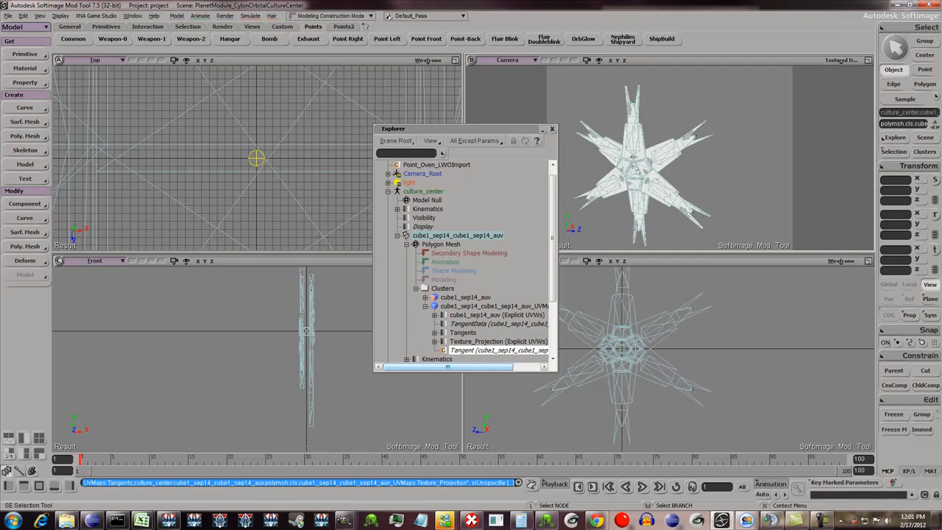
- Examine the contents of the cube1_sep14_auv cluster, including its Scene_Material shaders, in the scene hierarchy
{"action": "scroll", "coordinate": [471, 280], "scroll_direction": "down", "scroll_amount": 2}
{"action": "left_click", "coordinate": [425, 253]}
{"action": "scroll", "coordinate": [427, 255], "scroll_direction": "down", "scroll_amount": 1}
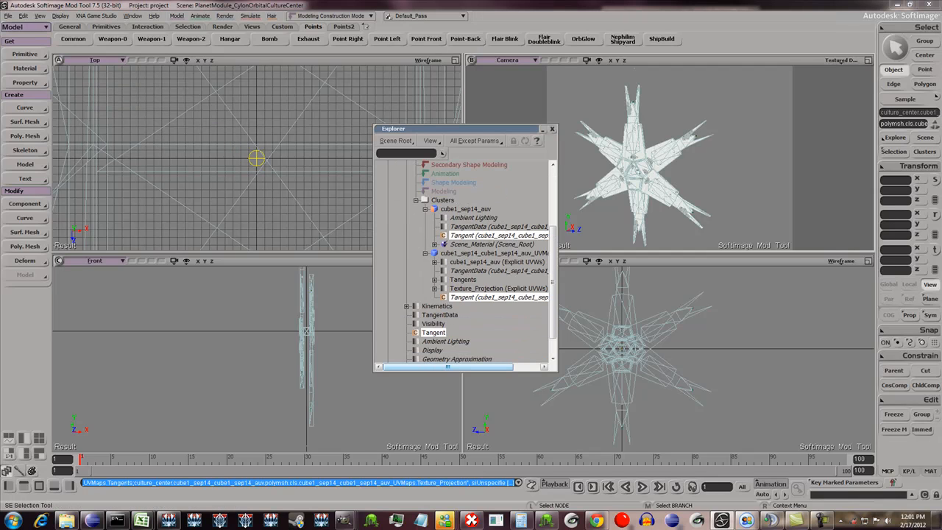
{"action": "left_click", "coordinate": [435, 244]}
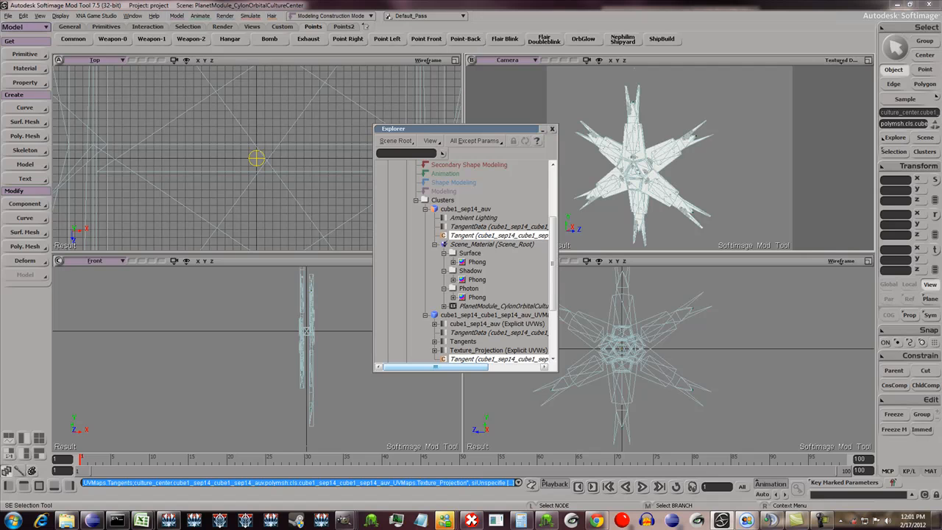
{"action": "left_click", "coordinate": [435, 245]}
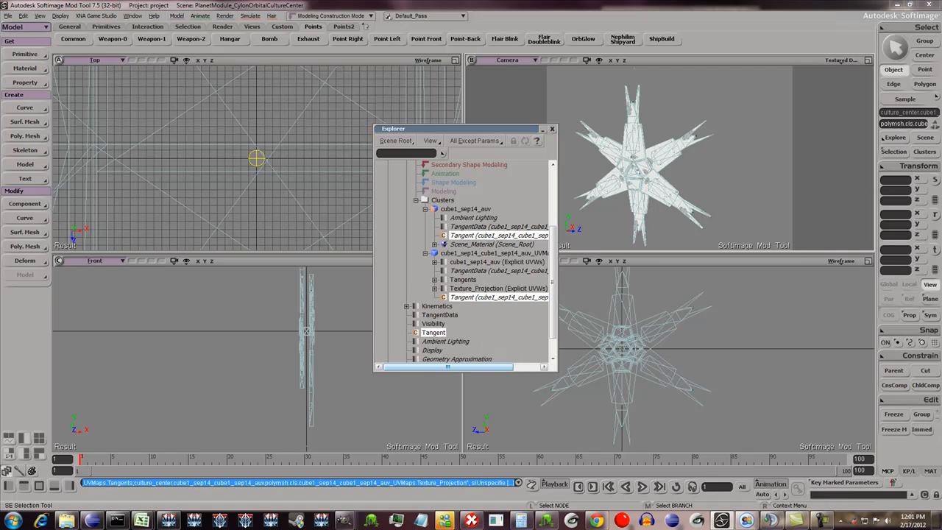
{"action": "scroll", "coordinate": [468, 262], "scroll_direction": "down", "scroll_amount": 1}
{"action": "scroll", "coordinate": [467, 262], "scroll_direction": "up", "scroll_amount": 2}
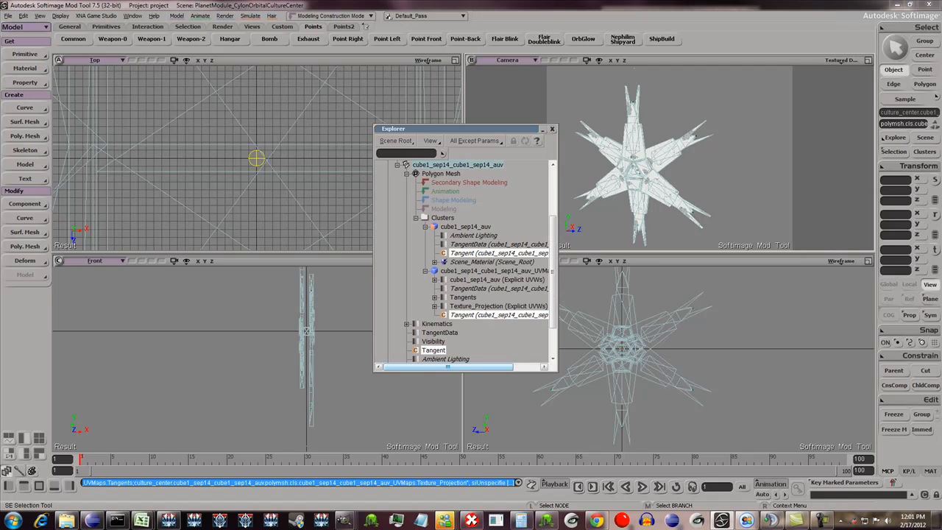
{"action": "scroll", "coordinate": [467, 262], "scroll_direction": "up", "scroll_amount": 3}
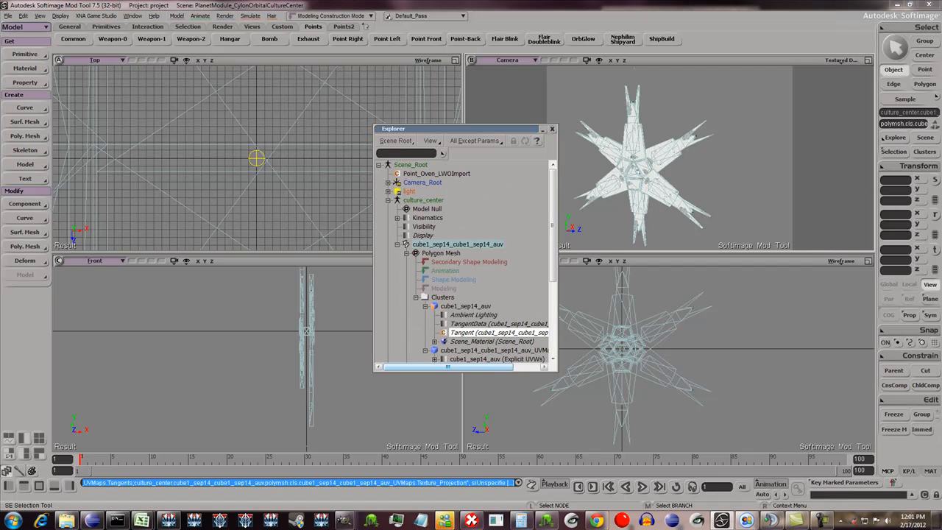
- Select the culture center mesh and examine how its texture images connect to the Phong shader in the Render Tree
{"action": "key", "text": "o"}
{"action": "key", "text": "8"}
{"action": "key", "text": "space"}
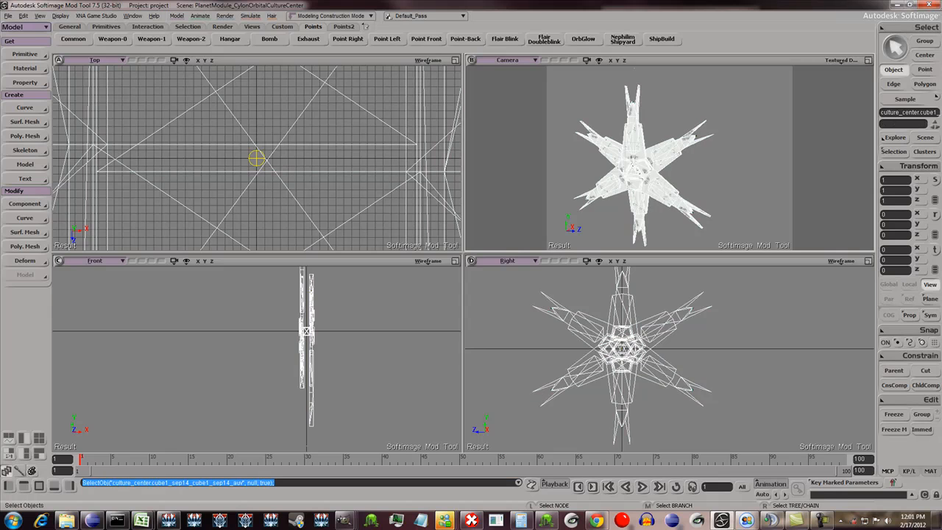
{"action": "key", "text": "7"}
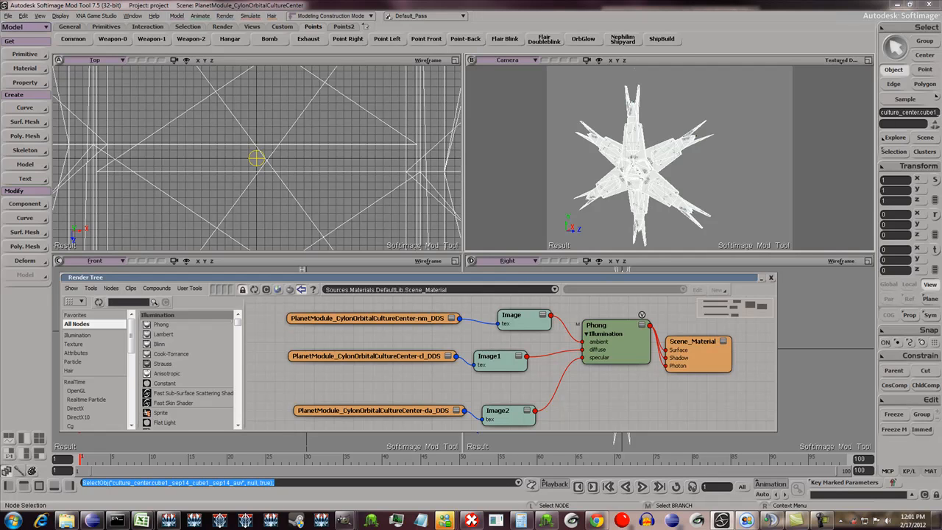
{"action": "left_click", "coordinate": [771, 278]}
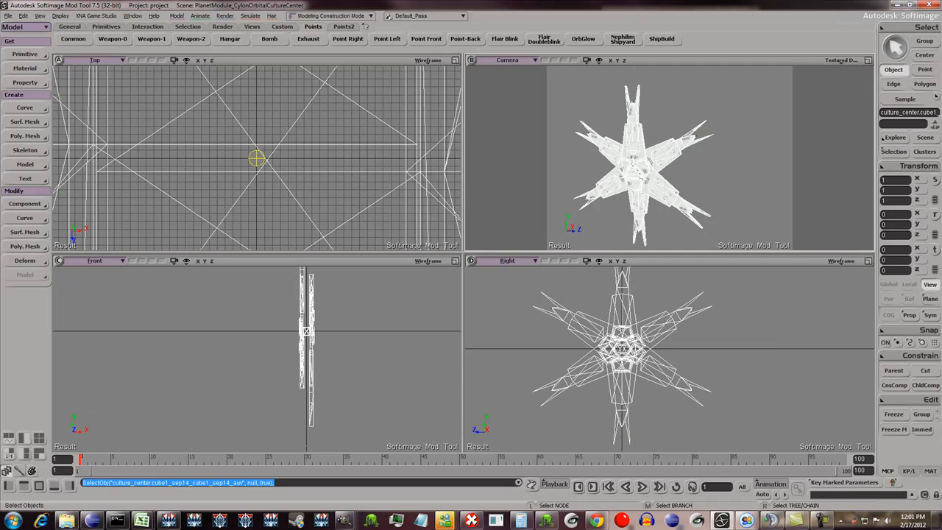
- Review the points under rootpoint in the scene hierarchy and deselect everything
{"action": "key", "text": "8"}
{"action": "left_click", "coordinate": [388, 209]}
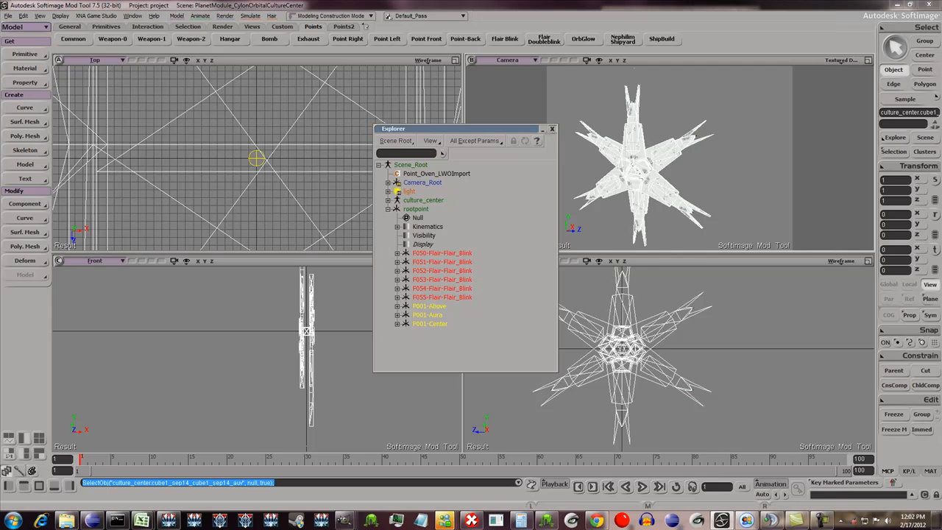
{"action": "left_click", "coordinate": [552, 129]}
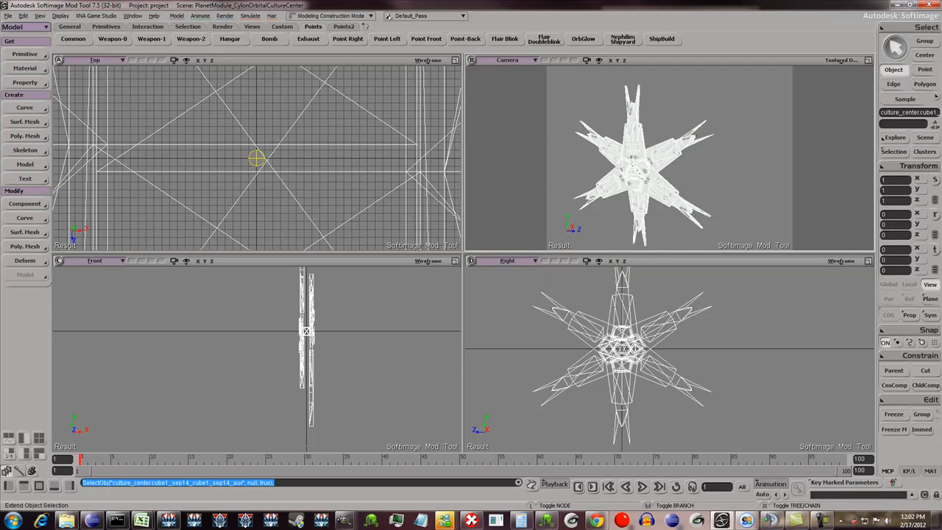
{"action": "key", "text": "ctrl+shift+a"}
{"action": "key", "text": "8"}
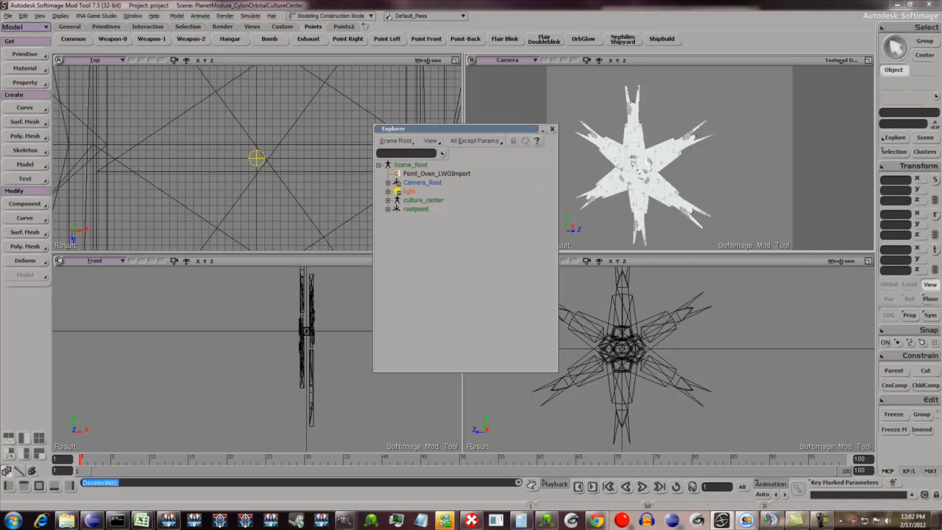
{"action": "left_click", "coordinate": [552, 129]}
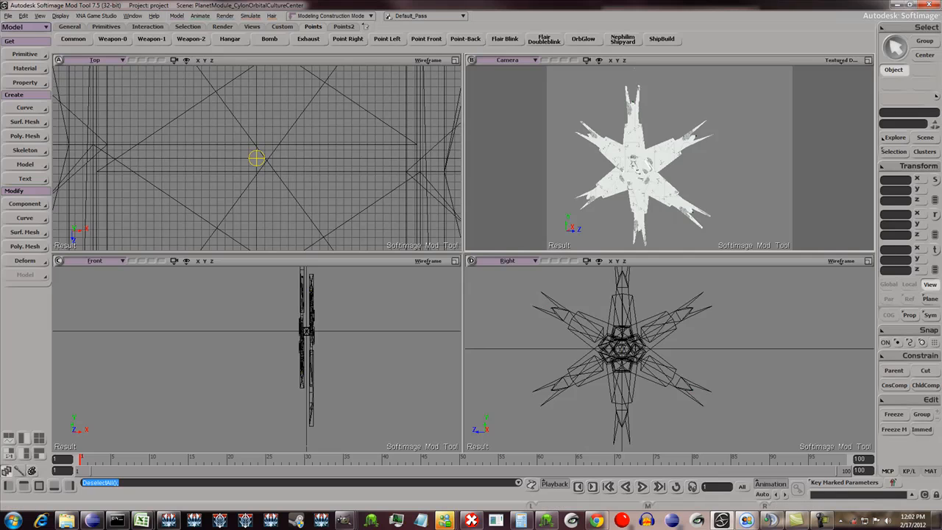
- Review the dotXSI export options and the full names of the exported files in the project's dotXSI\cylon folder, without exporting
{"action": "left_click", "coordinate": [8, 15]}
{"action": "mouse_move", "coordinate": [22, 119]}
{"action": "left_click", "coordinate": [94, 124]}
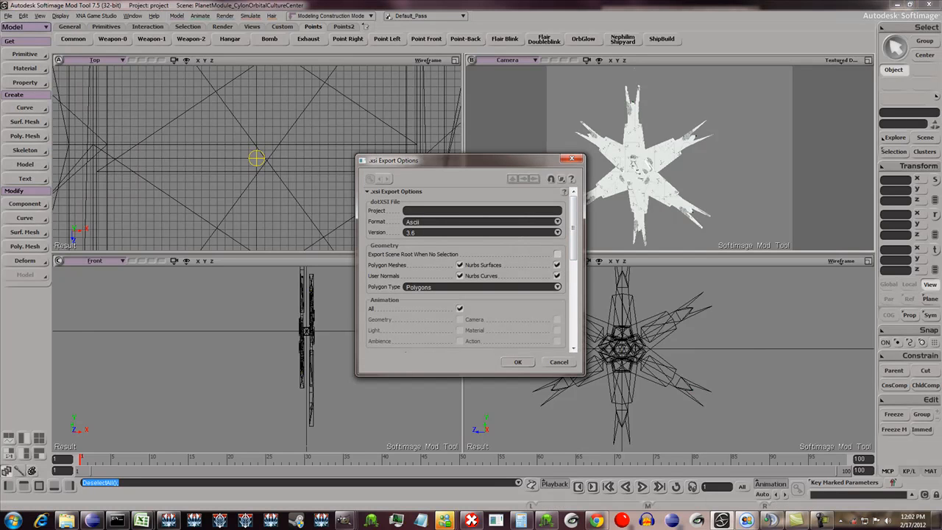
{"action": "key", "text": "Return"}
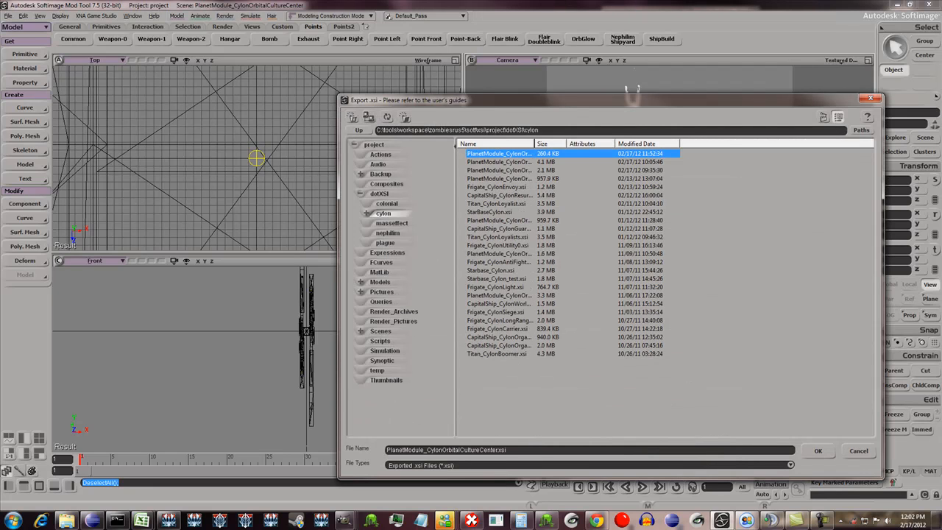
{"action": "left_click_drag", "start_coordinate": [535, 143], "coordinate": [613, 143]}
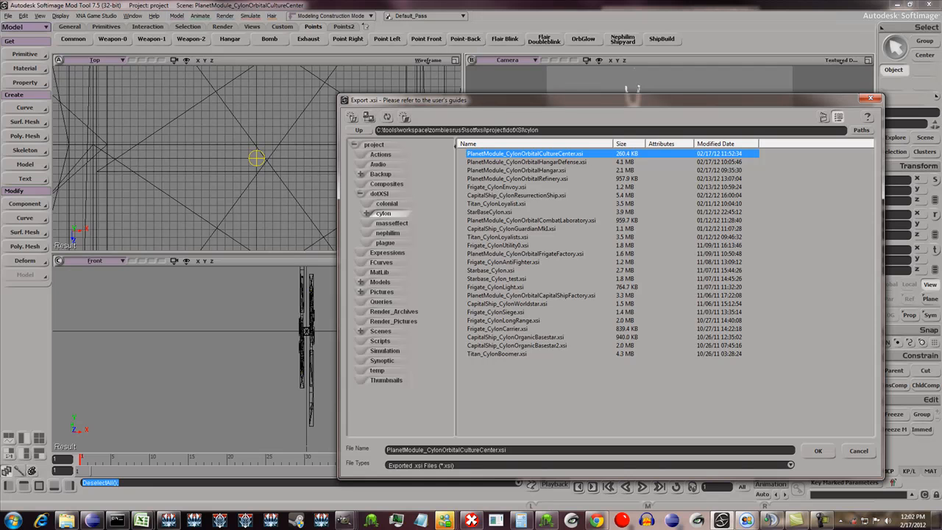
{"action": "left_click", "coordinate": [859, 451]}
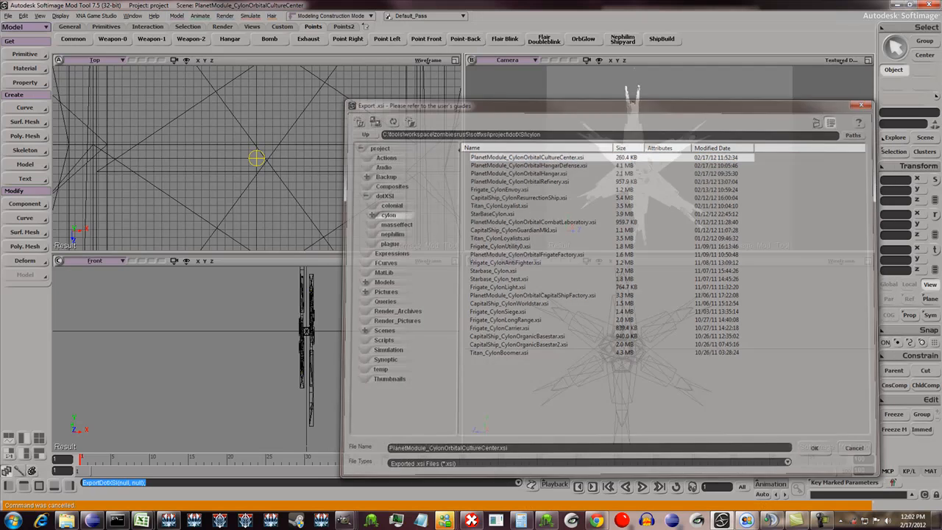
- Review the mesh conversion output for PlanetModule_CylonOrbitalCultureCenter in the Command Prompt
{"action": "left_click", "coordinate": [117, 521]}
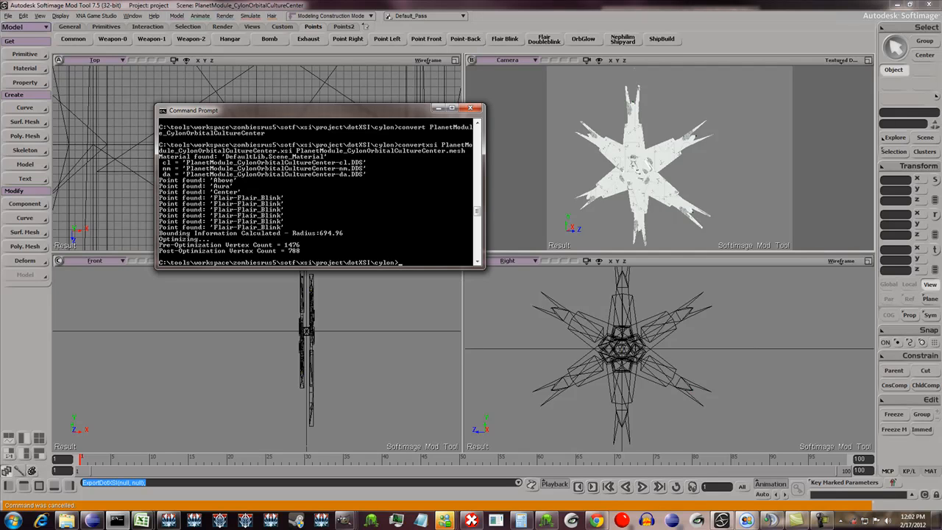
{"action": "scroll", "coordinate": [317, 191], "scroll_direction": "down", "scroll_amount": 1}
{"action": "scroll", "coordinate": [316, 191], "scroll_direction": "up", "scroll_amount": 2}
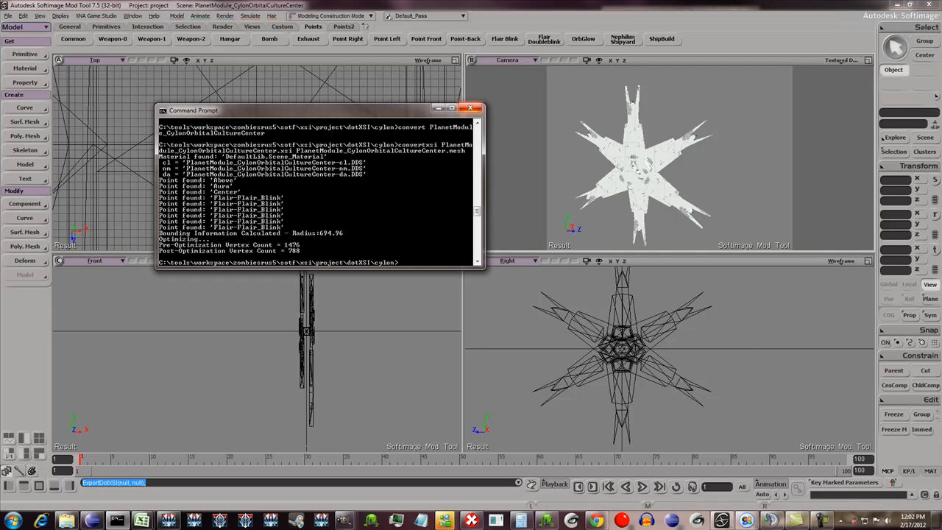
{"action": "left_click", "coordinate": [438, 108]}
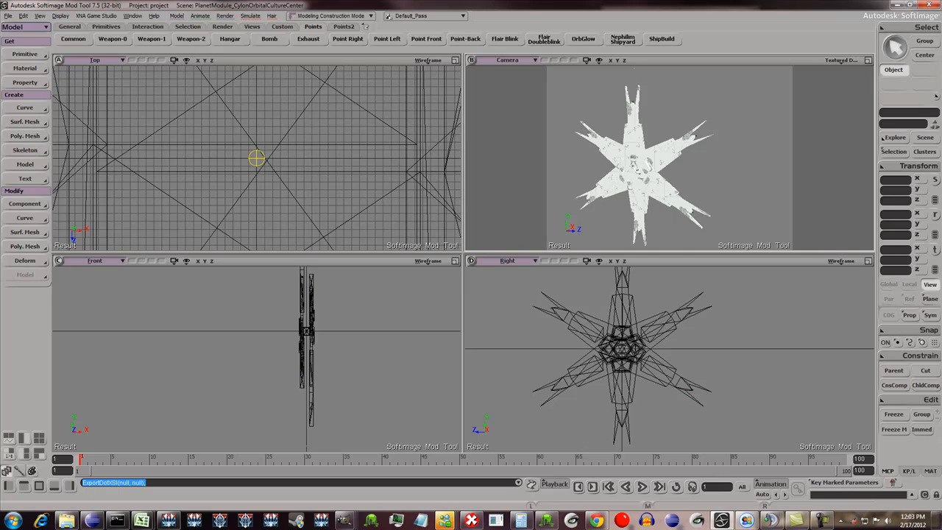
- Look through the Points2 and Custom tool sets, and inspect the selected culture center mesh up close in the camera view
{"action": "left_click", "coordinate": [344, 26]}
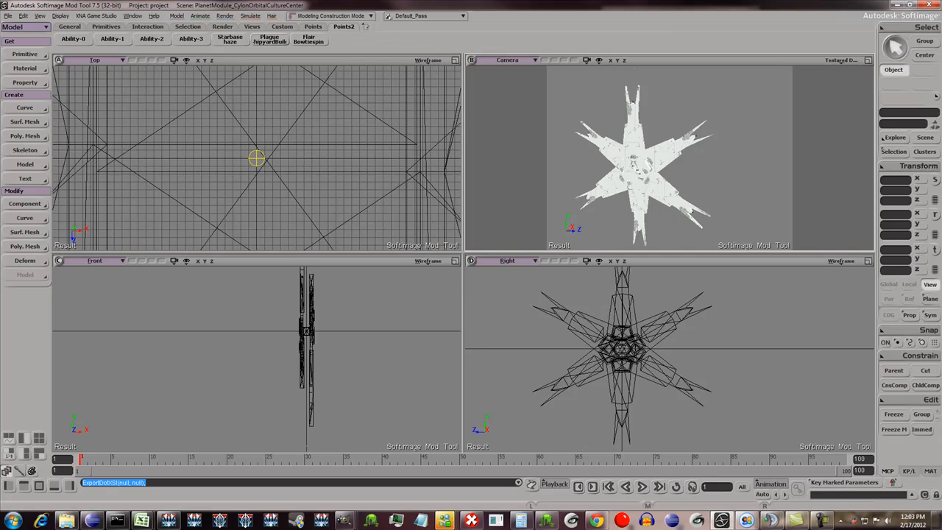
{"action": "left_click", "coordinate": [282, 26]}
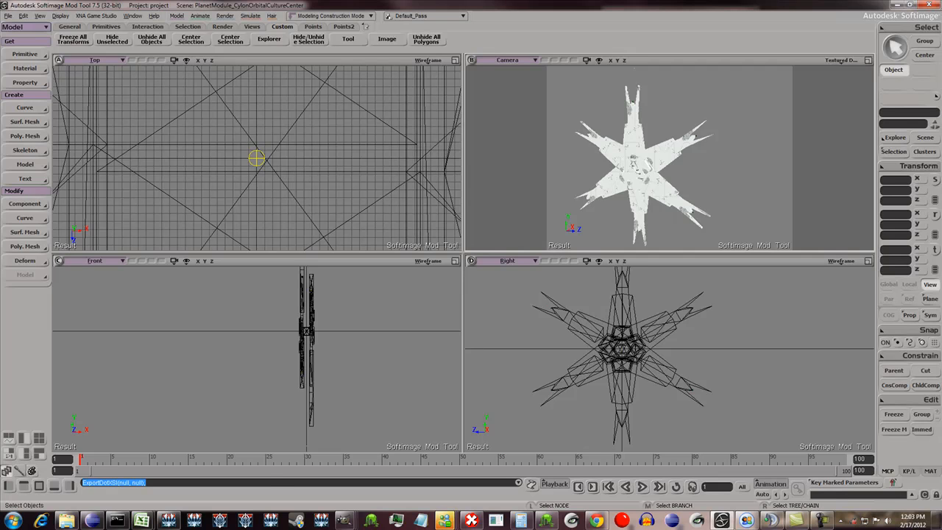
{"action": "left_click", "coordinate": [256, 159]}
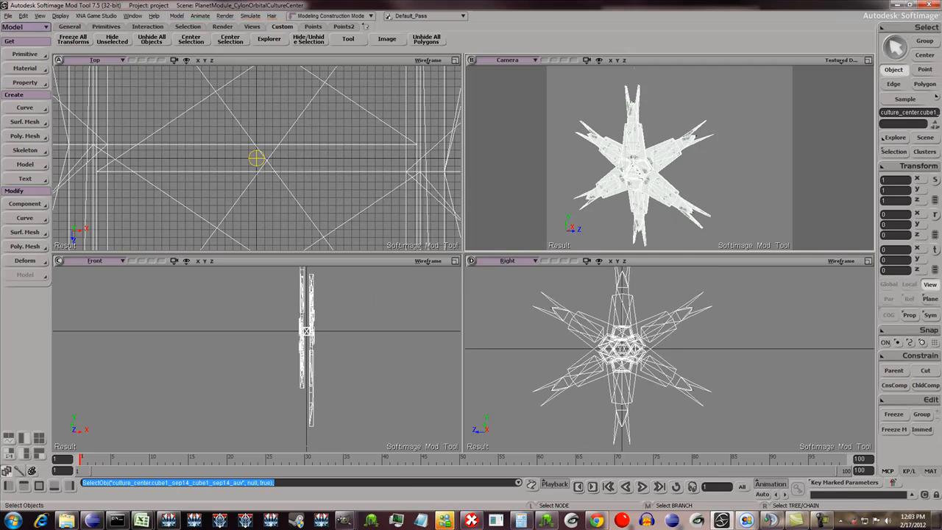
{"action": "scroll", "coordinate": [659, 162], "scroll_direction": "up", "scroll_amount": 3}
{"action": "key", "text": "o"}
{"action": "left_click_drag", "start_coordinate": [659, 162], "coordinate": [675, 165]}
{"action": "scroll", "coordinate": [638, 163], "scroll_direction": "down", "scroll_amount": 2}
{"action": "scroll", "coordinate": [638, 164], "scroll_direction": "up", "scroll_amount": 3}
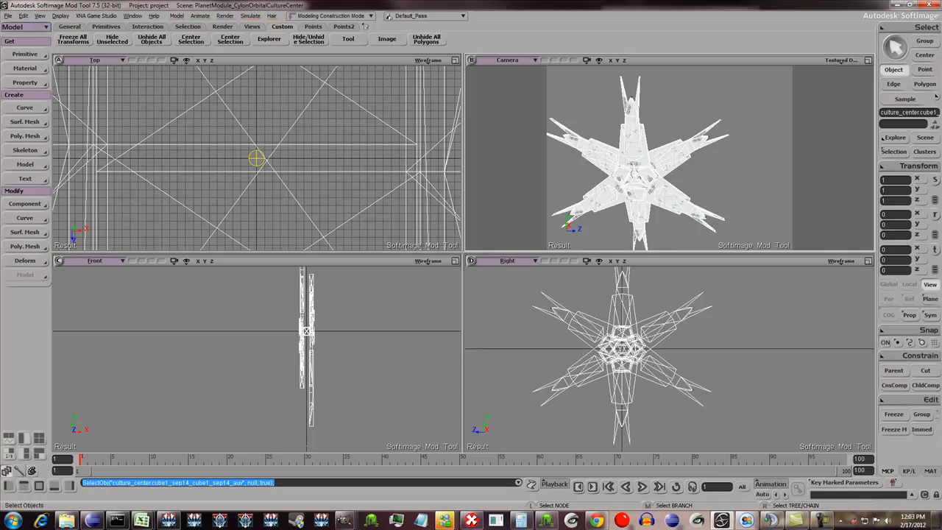
{"action": "scroll", "coordinate": [638, 162], "scroll_direction": "up", "scroll_amount": 3}
{"action": "scroll", "coordinate": [637, 162], "scroll_direction": "down", "scroll_amount": 2}
{"action": "key", "text": "o"}
{"action": "mouse_move", "coordinate": [636, 172]}
{"action": "left_mouse_down"}
{"action": "mouse_move", "coordinate": [622, 156]}
{"action": "mouse_move", "coordinate": [636, 137]}
{"action": "mouse_move", "coordinate": [664, 150]}
{"action": "mouse_move", "coordinate": [690, 147]}
{"action": "mouse_move", "coordinate": [634, 156]}
{"action": "mouse_move", "coordinate": [656, 187]}
{"action": "mouse_move", "coordinate": [620, 178]}
{"action": "mouse_move", "coordinate": [608, 173]}
{"action": "mouse_move", "coordinate": [644, 177]}
{"action": "mouse_move", "coordinate": [614, 174]}
{"action": "mouse_move", "coordinate": [602, 160]}
{"action": "mouse_move", "coordinate": [643, 177]}
{"action": "left_mouse_up"}
{"action": "key", "text": "space"}
{"action": "left_click", "coordinate": [642, 176]}
- Select rootpoint in the scene hierarchy and expand it to examine its child points
{"action": "key", "text": "8"}
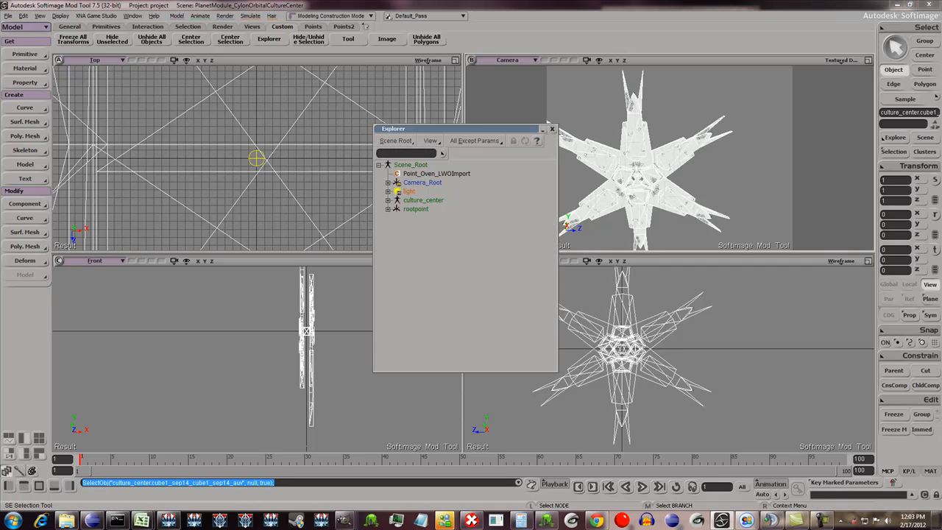
{"action": "left_click", "coordinate": [416, 209]}
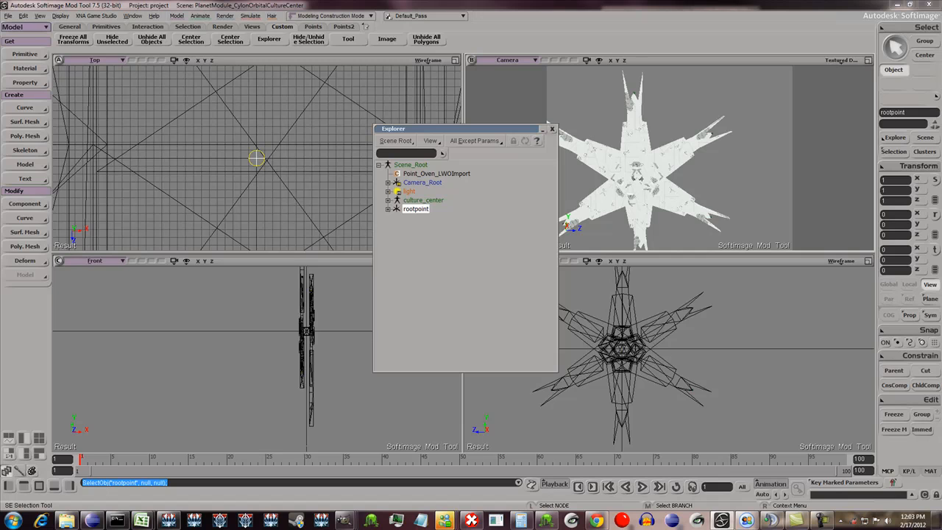
{"action": "left_click", "coordinate": [388, 209]}
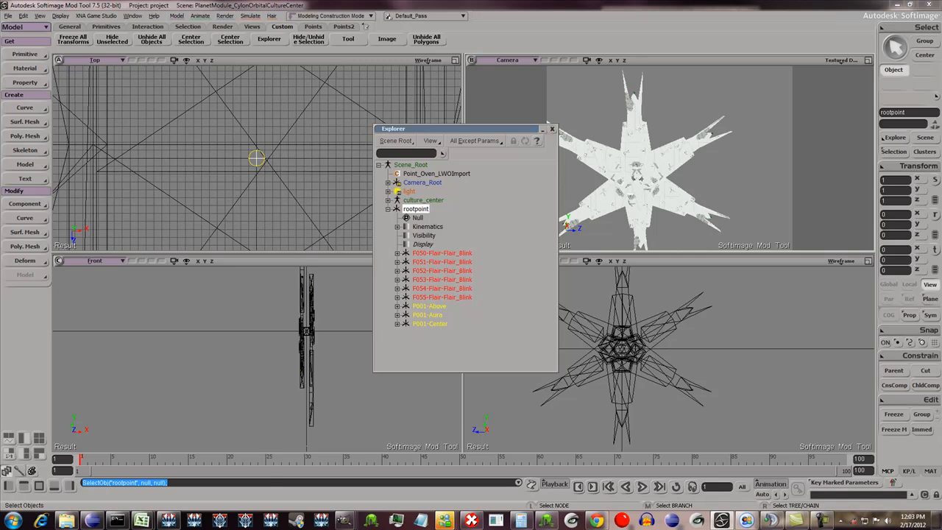
- Select the culture center mesh and set its X, Y and Z scale to 0.5
{"action": "left_click", "coordinate": [638, 177]}
{"action": "left_click", "coordinate": [896, 180]}
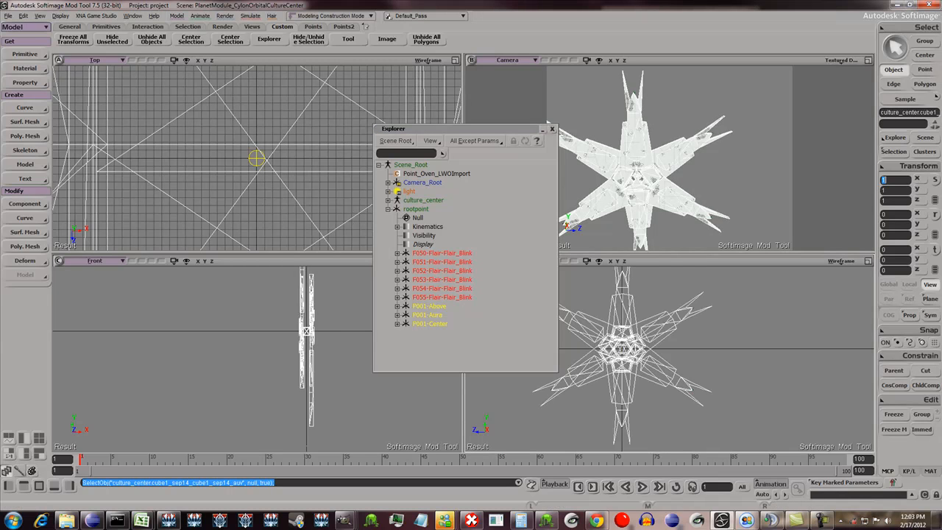
{"action": "type", "text": "0.5"}
{"action": "key", "text": "Tab"}
{"action": "type", "text": "0.5"}
{"action": "key", "text": "Tab"}
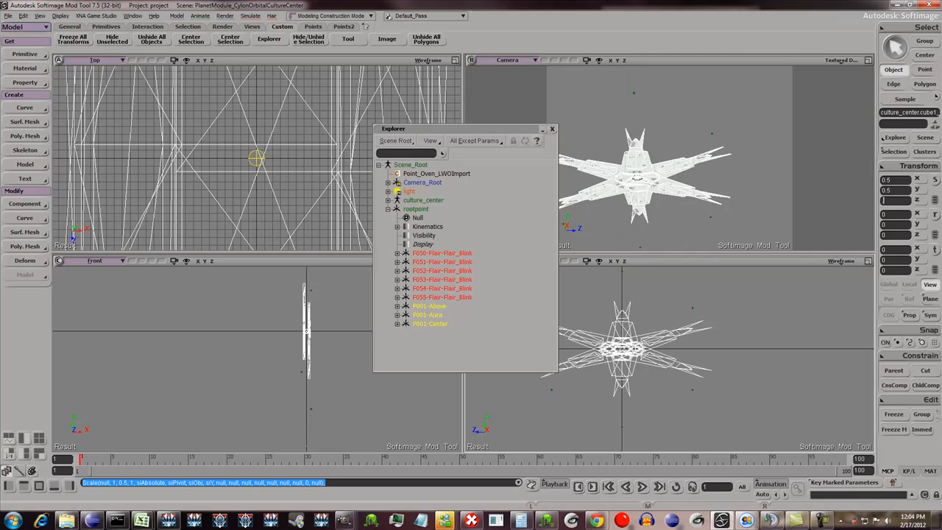
{"action": "type", "text": "0.5"}
{"action": "key", "text": "Tab"}
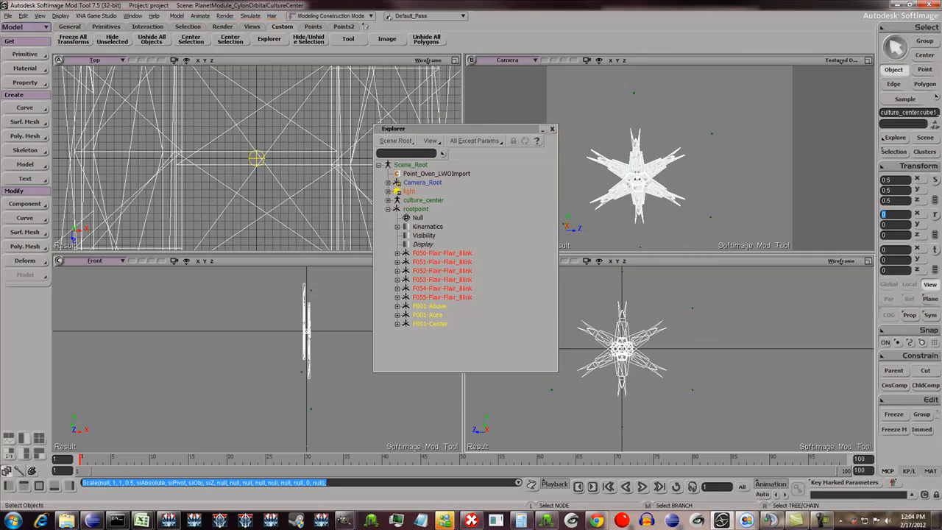
- Select the flair points F050, F053 and F055 under rootpoint in turn to check their positions against the mesh
{"action": "left_click", "coordinate": [442, 253]}
{"action": "left_click", "coordinate": [442, 279]}
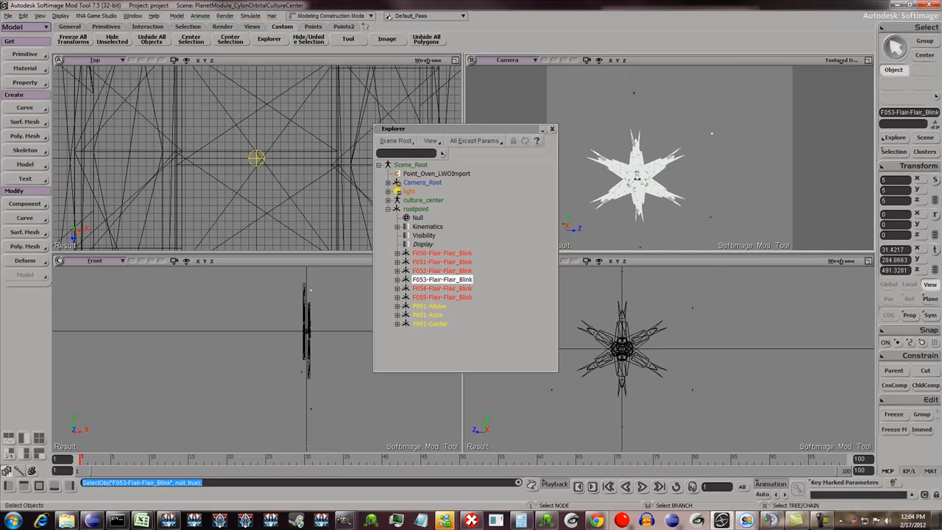
{"action": "left_click", "coordinate": [441, 297]}
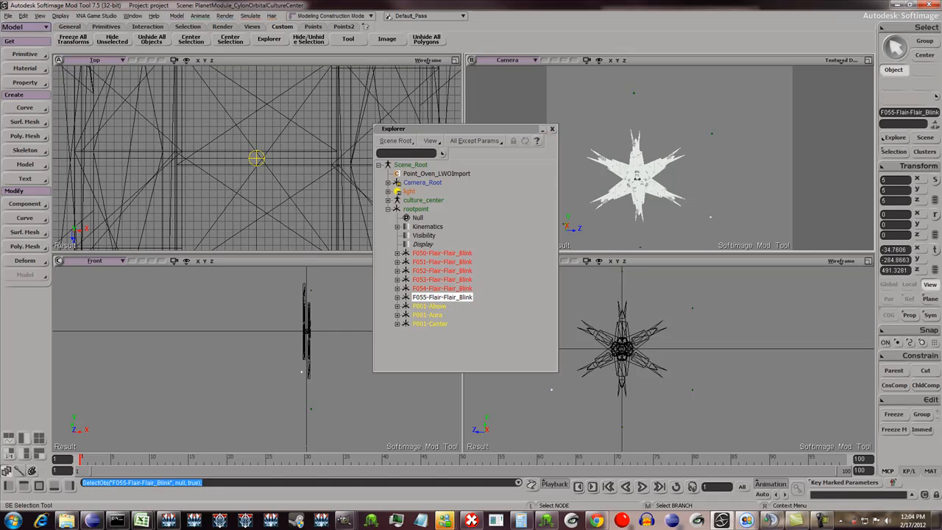
- Select rootpoint and set its X, Y and Z scale to 0.5 so its child points scale with it
{"action": "left_click", "coordinate": [415, 209]}
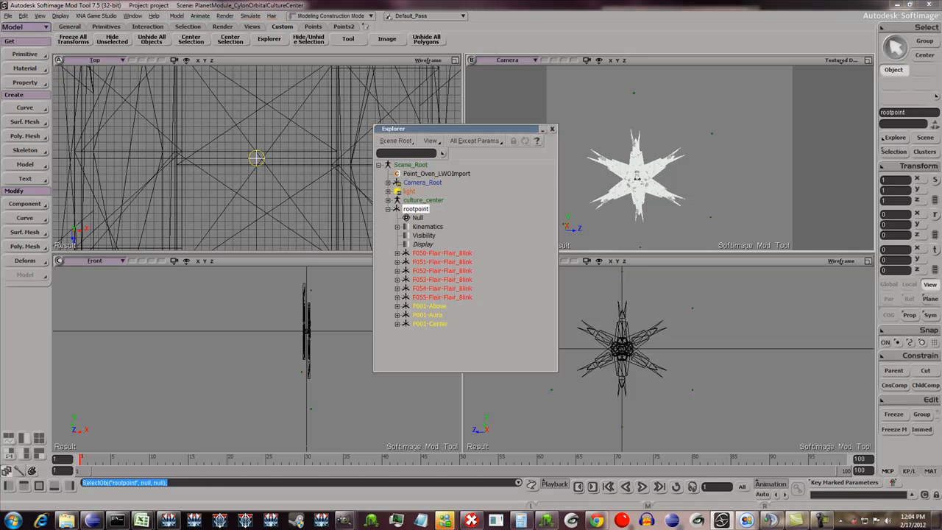
{"action": "left_click", "coordinate": [894, 181]}
{"action": "type", "text": "0.5"}
{"action": "key", "text": "Tab"}
{"action": "type", "text": "0.5"}
{"action": "key", "text": "Tab"}
{"action": "type", "text": "0.5"}
{"action": "key", "text": "Tab"}
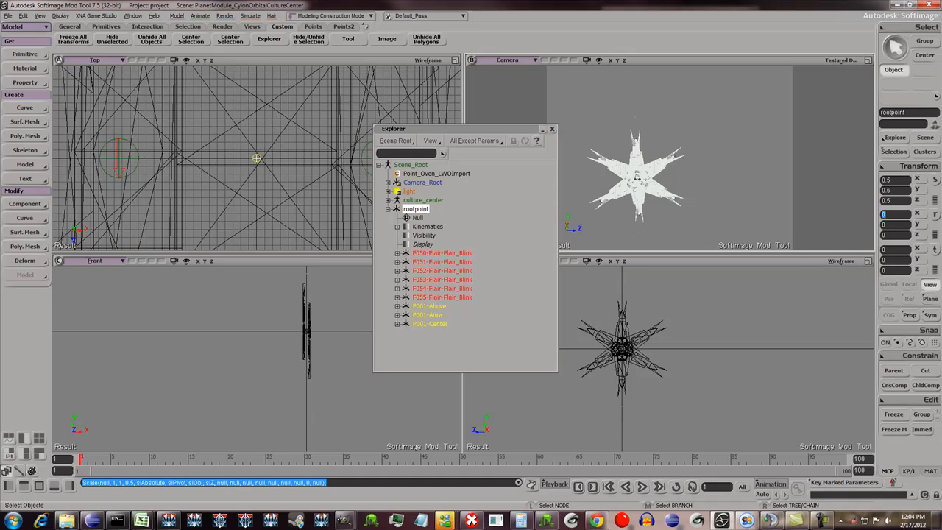
- Undo the scale changes made to rootpoint and the culture center mesh
{"action": "scroll", "coordinate": [674, 157], "scroll_direction": "up", "scroll_amount": 8}
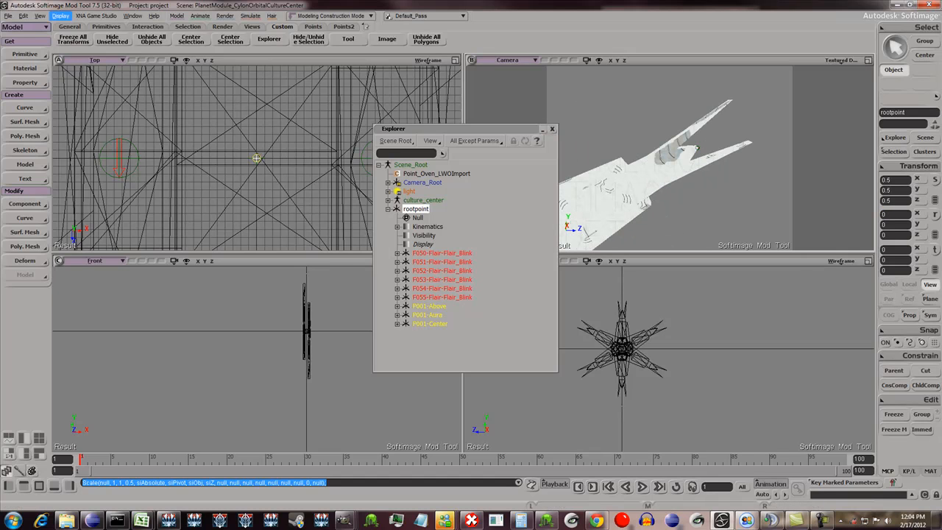
{"action": "key", "text": "ctrl+z"}
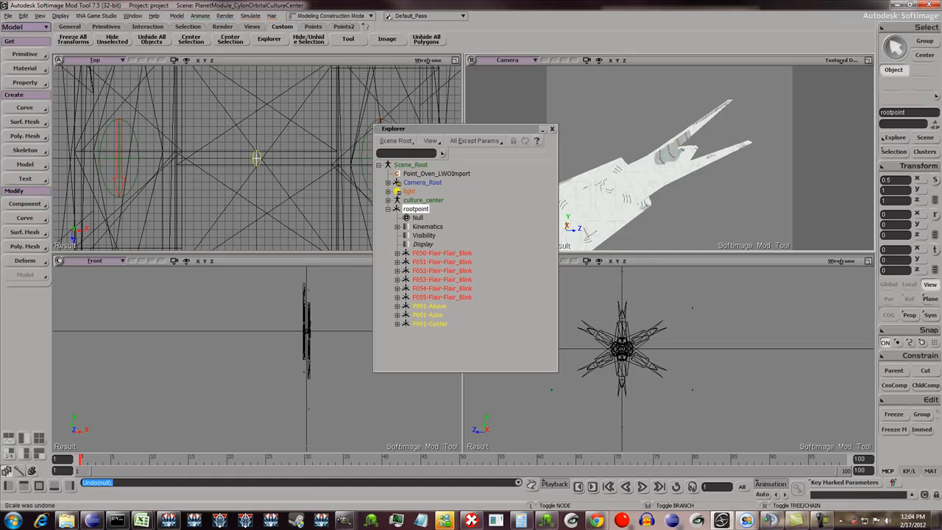
{"action": "key", "text": "ctrl+z"}
{"action": "key", "text": "ctrl+z"}
{"action": "key", "text": "ctrl+z"}
{"action": "key", "text": "ctrl+z"}
{"action": "key", "text": "ctrl+z"}
{"action": "key", "text": "ctrl+z"}
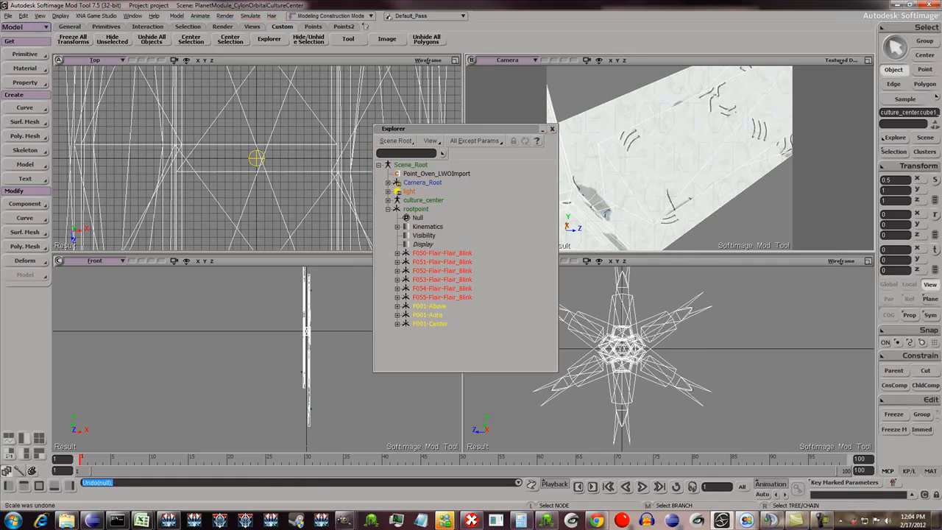
{"action": "key", "text": "ctrl+z"}
{"action": "scroll", "coordinate": [670, 158], "scroll_direction": "down", "scroll_amount": 5}
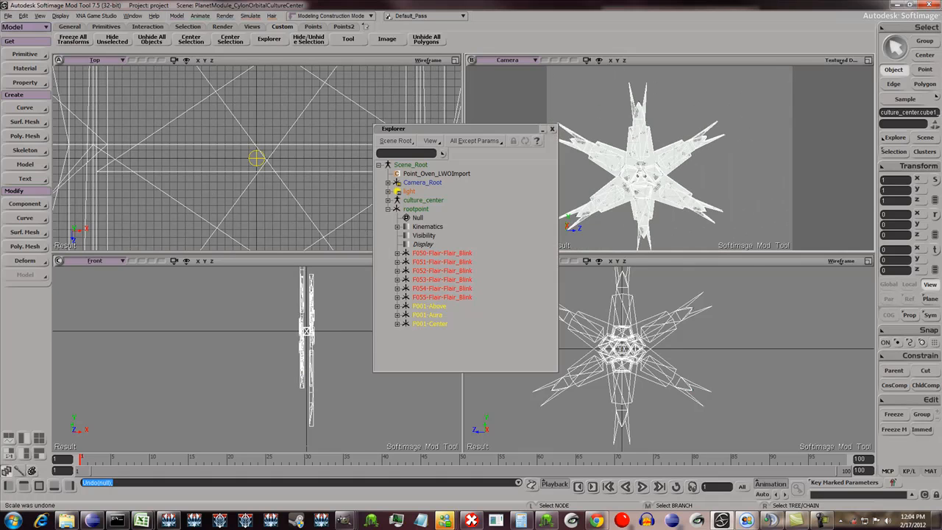
- Save the scene, close the Explorer, and view the whole culture center from an angle in the camera view
{"action": "key", "text": "ctrl+s"}
{"action": "key", "text": "8"}
{"action": "key", "text": "o"}
{"action": "mouse_move", "coordinate": [648, 158]}
{"action": "left_mouse_down"}
{"action": "mouse_move", "coordinate": [758, 162]}
{"action": "mouse_move", "coordinate": [656, 156]}
{"action": "mouse_move", "coordinate": [686, 144]}
{"action": "mouse_move", "coordinate": [648, 154]}
{"action": "left_mouse_up"}
{"action": "key", "text": "z"}
{"action": "right_click", "coordinate": [686, 144]}
{"action": "key", "text": "o"}
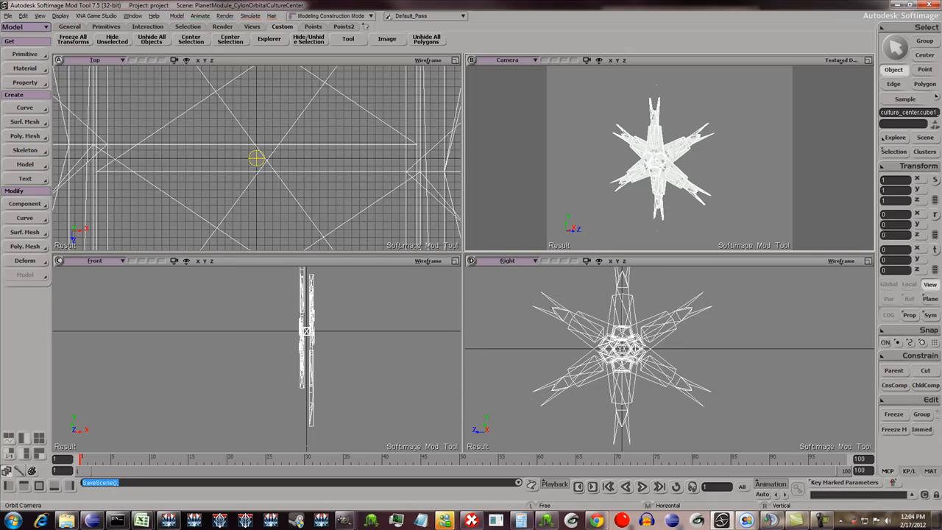